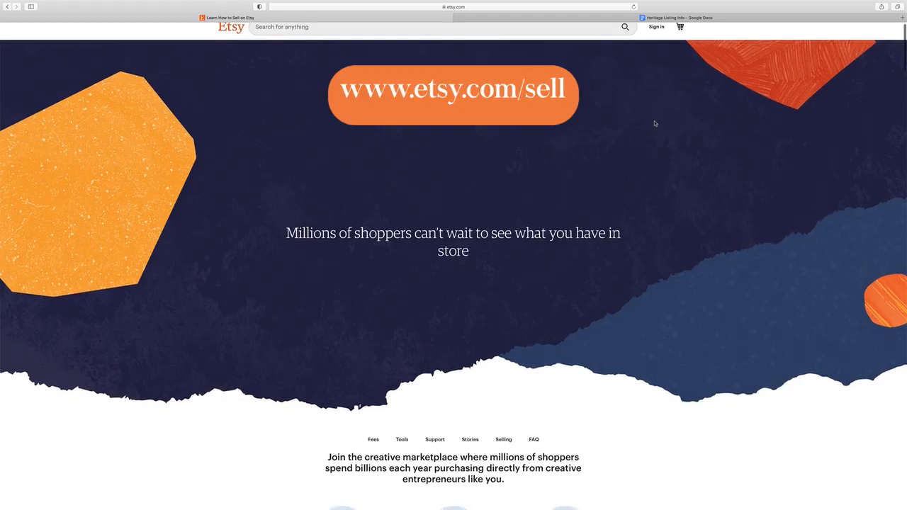
scroll(655, 123, down, 2)
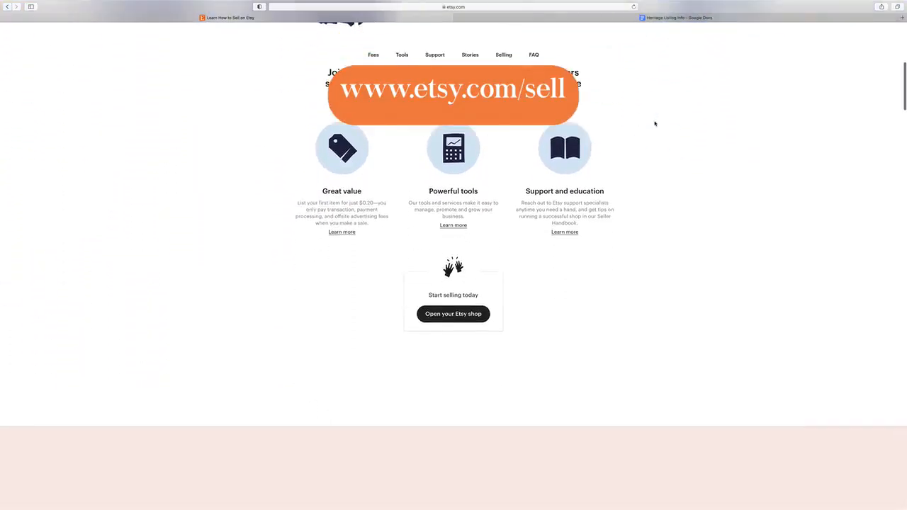
Start opening an Etsy shop and continue to registration with the account's email address
click(457, 298)
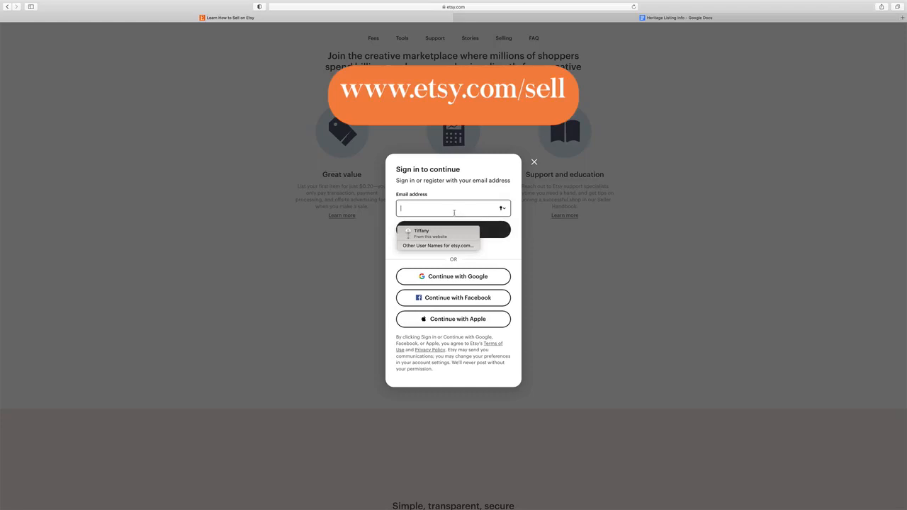
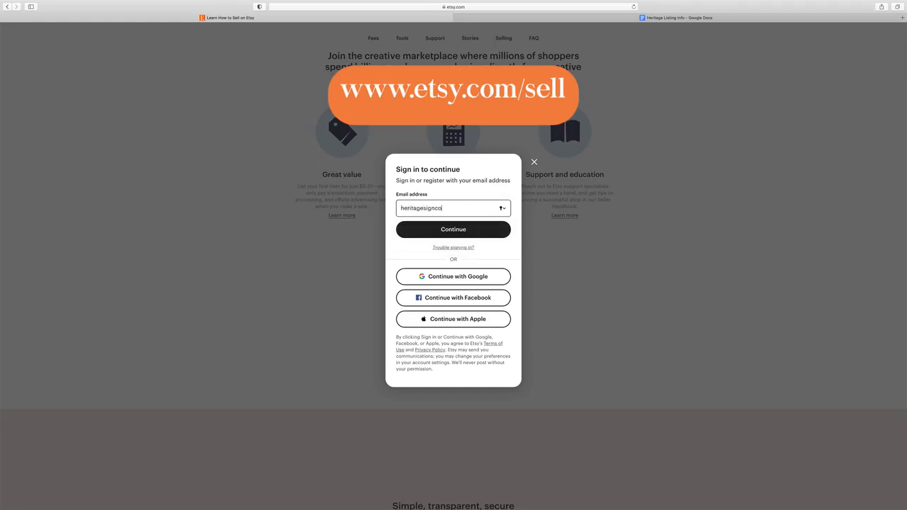
click(482, 230)
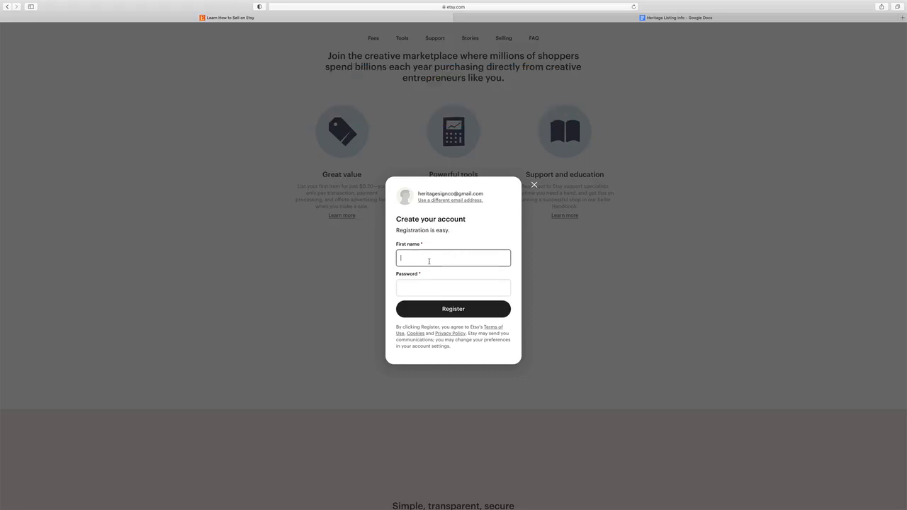
Enter the account holder's first name and the account password, and register the account
text(Tiffany)
click(458, 287)
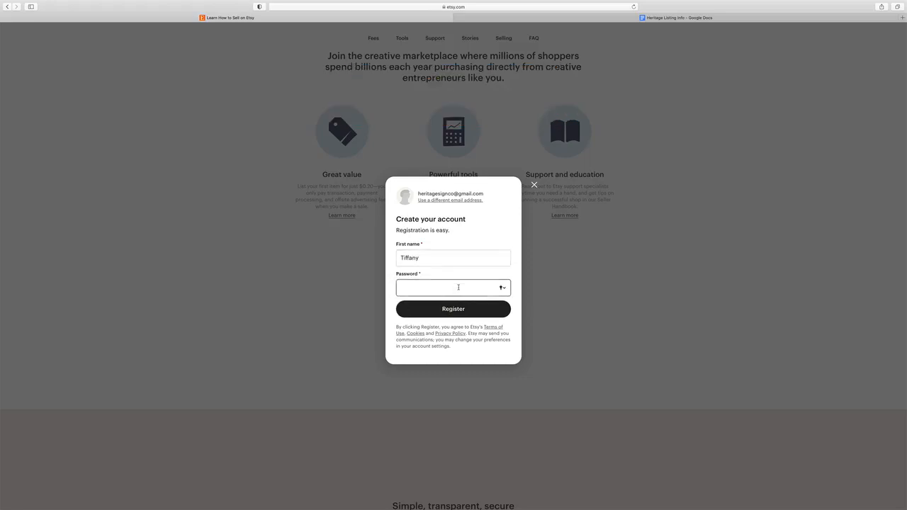
text(•••••••)
click(467, 309)
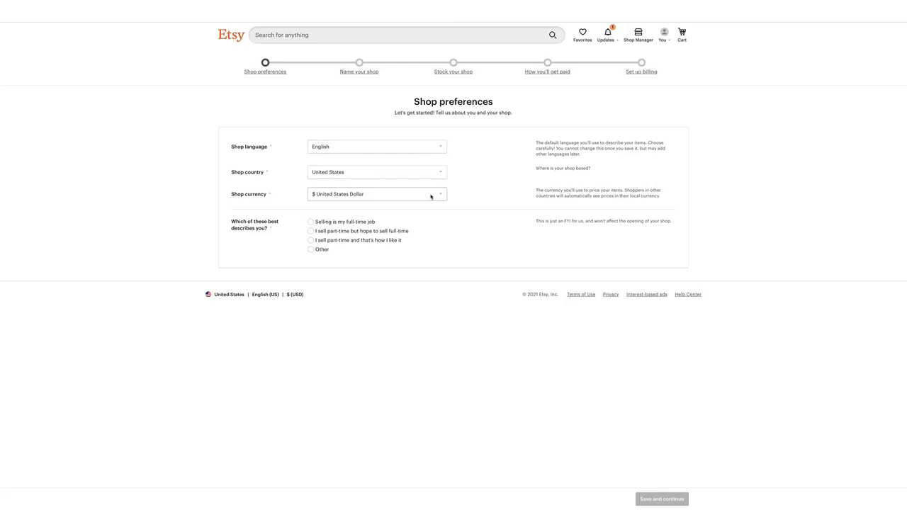
Choose "Selling is my full-time job" as the seller description and save the shop preferences
click(311, 222)
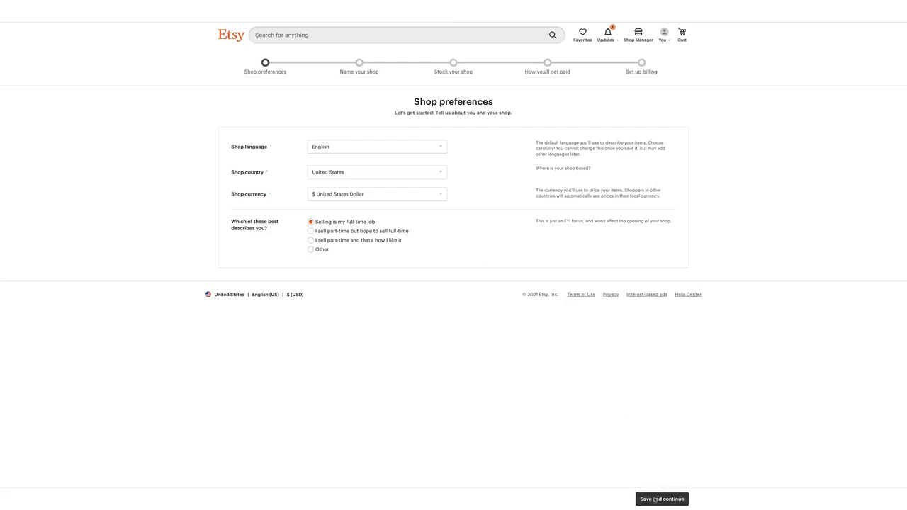
click(655, 499)
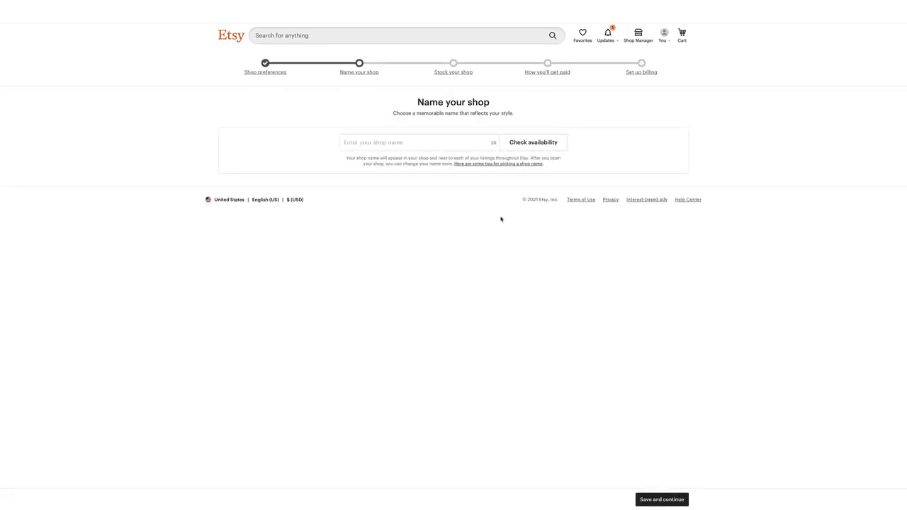
Enter HeritageSignCo as the shop name and check its availability
click(390, 141)
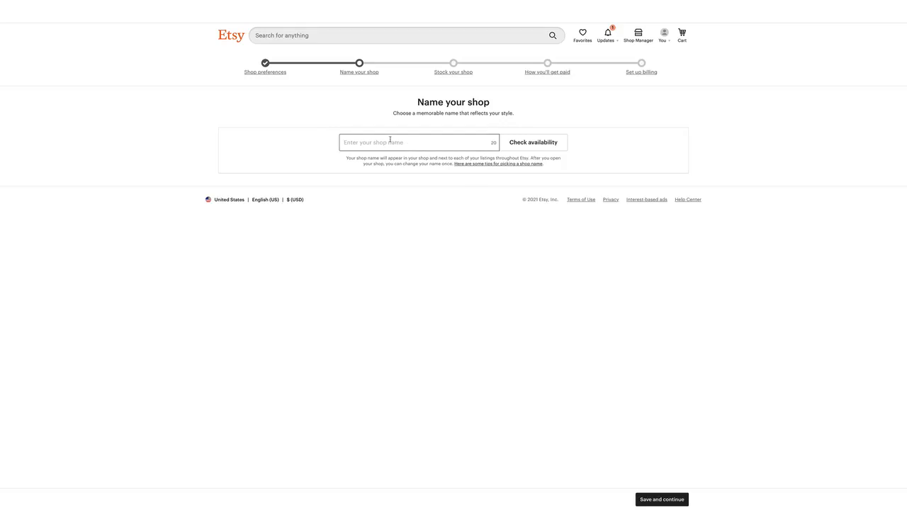
text(HeritageSignCo)
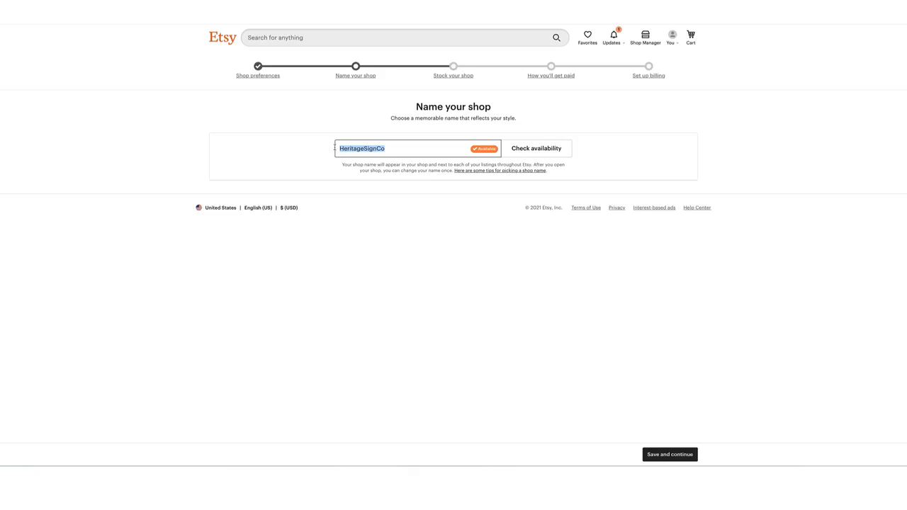
Replace the shop name with HeritageSigns and check whether that name is available
text(Heritage)
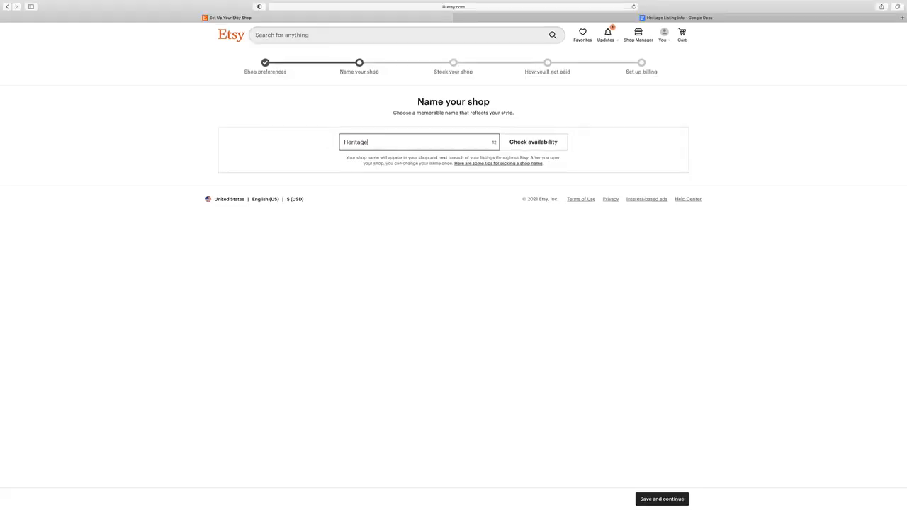
text(Signs)
click(525, 145)
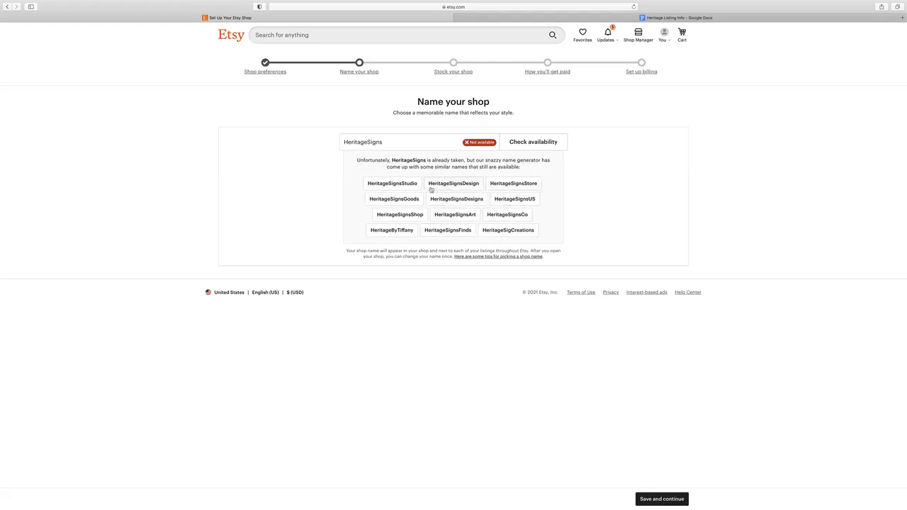
click(420, 141)
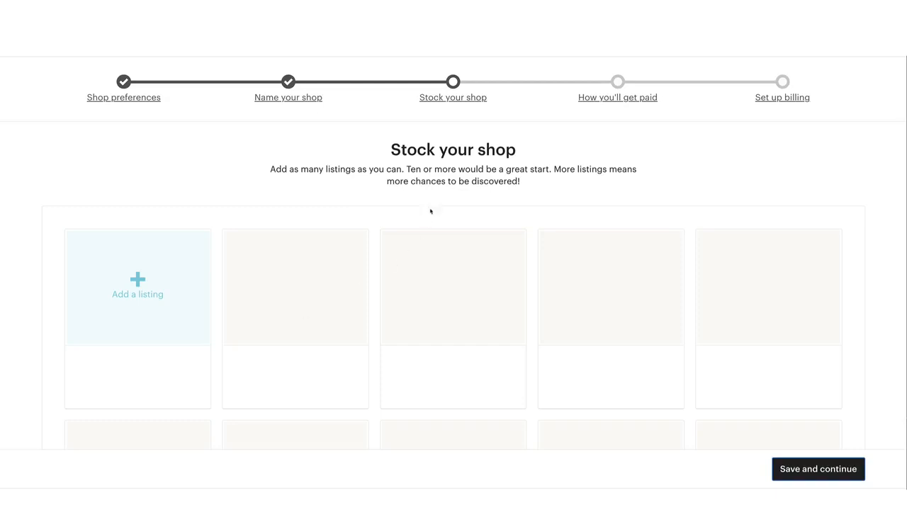
Add a new listing and upload its five product photos, from 1_PrimaryPhoto.jpg through Styled Scene - foyer.jpg in the 1_Photos folder
click(139, 279)
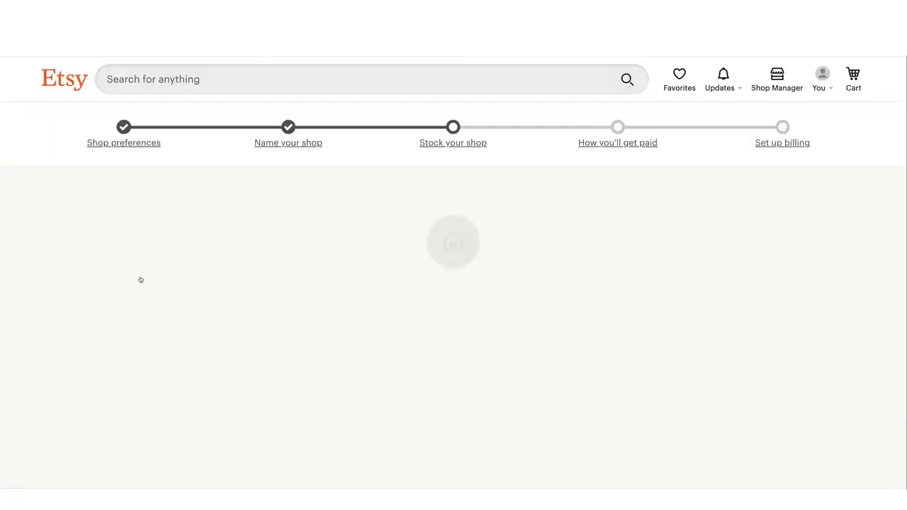
scroll(297, 252, down, 3)
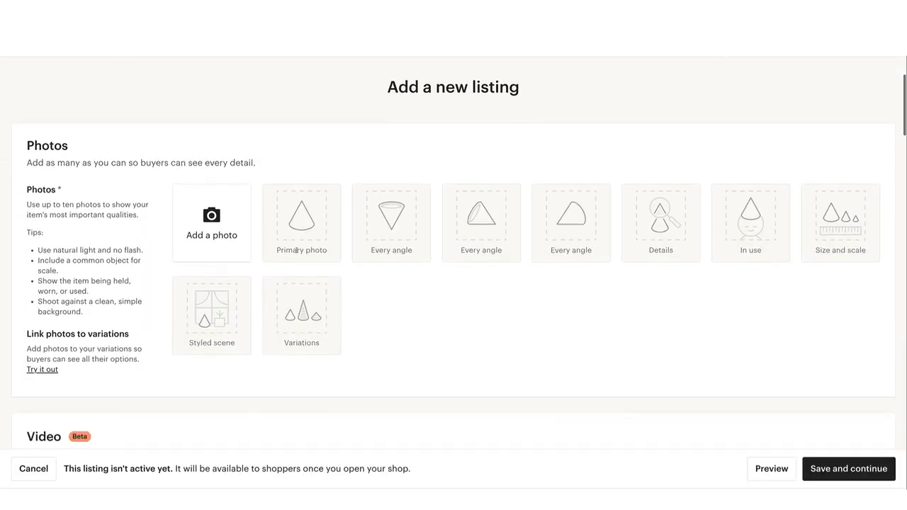
click(204, 243)
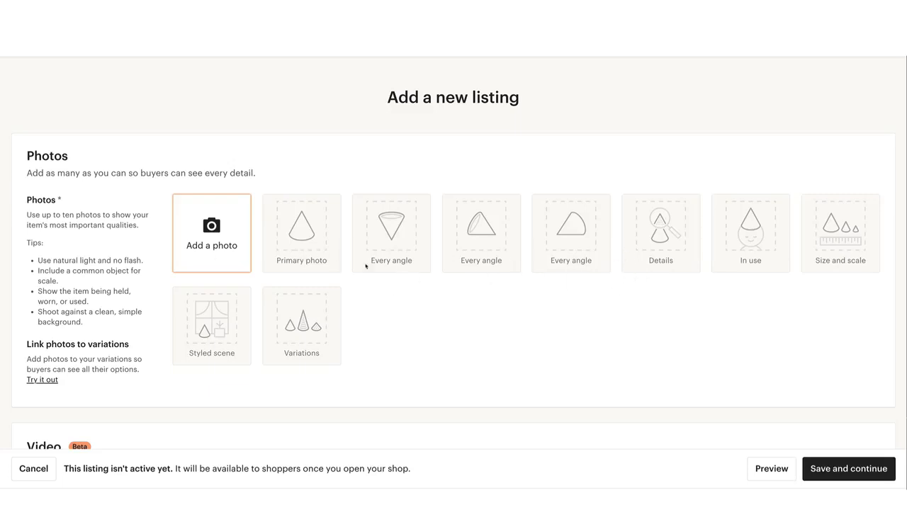
click(491, 262)
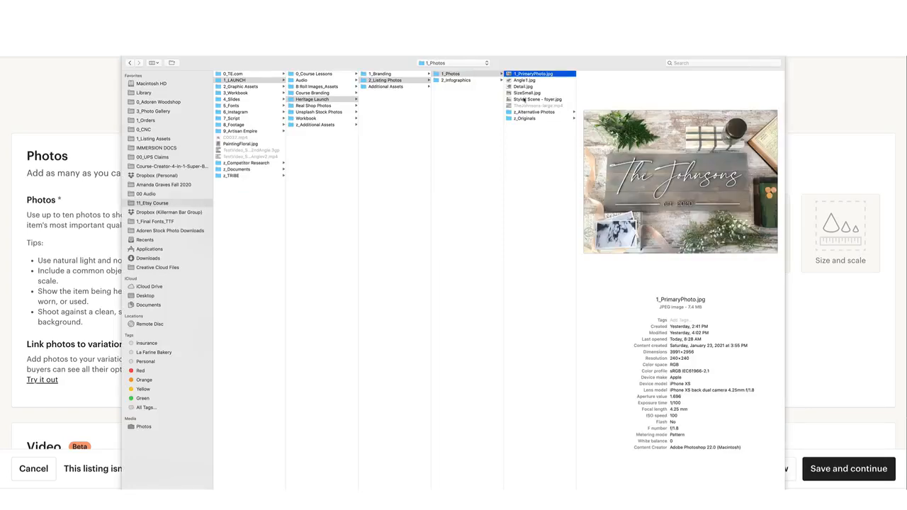
shift+click(523, 100)
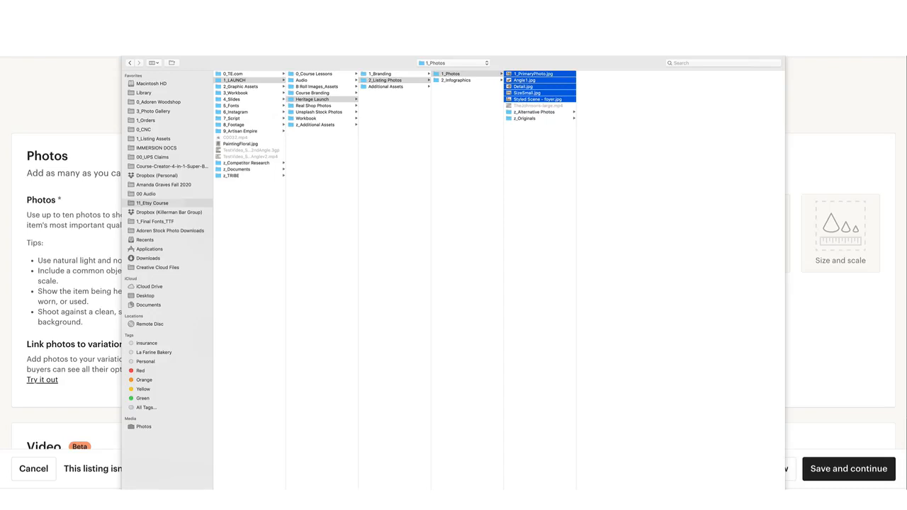
key(Return)
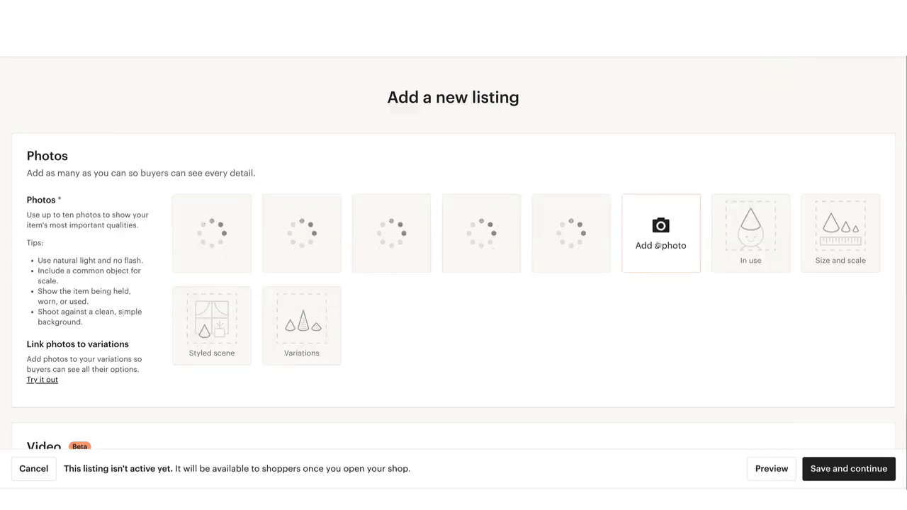
Add the font chart, grand opening, letter finish, size scale and stain chart images from the 2_Infographics folder to the listing photos
click(658, 245)
click(432, 63)
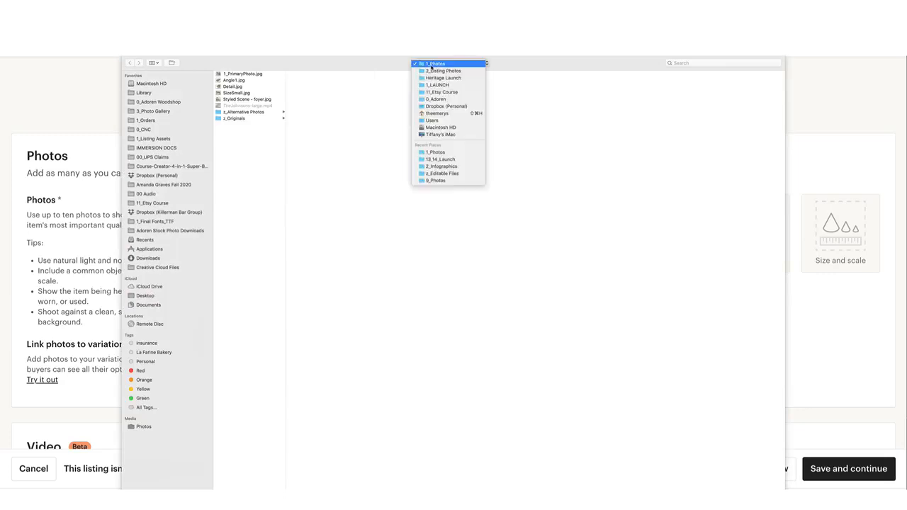
click(443, 166)
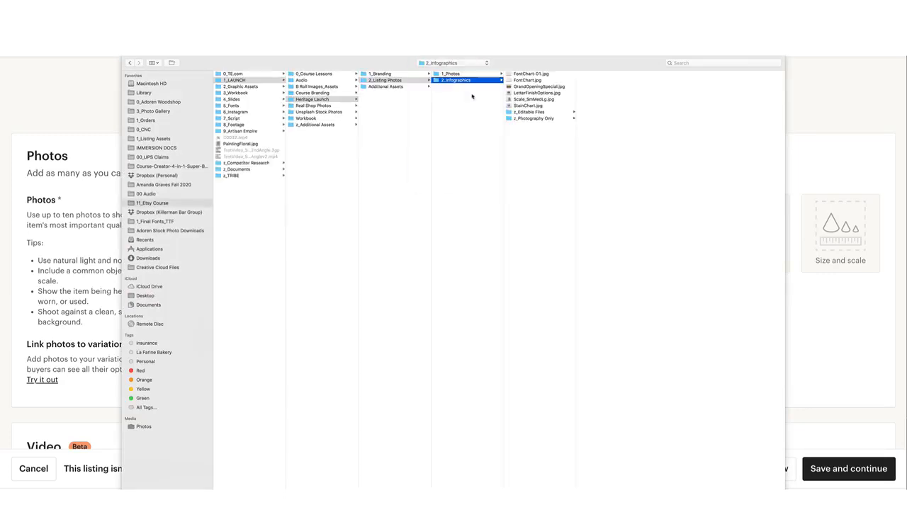
click(258, 86)
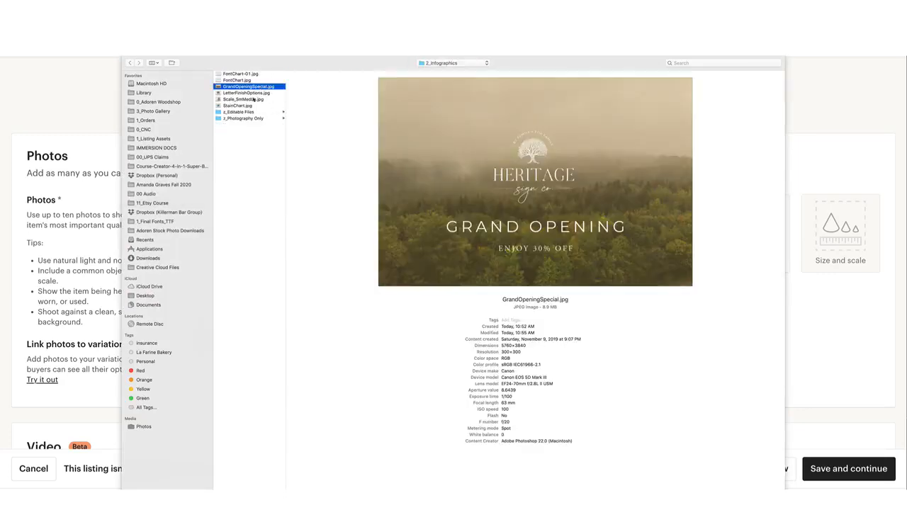
shift+click(250, 107)
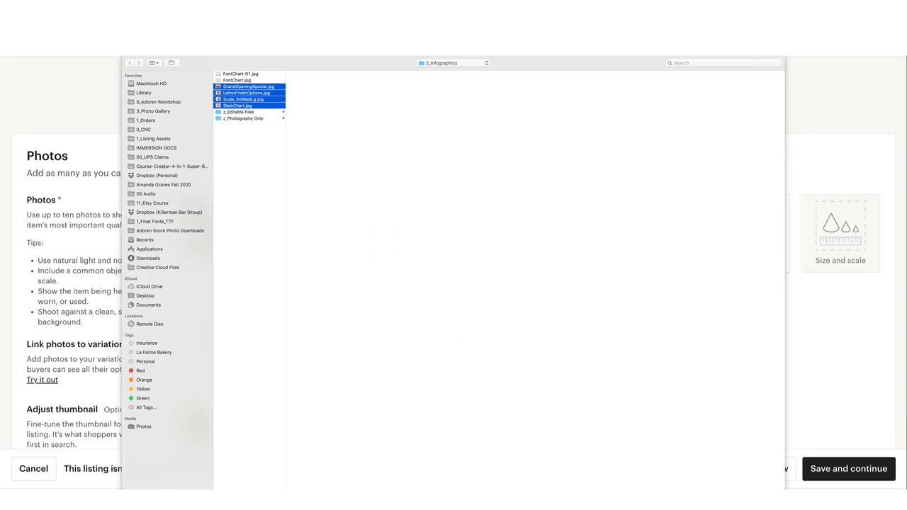
Upload TheJohnsons-large_2.mp4 from the z_Originals folder as the listing video
scroll(569, 356, down, 4)
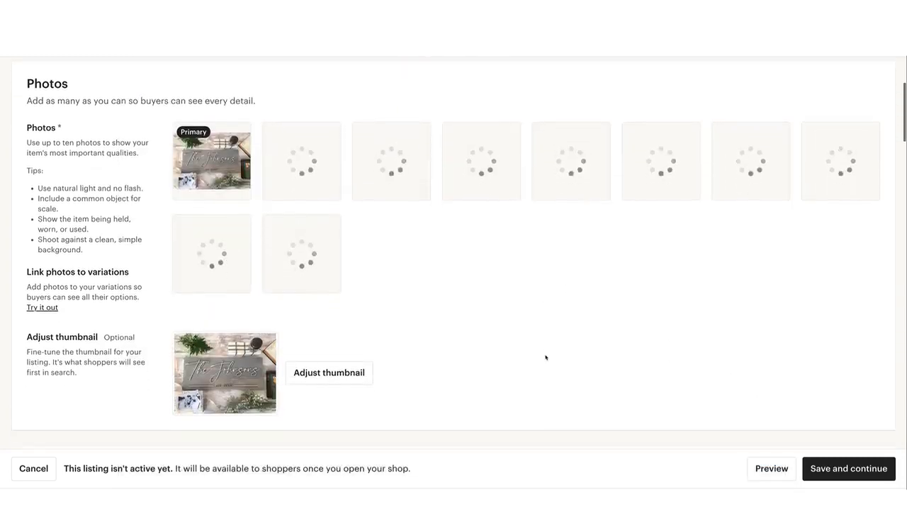
scroll(545, 357, down, 3)
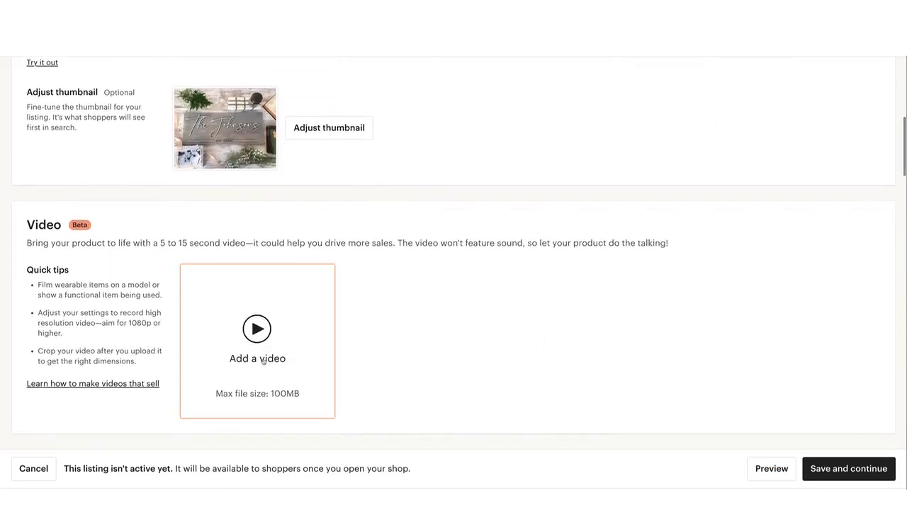
click(257, 384)
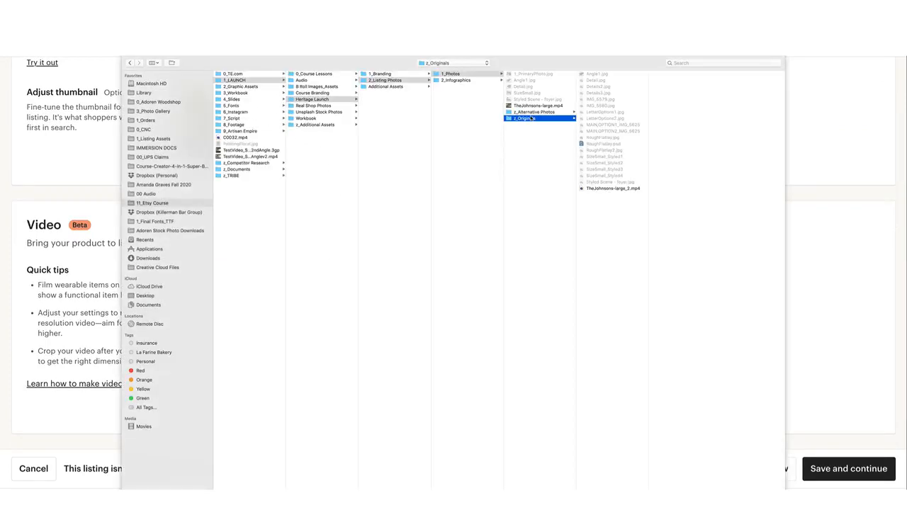
click(588, 189)
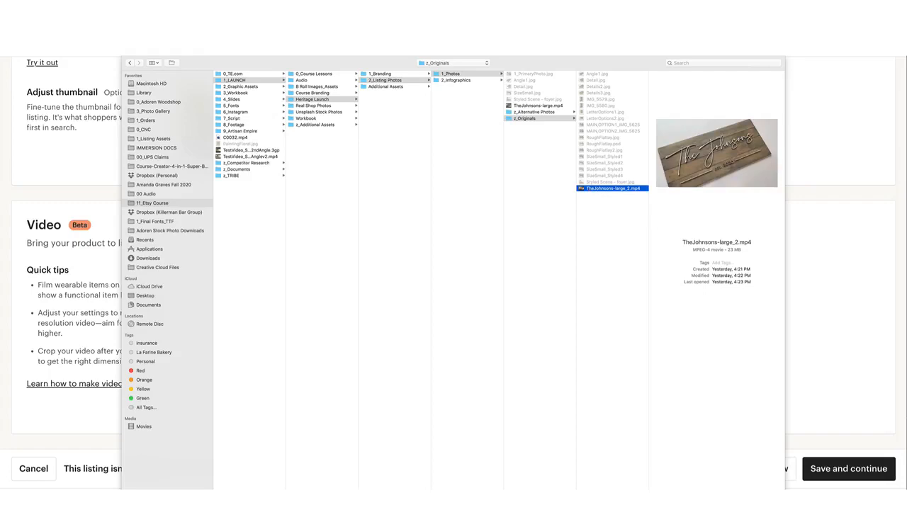
key(Return)
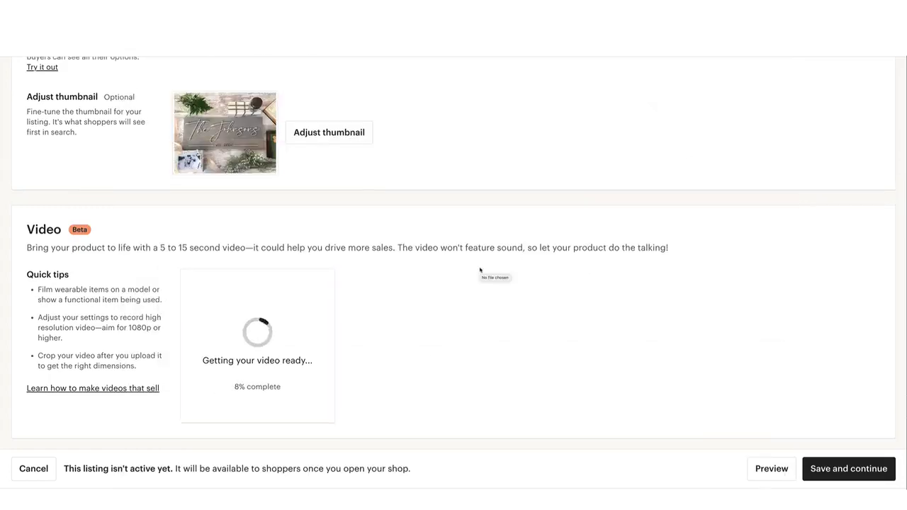
Adjust the primary photo's thumbnail by zooming in slightly, centring the wooden sign in the frame, and save it
scroll(479, 270, up, 5)
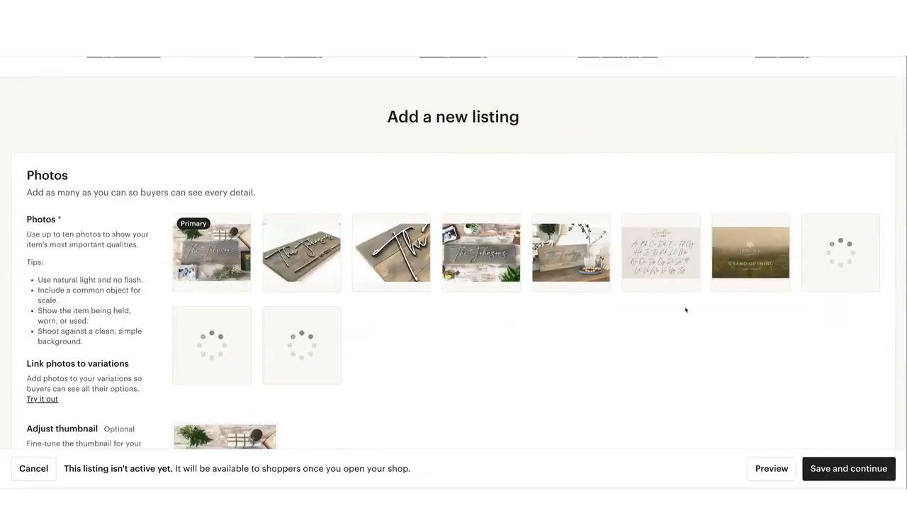
scroll(538, 269, down, 1)
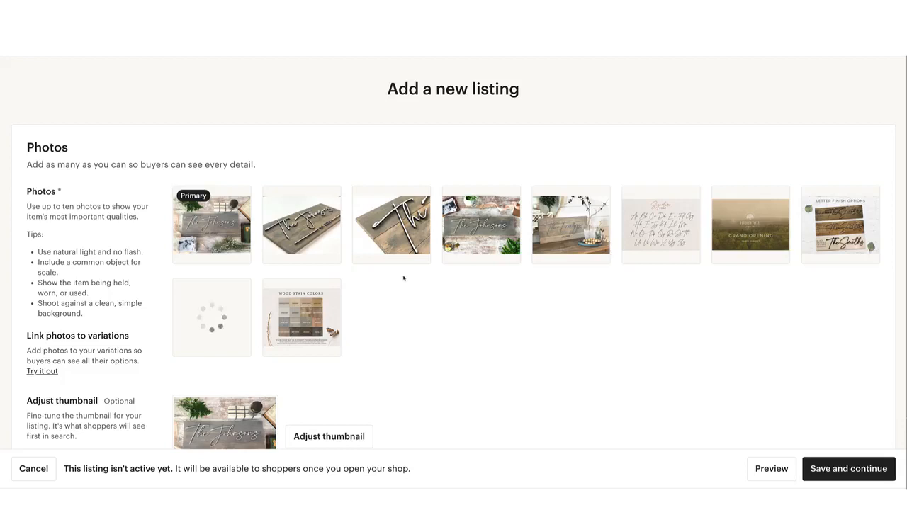
scroll(375, 281, down, 1)
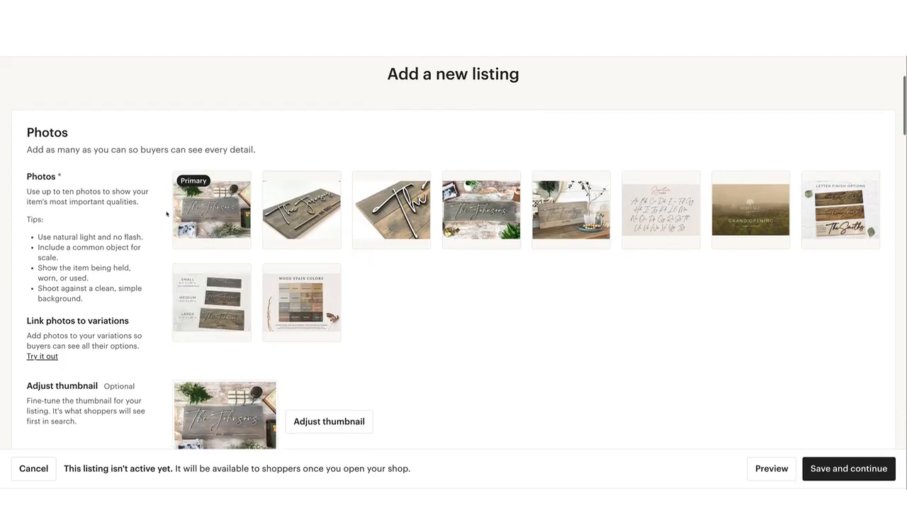
scroll(348, 270, down, 1)
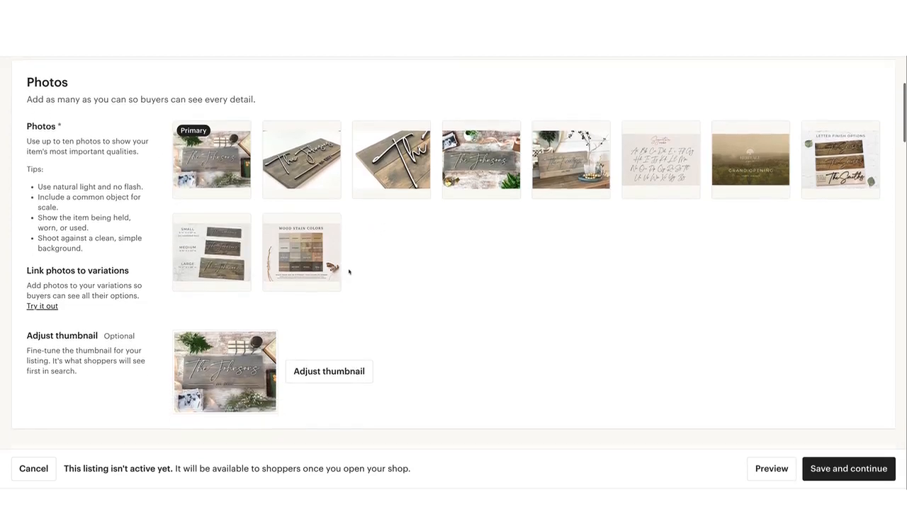
scroll(348, 270, down, 1)
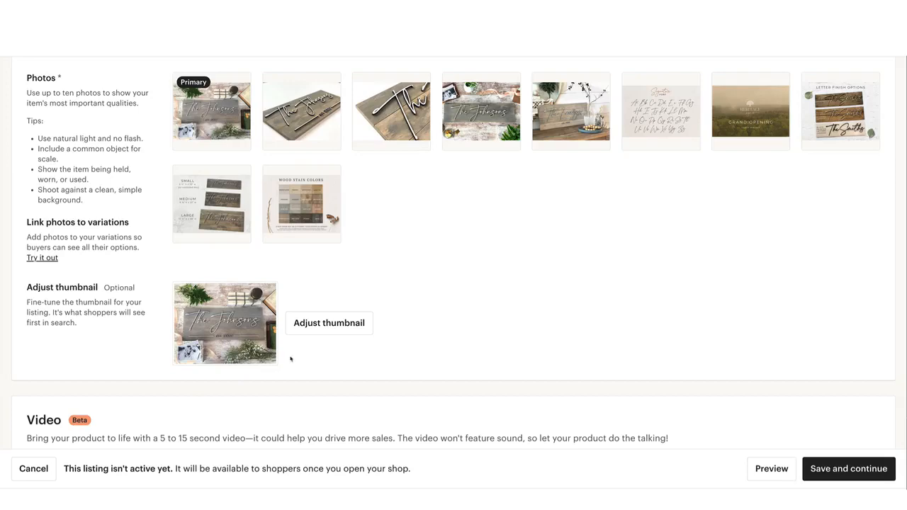
click(314, 327)
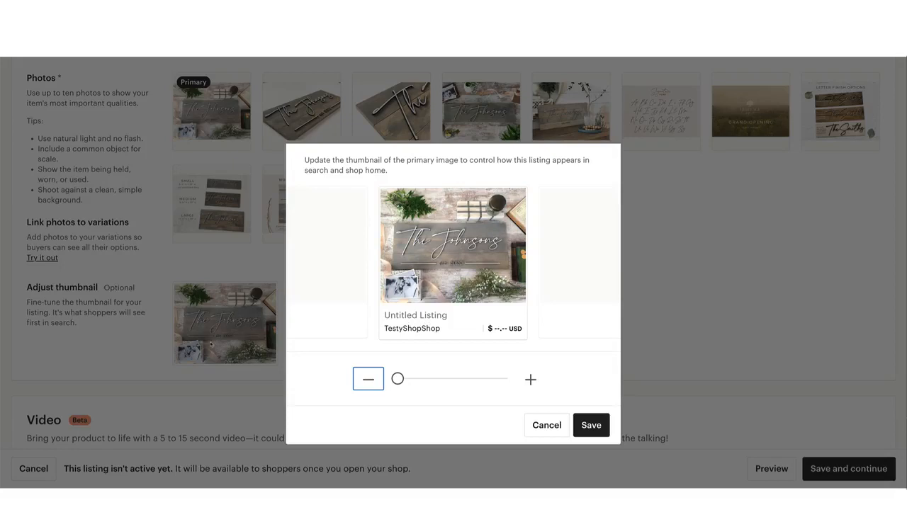
click(397, 379)
drag(397, 379, 427, 385)
drag(460, 277, 455, 272)
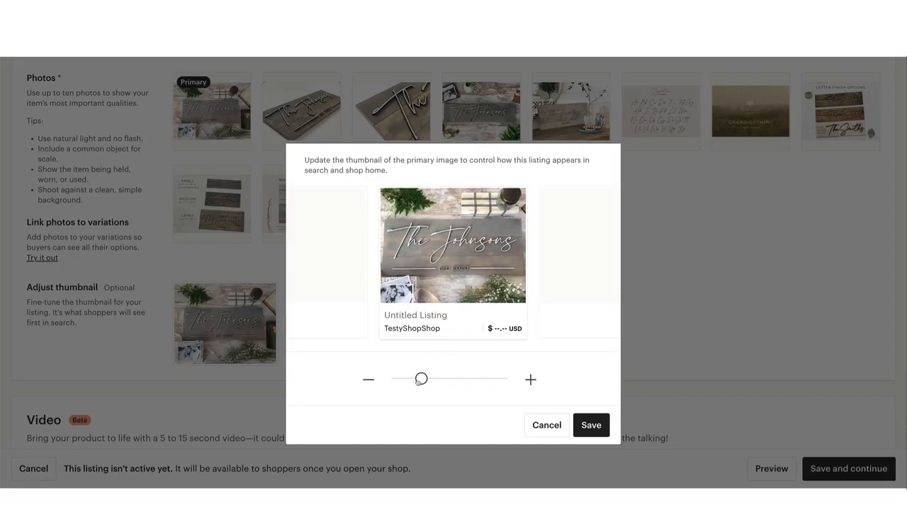
drag(422, 379, 406, 379)
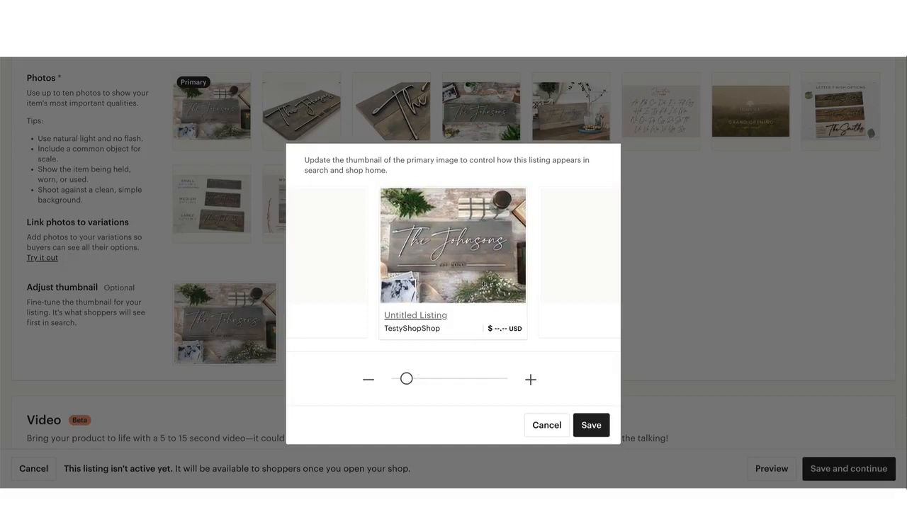
drag(484, 284, 484, 277)
drag(406, 379, 411, 379)
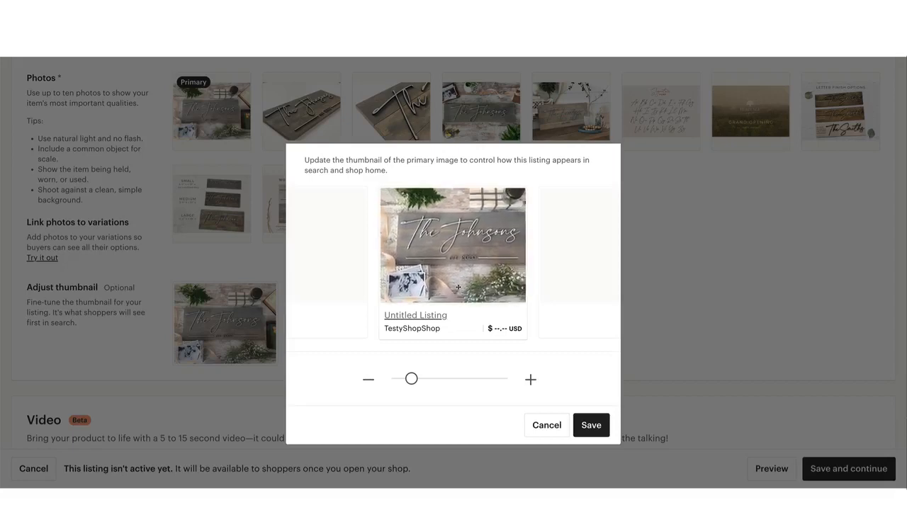
drag(449, 298, 459, 291)
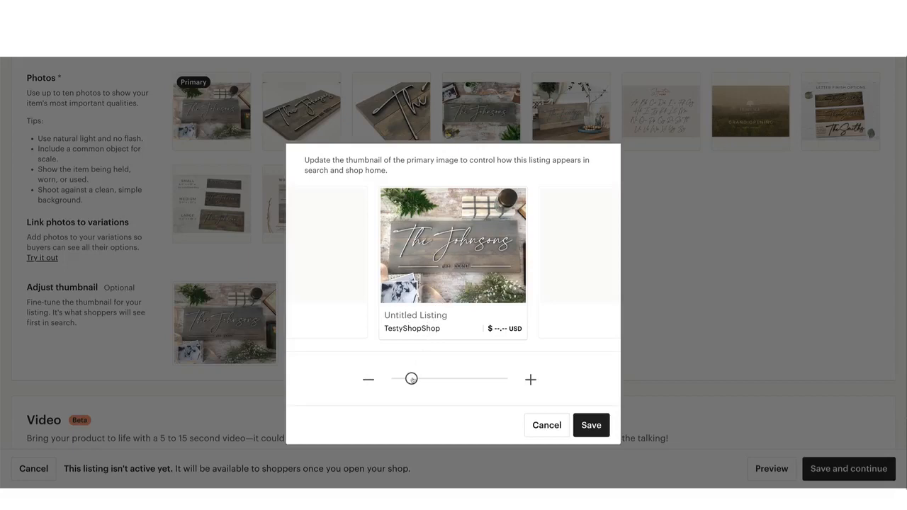
drag(411, 378, 418, 380)
drag(461, 287, 453, 281)
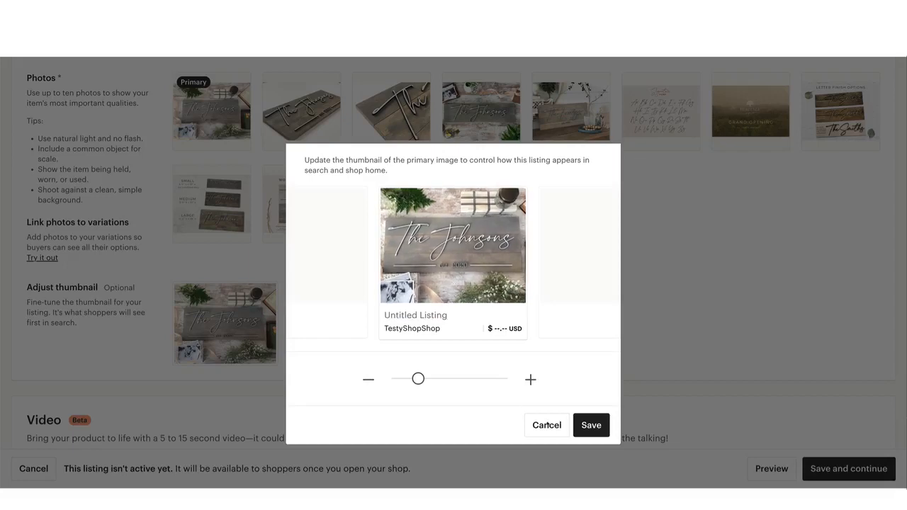
click(591, 425)
Reorder the photos so the foyer scene, size scale, stain chart and letter finish images take the second through fifth places
scroll(495, 356, up, 2)
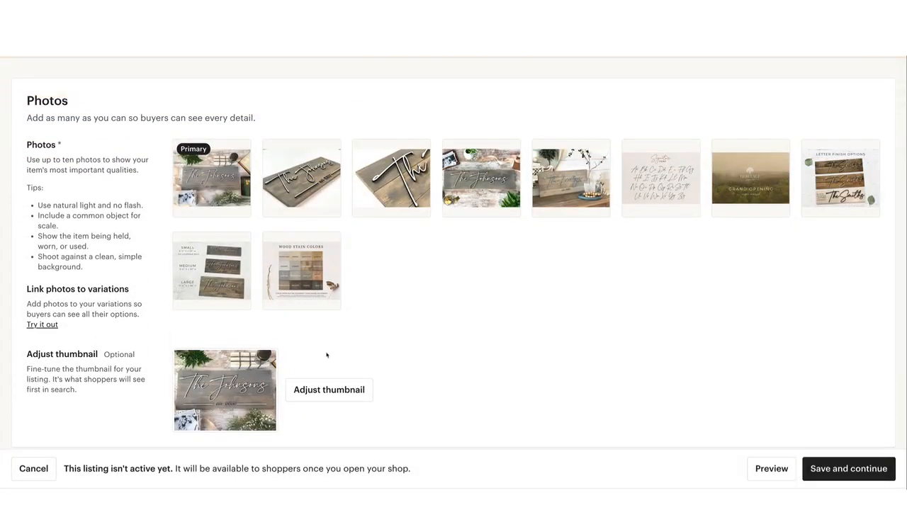
scroll(313, 357, up, 1)
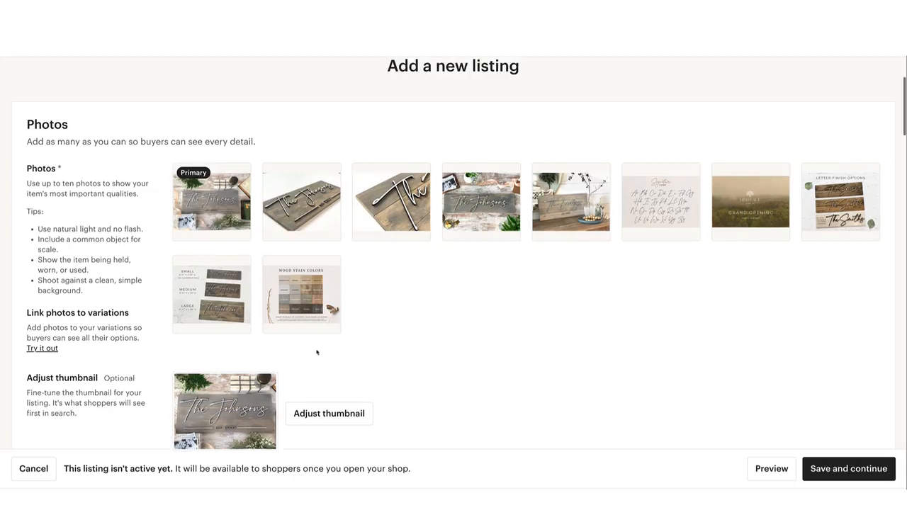
scroll(195, 437, down, 1)
scroll(259, 380, up, 1)
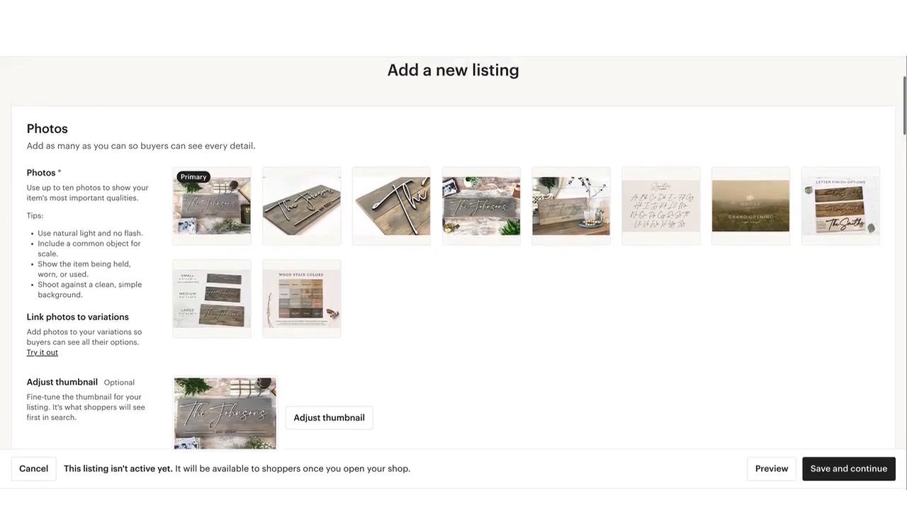
mouse_move(266, 323)
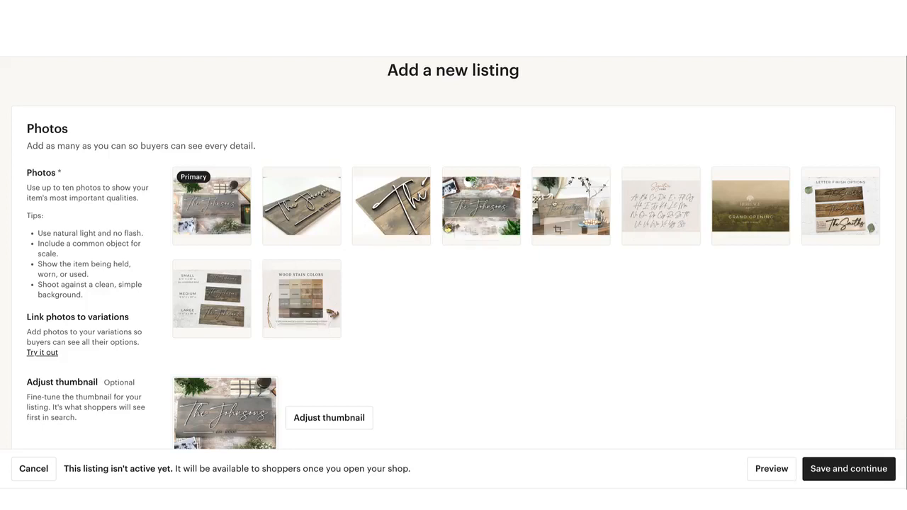
drag(571, 206, 292, 211)
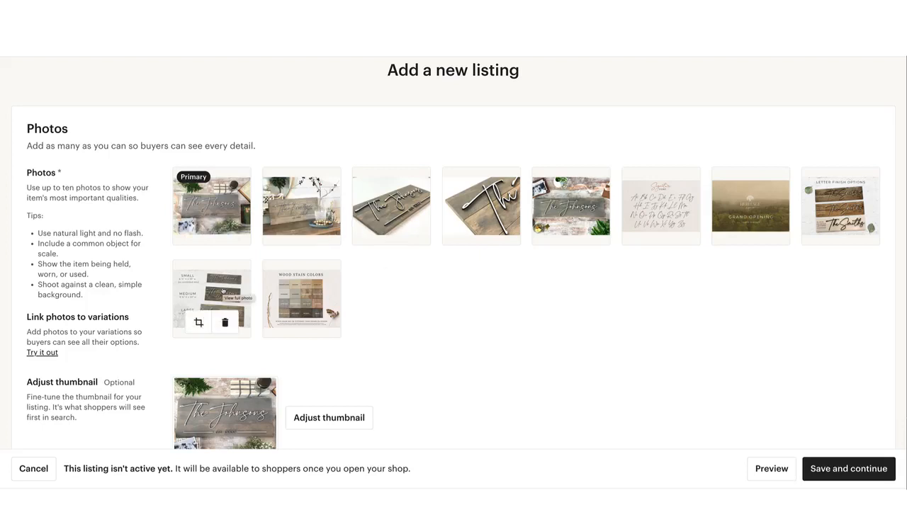
drag(222, 290, 407, 196)
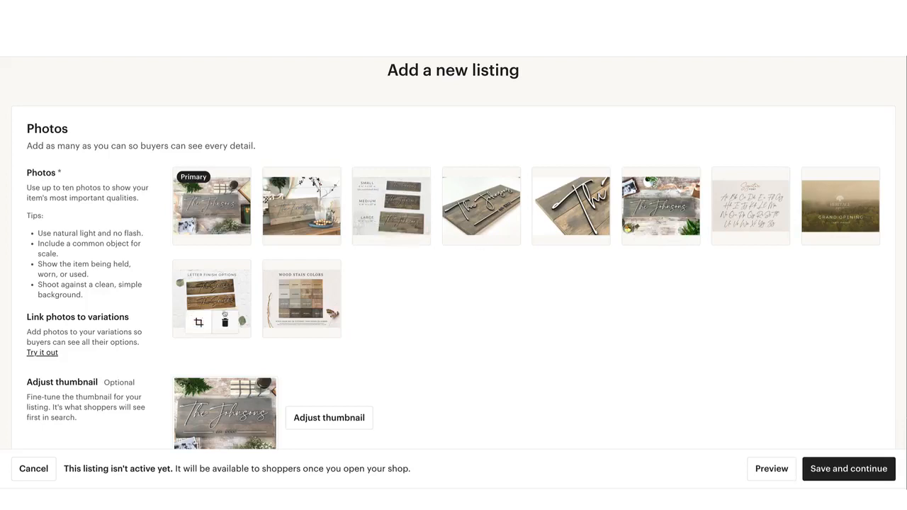
drag(301, 296, 482, 206)
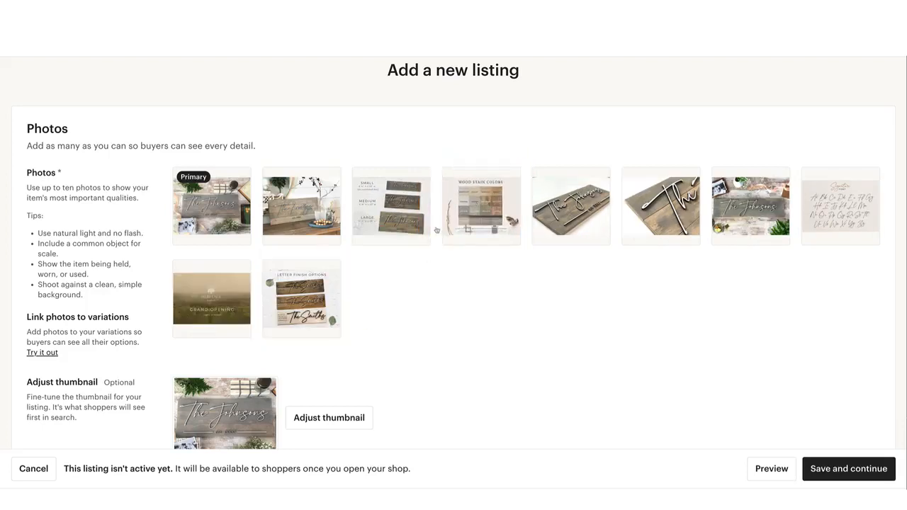
drag(301, 297, 571, 204)
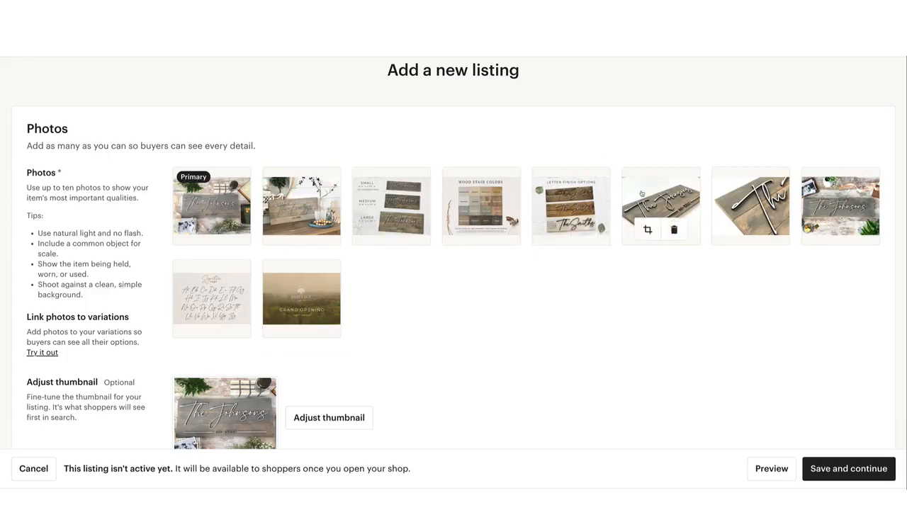
Crop the sixth photo, the angled view of the whole sign, slightly inward from its upper-right corner and save it
click(648, 230)
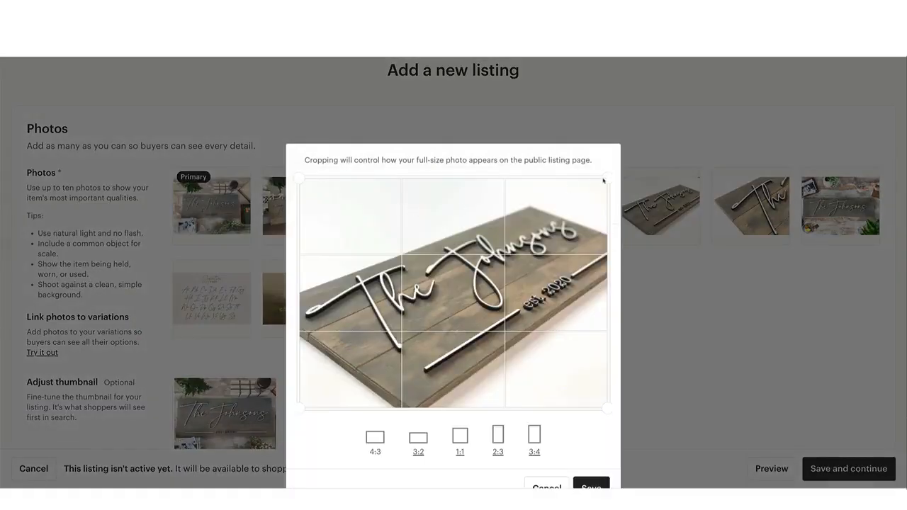
drag(603, 181, 591, 194)
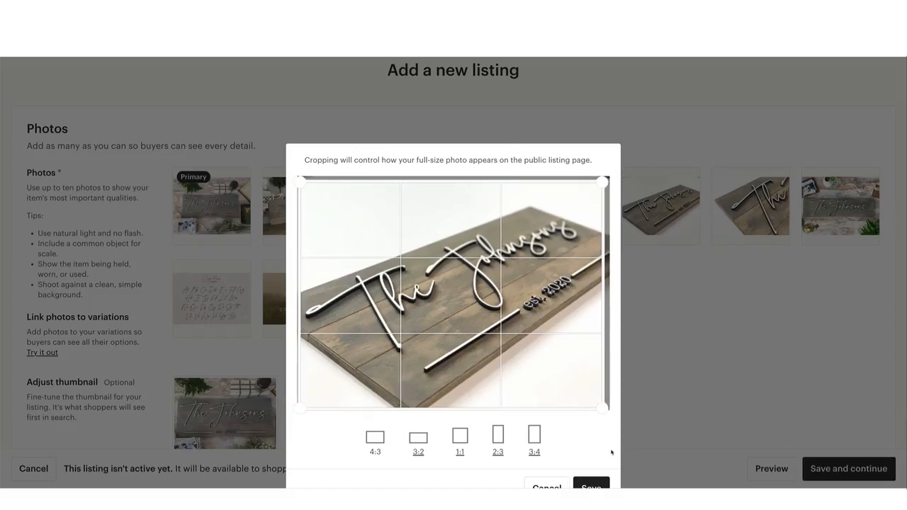
click(591, 485)
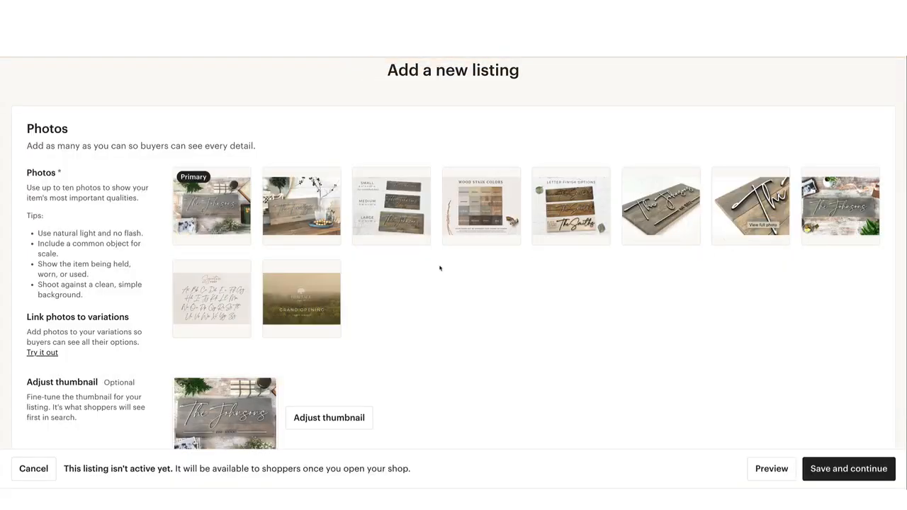
Move the font chart image to sixth place, directly after the letter finish options
drag(225, 323, 655, 213)
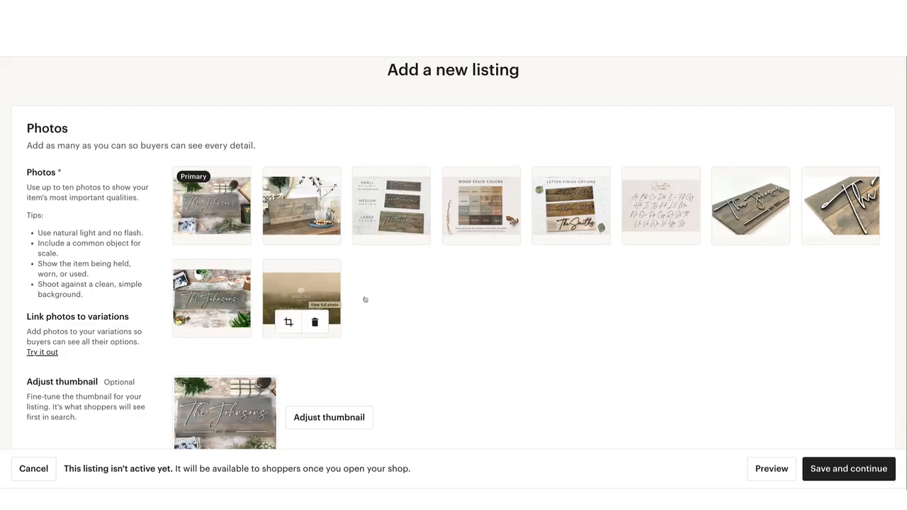
scroll(407, 298, down, 1)
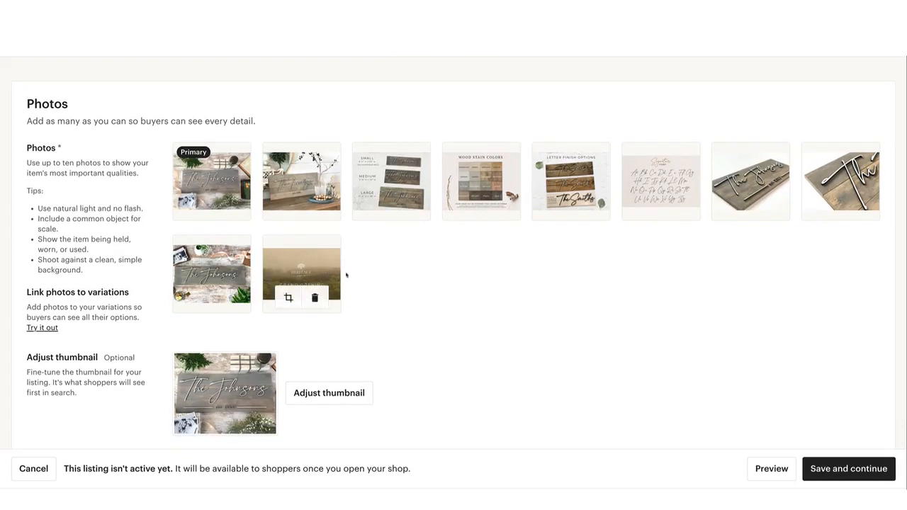
scroll(353, 279, down, 1)
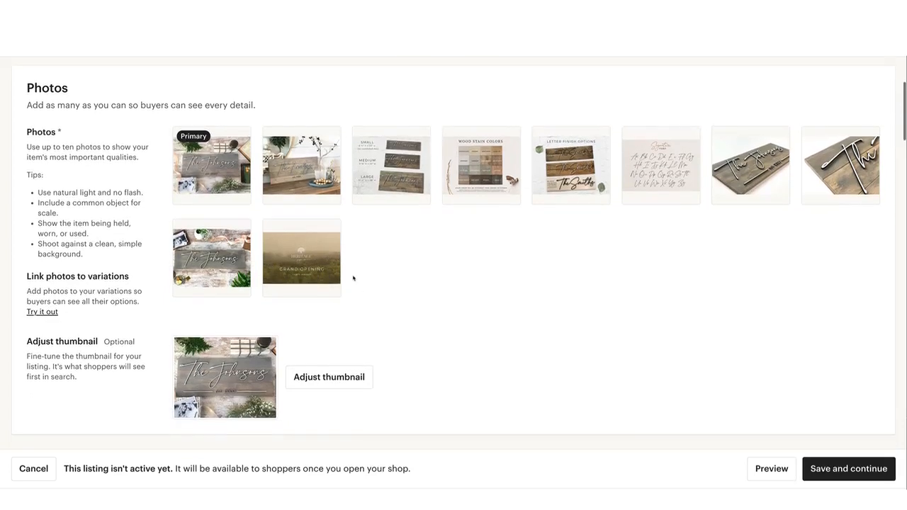
Try to preview the listing and dismiss the resulting banner
scroll(353, 278, up, 1)
scroll(353, 278, up, 1)
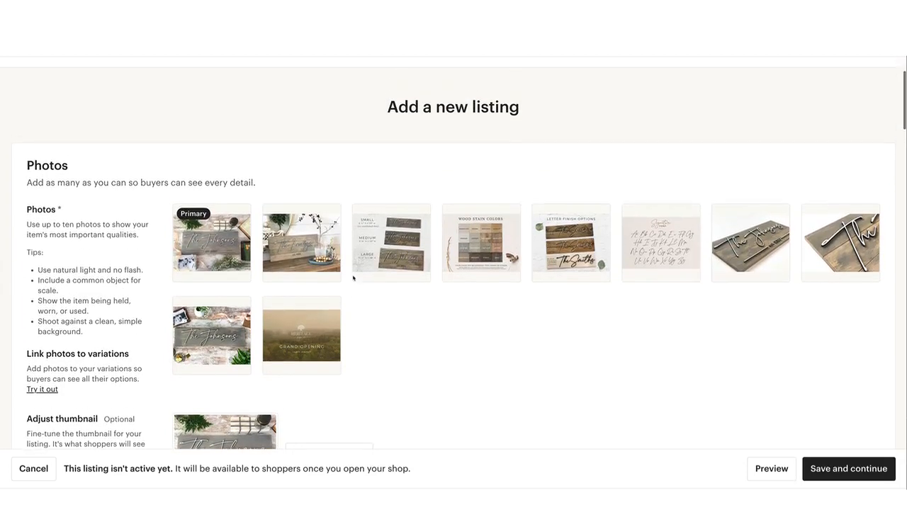
click(771, 468)
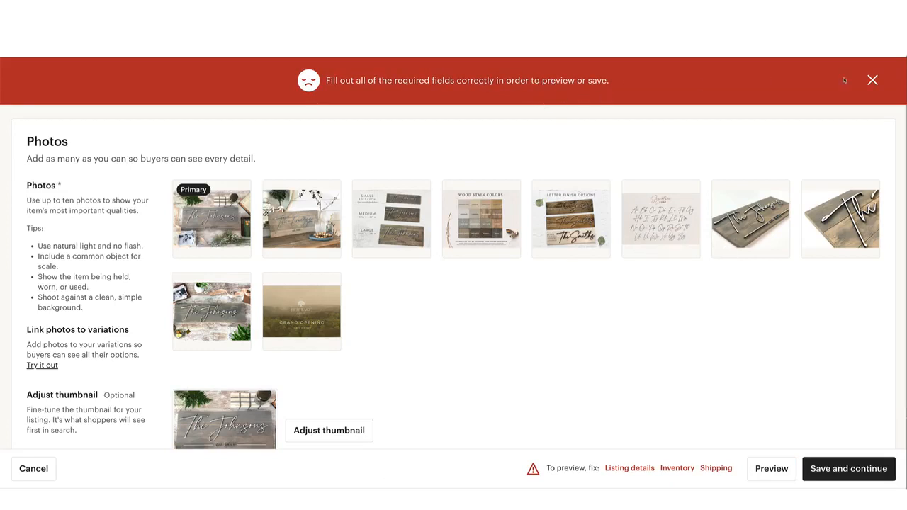
click(873, 81)
Look over the uploaded video and the required Listing details fields, including title, about, category, renewal options, type and description
scroll(489, 272, down, 3)
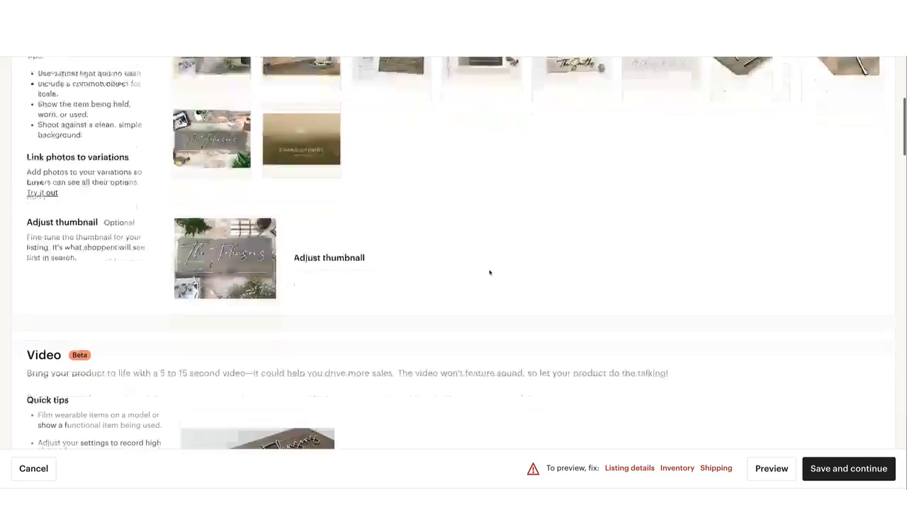
scroll(488, 272, up, 3)
scroll(489, 272, down, 3)
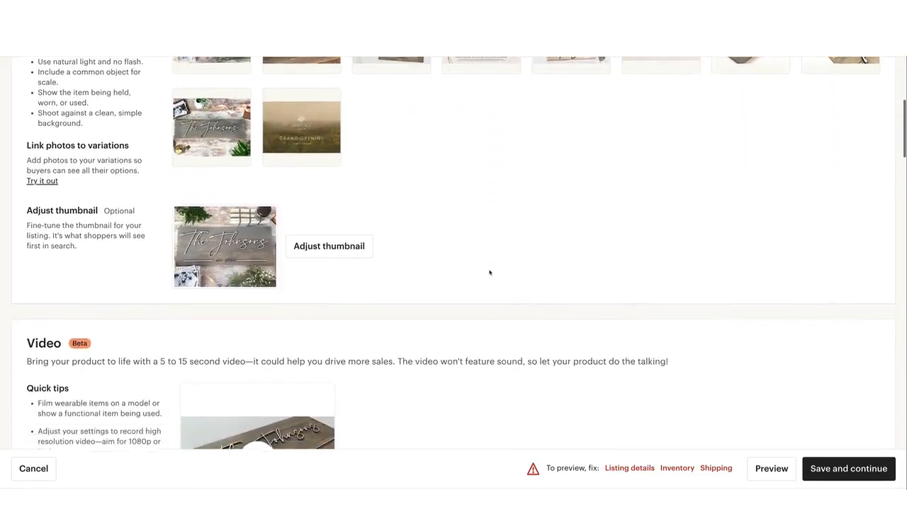
scroll(489, 272, down, 3)
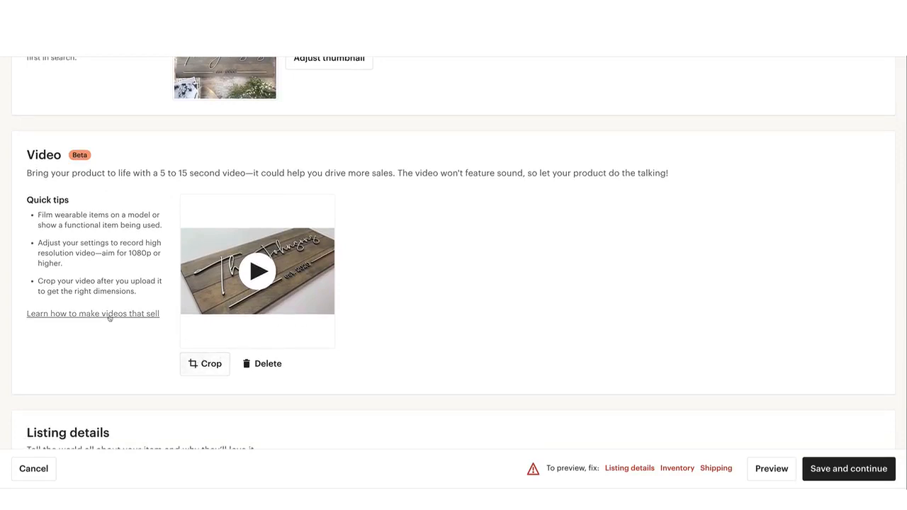
scroll(109, 318, down, 1)
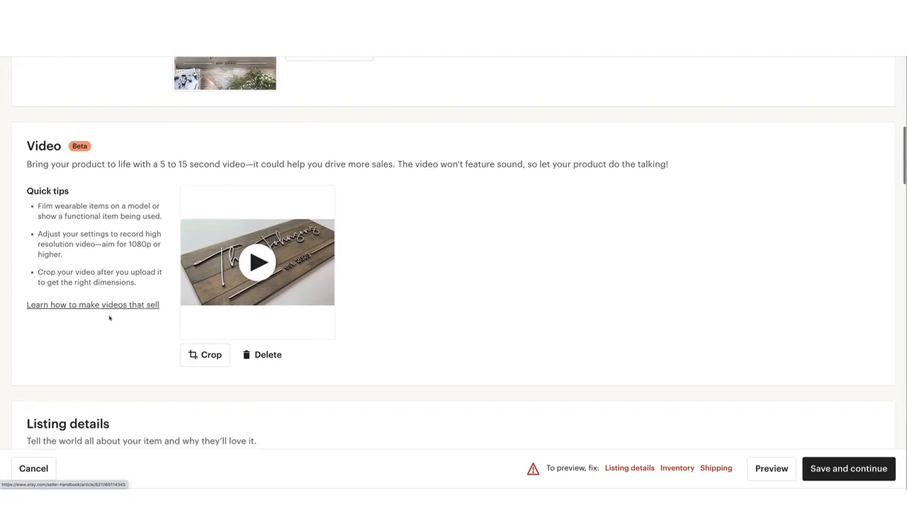
scroll(301, 324, up, 1)
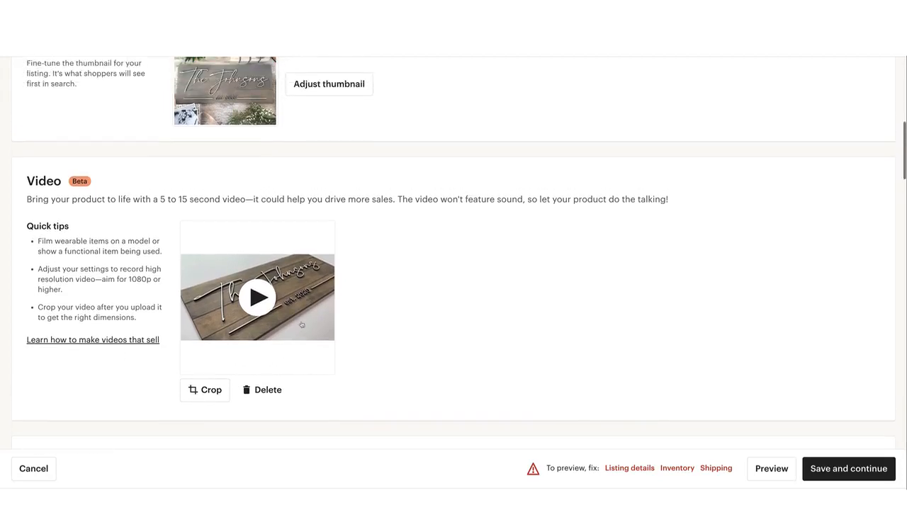
scroll(302, 324, down, 3)
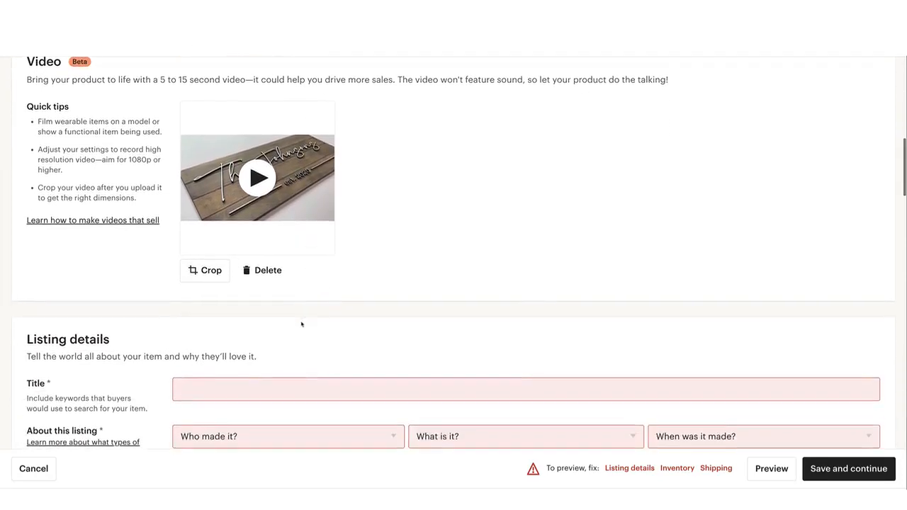
scroll(301, 324, down, 3)
scroll(301, 324, up, 1)
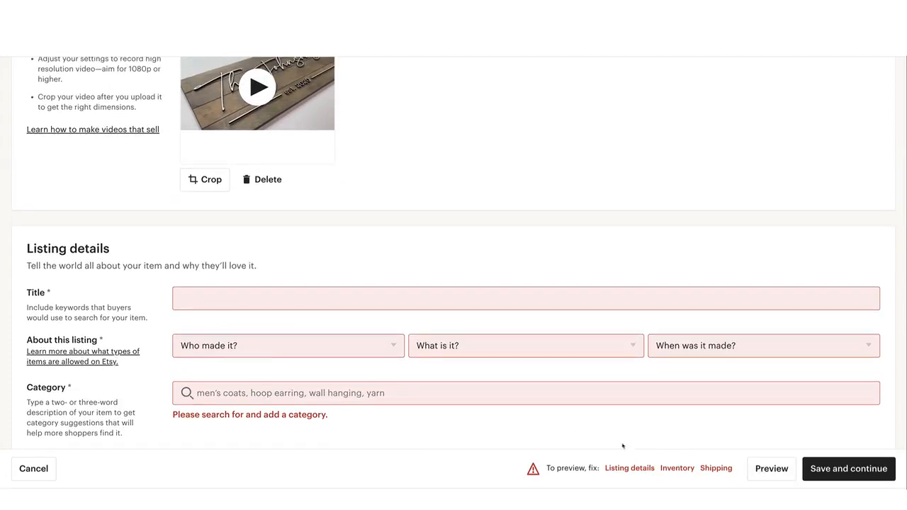
scroll(552, 403, down, 3)
scroll(553, 405, up, 2)
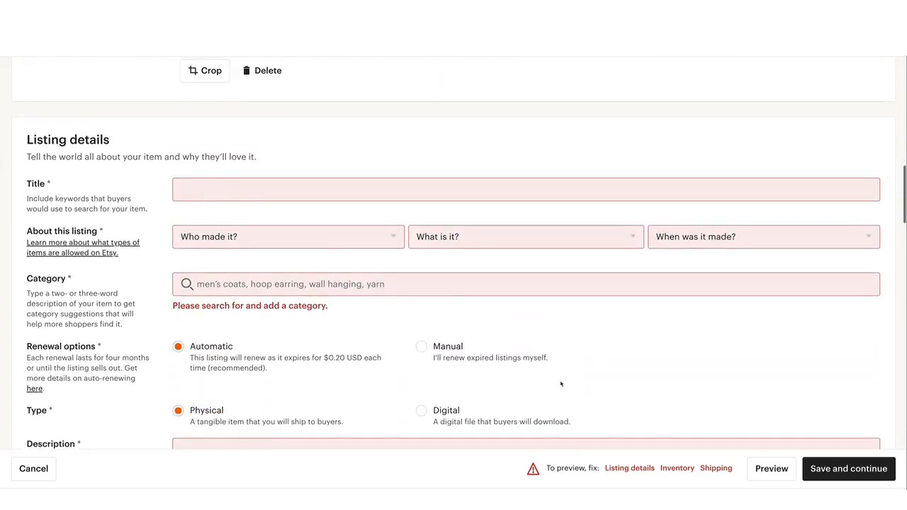
Switch from the Etsy listing form to the Heritage Listing Info document in Google Docs
scroll(359, 243, down, 3)
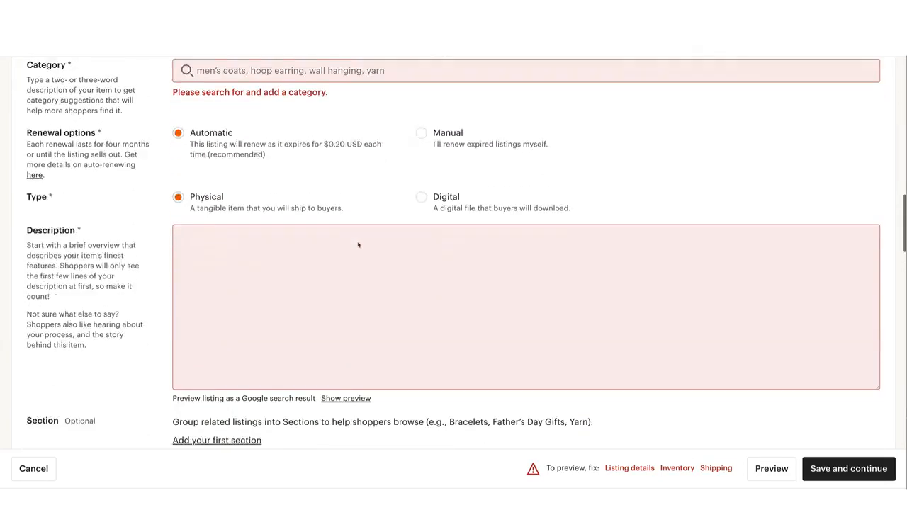
scroll(357, 244, down, 3)
scroll(358, 245, up, 6)
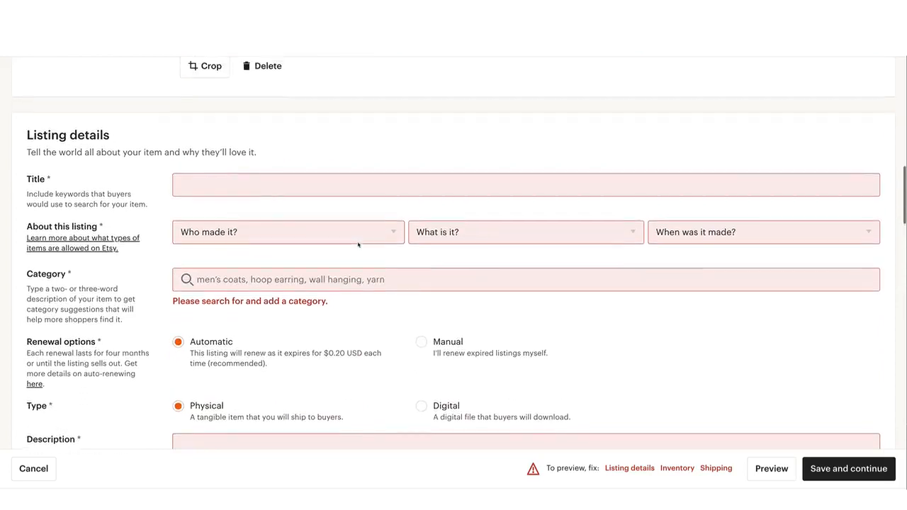
scroll(360, 239, up, 1)
click(345, 204)
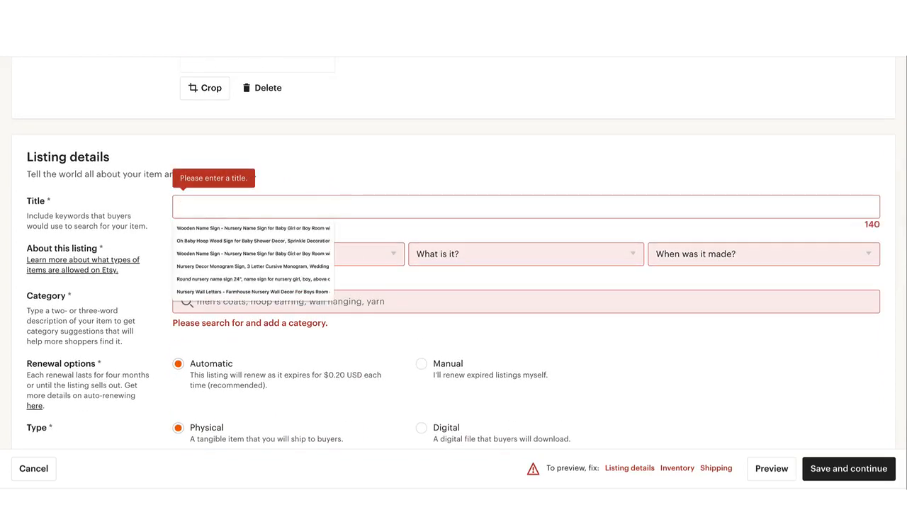
click(383, 36)
click(440, 154)
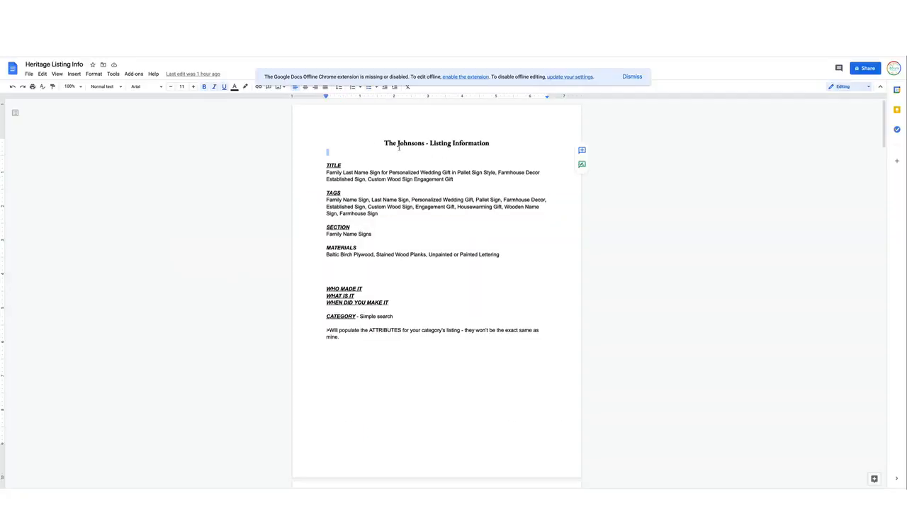
click(380, 141)
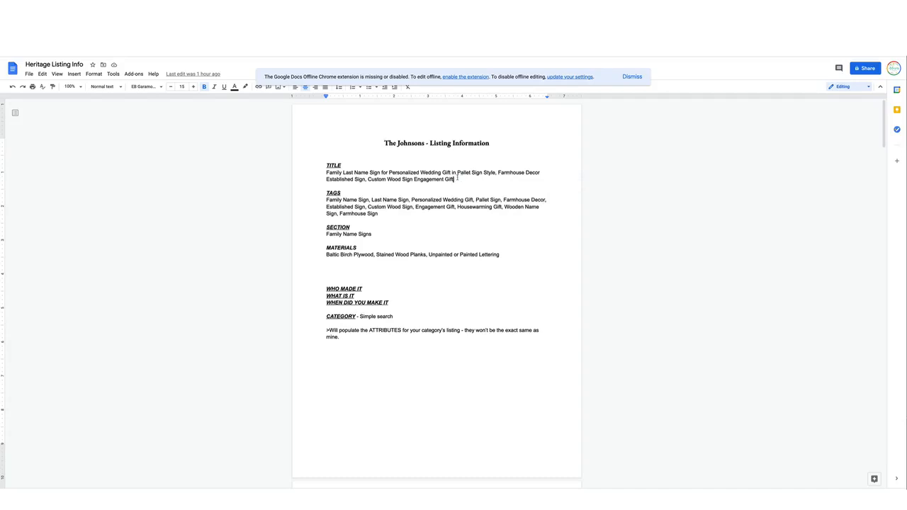
Copy the full text under TITLE, beginning "Family Last Name Sign", from the document and paste it as the Etsy listing's title
drag(457, 178, 322, 176)
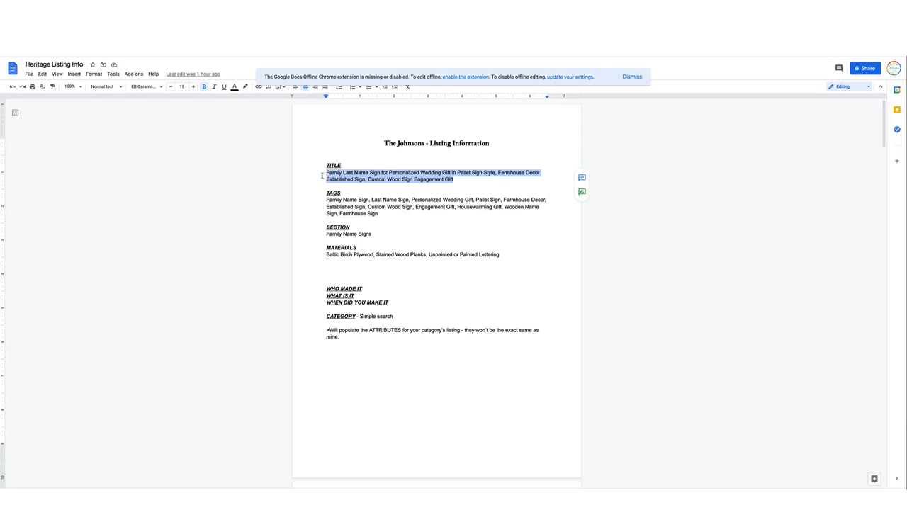
double_click(442, 187)
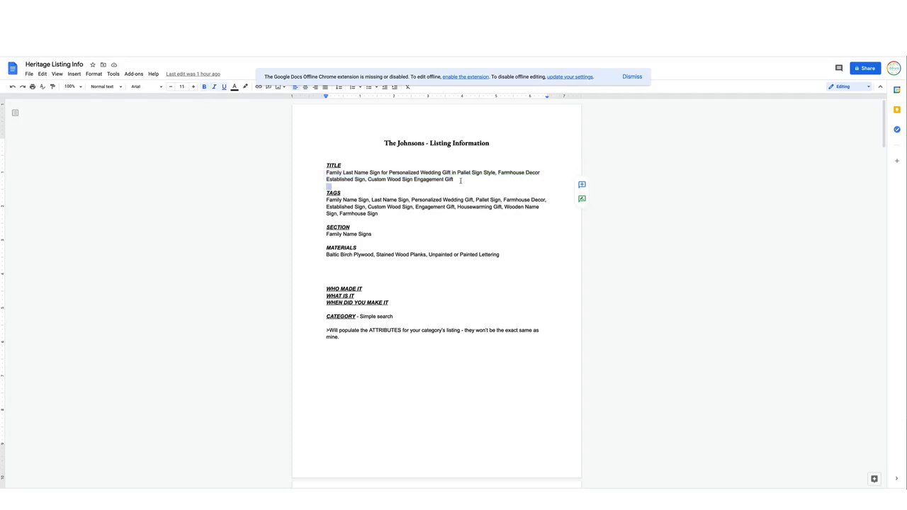
drag(457, 179, 324, 173)
key(ctrl+c)
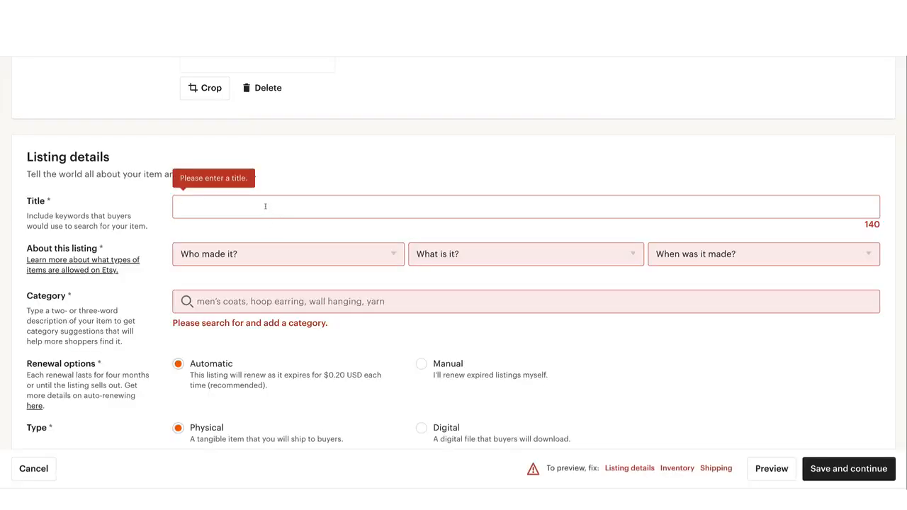
click(265, 204)
key(ctrl+v)
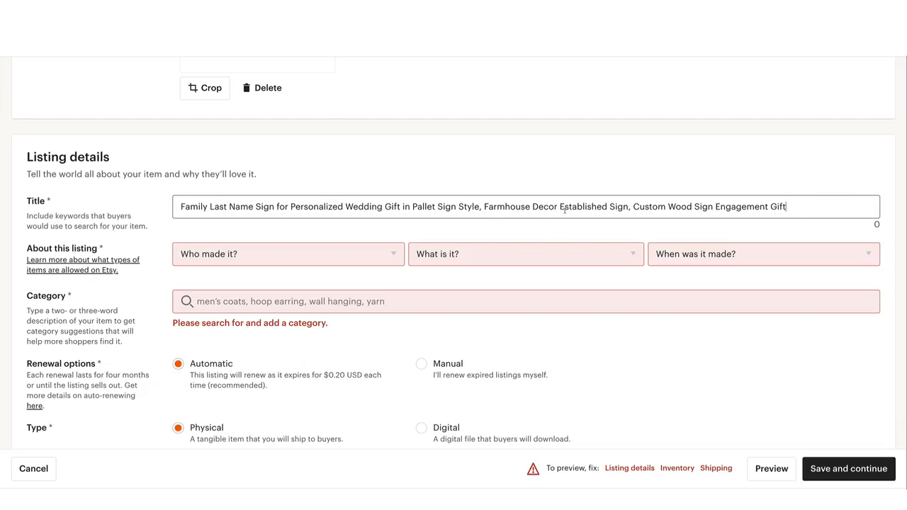
Fill in About this listing with maker "I did", item "A finished product" and production time "Made To Order"
scroll(564, 209, down, 1)
click(388, 234)
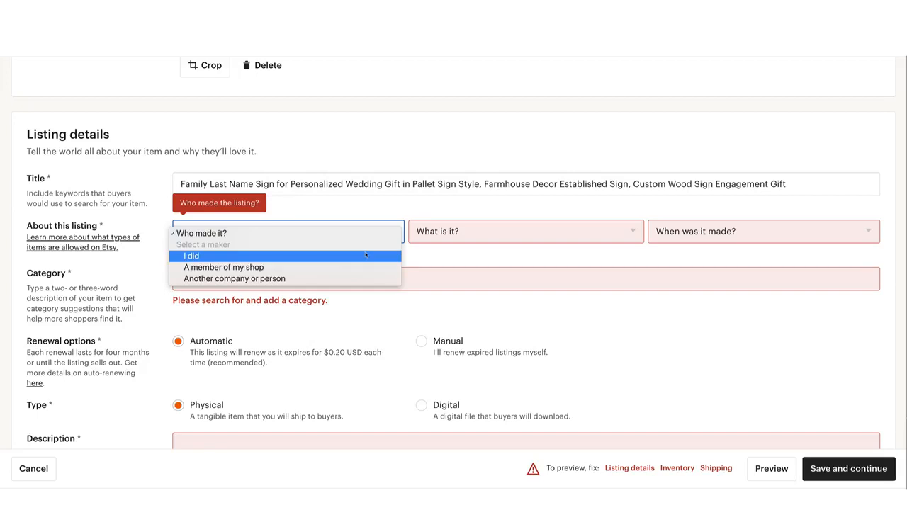
click(366, 255)
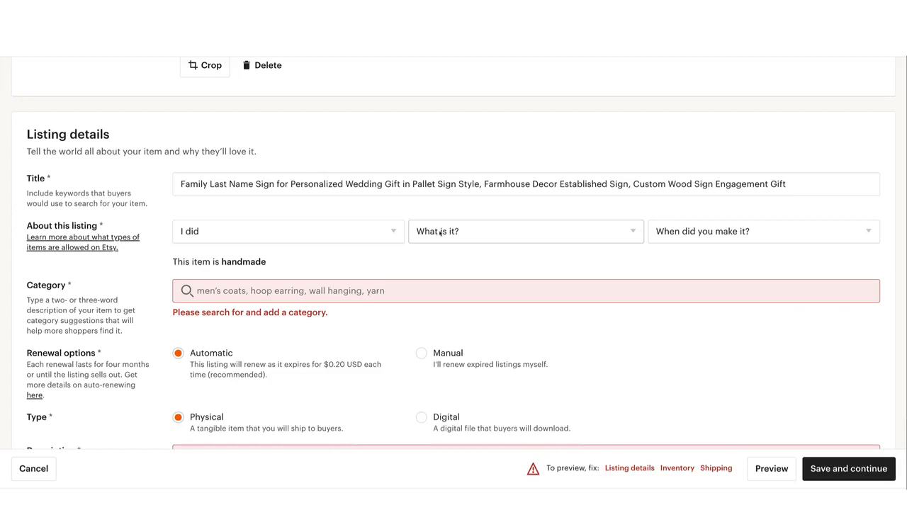
click(439, 233)
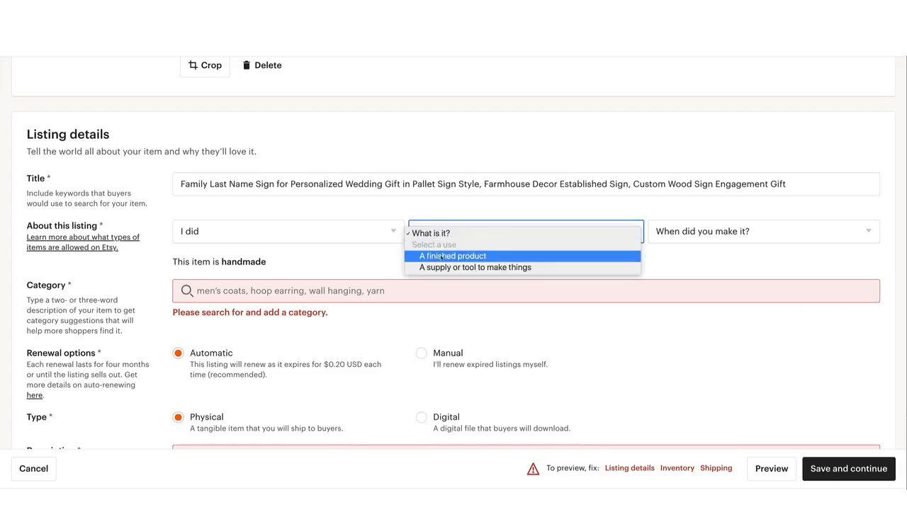
click(440, 256)
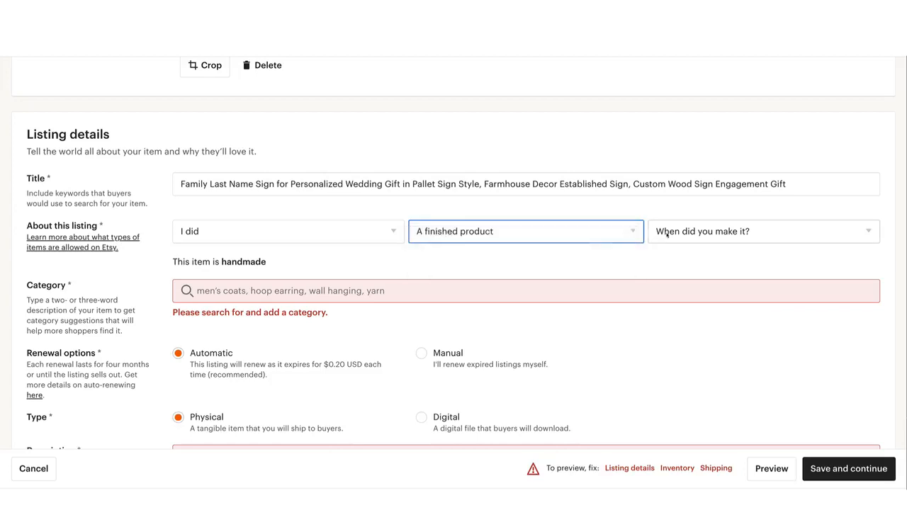
click(661, 231)
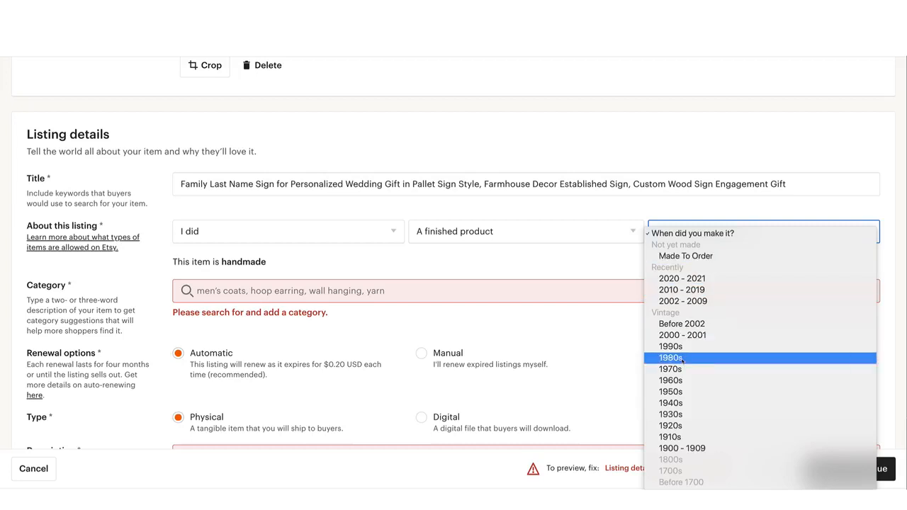
click(700, 256)
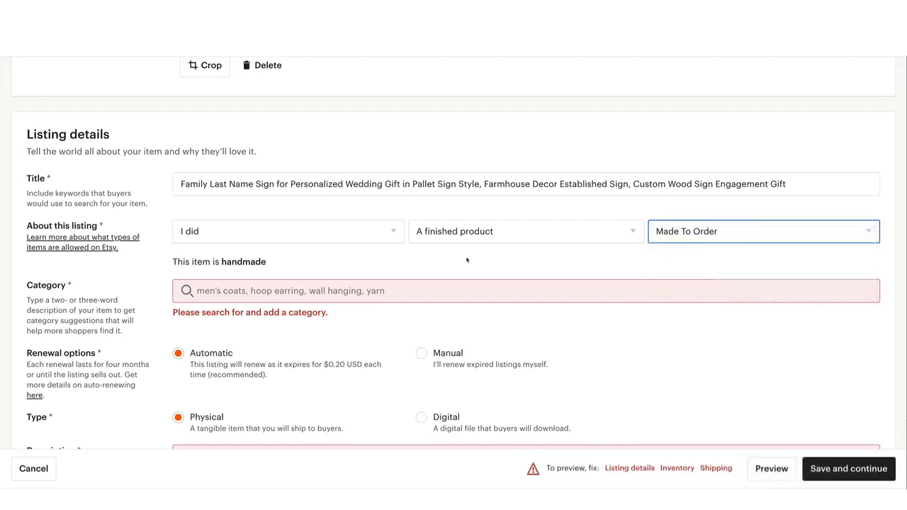
Search the listing categories for "signs" and choose Signs under Wall Hangings
click(245, 291)
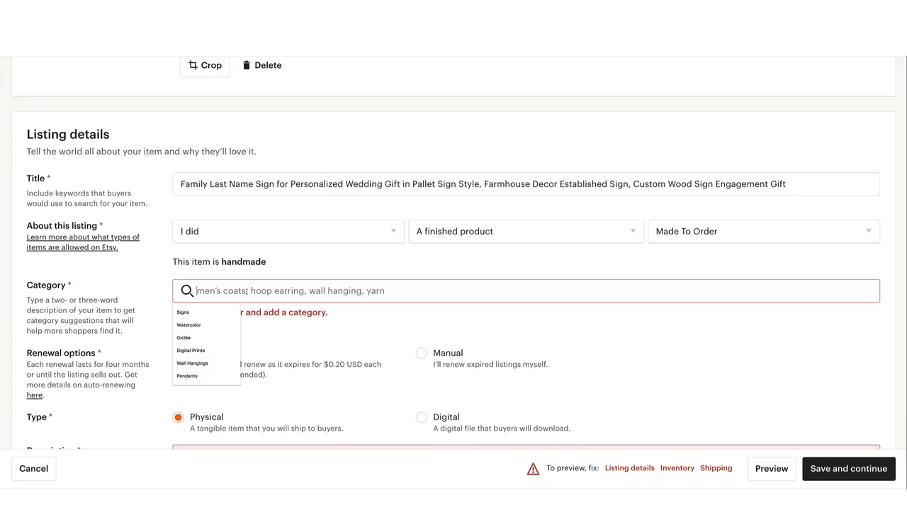
text(sign)
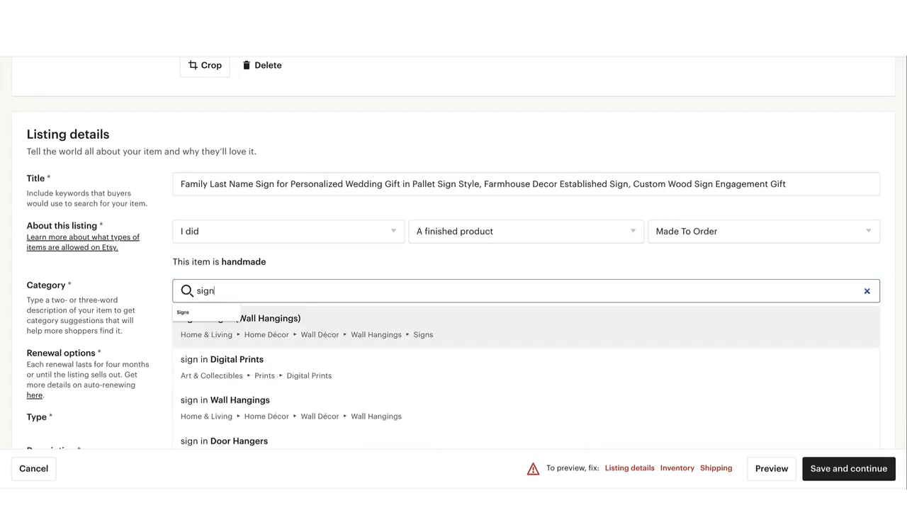
text(s)
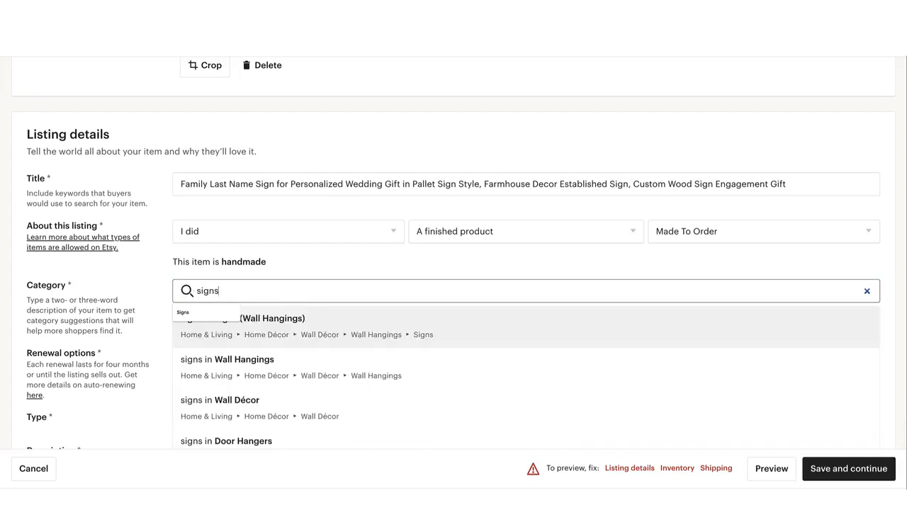
key(Return)
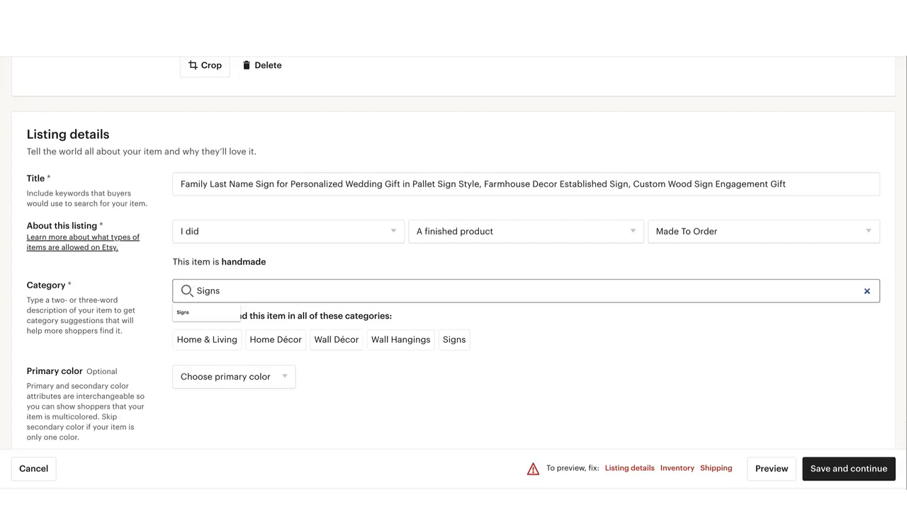
click(336, 370)
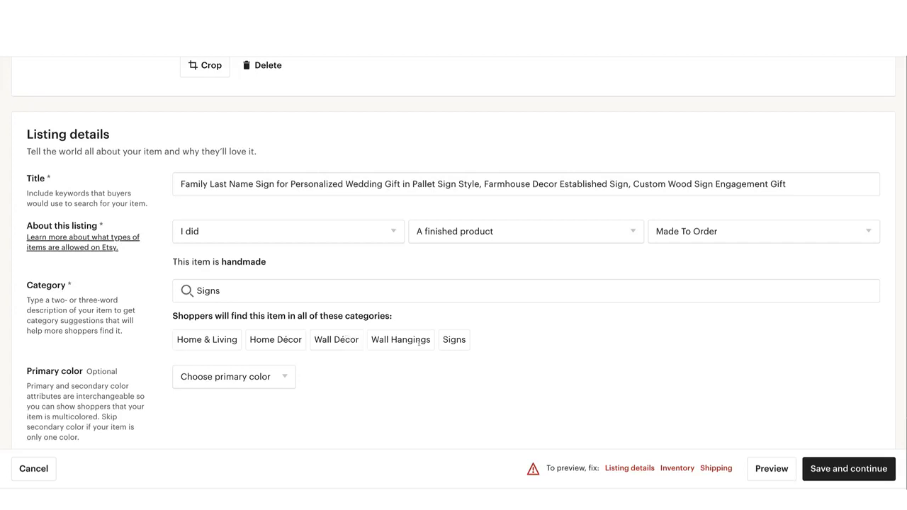
Bring back the category suggestions for Signs and reselect Signs (Wall Hangings)
click(257, 291)
key(shift+Left)
key(shift+Left)
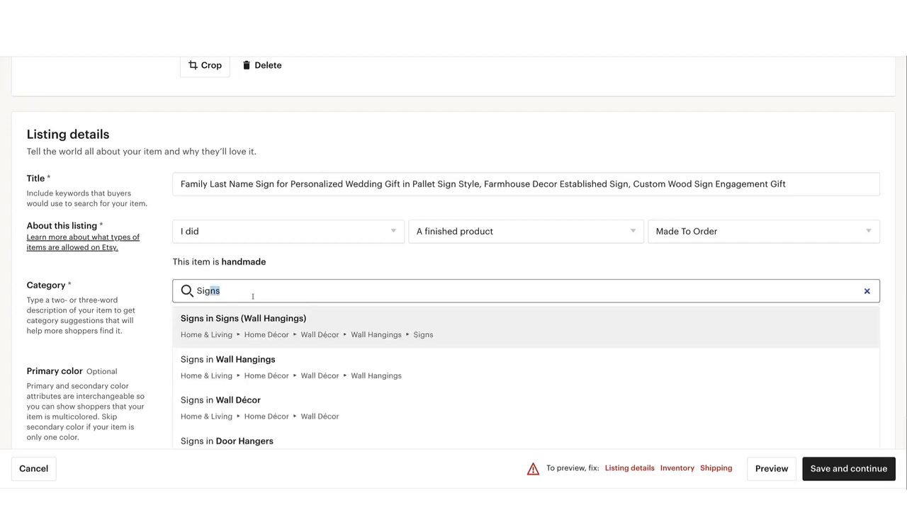
click(359, 330)
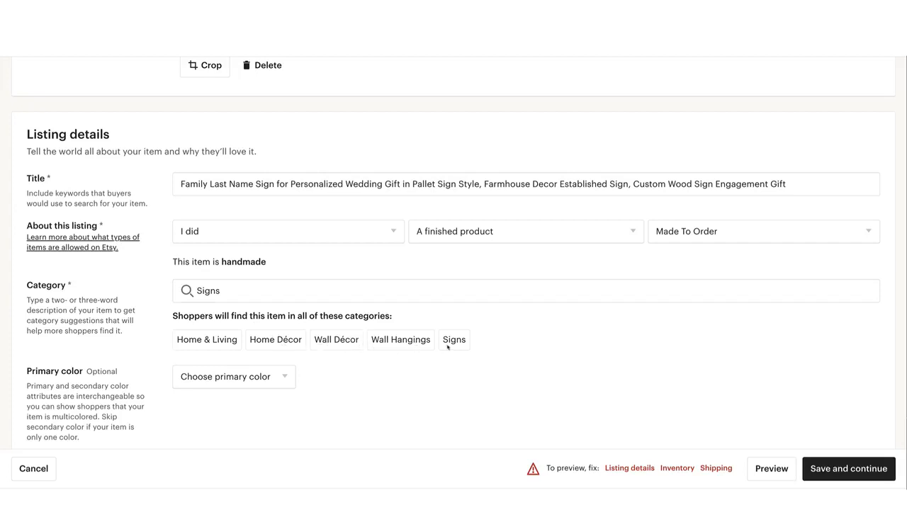
click(263, 295)
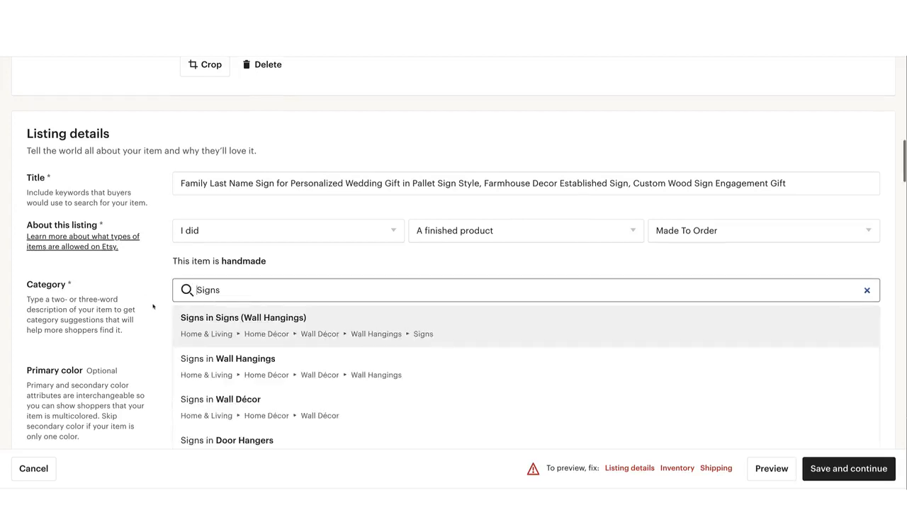
key(Return)
Look over the optional attributes for the Signs category, including colors, material, room, style, graphic, framing, shape and height
scroll(228, 308, down, 5)
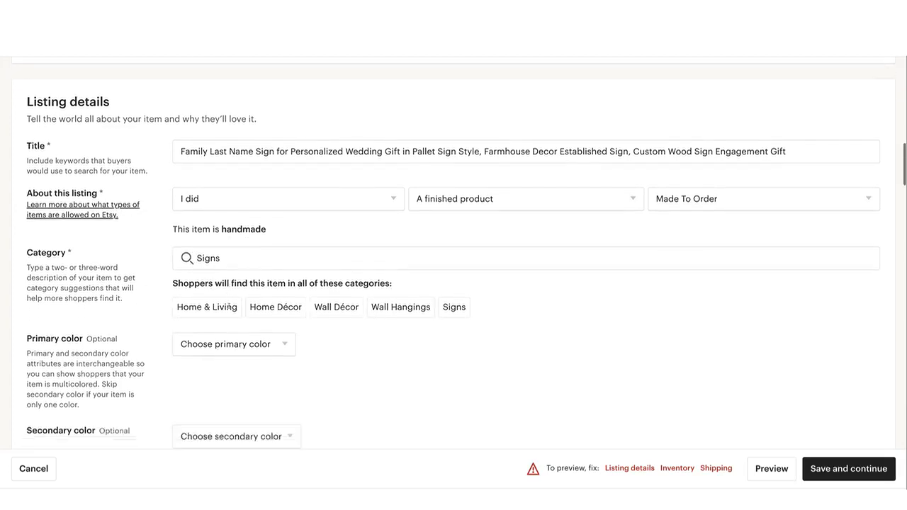
scroll(229, 308, down, 4)
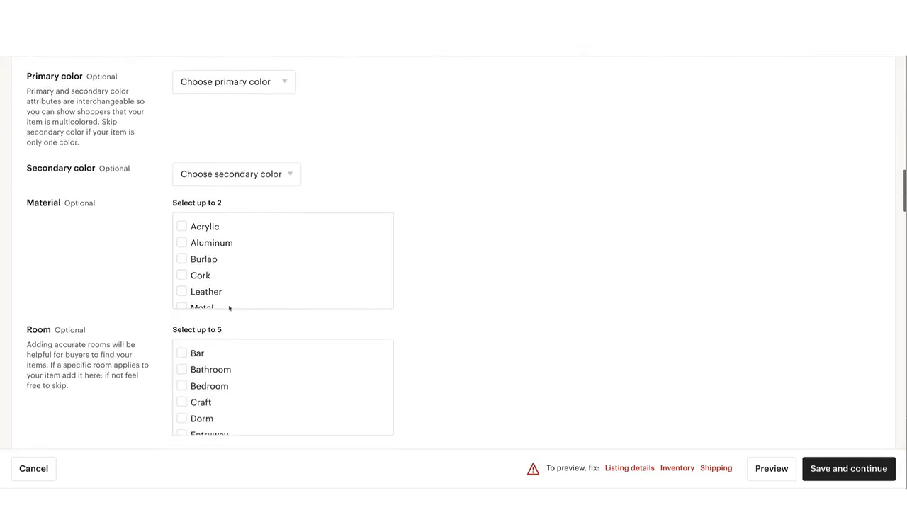
scroll(228, 308, up, 1)
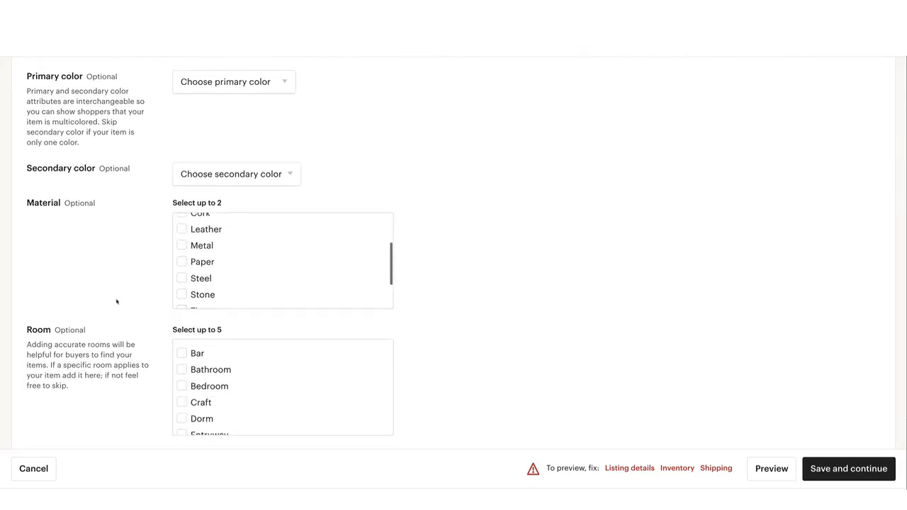
scroll(117, 302, down, 3)
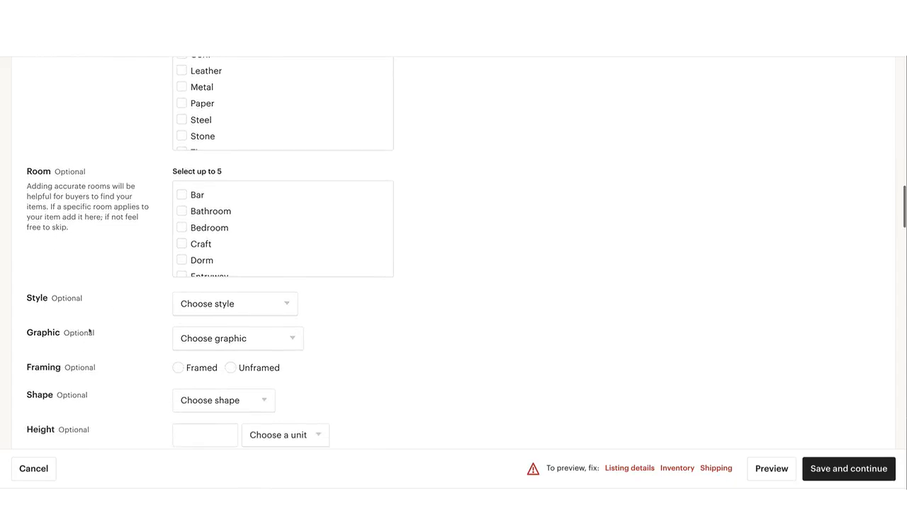
scroll(121, 331, up, 12)
scroll(121, 330, down, 4)
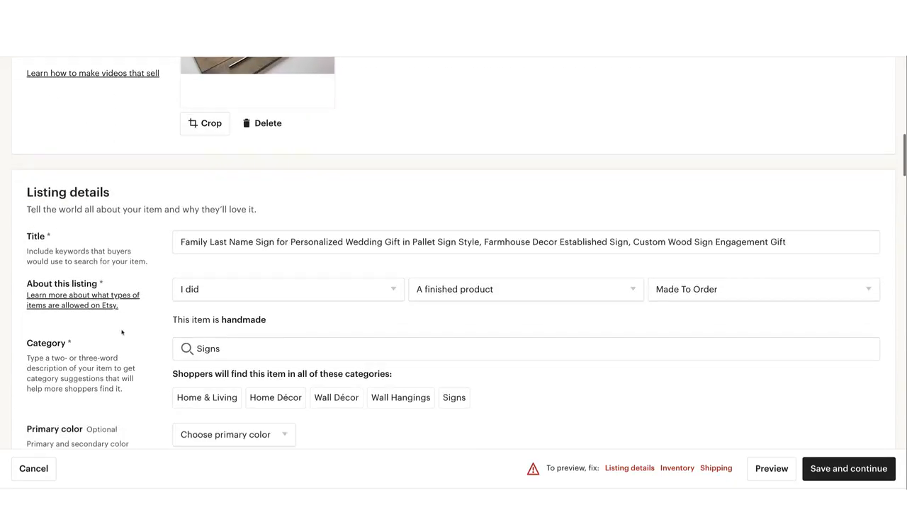
Replace the category search with "jewelry" and choose Pendants under Necklaces
double_click(224, 349)
text(jewelr)
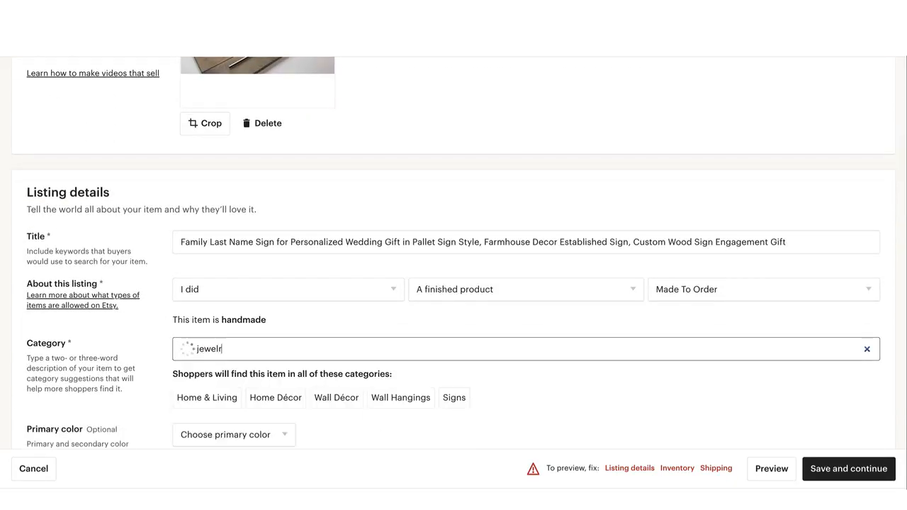
text(y)
key(Return)
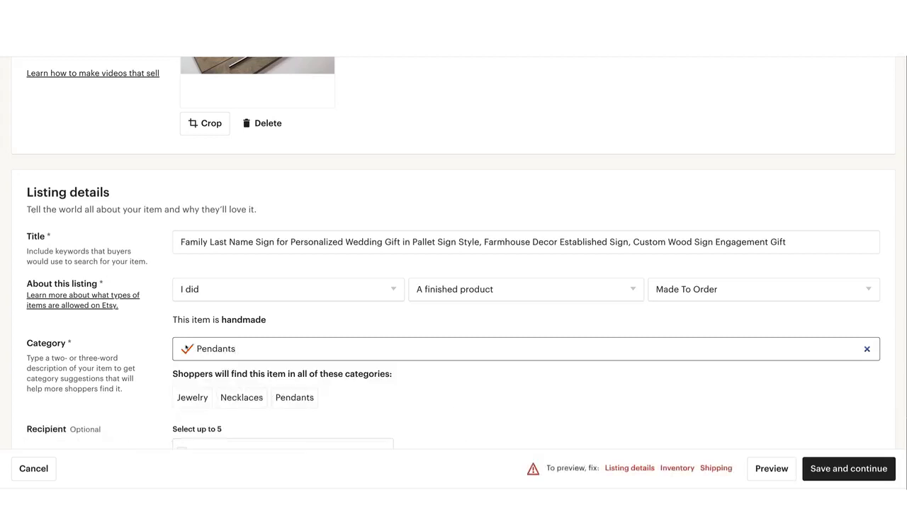
Search the categories for "jewelry" again and review the full list of suggested categories
key(ctrl+a)
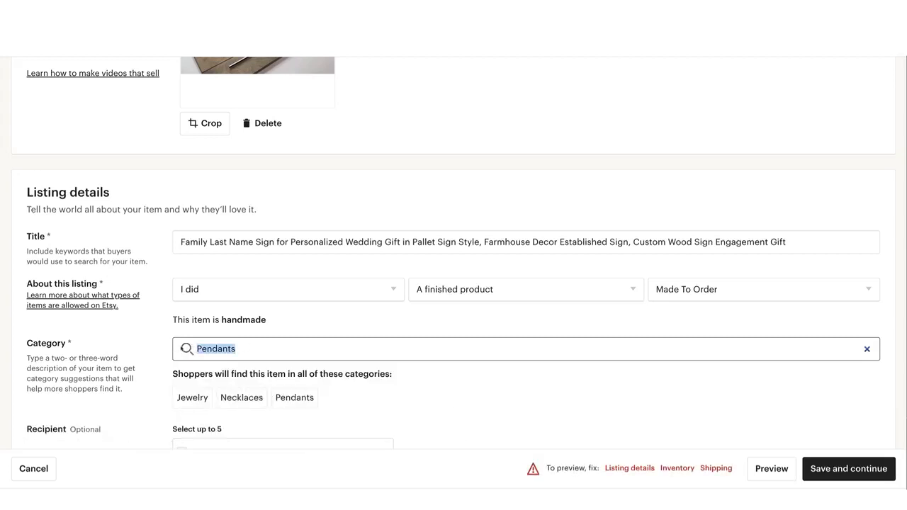
text(jewelry)
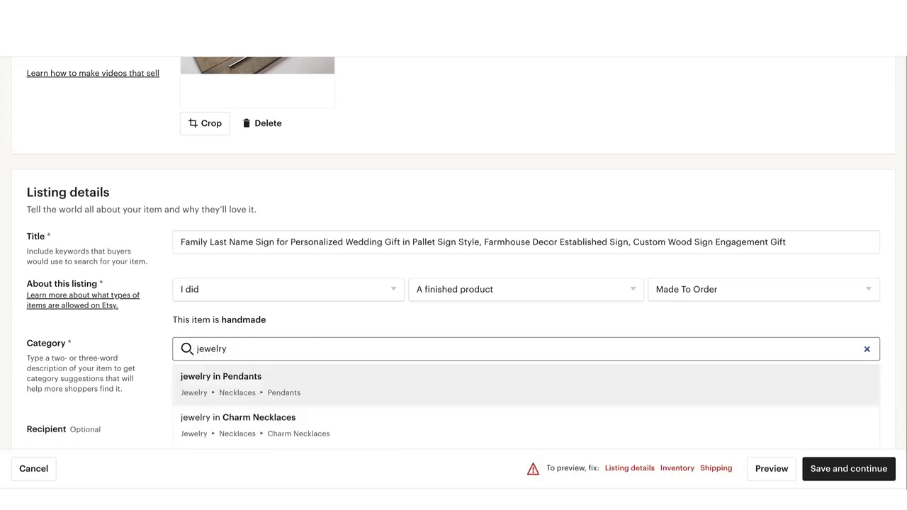
scroll(247, 303, down, 3)
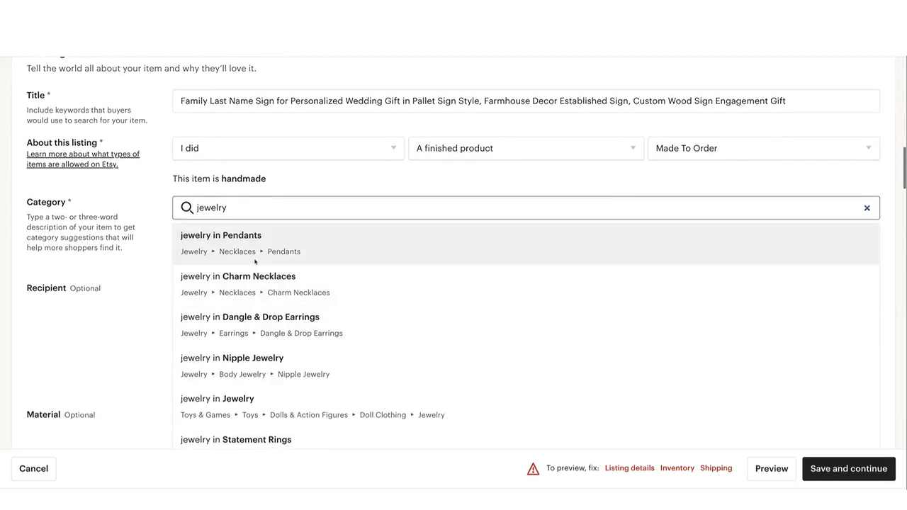
scroll(255, 270, down, 1)
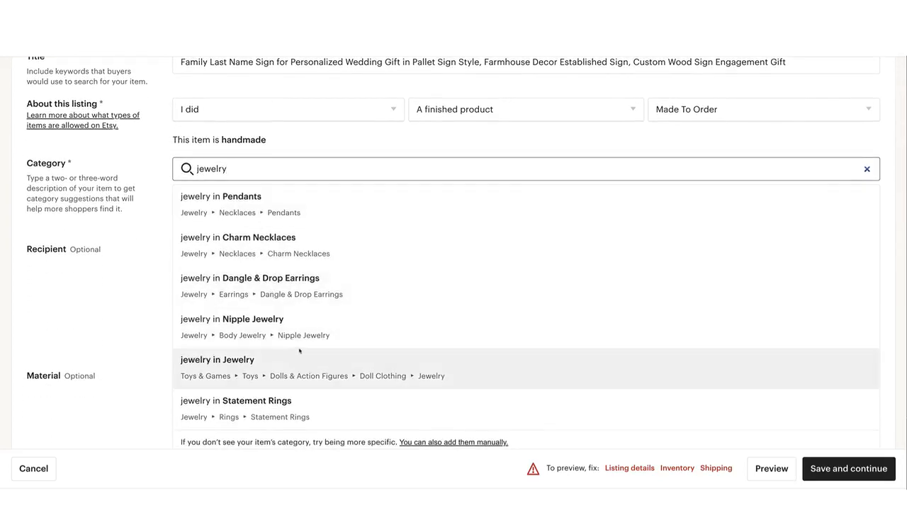
scroll(333, 362, down, 1)
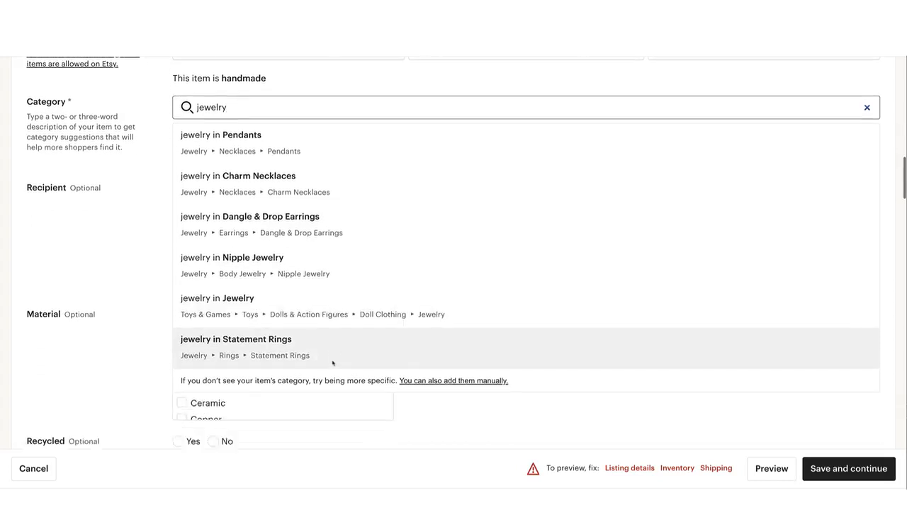
Choose Pendants under Necklaces as the category and look over its optional attributes, from recipient and material to gemstone, pendant size, shape and theme
click(286, 141)
scroll(326, 175, up, 1)
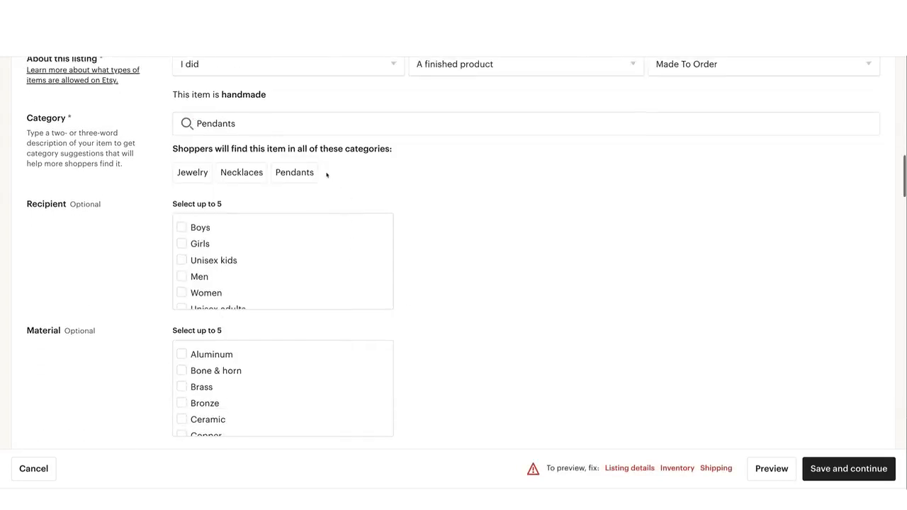
scroll(315, 192, down, 1)
scroll(315, 192, up, 2)
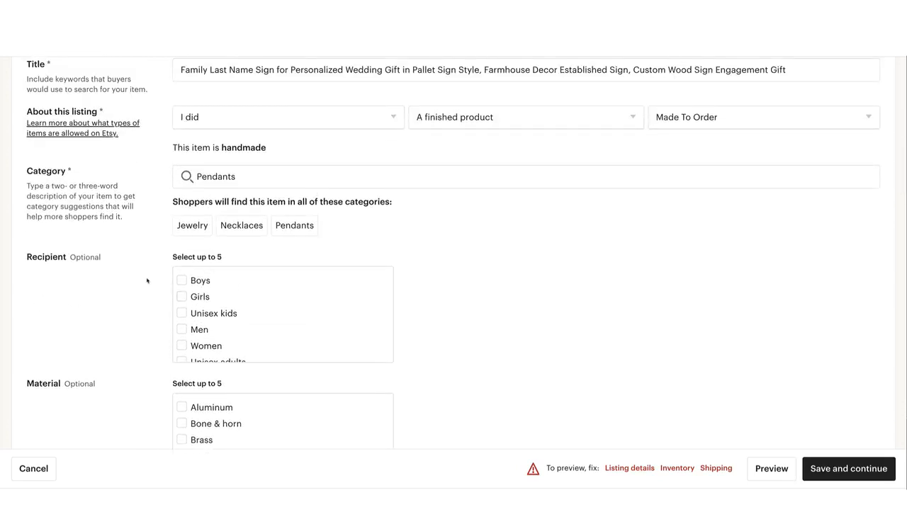
scroll(147, 280, down, 1)
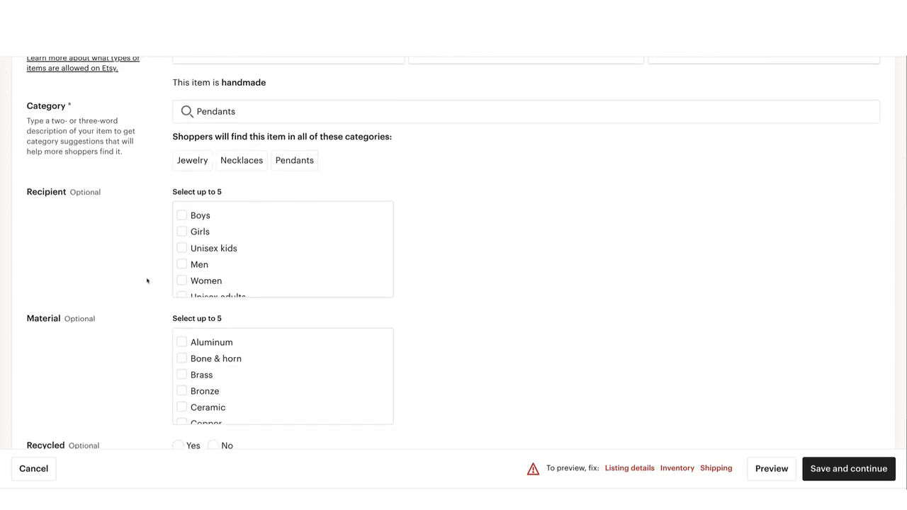
scroll(147, 280, up, 1)
scroll(147, 281, down, 2)
scroll(147, 281, up, 1)
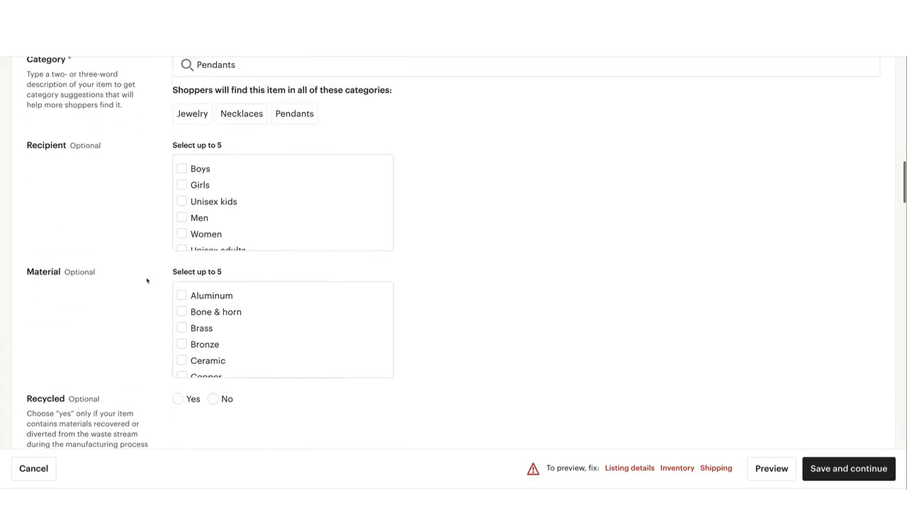
scroll(147, 280, down, 3)
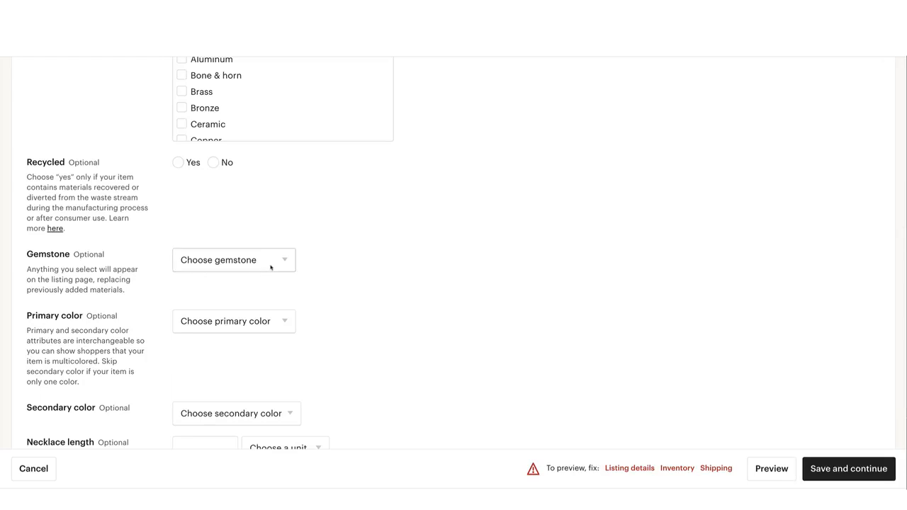
scroll(270, 266, down, 2)
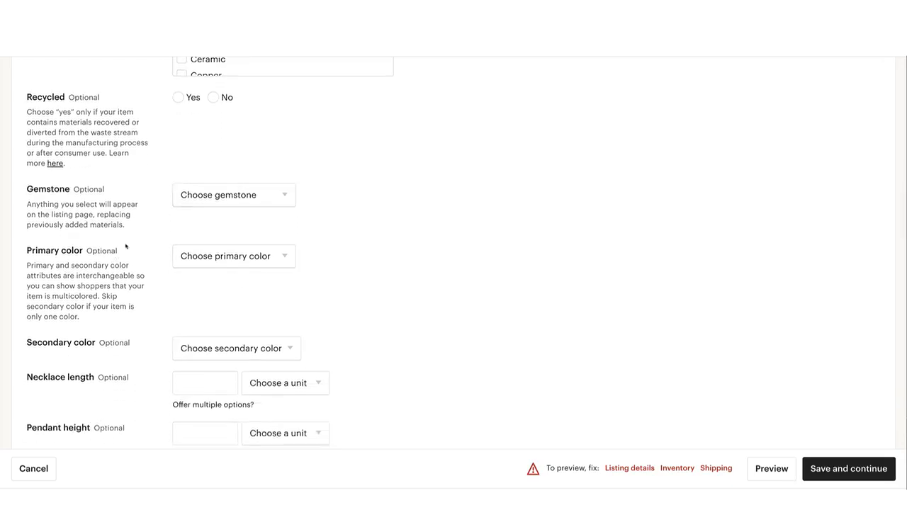
scroll(88, 222, down, 6)
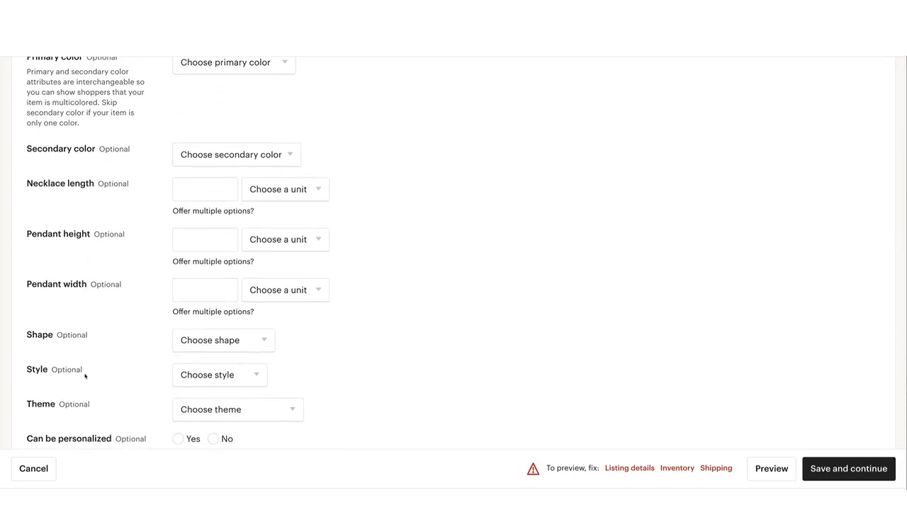
Replace the Pendants category by searching for "signs" and choosing Signs (Wall Hangings) under Home & Living
scroll(92, 376, up, 15)
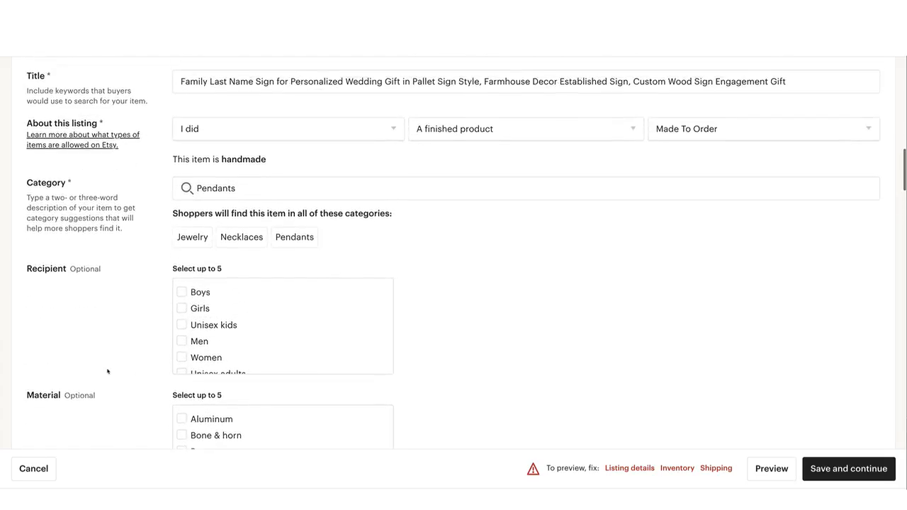
click(233, 188)
drag(235, 188, 197, 188)
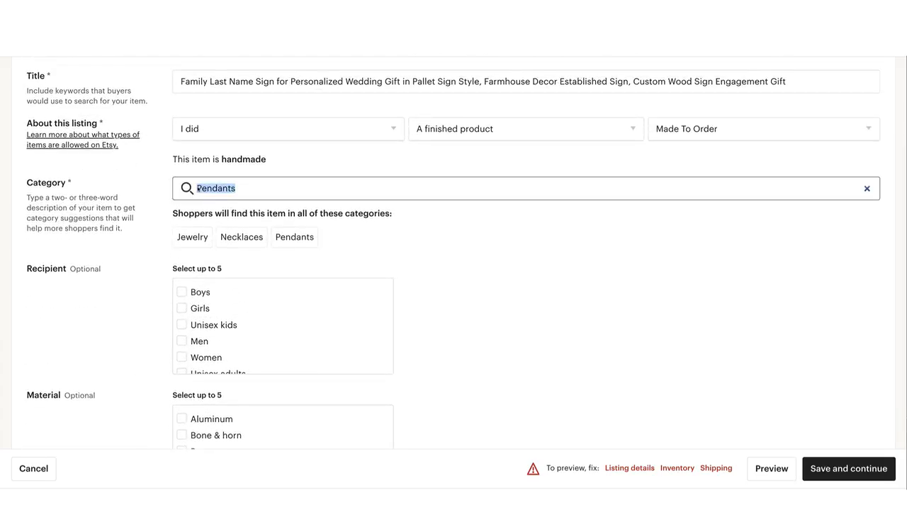
text(signs)
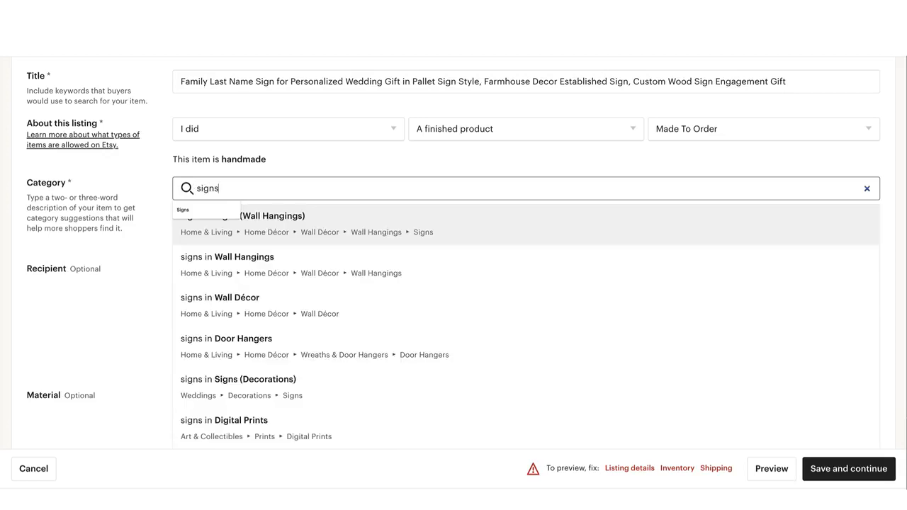
click(369, 238)
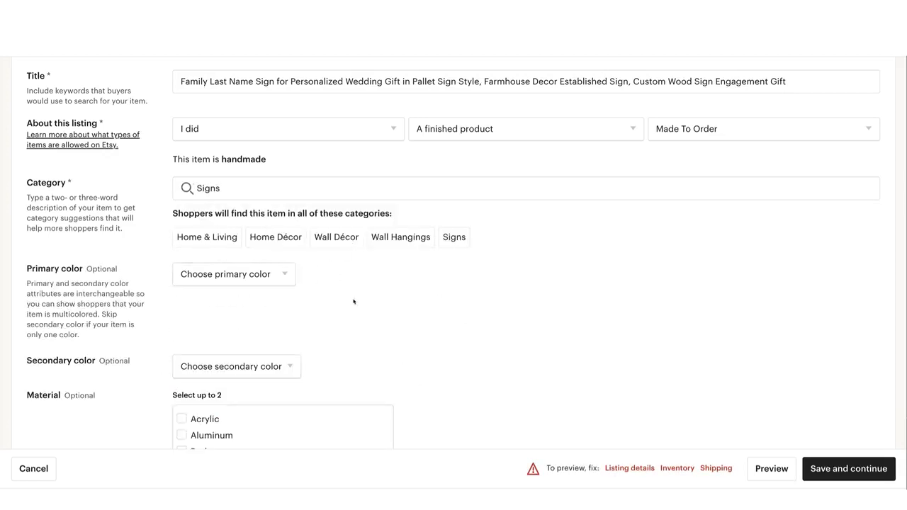
Set the listing's primary color to Brown and its secondary color to White
click(289, 279)
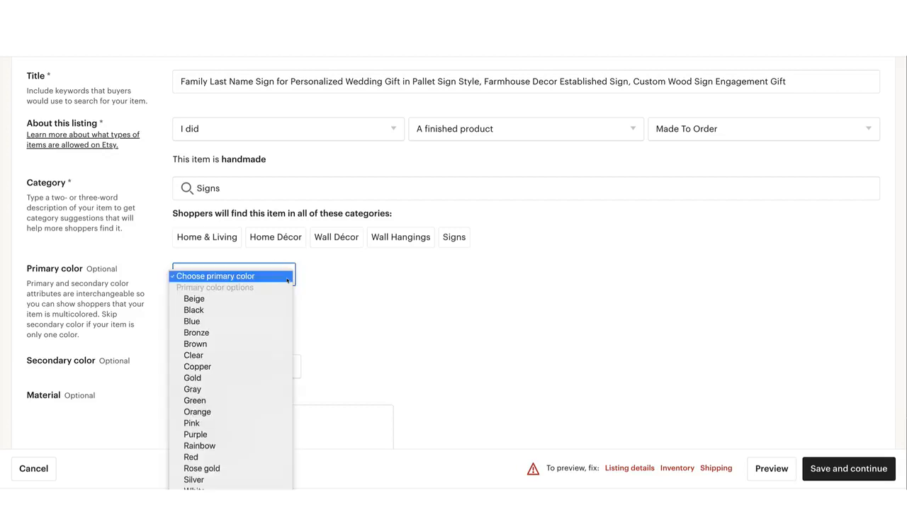
click(257, 344)
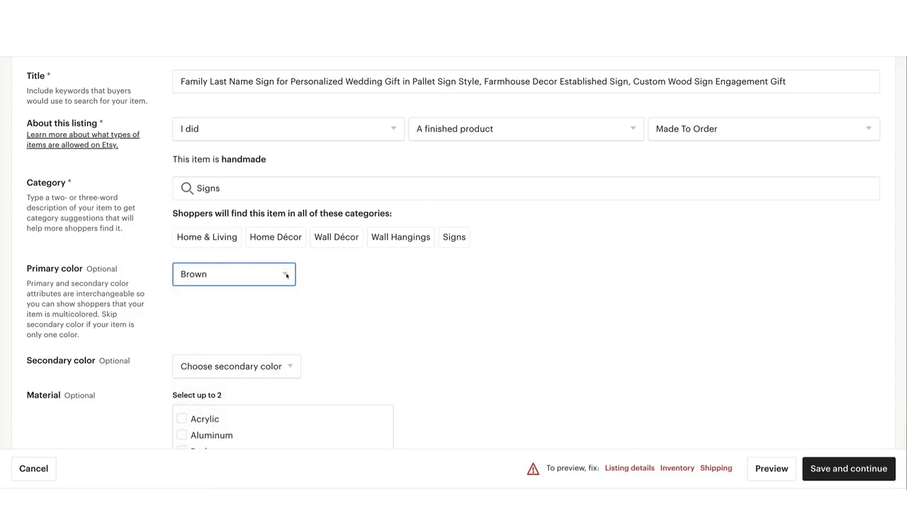
click(286, 275)
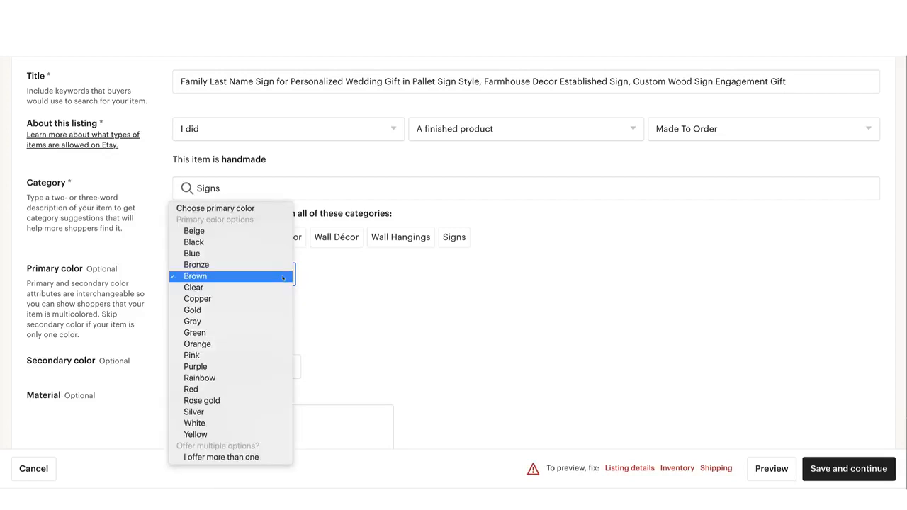
click(321, 358)
click(285, 367)
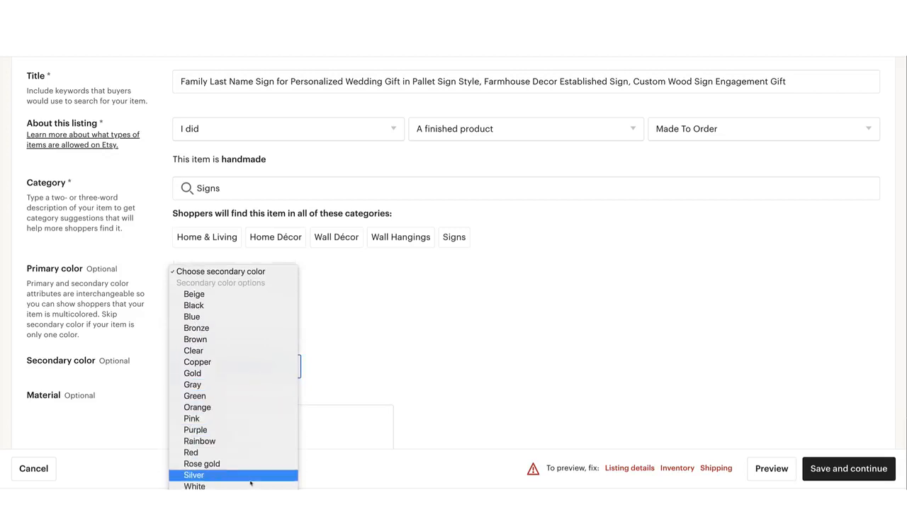
click(250, 486)
Select Wood as the sign's material
scroll(334, 382, down, 1)
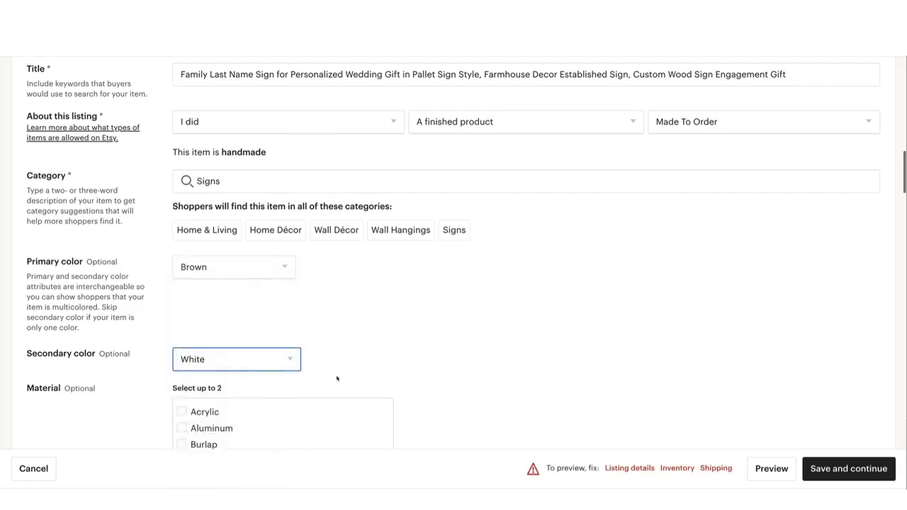
scroll(337, 378, down, 2)
scroll(209, 295, down, 5)
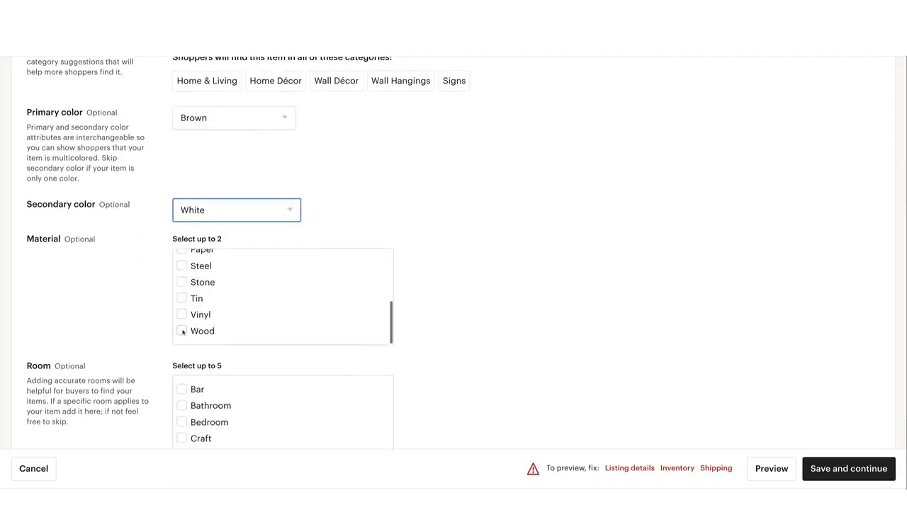
click(183, 331)
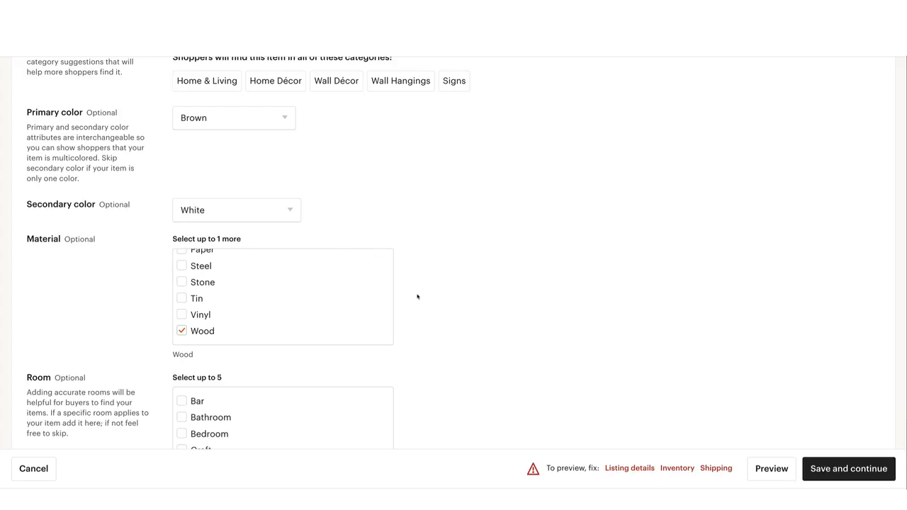
Examine the keyword phrase "Custom Wood Sign" in the listing title by highlighting its words
scroll(417, 296, up, 2)
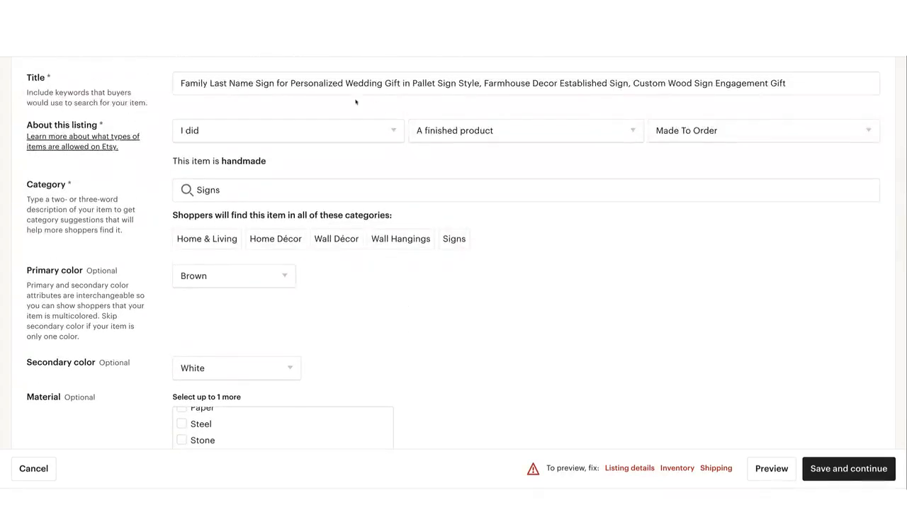
double_click(692, 83)
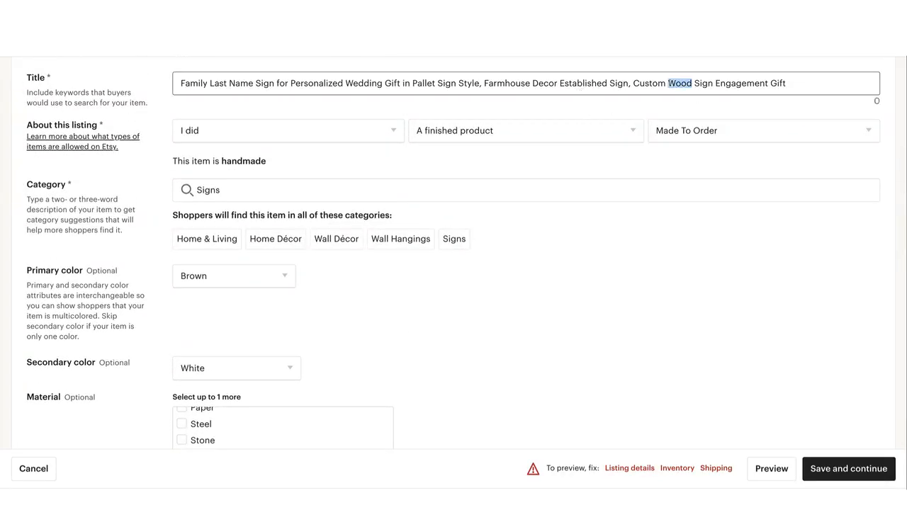
click(692, 83)
drag(693, 82, 713, 83)
click(666, 83)
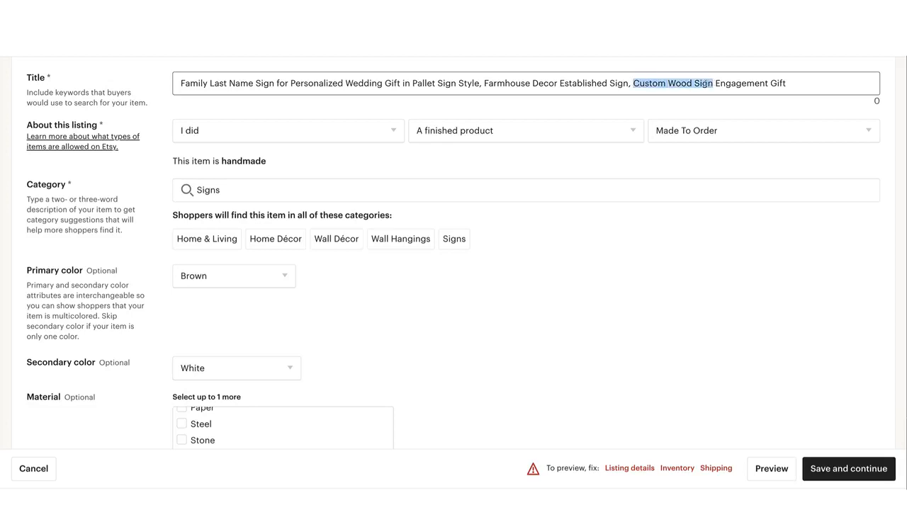
click(708, 83)
drag(636, 82, 712, 83)
click(630, 83)
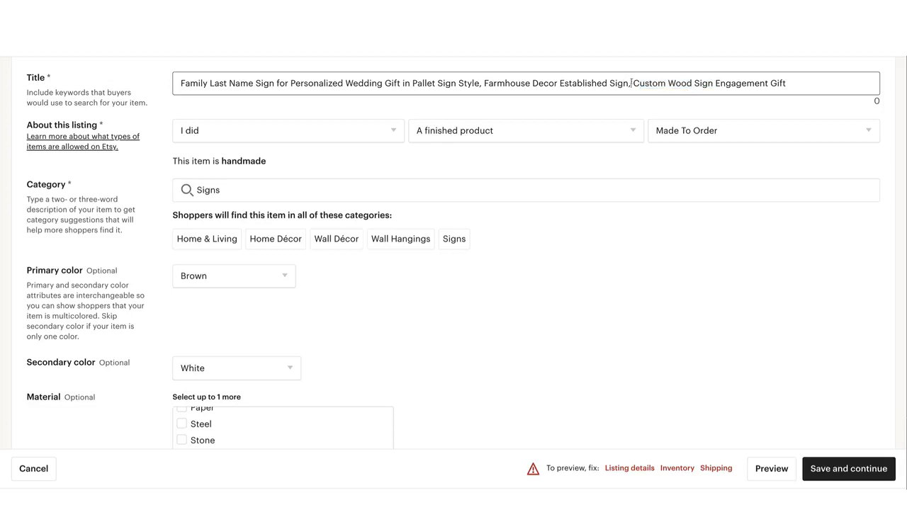
Review the material and room options of the Signs attributes, along with the listing's photos and thumbnail
scroll(504, 182, down, 3)
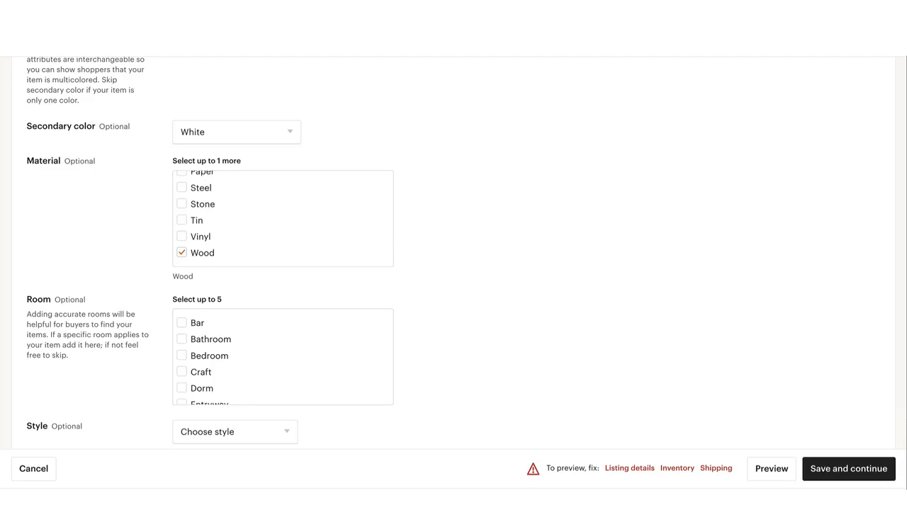
scroll(364, 241, up, 1)
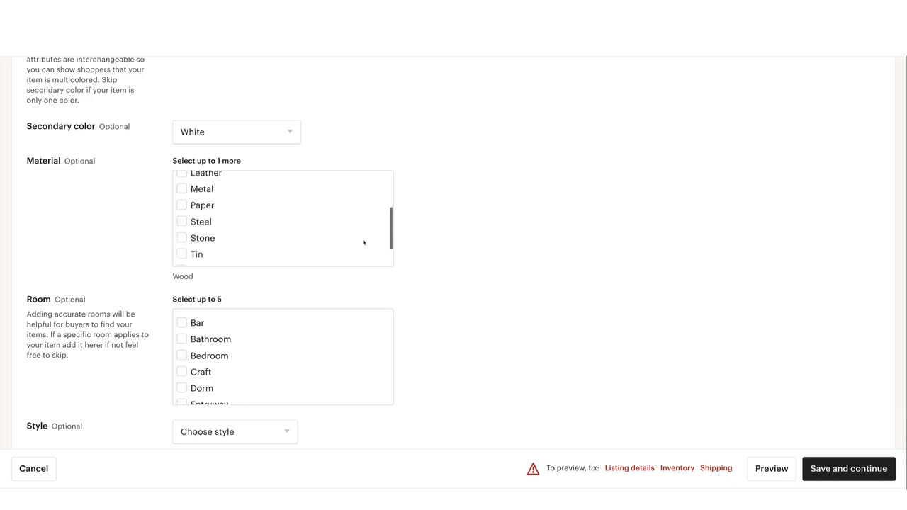
scroll(364, 241, down, 1)
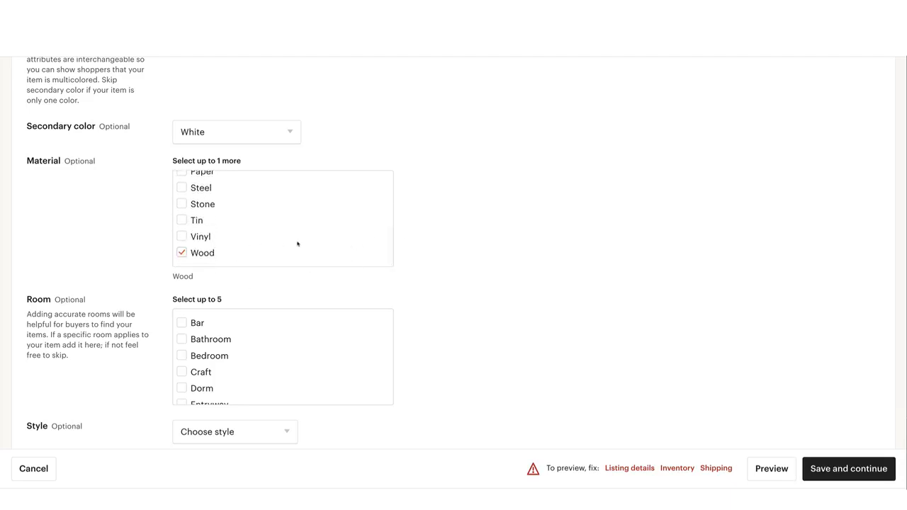
scroll(297, 244, down, 2)
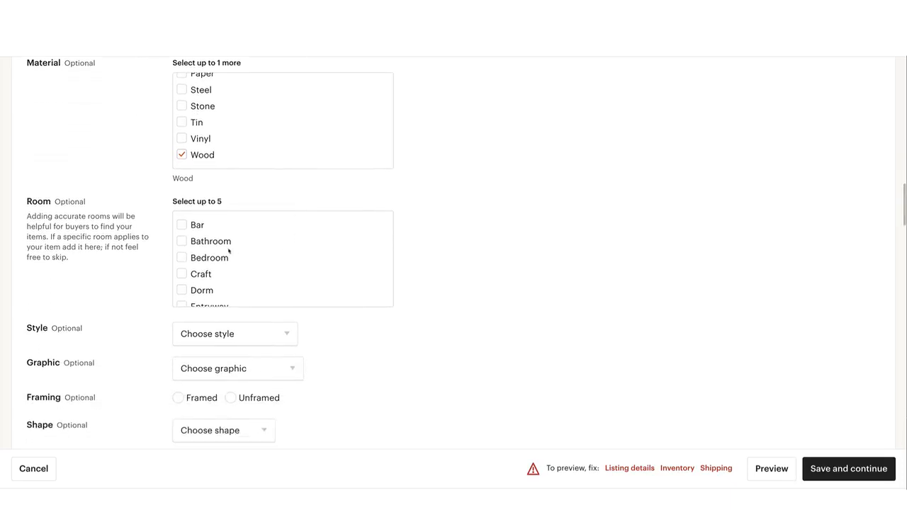
scroll(212, 249, down, 1)
scroll(199, 244, up, 1)
scroll(308, 237, up, 10)
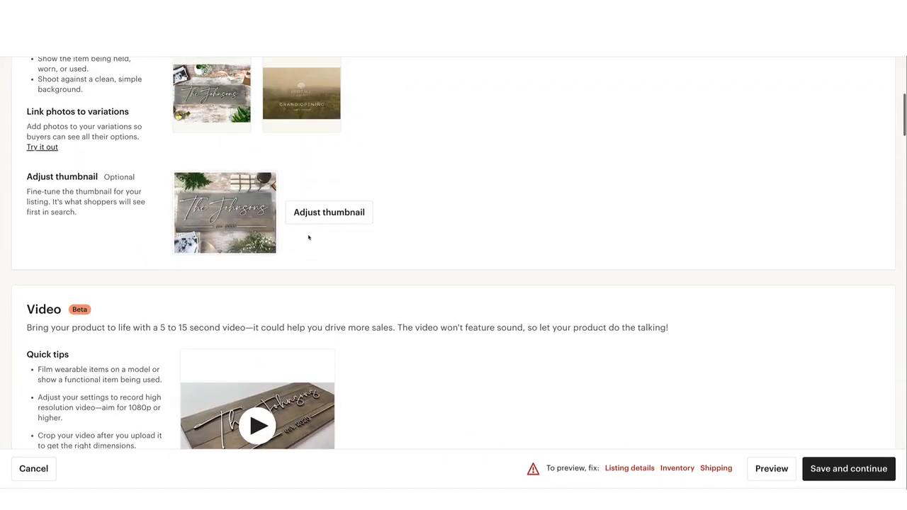
scroll(308, 238, down, 8)
scroll(308, 237, down, 4)
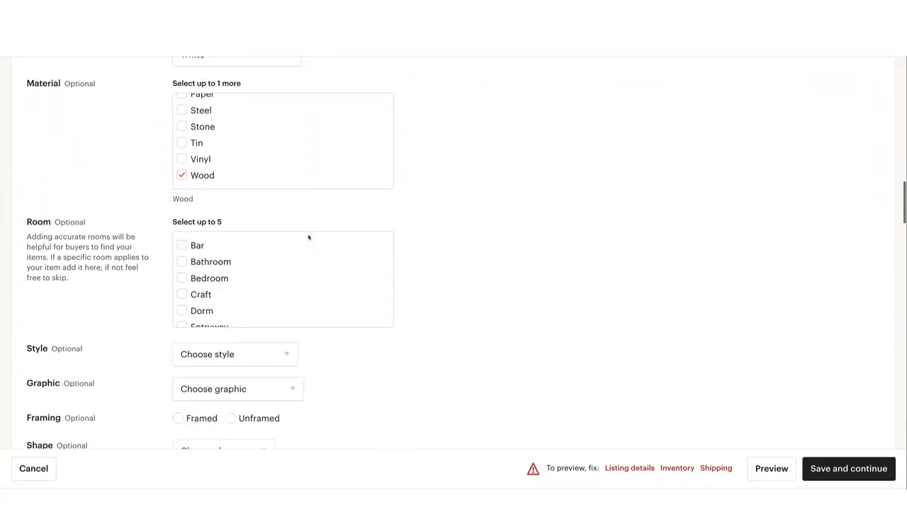
Select Entryway, Living room and Office as the rooms for the sign
scroll(227, 269, down, 1)
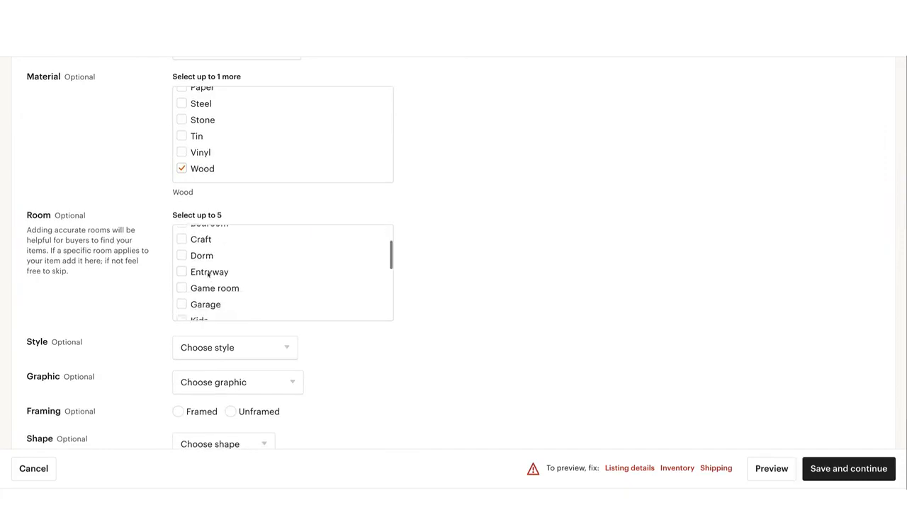
click(209, 273)
scroll(207, 276, down, 3)
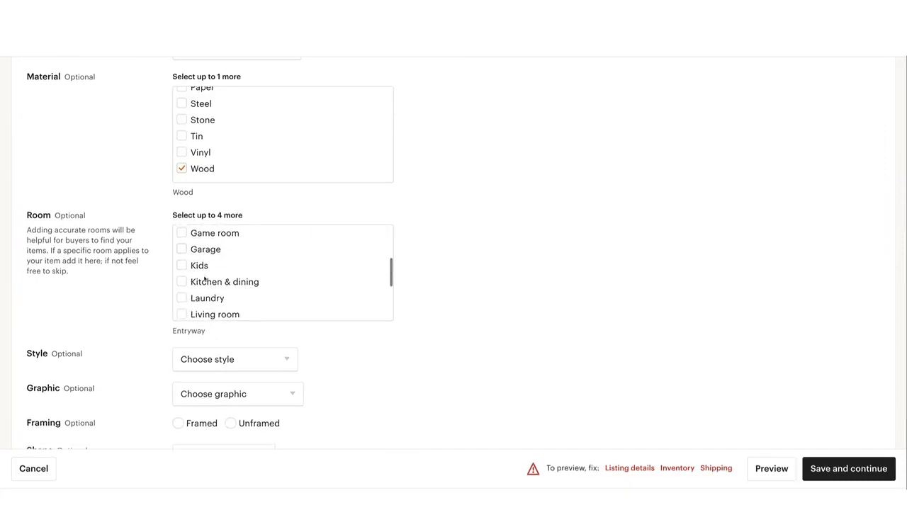
scroll(204, 282, down, 1)
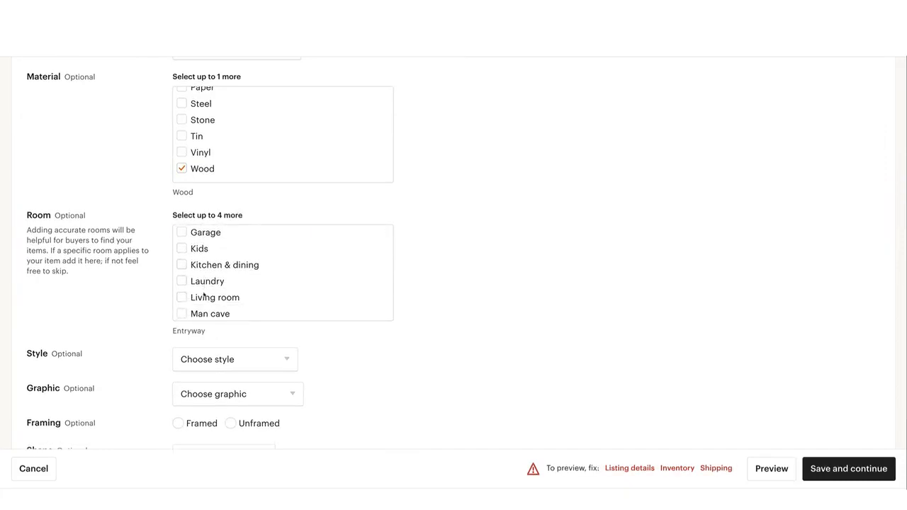
click(204, 296)
scroll(206, 287, down, 2)
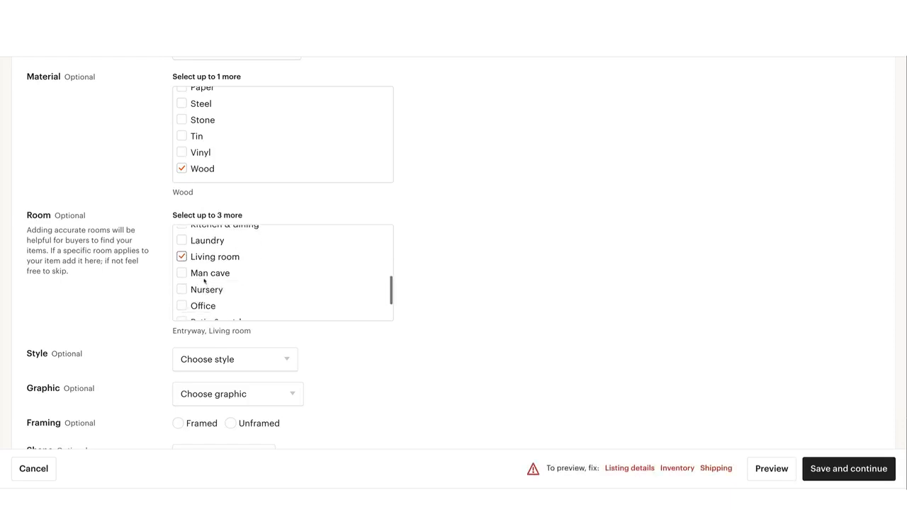
scroll(204, 281, down, 2)
scroll(201, 285, down, 1)
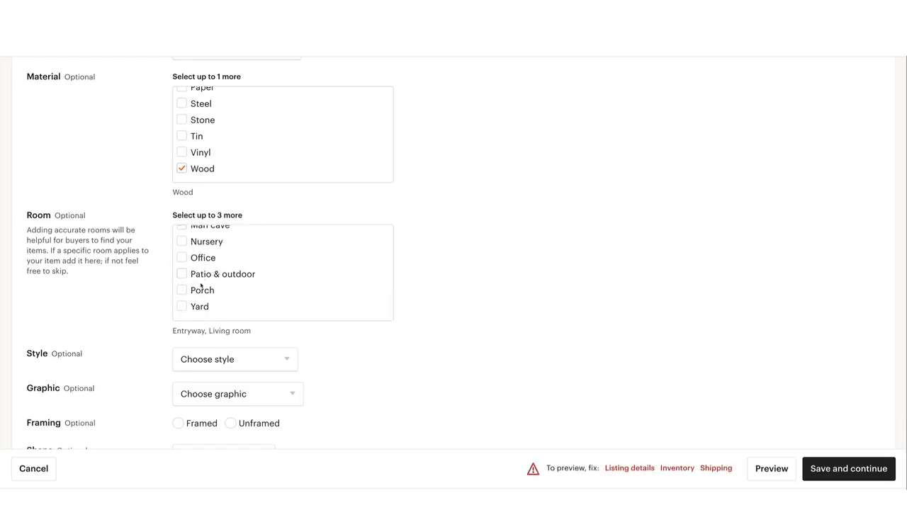
scroll(198, 290, up, 2)
click(202, 285)
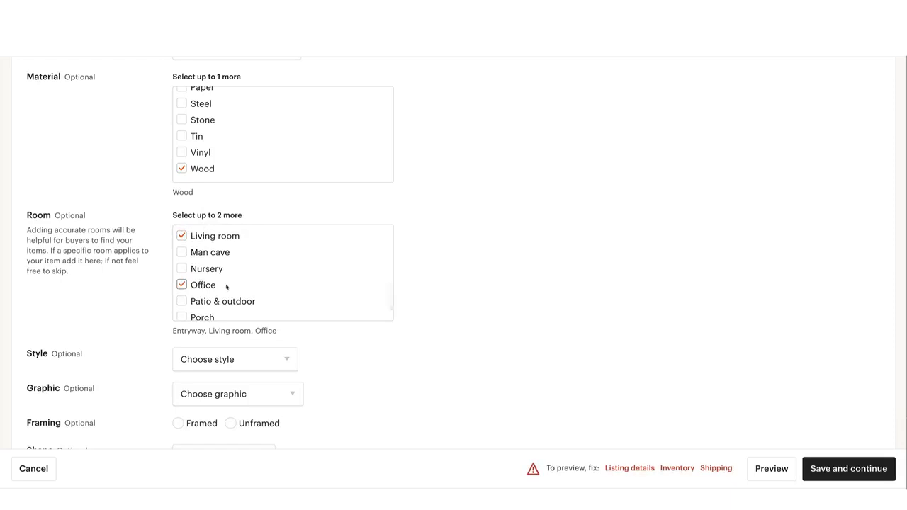
scroll(227, 287, up, 3)
scroll(226, 287, up, 4)
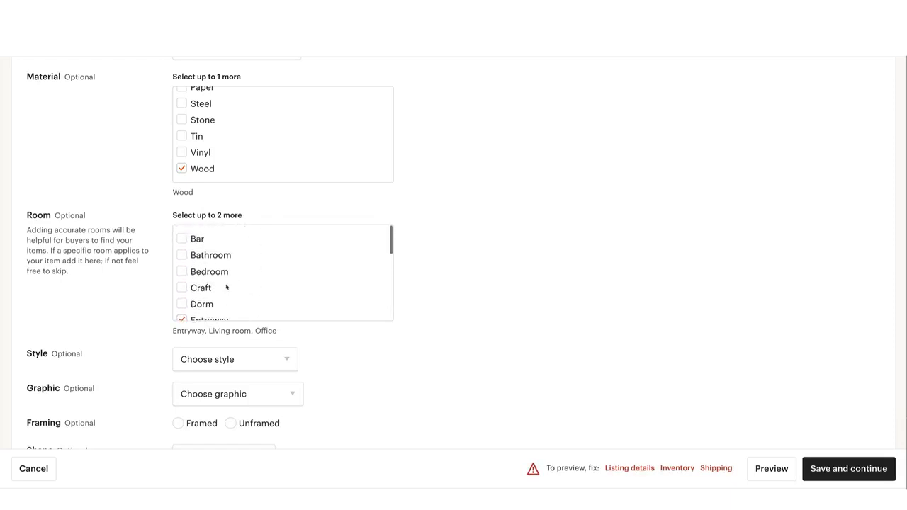
Add Bedroom to the sign's selected rooms and check the remaining room options
click(205, 276)
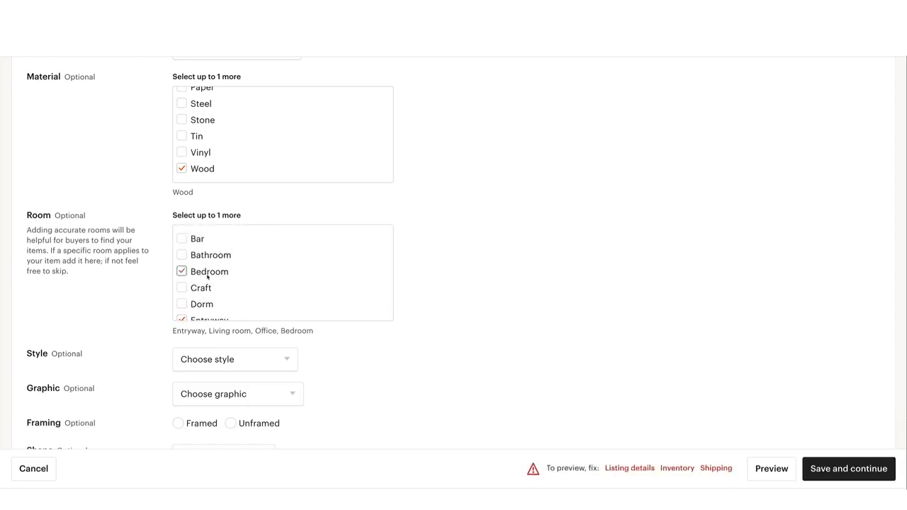
scroll(207, 277, down, 4)
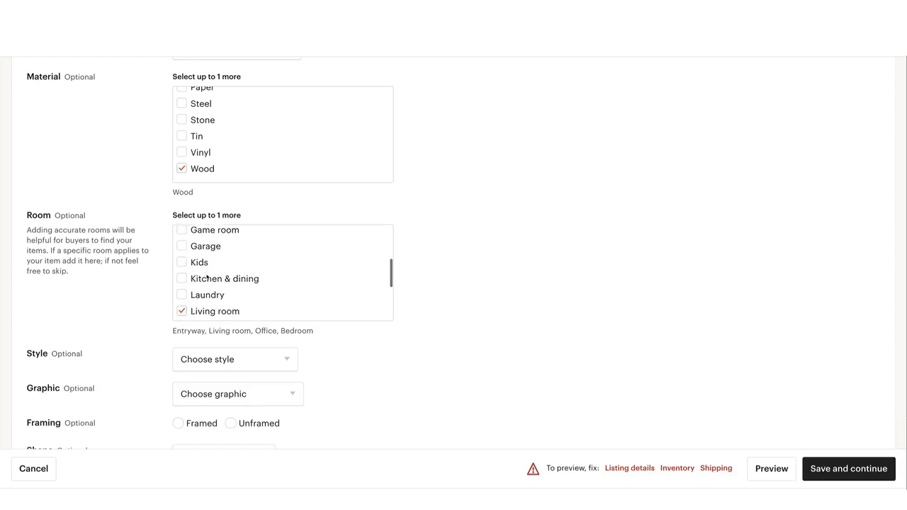
scroll(207, 278, down, 4)
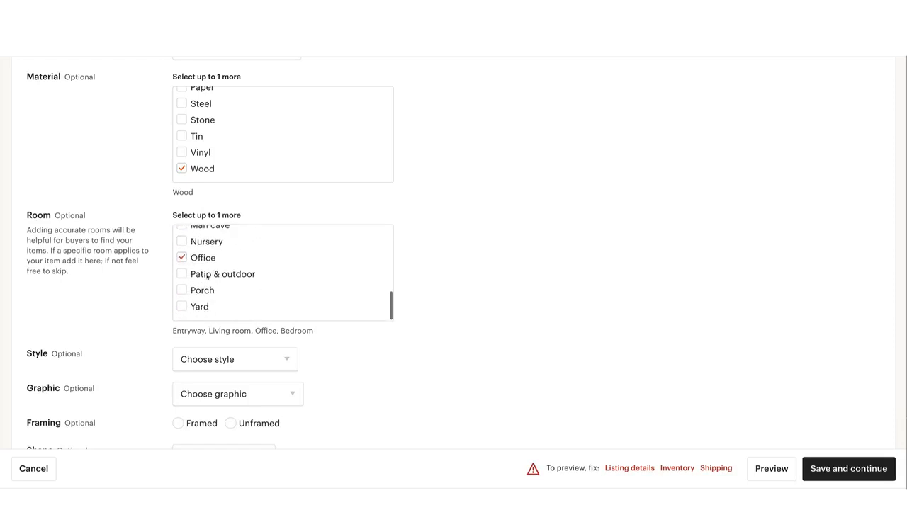
Set the sign's style attribute to Country & farmhouse
scroll(208, 278, down, 1)
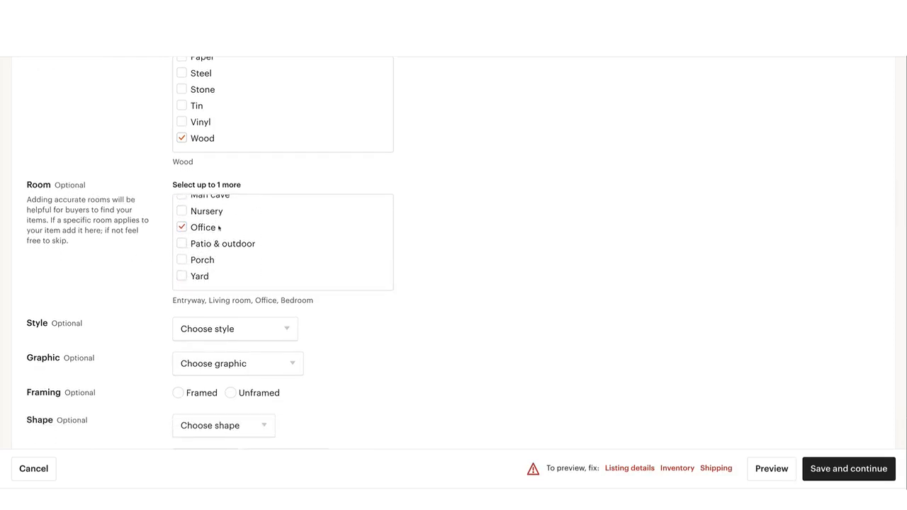
scroll(219, 227, down, 2)
click(276, 270)
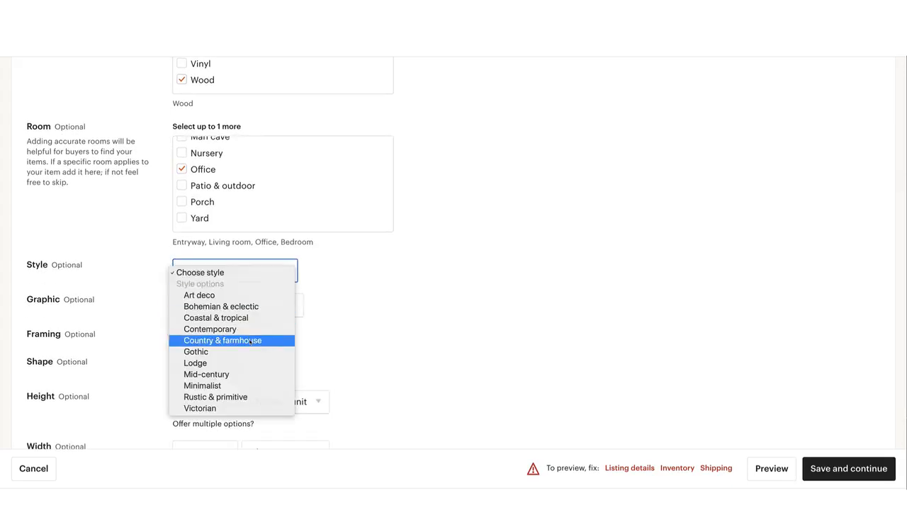
click(249, 341)
Look through the available graphic options for the sign without choosing one
scroll(280, 319, down, 1)
click(272, 285)
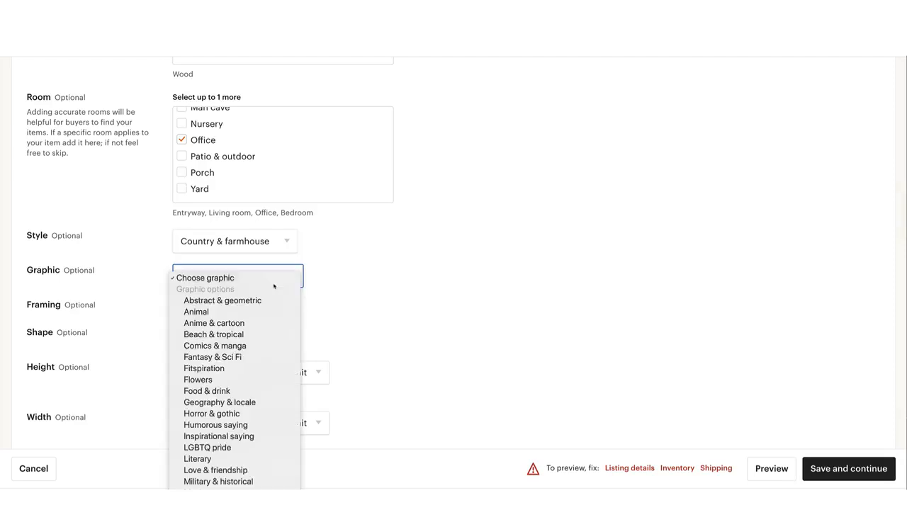
scroll(255, 312, down, 5)
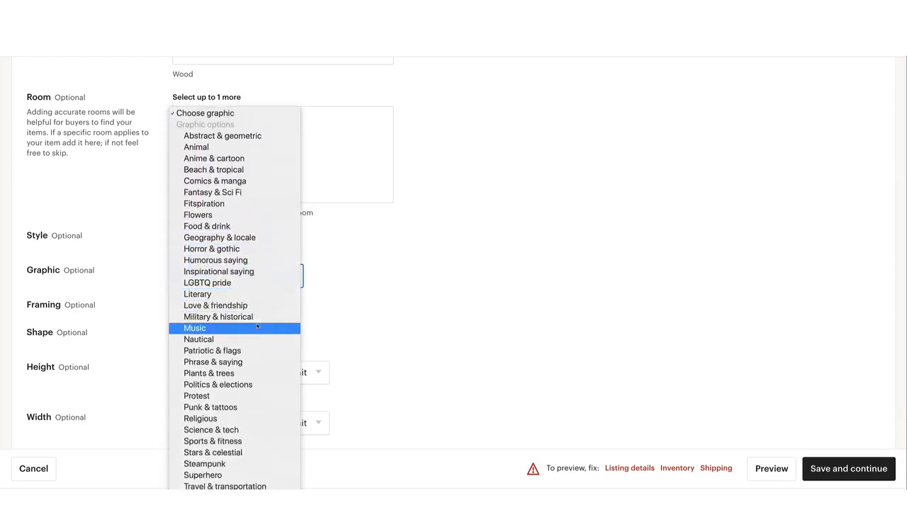
click(326, 292)
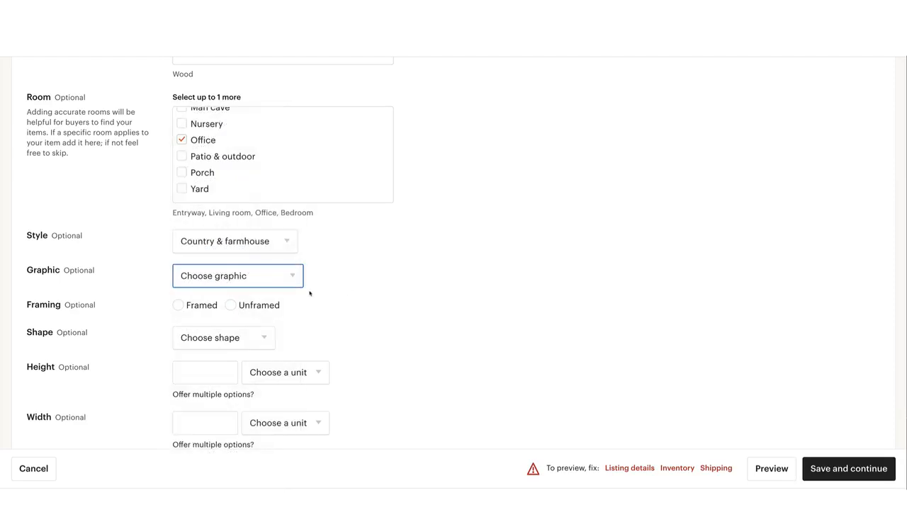
Mark the sign's framing as Unframed and set its shape to Rectangle
scroll(304, 293, down, 1)
click(230, 265)
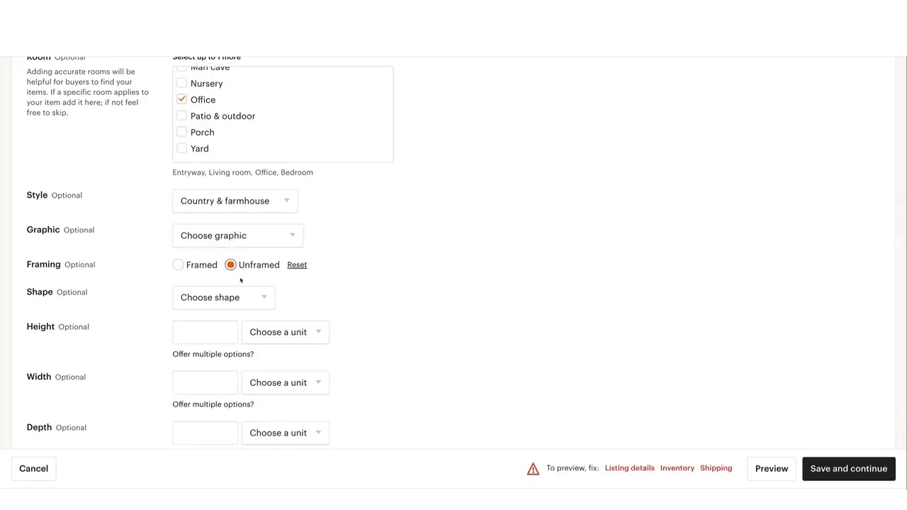
scroll(241, 275, down, 1)
click(241, 270)
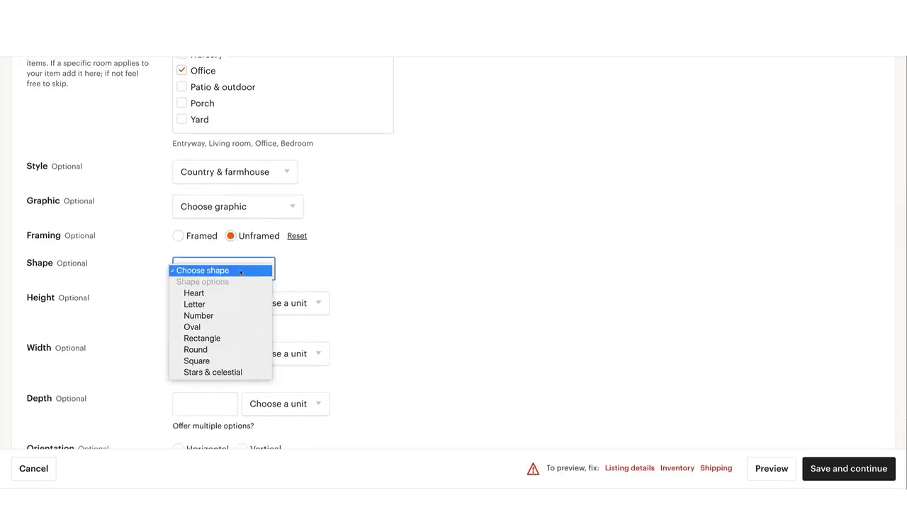
click(219, 339)
Set the sign's orientation to Horizontal and its season to All seasons, leaving height, width and depth blank
scroll(304, 297, down, 1)
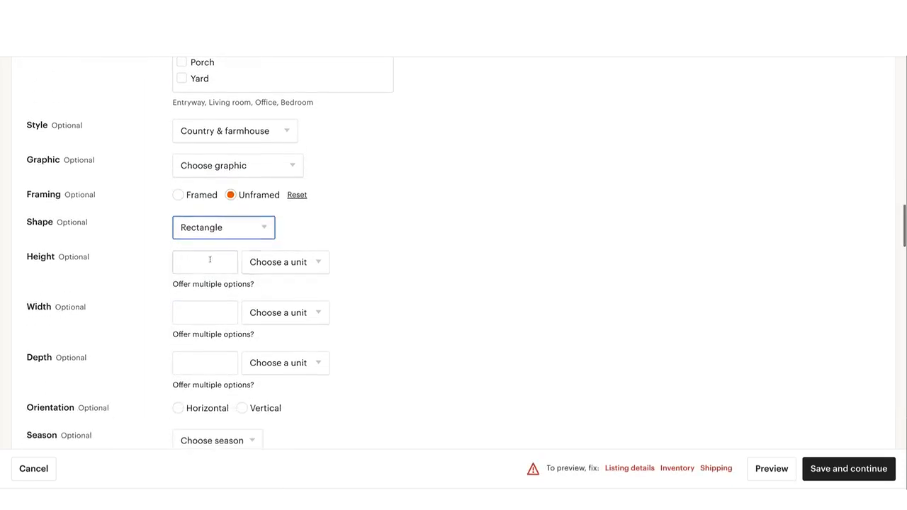
scroll(274, 261, down, 1)
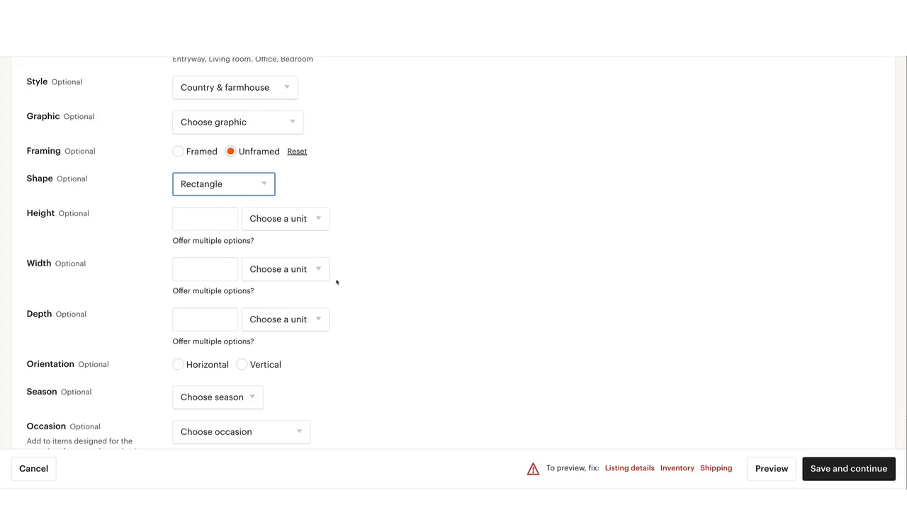
scroll(336, 282, down, 1)
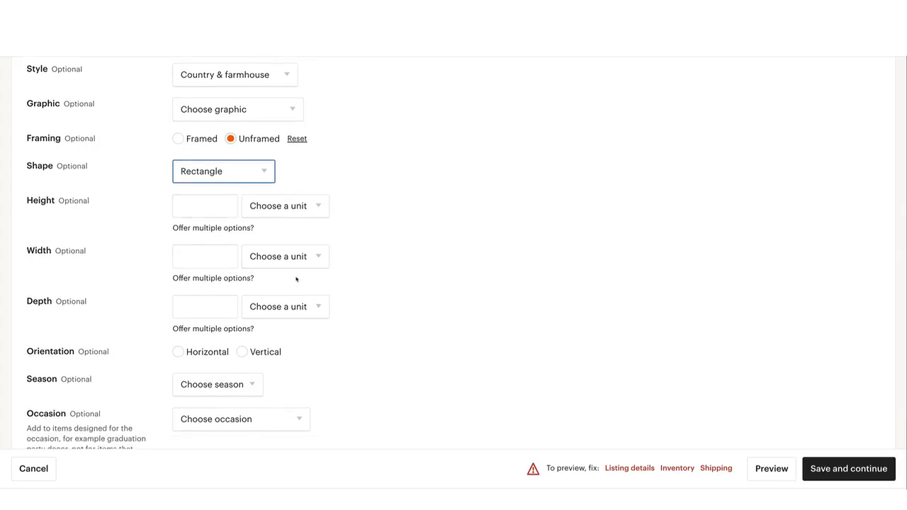
scroll(312, 282, down, 1)
scroll(310, 284, down, 3)
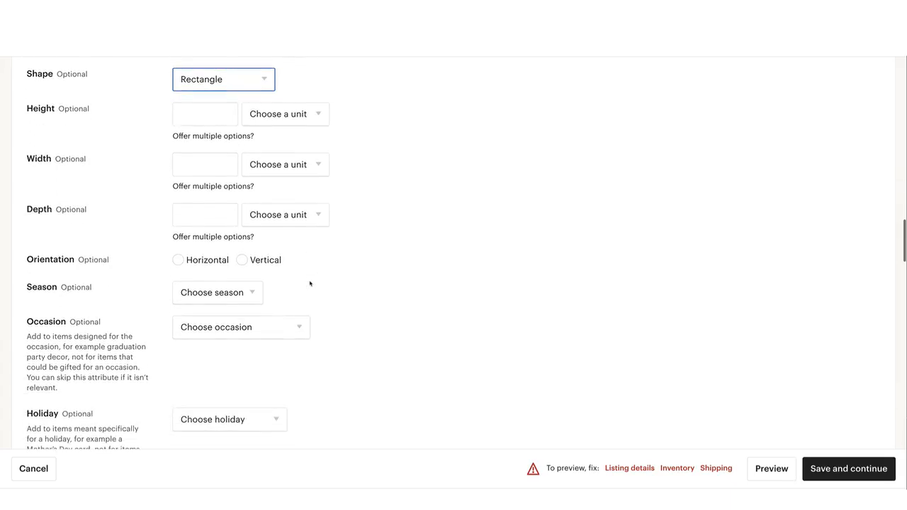
click(178, 260)
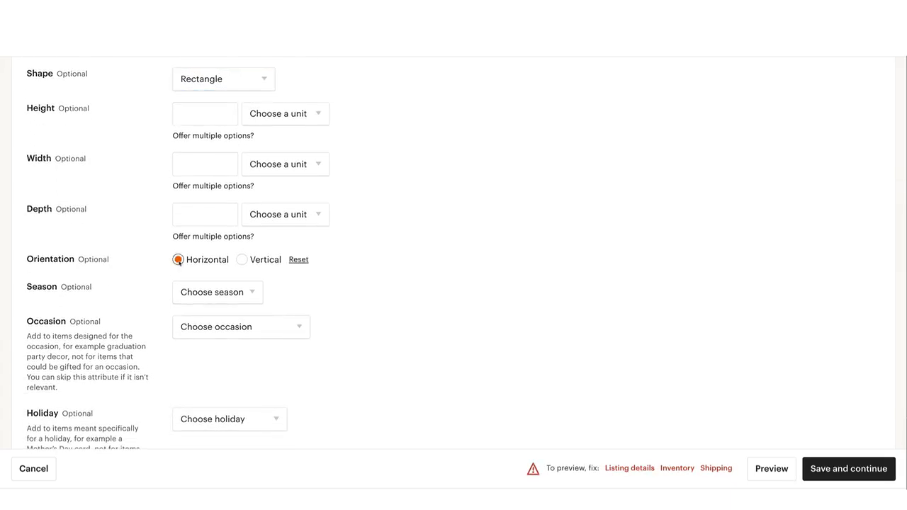
scroll(270, 293, down, 1)
click(252, 253)
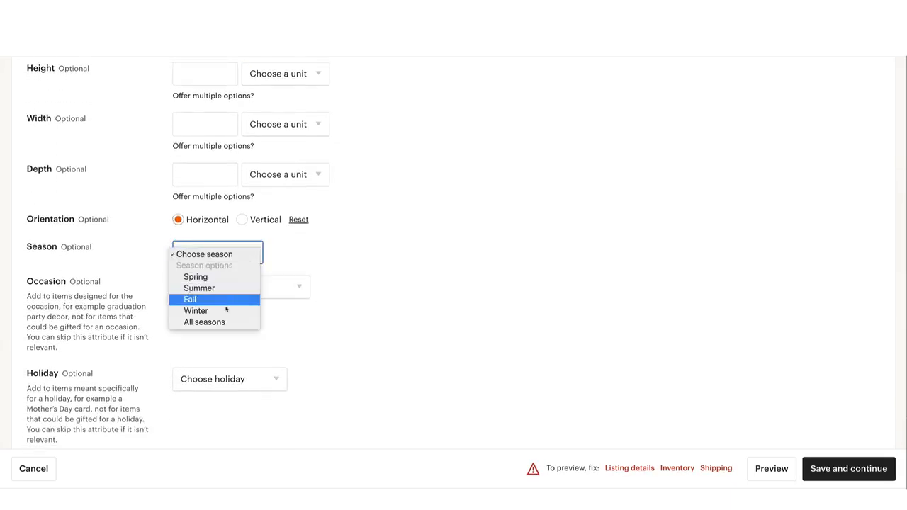
click(221, 322)
Look through the occasion options without choosing one, and check them against the listing's video and title
scroll(245, 307, down, 1)
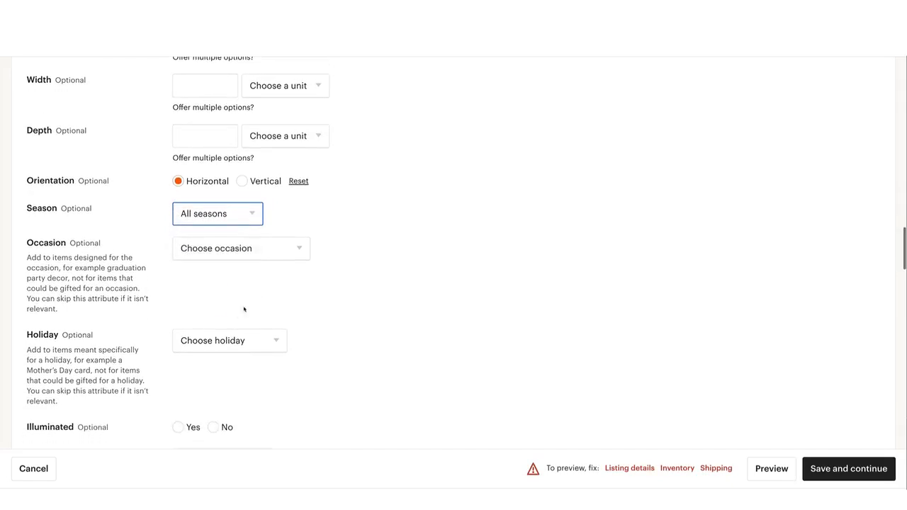
click(247, 257)
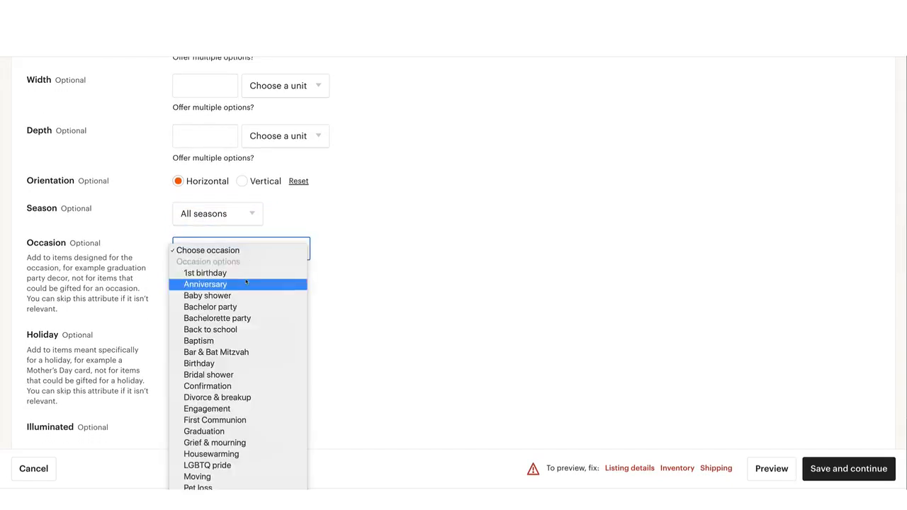
click(95, 275)
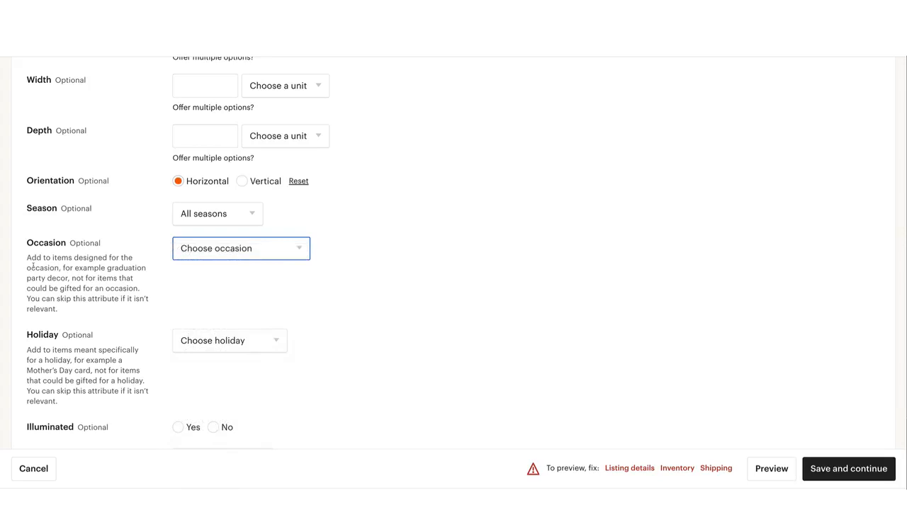
scroll(177, 263, down, 1)
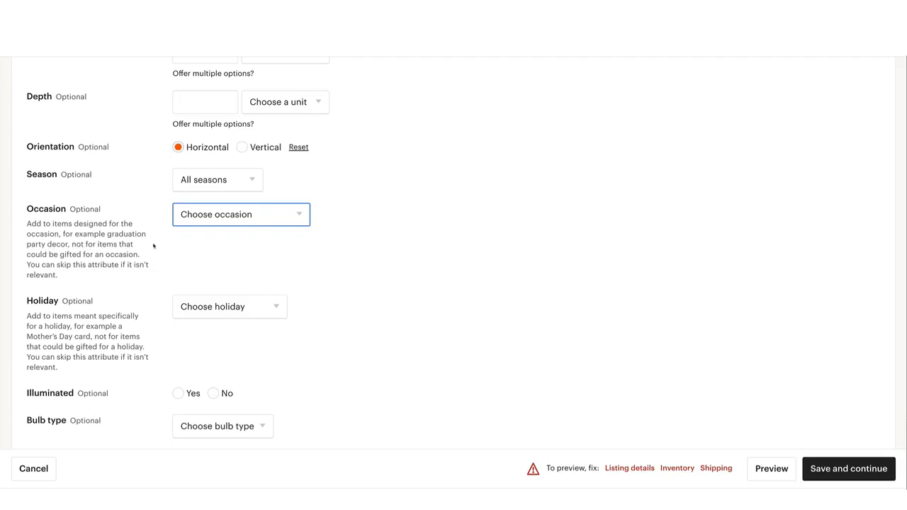
click(218, 219)
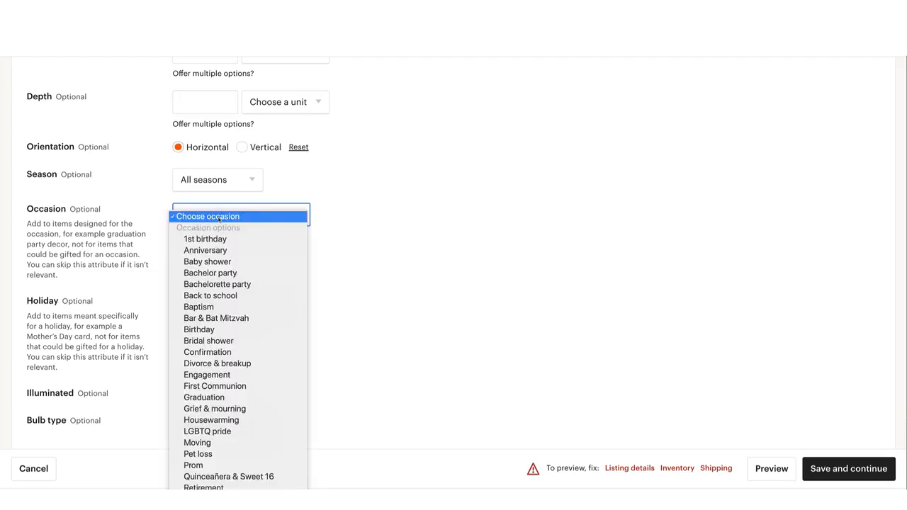
click(219, 218)
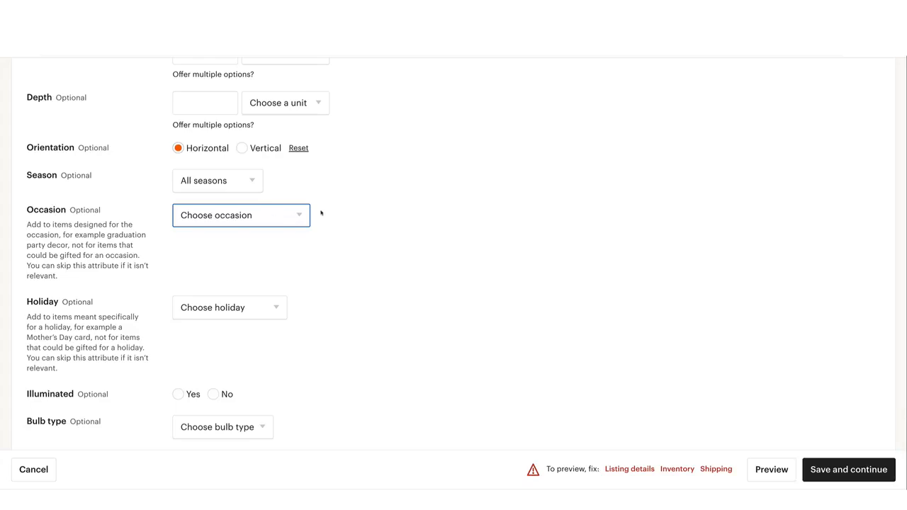
scroll(320, 213, up, 15)
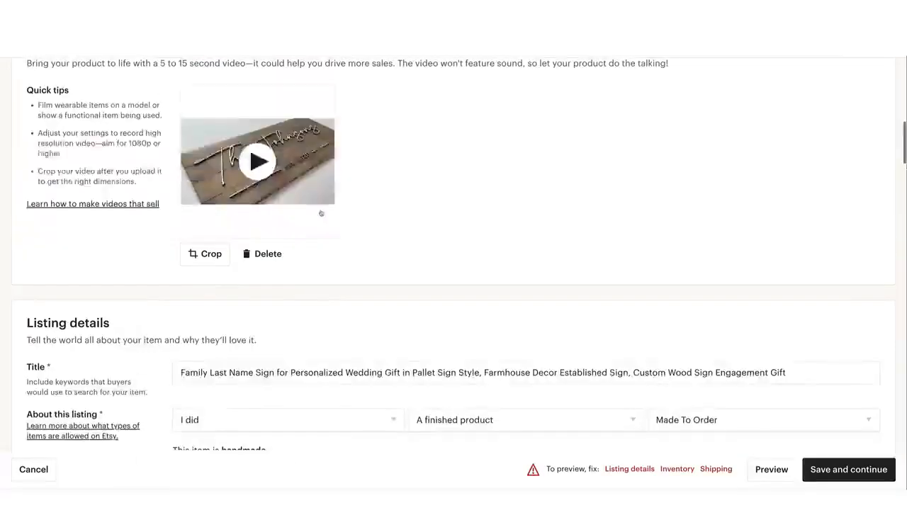
scroll(321, 213, up, 3)
scroll(320, 212, down, 5)
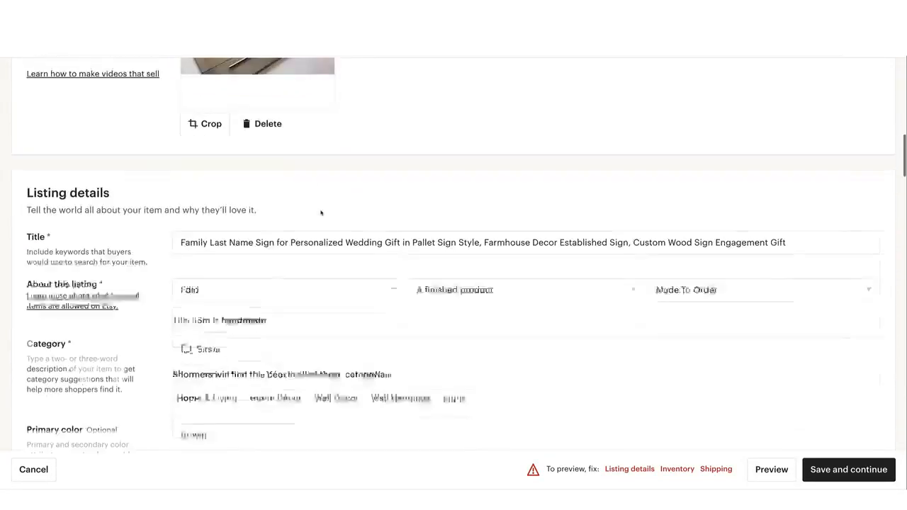
scroll(320, 213, down, 12)
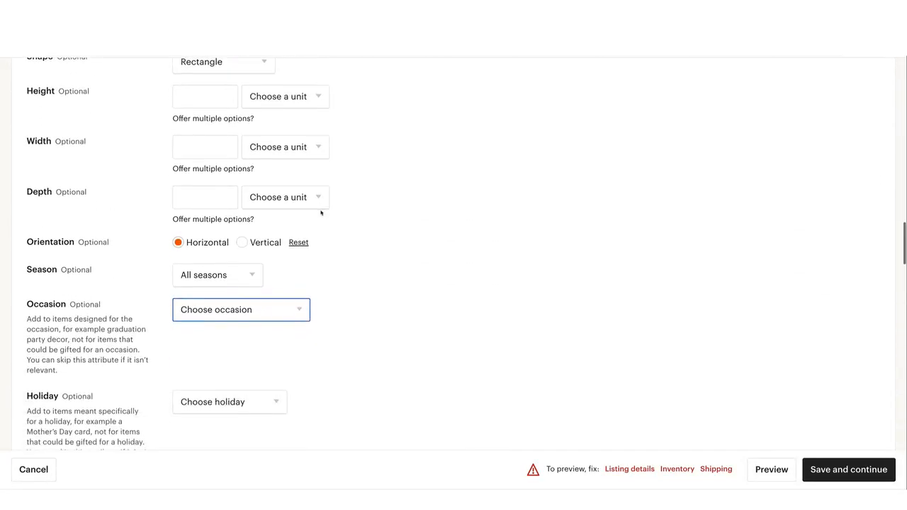
scroll(320, 212, down, 3)
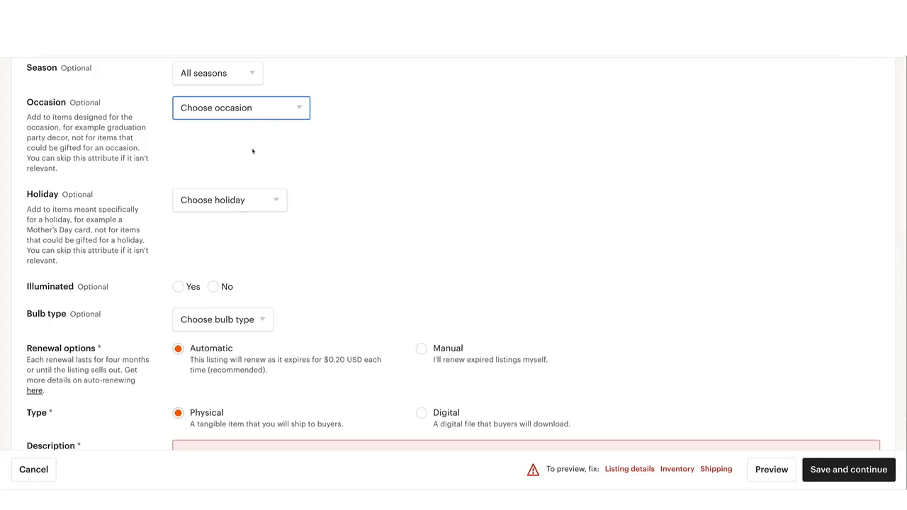
Look through the holiday options for the sign without choosing one
scroll(252, 152, up, 1)
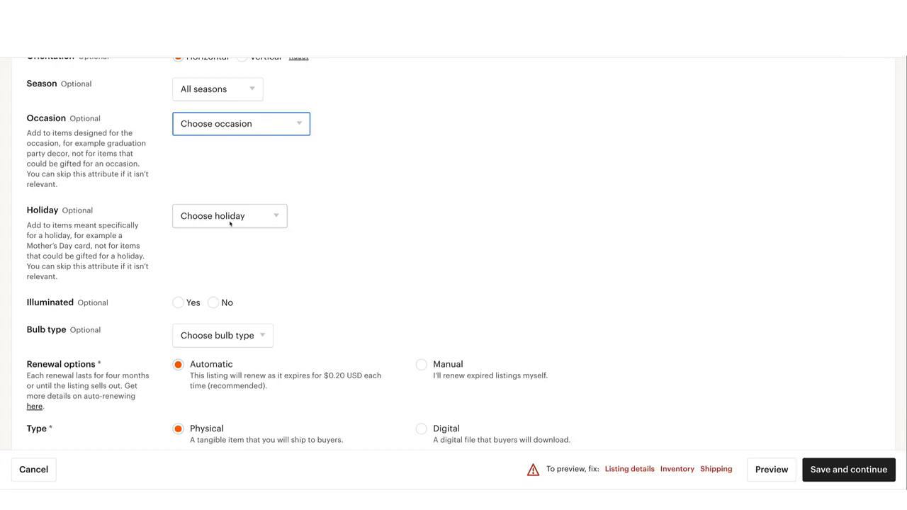
scroll(262, 221, up, 1)
scroll(237, 218, down, 1)
click(237, 221)
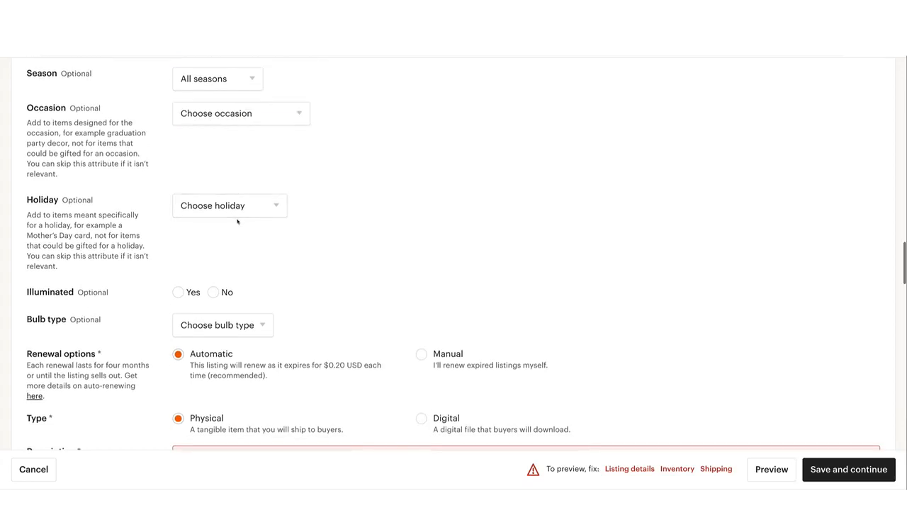
click(238, 213)
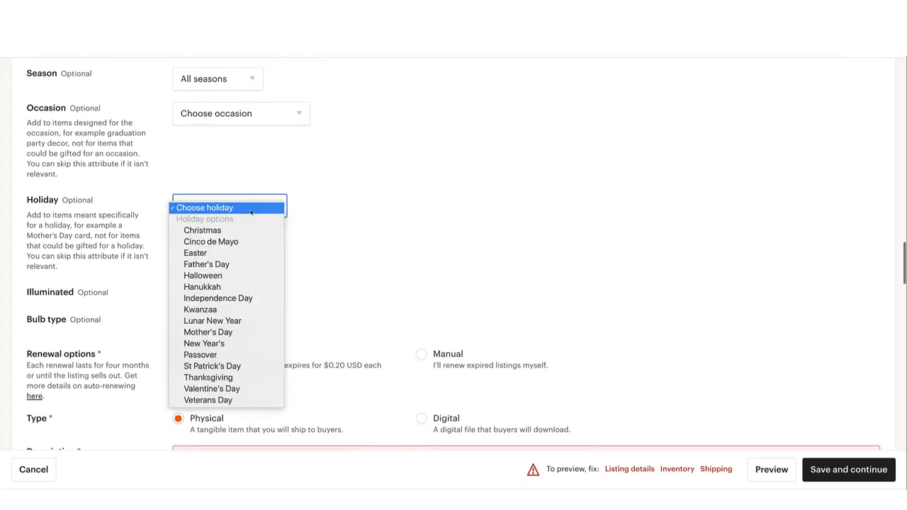
click(287, 283)
Set the sign's Illuminated attribute to No and leave the bulb type unselected
scroll(241, 289, down, 1)
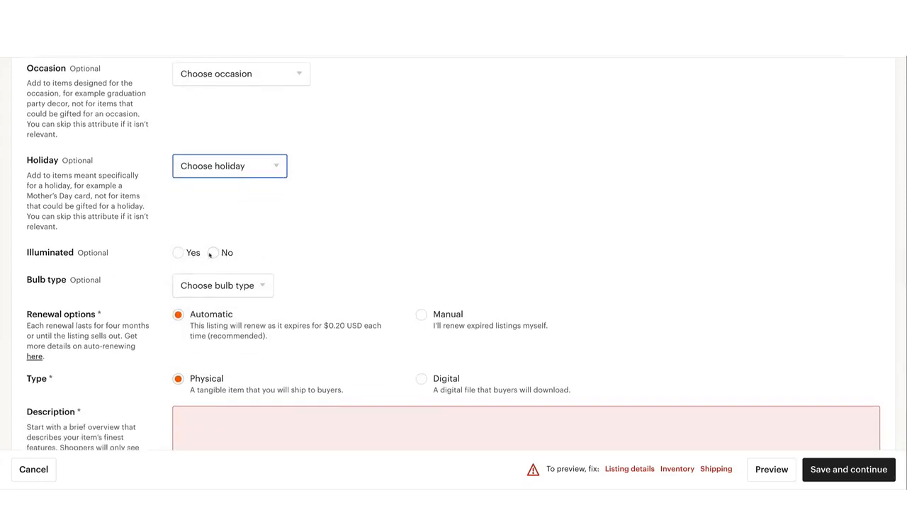
click(213, 252)
click(227, 284)
click(273, 282)
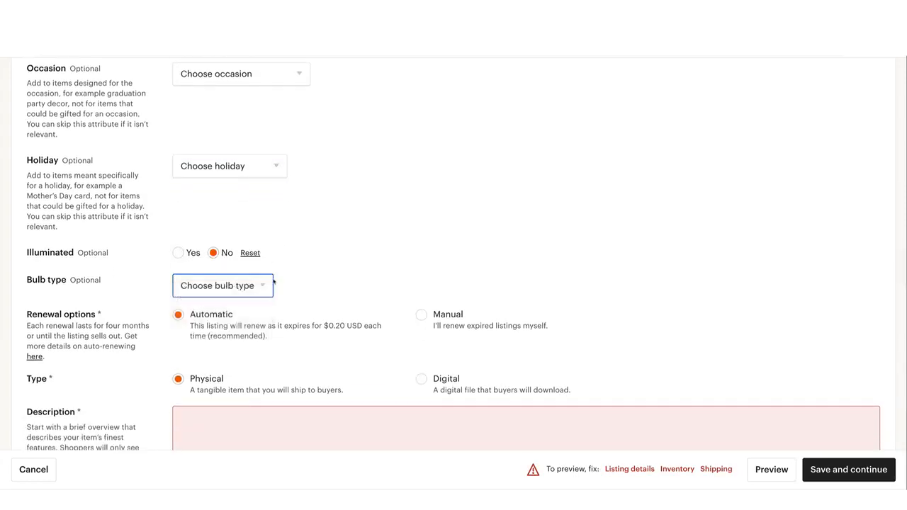
Review the renewal options, change the listing type to Digital and view the Digital files upload section
scroll(273, 282, down, 5)
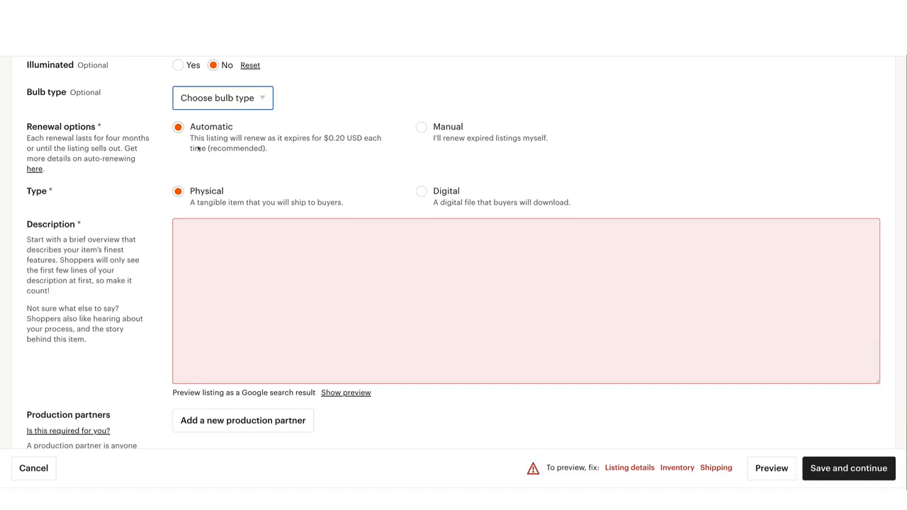
scroll(207, 164, down, 1)
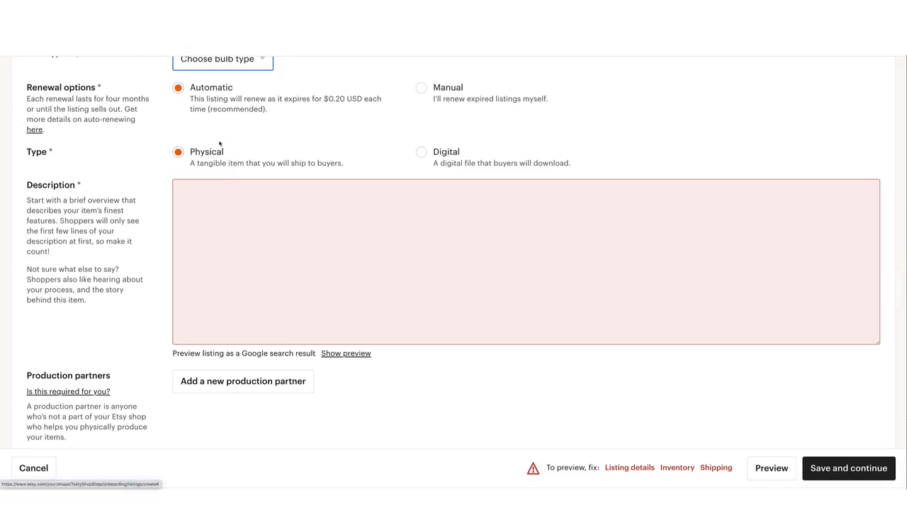
scroll(259, 145, down, 1)
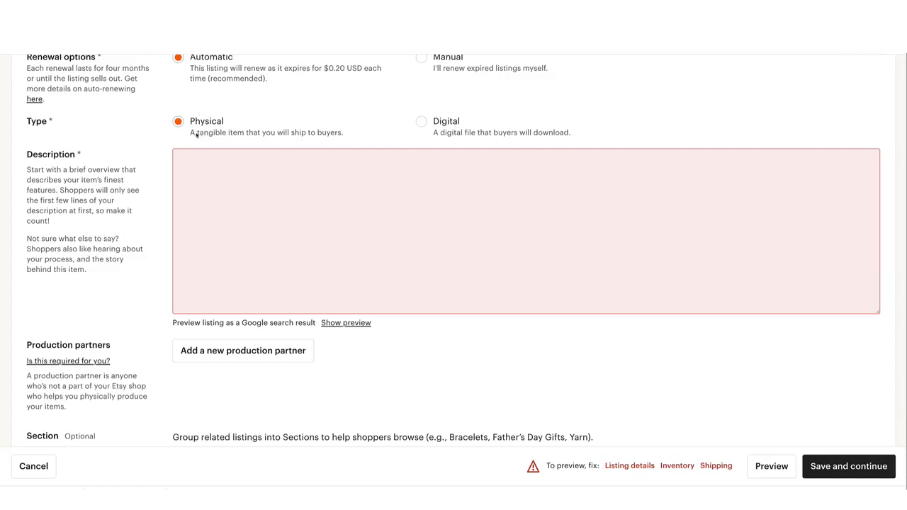
click(419, 122)
scroll(375, 133, down, 15)
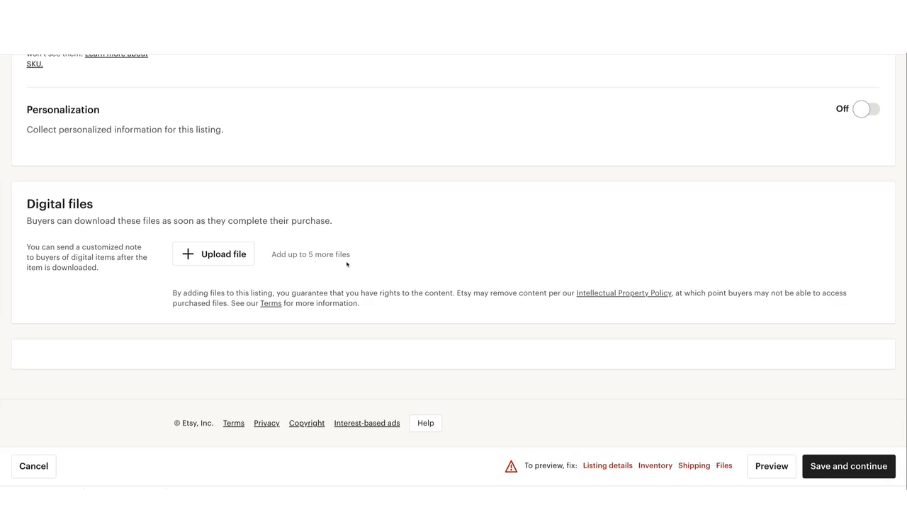
Set the listing type back to Physical and look over the shipping settings that apply to it
scroll(300, 252, up, 2)
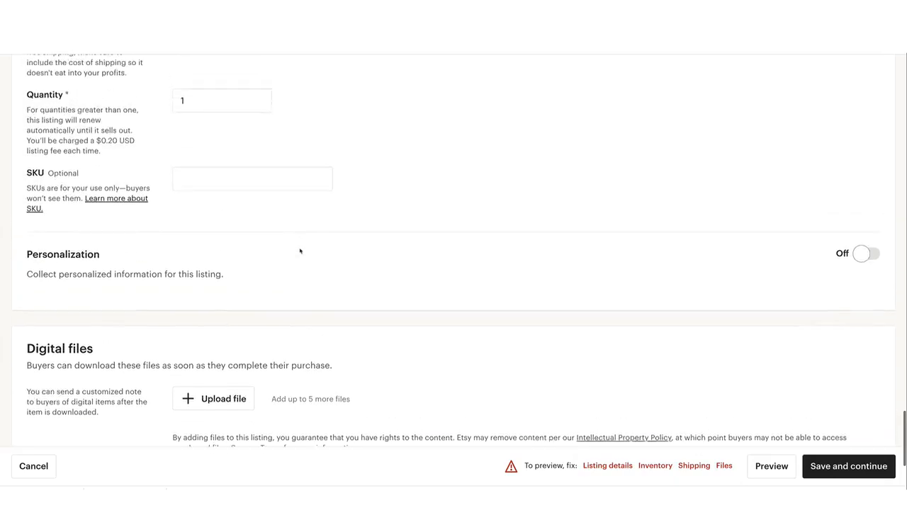
scroll(299, 252, up, 15)
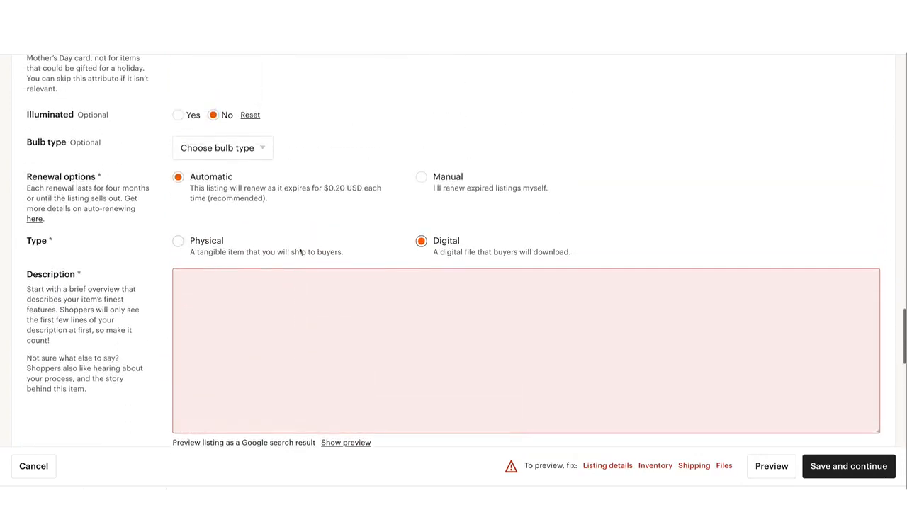
click(191, 241)
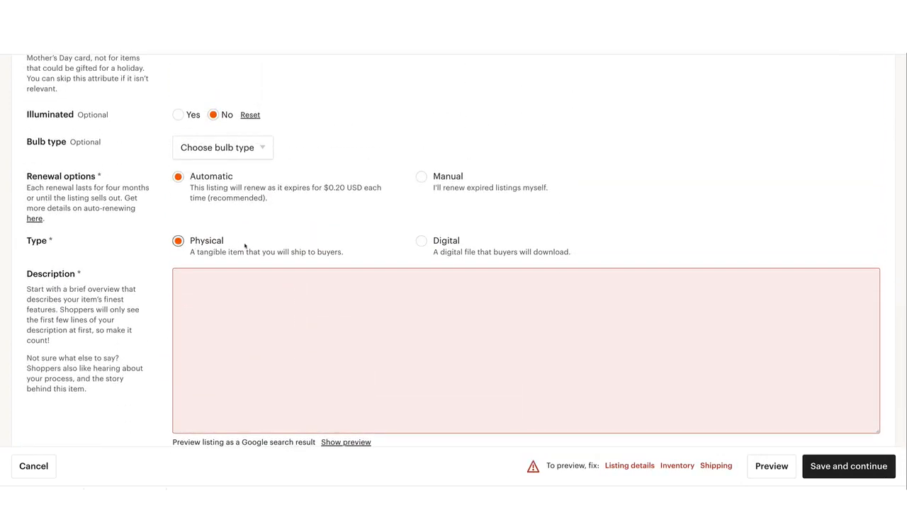
scroll(244, 246, down, 20)
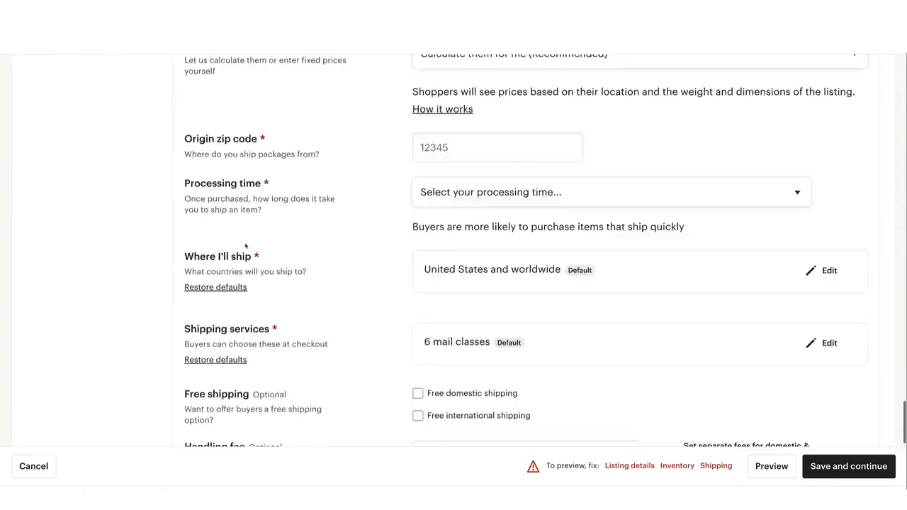
scroll(245, 246, down, 5)
scroll(245, 246, up, 20)
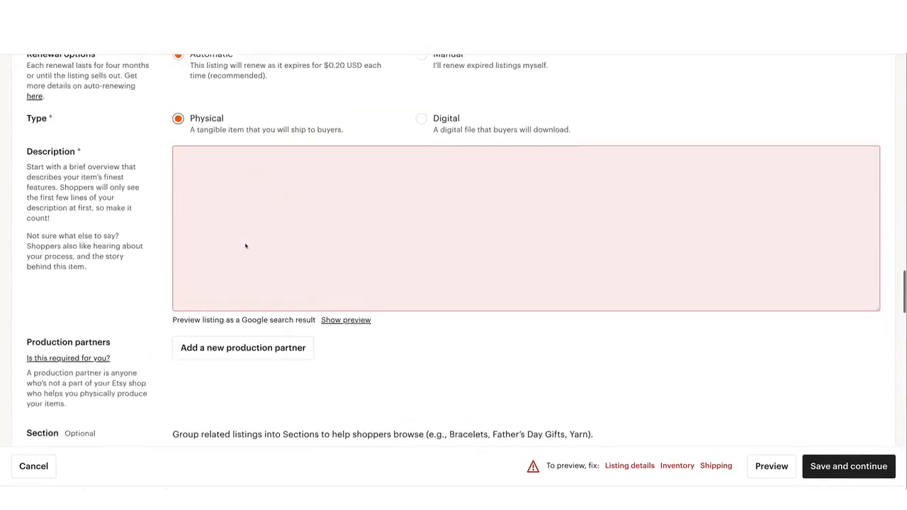
scroll(245, 246, up, 4)
scroll(245, 245, down, 2)
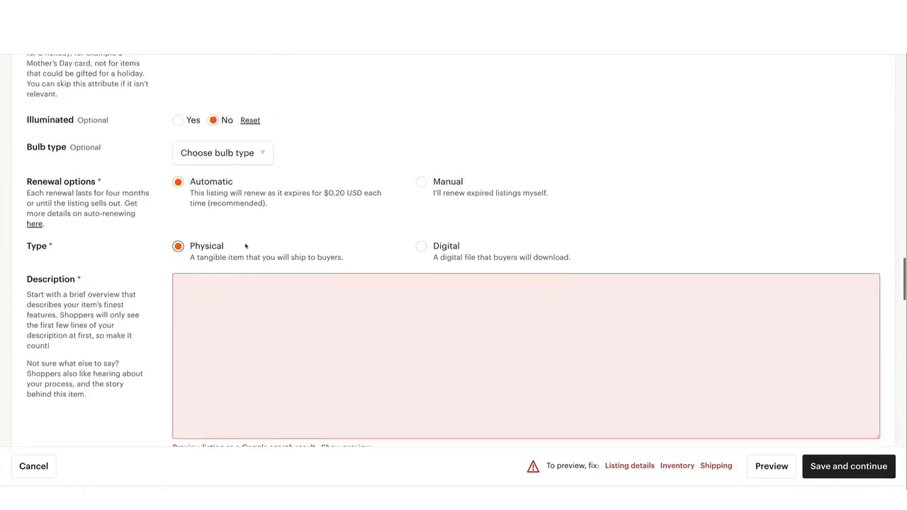
Go to the listing's empty Description field, switch to the Heritage Listing Info Google Doc and review its DESCRIPTION section
scroll(245, 246, down, 2)
click(248, 184)
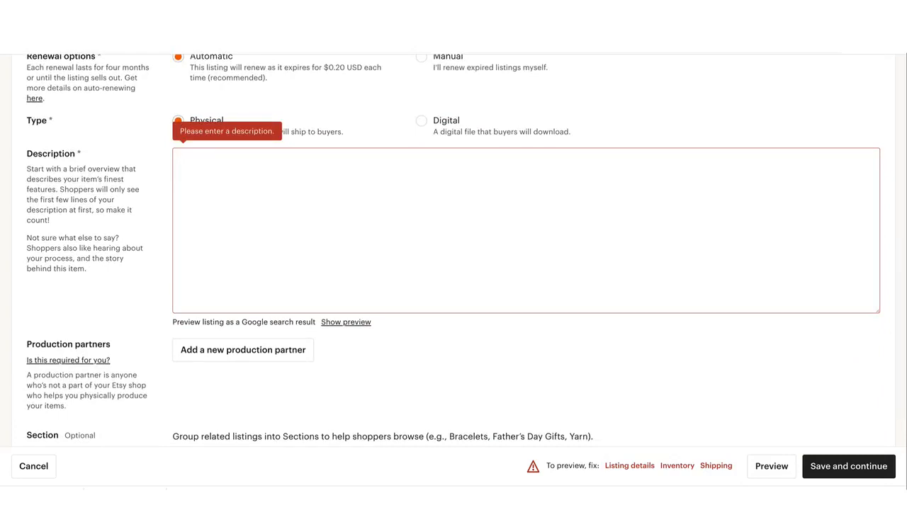
key(ctrl+Tab)
scroll(340, 209, down, 5)
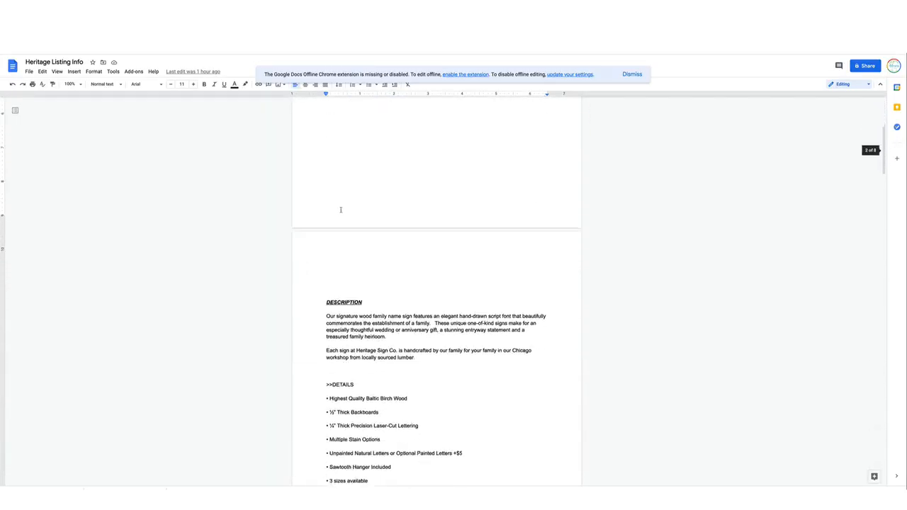
drag(319, 222, 406, 287)
key(ctrl+c)
scroll(404, 297, down, 1)
click(406, 287)
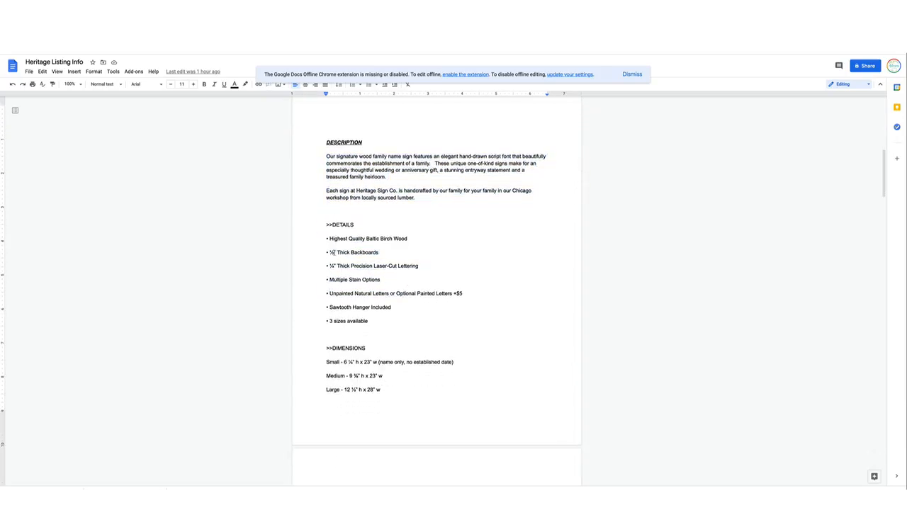
drag(330, 252, 337, 252)
click(338, 253)
Copy the description from its opening paragraph through the All Rights Reserved line and paste it into the Etsy listing's Description
mouse_move(326, 156)
mouse_down()
mouse_move(416, 201)
mouse_move(359, 421)
mouse_move(360, 487)
mouse_move(369, 397)
mouse_move(448, 364)
mouse_up()
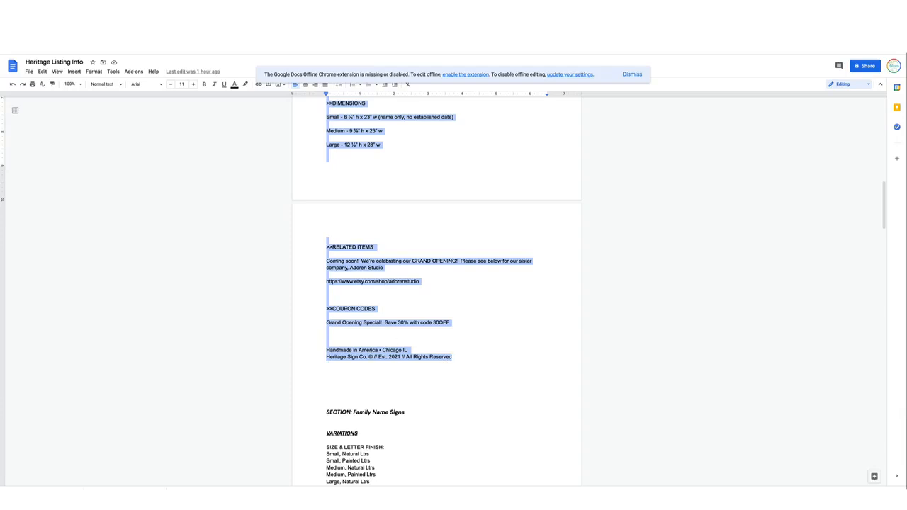
click(124, 30)
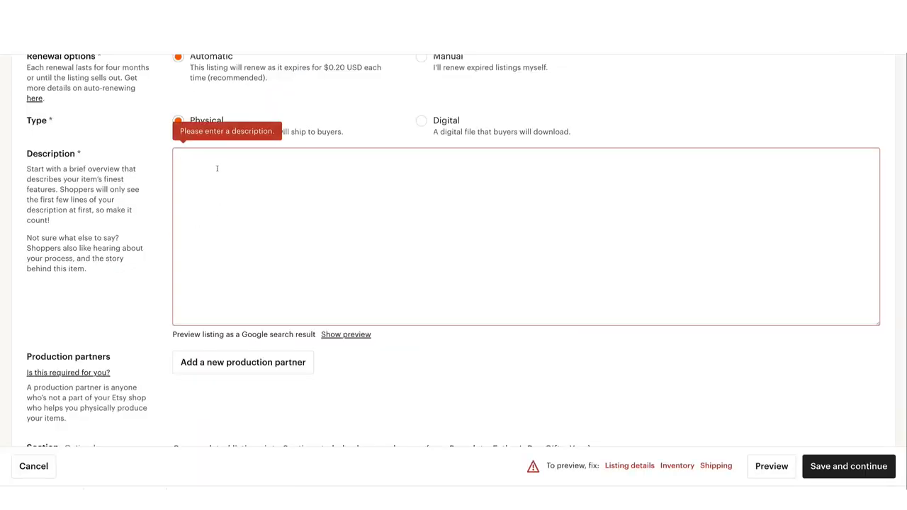
key(ctrl+v)
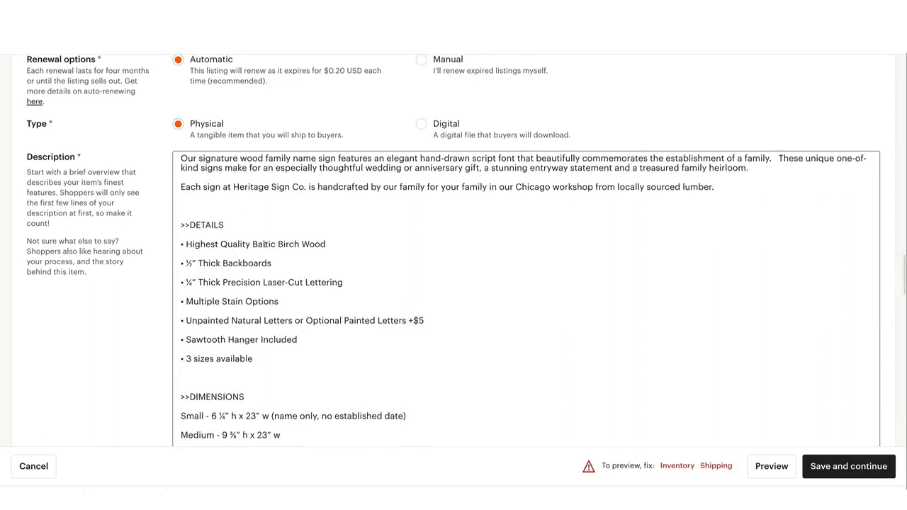
Try a plain-text 1/2 after "Thick Backboards" in the description for comparison with the fraction character, and delete it again
click(281, 260)
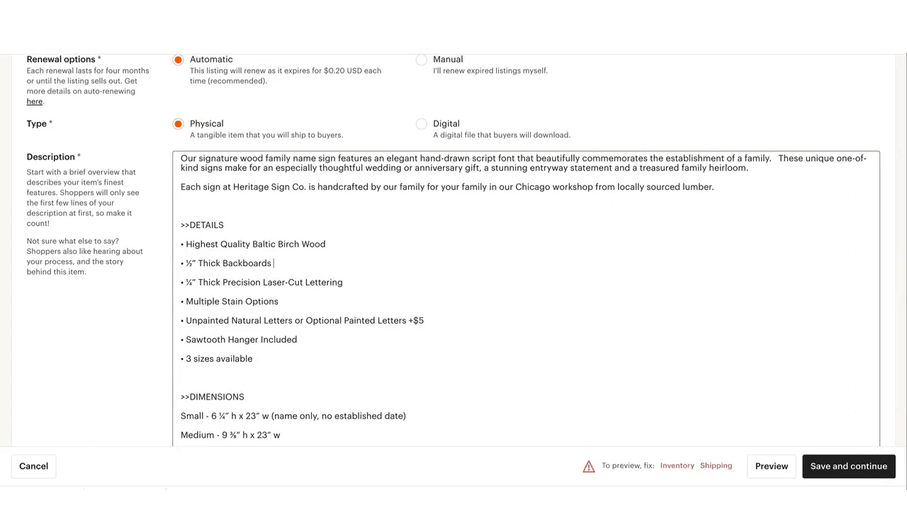
text(1/2)
key(shift+Left)
key(shift+Left)
key(shift+Left)
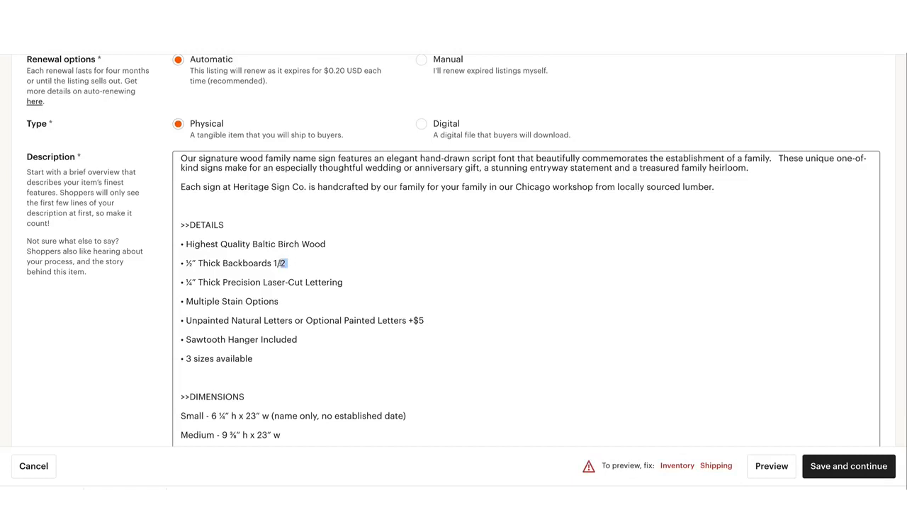
drag(193, 263, 184, 263)
click(184, 262)
drag(286, 263, 271, 263)
key(BackSpace)
Review the pasted description's details, dimensions, related items and coupon codes, and check it against the source document
scroll(317, 213, up, 1)
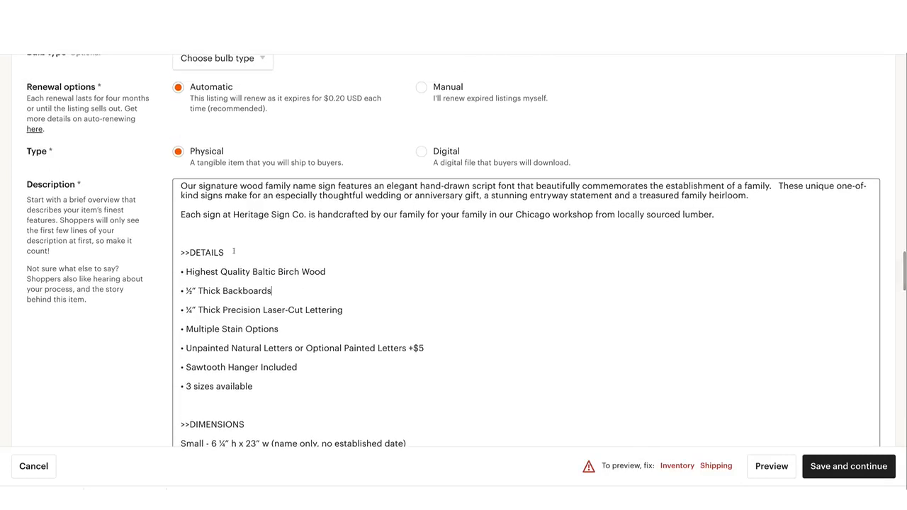
triple_click(233, 252)
click(263, 246)
scroll(290, 248, down, 1)
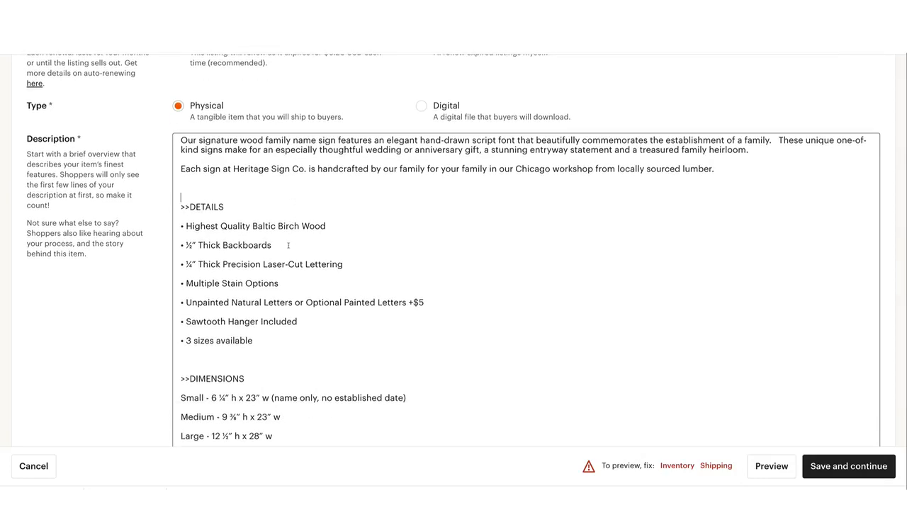
scroll(342, 207, down, 5)
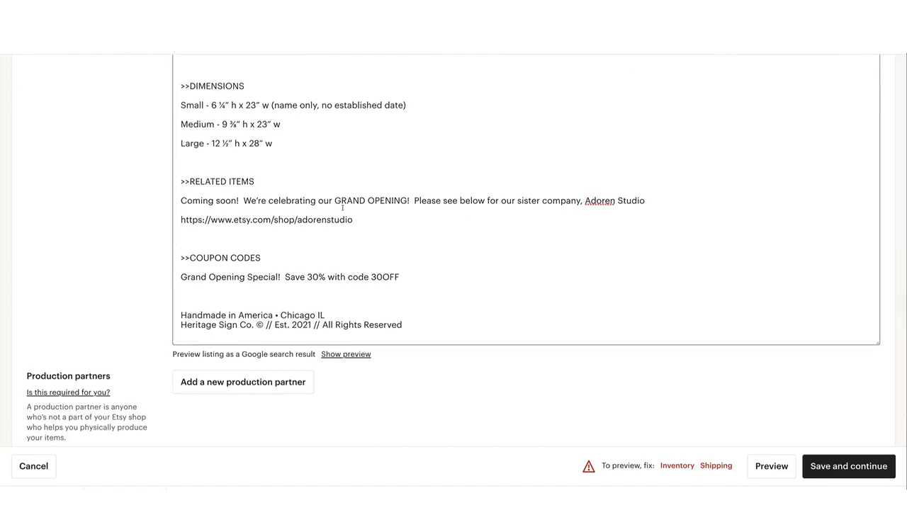
scroll(342, 207, up, 5)
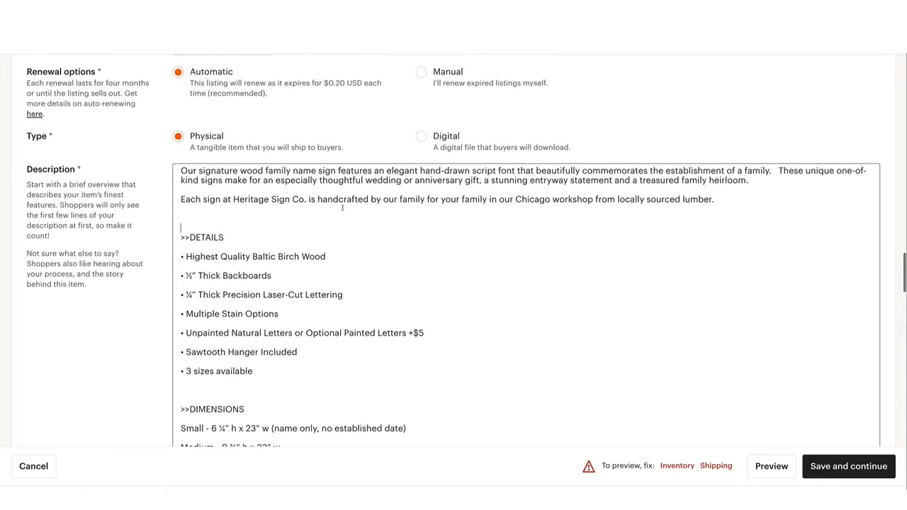
key(ctrl+Tab)
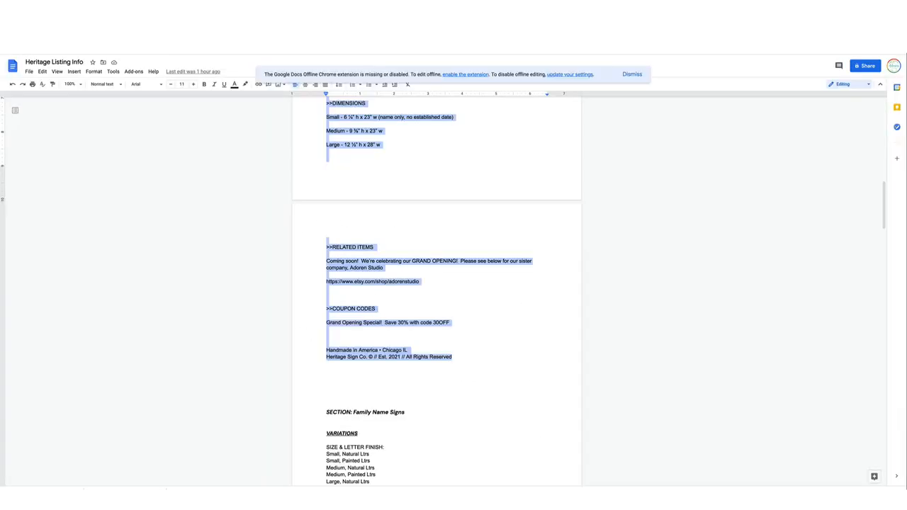
key(ctrl+shift+Tab)
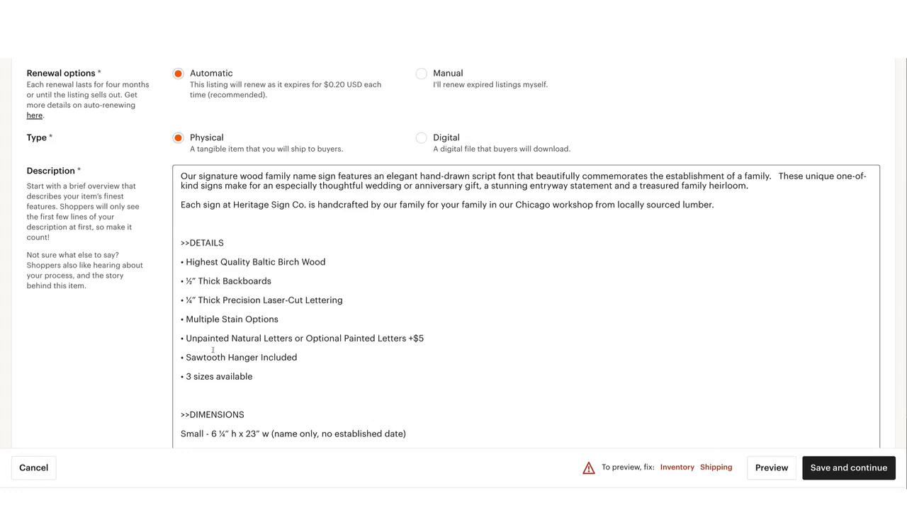
scroll(213, 349, down, 2)
scroll(213, 349, up, 1)
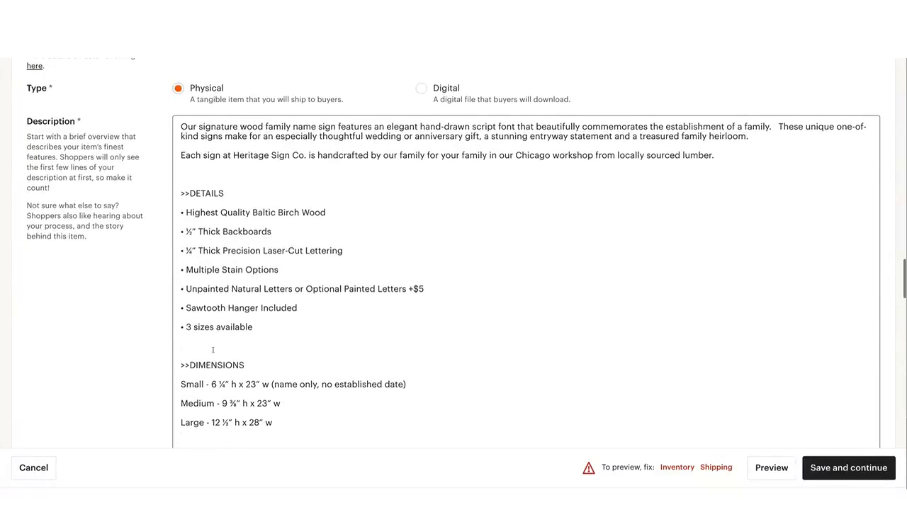
scroll(212, 350, down, 1)
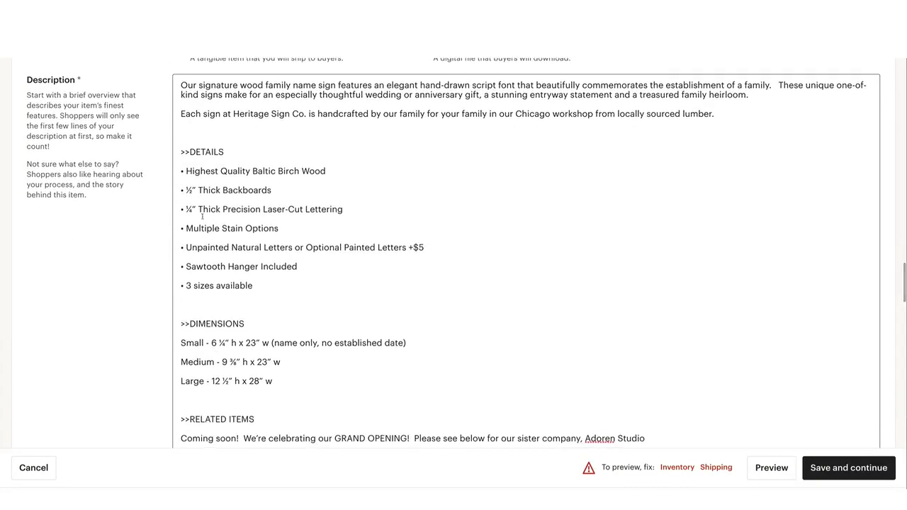
scroll(226, 271, down, 6)
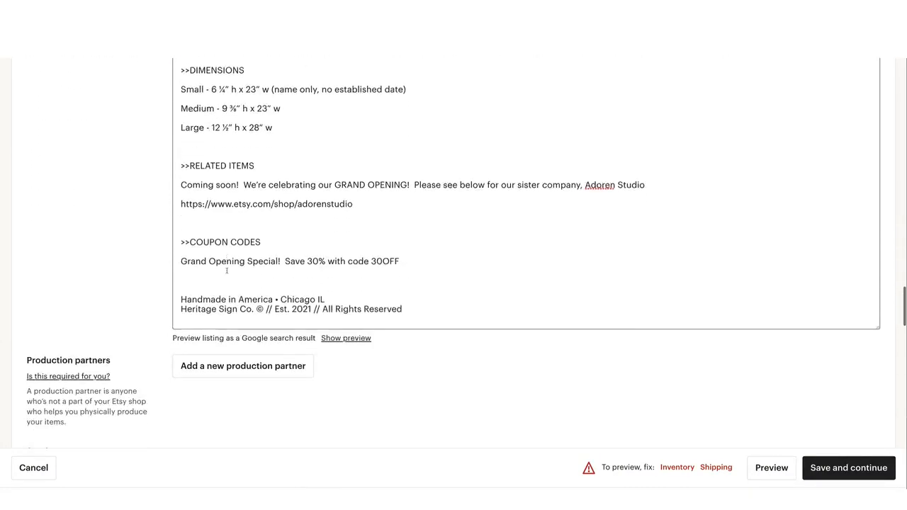
scroll(227, 270, down, 1)
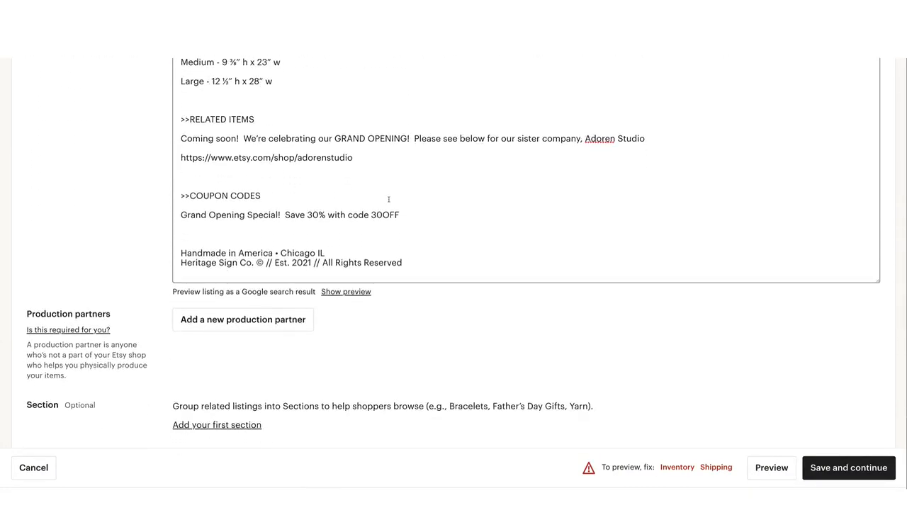
scroll(388, 199, down, 1)
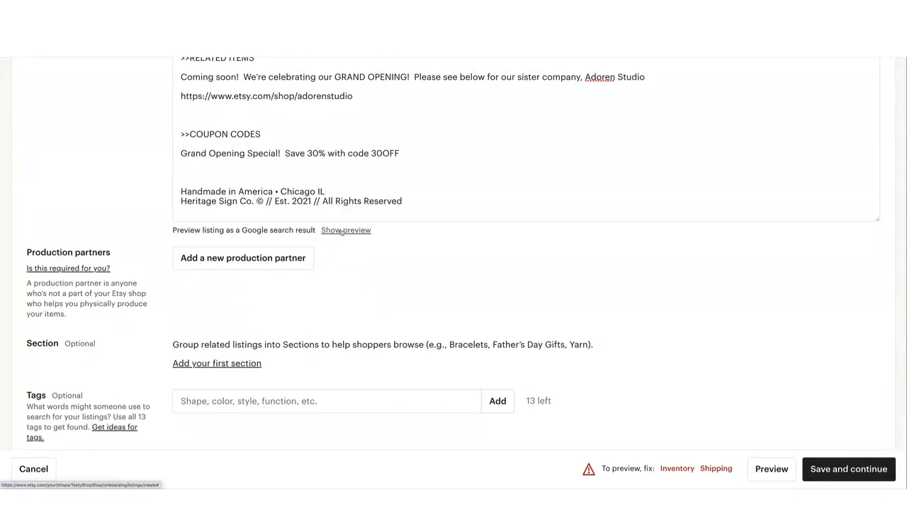
Examine the new production partner form, including the option to show the partner's name to buyers, and leave it without saving
scroll(342, 232, down, 1)
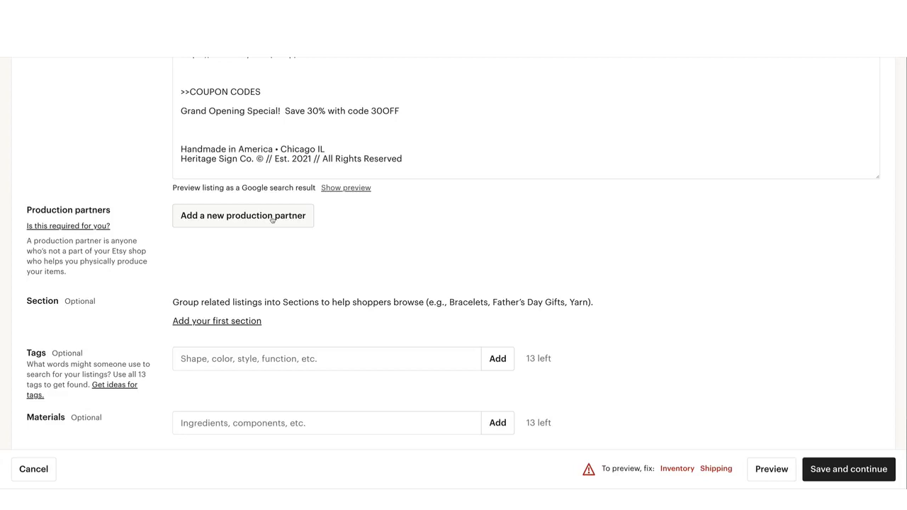
click(272, 220)
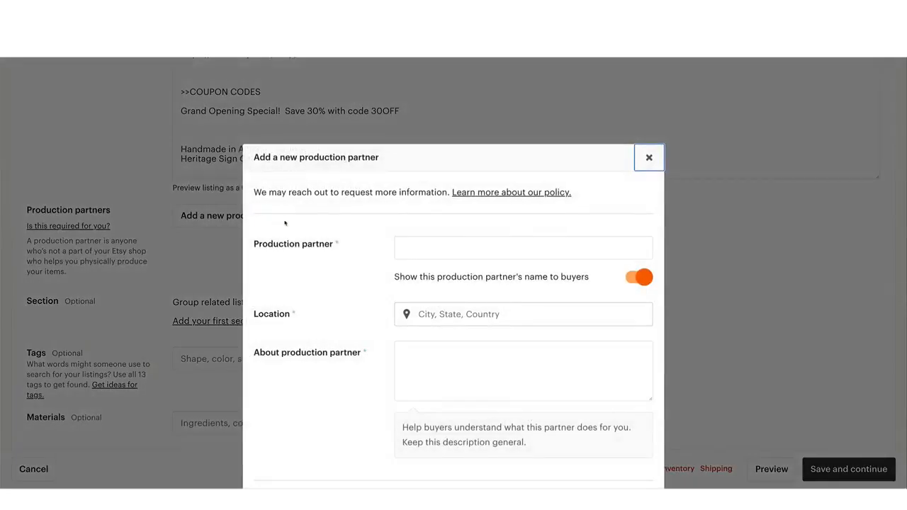
scroll(382, 247, down, 2)
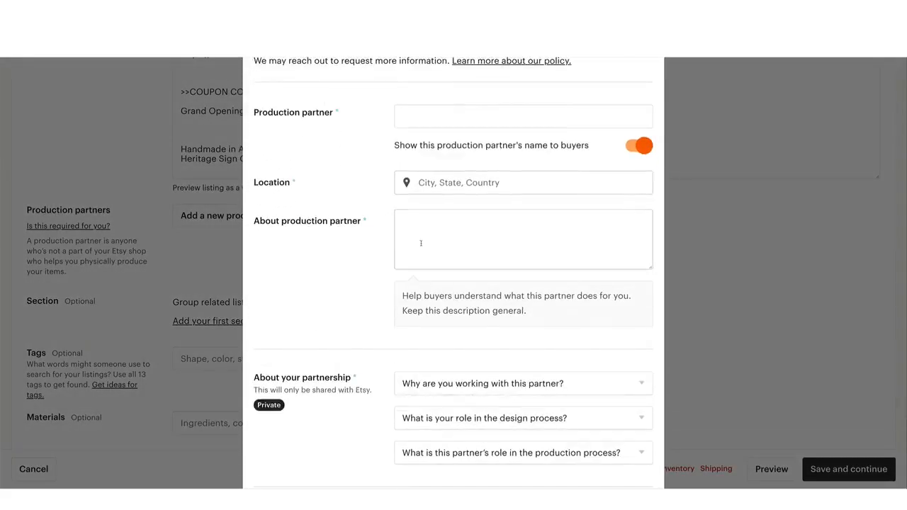
scroll(436, 249, down, 4)
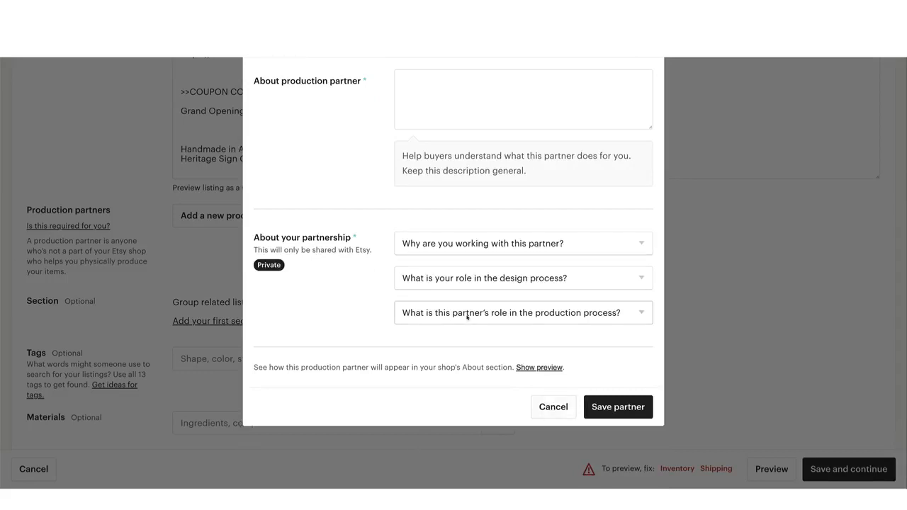
scroll(504, 247, up, 5)
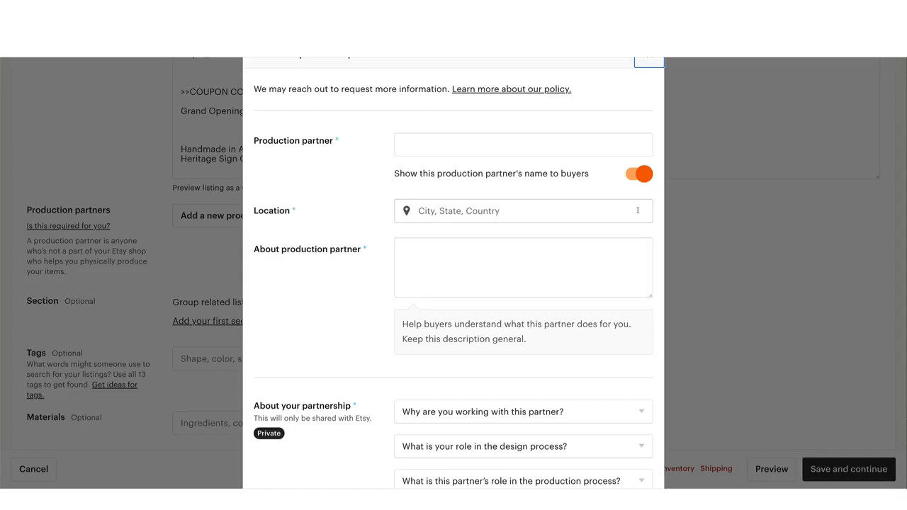
click(639, 175)
click(639, 175)
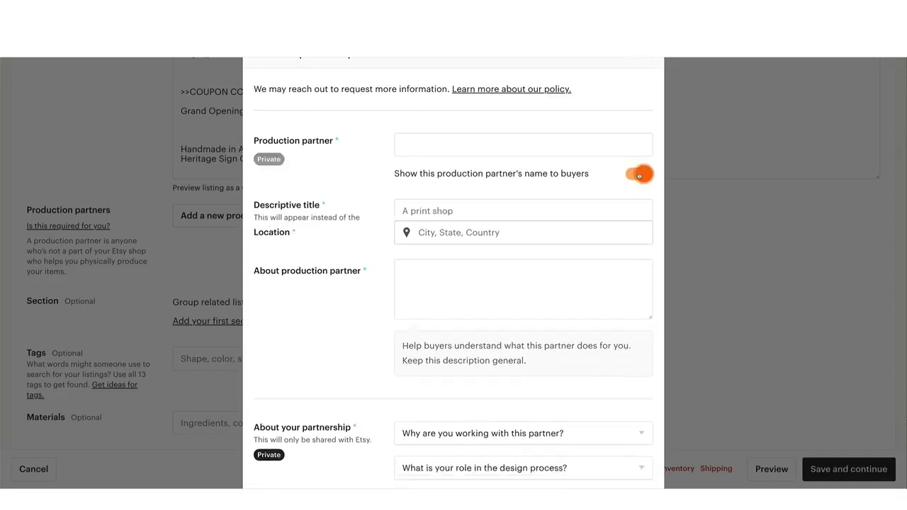
scroll(611, 361, down, 3)
click(553, 383)
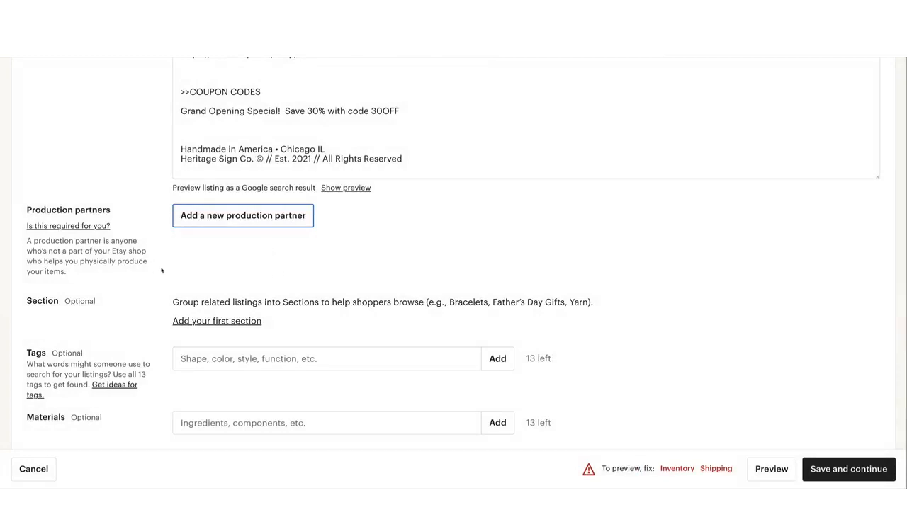
Create the shop's first section titled "Last Name Signs" and save it for the listing
scroll(247, 248, down, 1)
scroll(247, 248, down, 2)
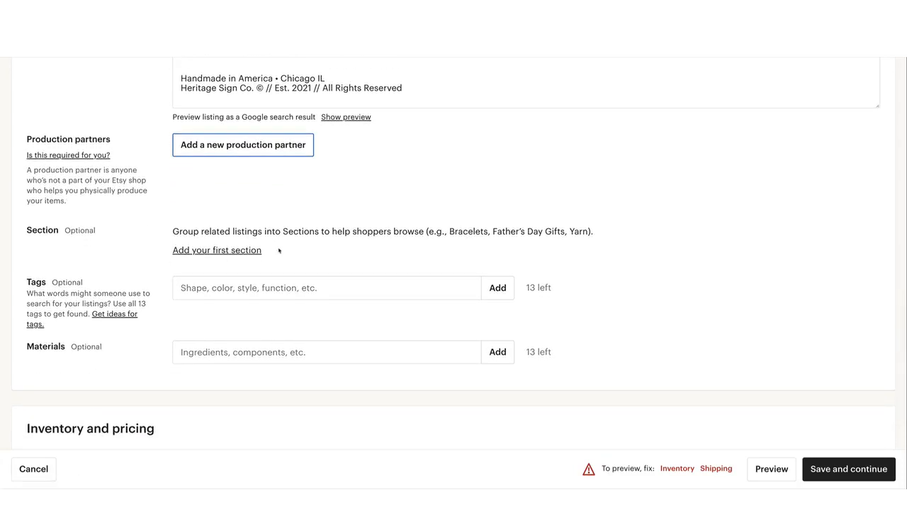
scroll(279, 250, down, 1)
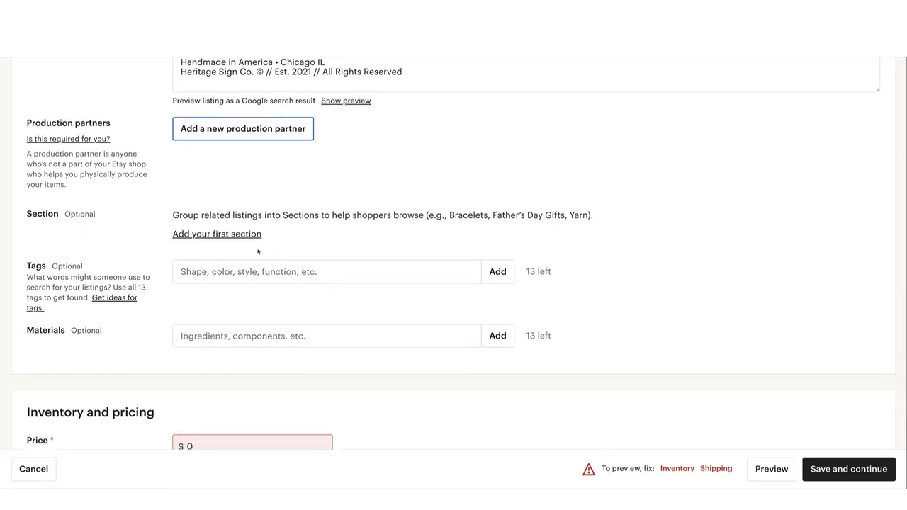
click(218, 233)
click(218, 234)
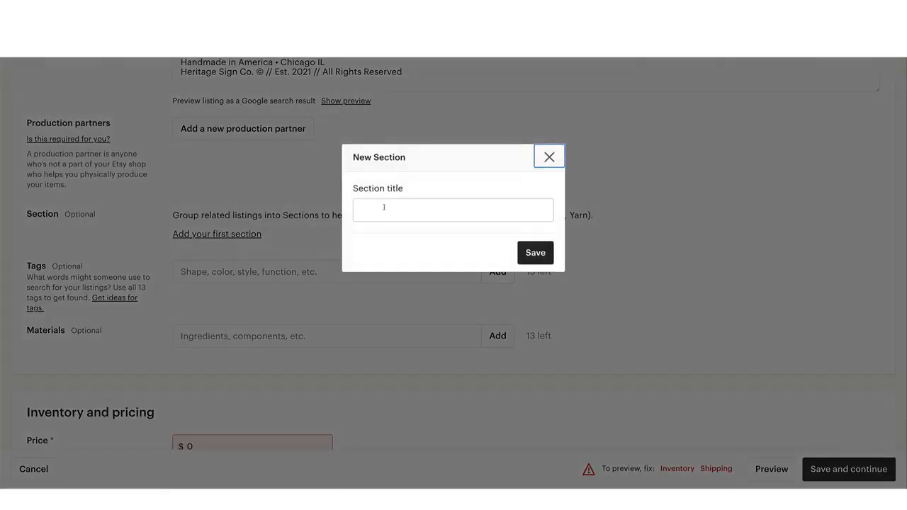
click(383, 207)
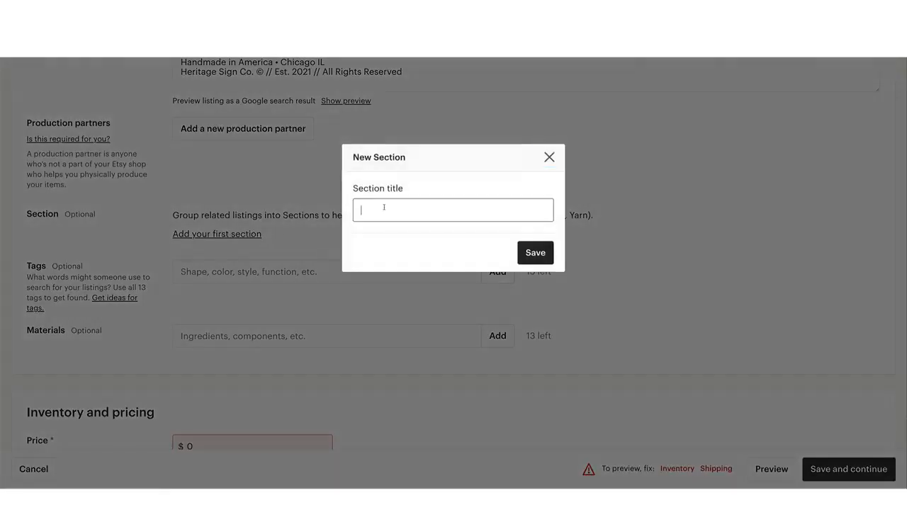
text(Last Name)
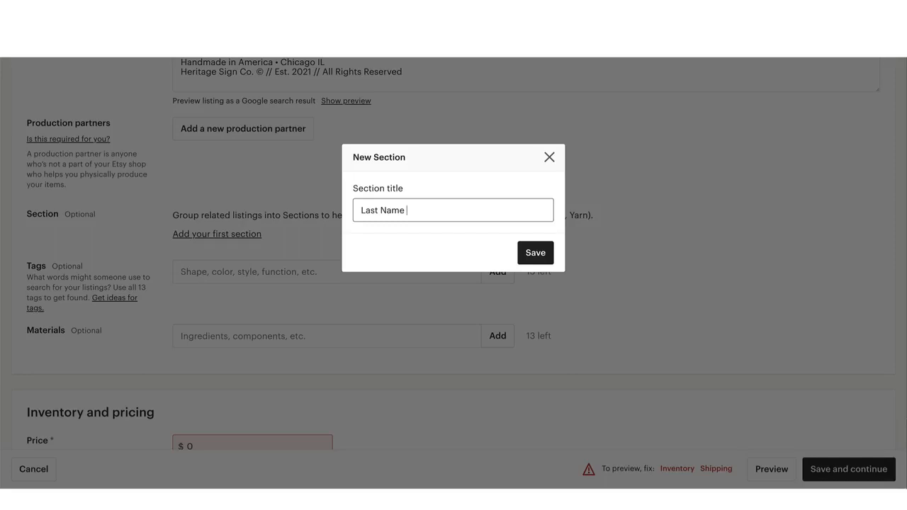
text( Signs)
click(533, 253)
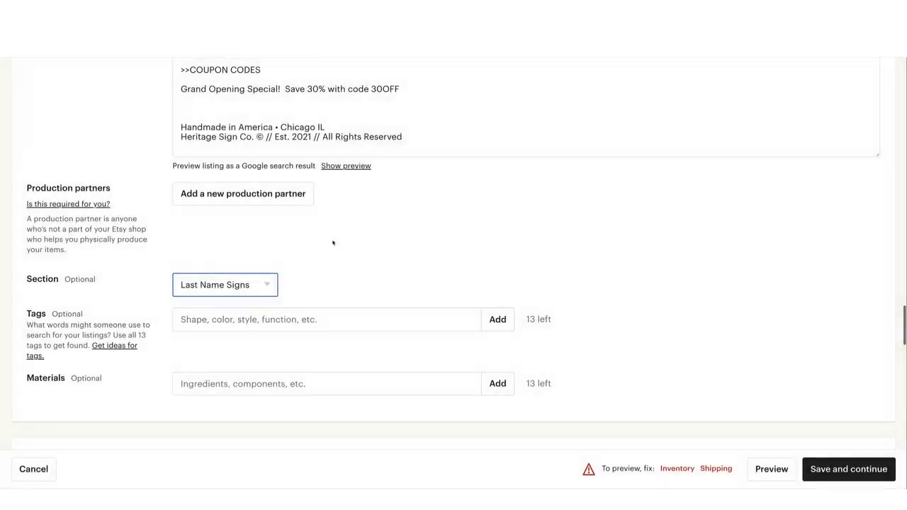
Examine the listing's section choices and the form for adding another section, and leave it without saving
click(272, 282)
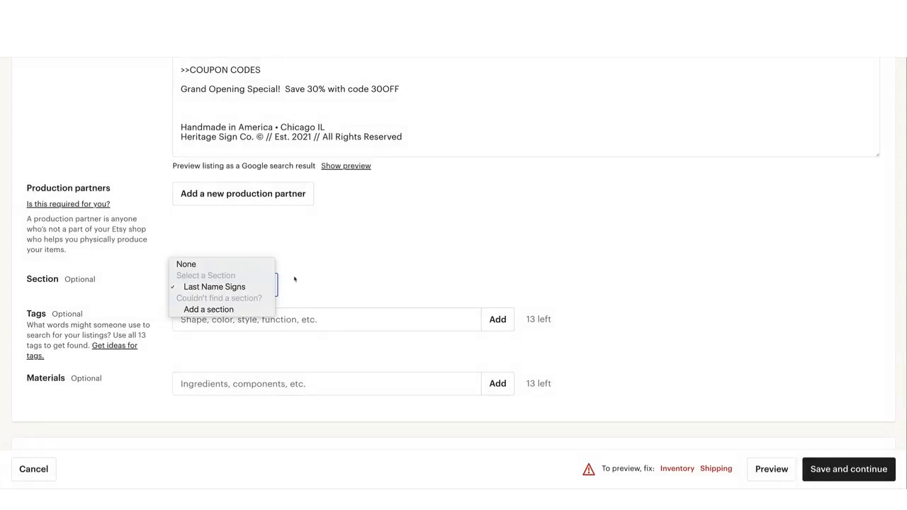
click(294, 279)
scroll(294, 277, down, 2)
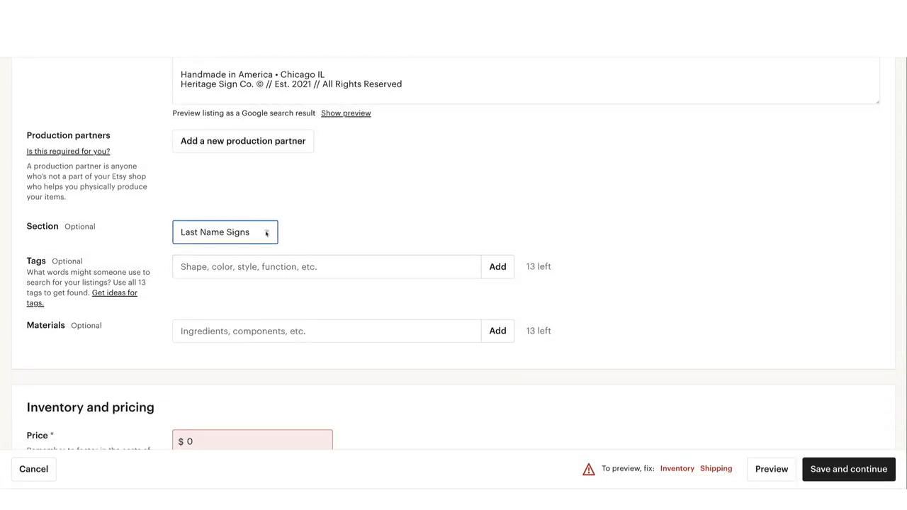
click(296, 229)
scroll(295, 229, down, 1)
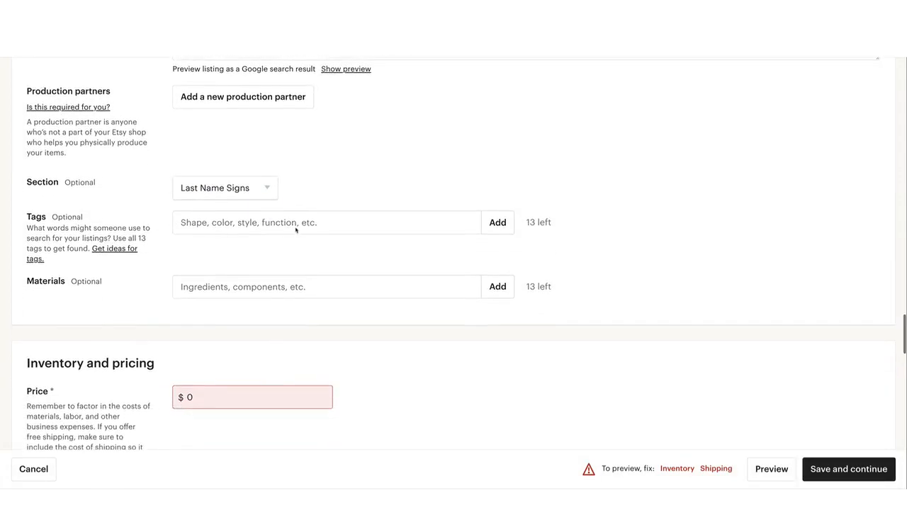
click(268, 191)
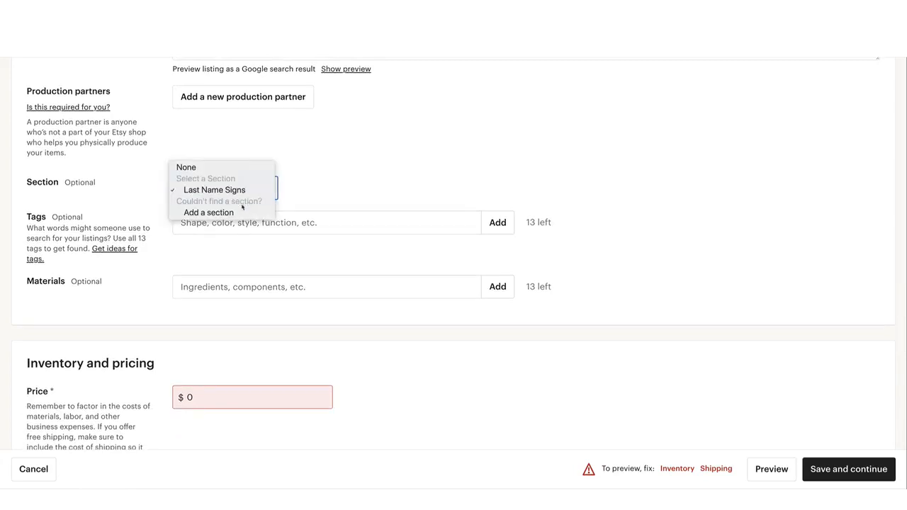
click(241, 212)
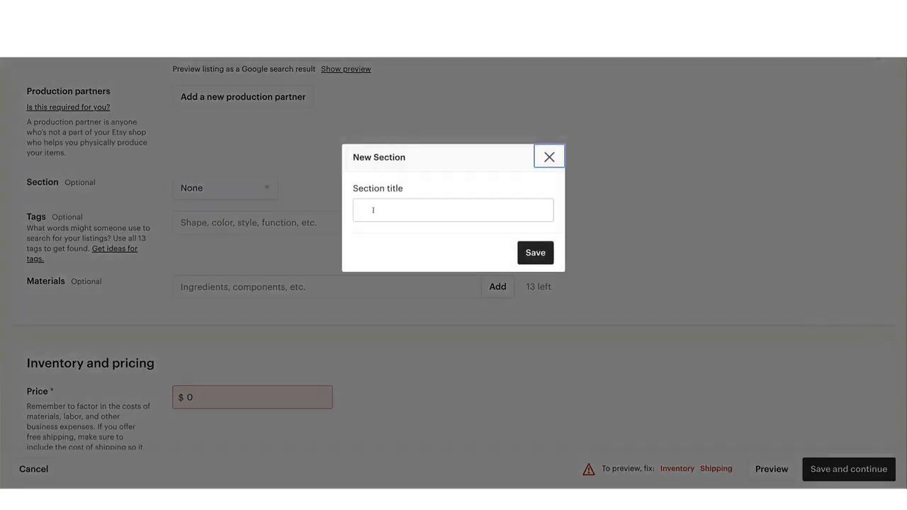
click(548, 156)
Set the listing's Section back to Last Name Signs
scroll(355, 187, up, 1)
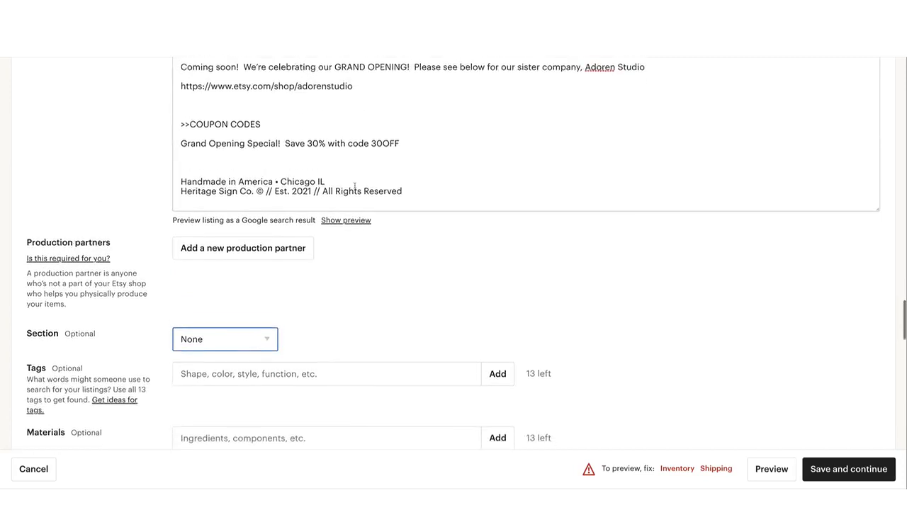
scroll(319, 248, down, 1)
click(231, 314)
click(229, 340)
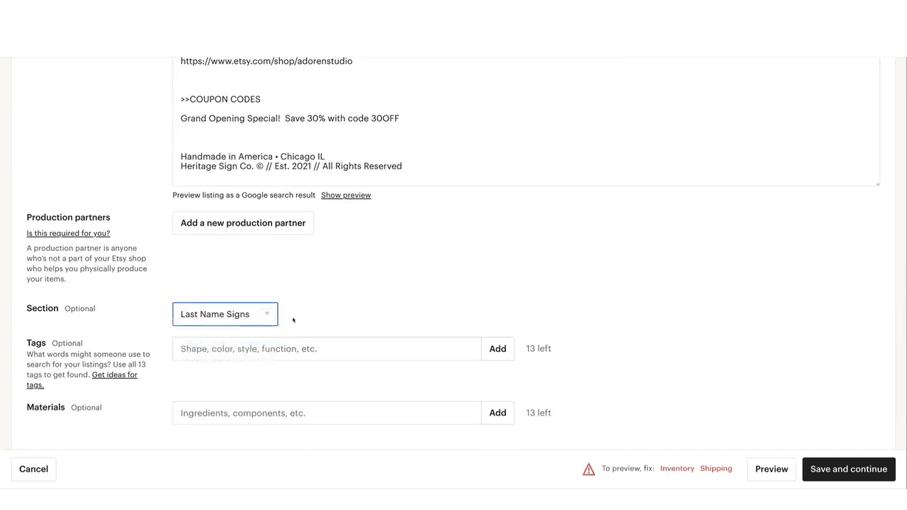
scroll(293, 319, down, 2)
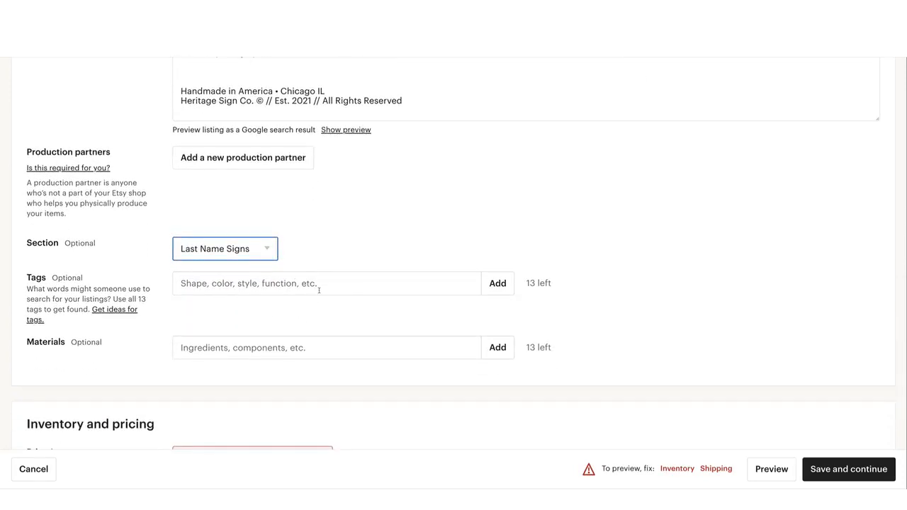
click(320, 284)
click(375, 259)
drag(51, 278, 78, 278)
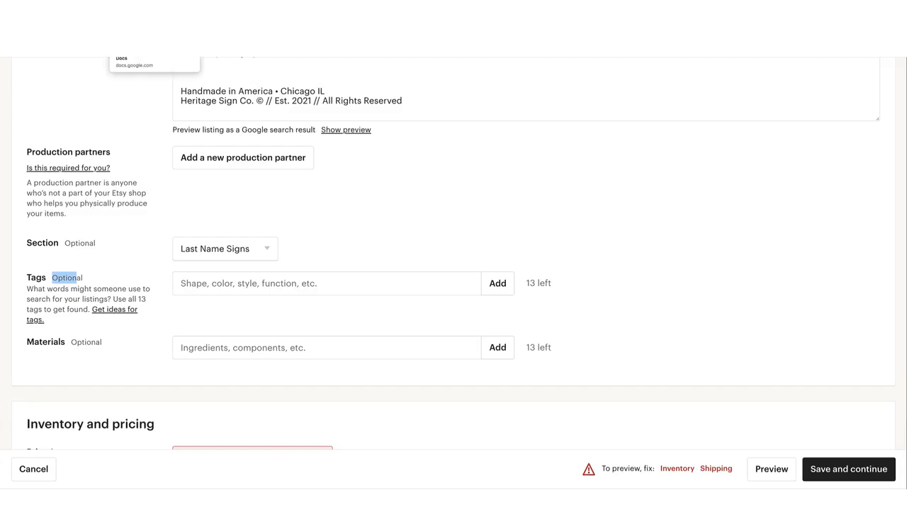
Copy the listing's full title and paste it into the Tags field
scroll(327, 138, up, 10)
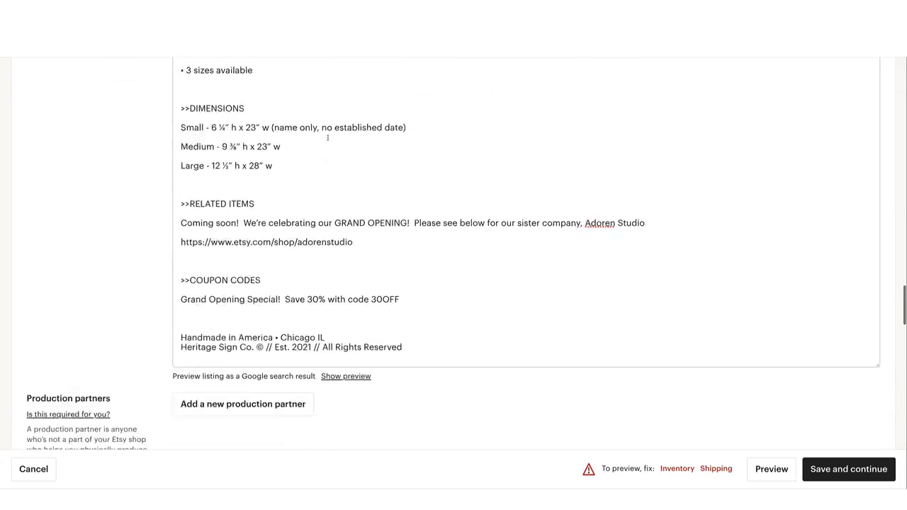
scroll(327, 137, up, 10)
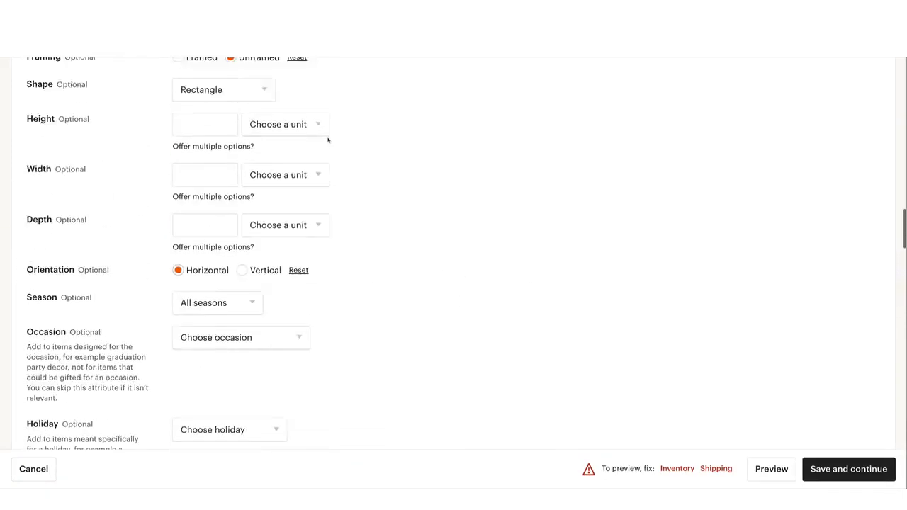
scroll(328, 140, up, 10)
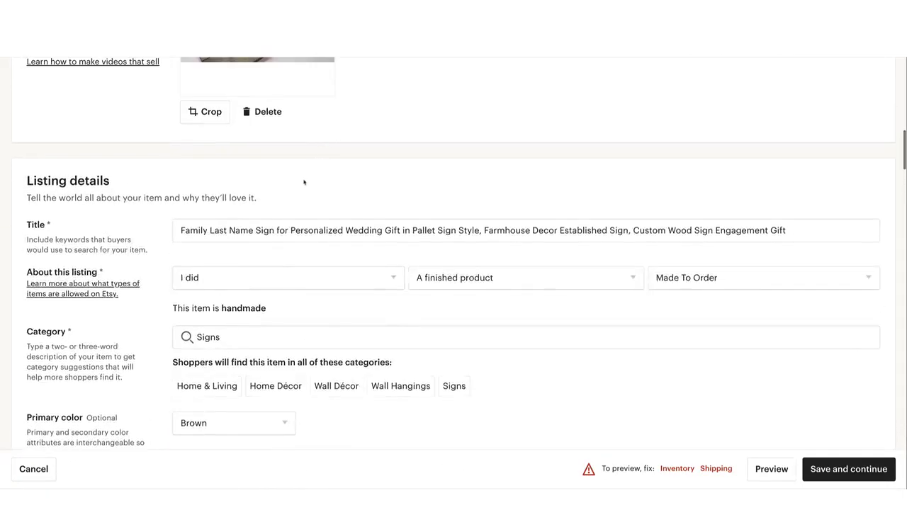
click(295, 228)
key(ctrl+a)
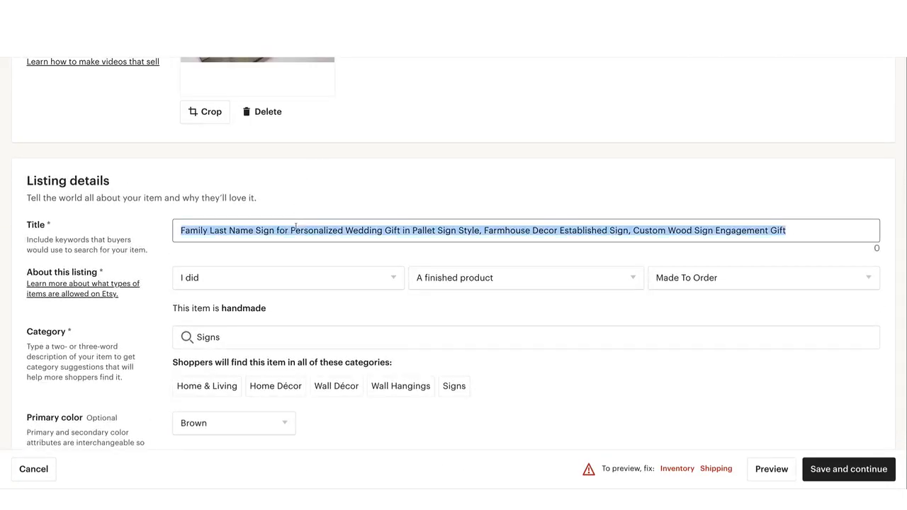
scroll(295, 226, down, 15)
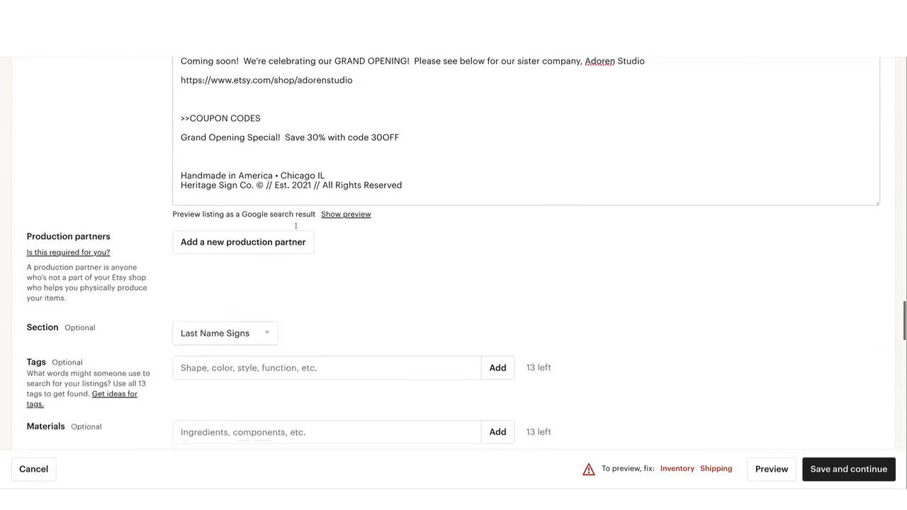
scroll(295, 226, down, 3)
scroll(296, 228, up, 2)
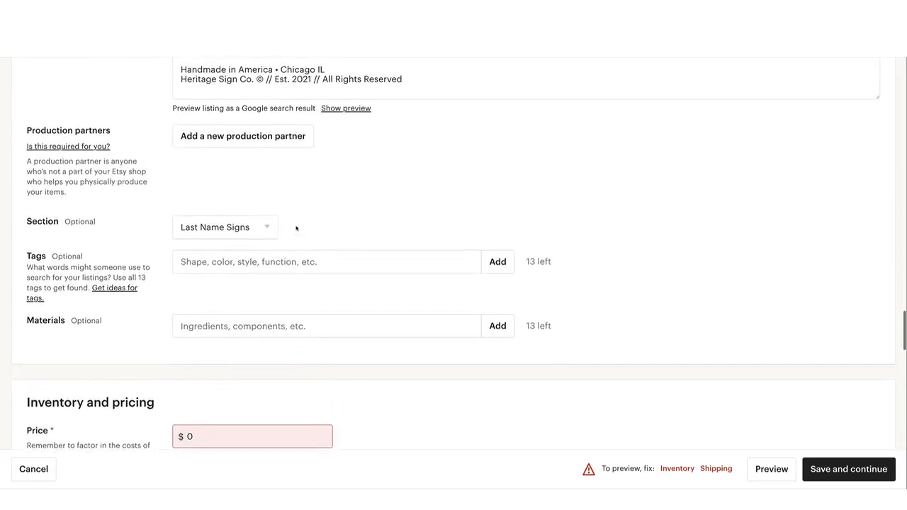
scroll(296, 228, up, 1)
click(270, 286)
key(ctrl+v)
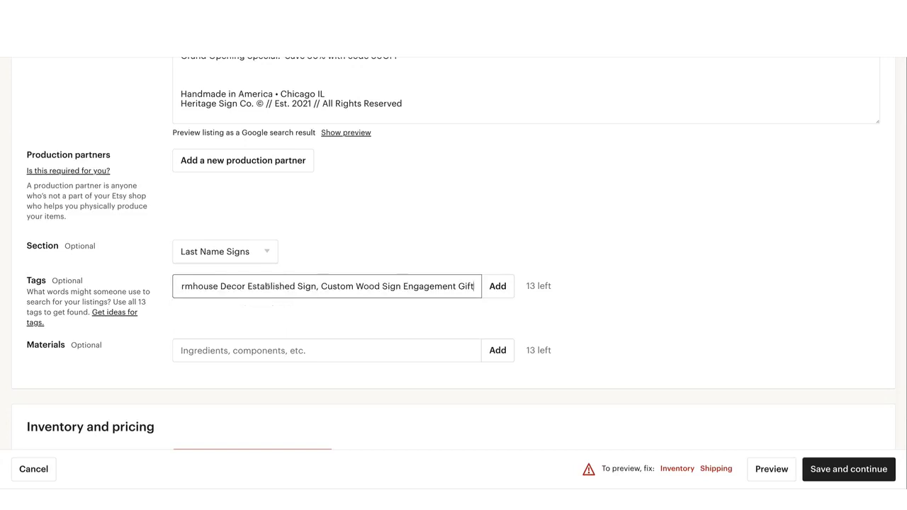
Split the start of the pasted tag text into "Family Last Name" and "Name Sign" with commas, and remove the word "for"
drag(267, 286, 154, 288)
click(229, 286)
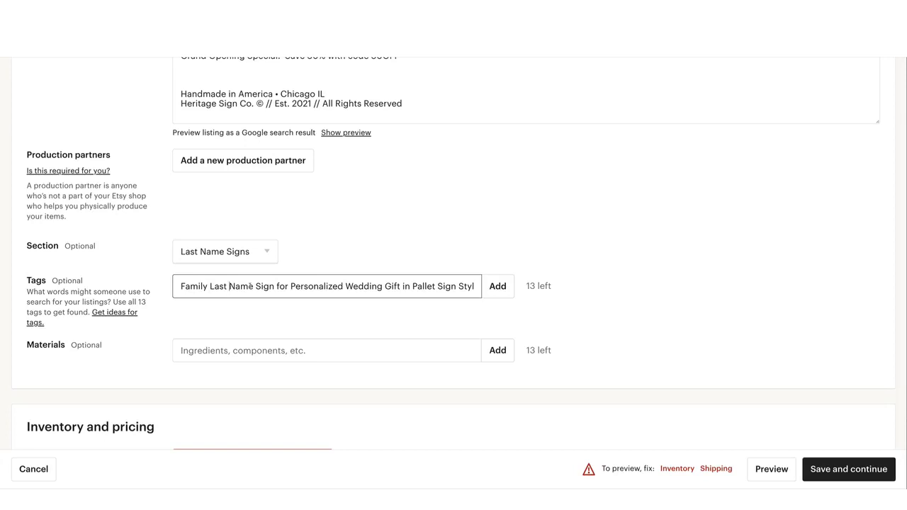
click(253, 286)
text(,)
click(258, 287)
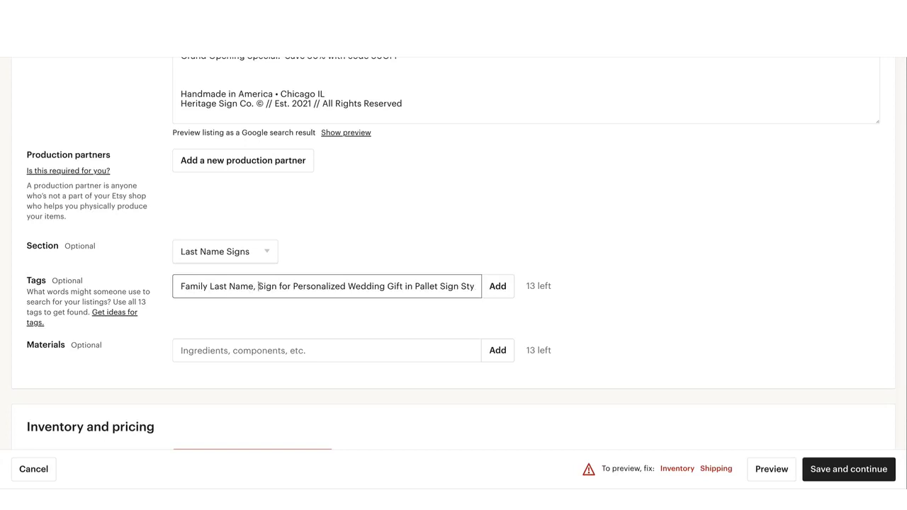
text(Name)
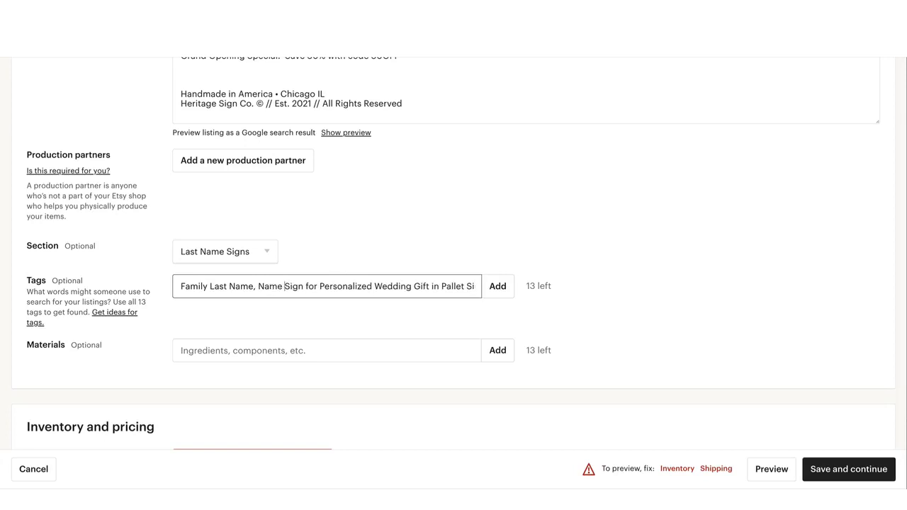
click(303, 286)
text(,)
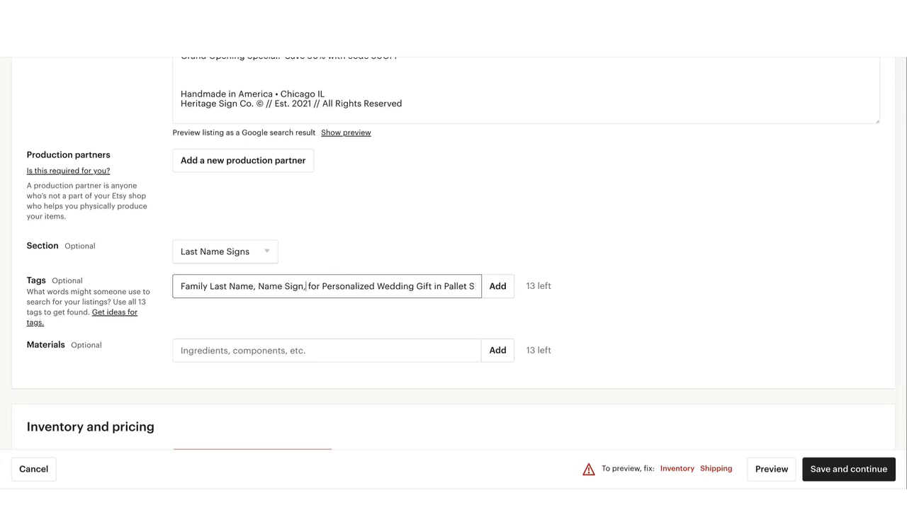
drag(323, 286, 309, 287)
key(BackSpace)
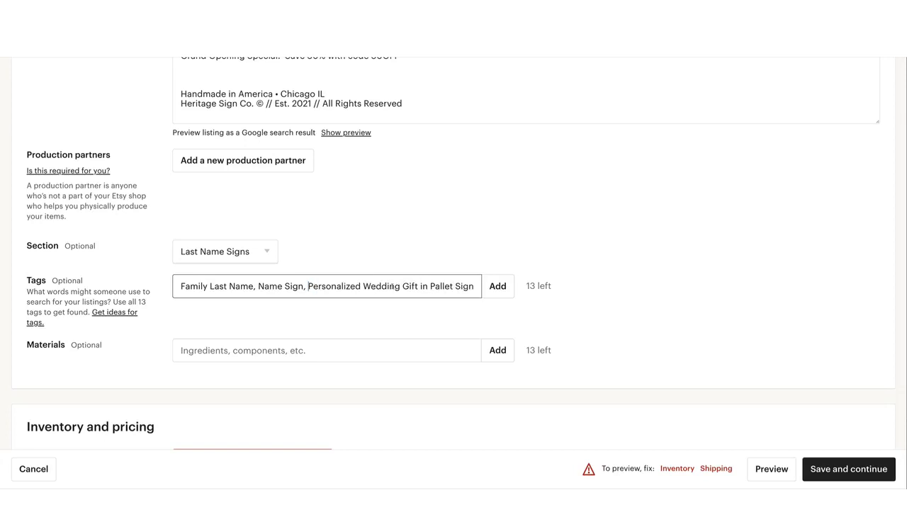
Separate "Personalized Wedding" and "Wedding Gift" with commas in the tag text, and delete the word "in" before Pallet
click(400, 286)
text(,)
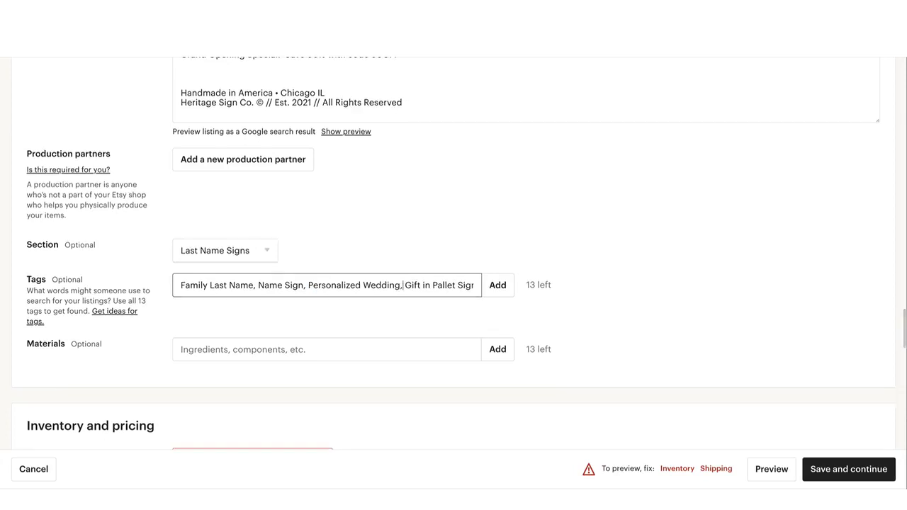
click(406, 285)
text(Wedding)
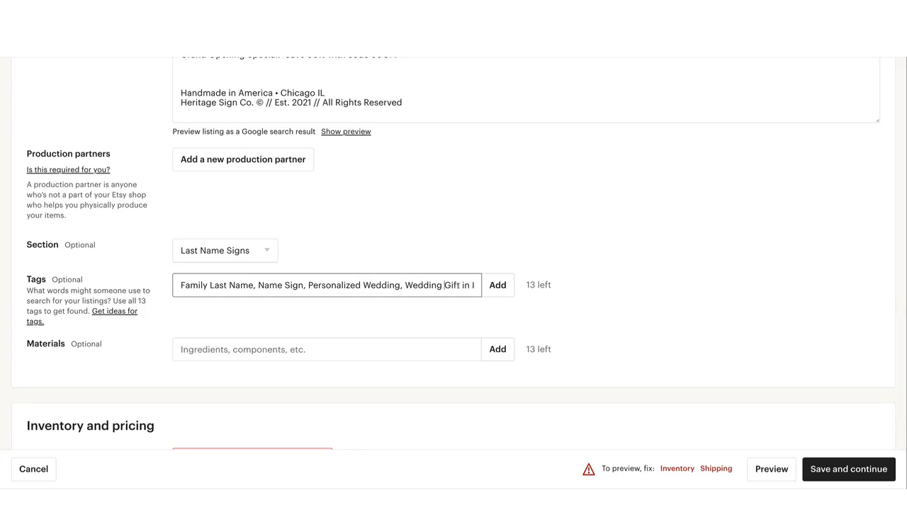
click(462, 285)
text(,)
mouse_move(460, 286)
mouse_down()
mouse_move(483, 287)
mouse_move(471, 287)
mouse_up()
click(469, 287)
drag(241, 286, 191, 285)
click(326, 286)
drag(389, 286, 379, 286)
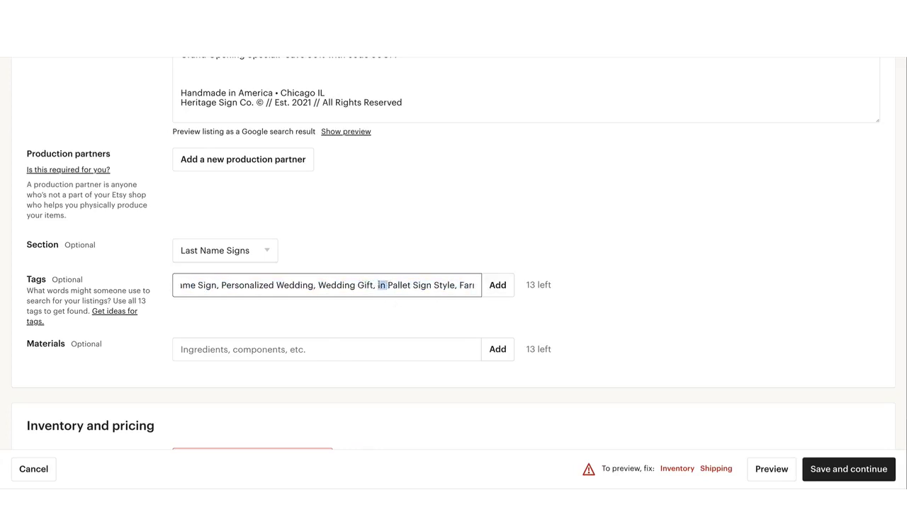
key(BackSpace)
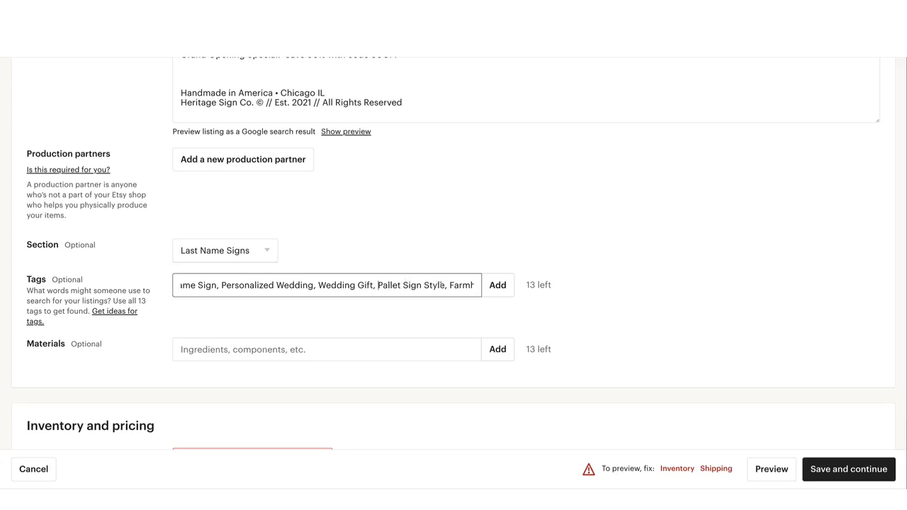
Make "Pallet Sign", "Farmhouse Decor" and "Established Sign" separate comma-delimited tags, and add the whole tag list to the listing
drag(447, 286, 424, 286)
key(BackSpace)
text(,)
drag(431, 286, 476, 285)
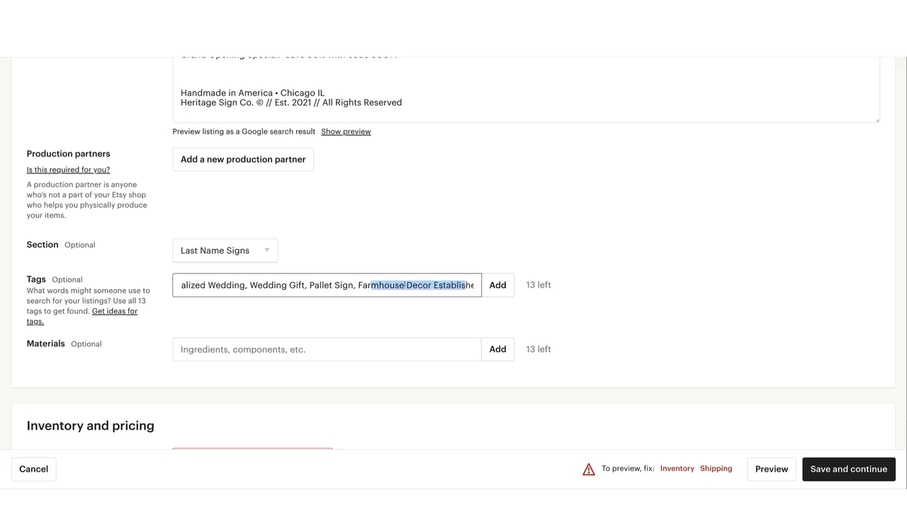
click(391, 285)
click(432, 285)
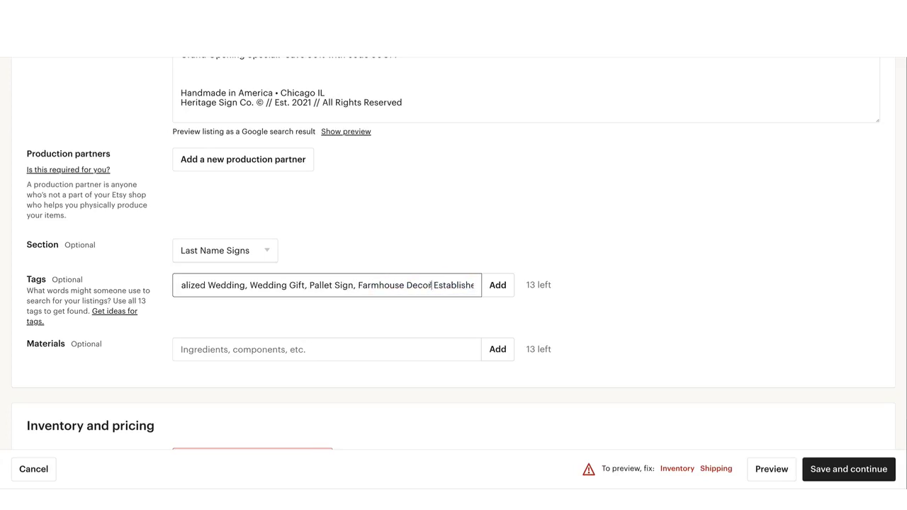
text(,)
drag(435, 285, 473, 285)
click(403, 285)
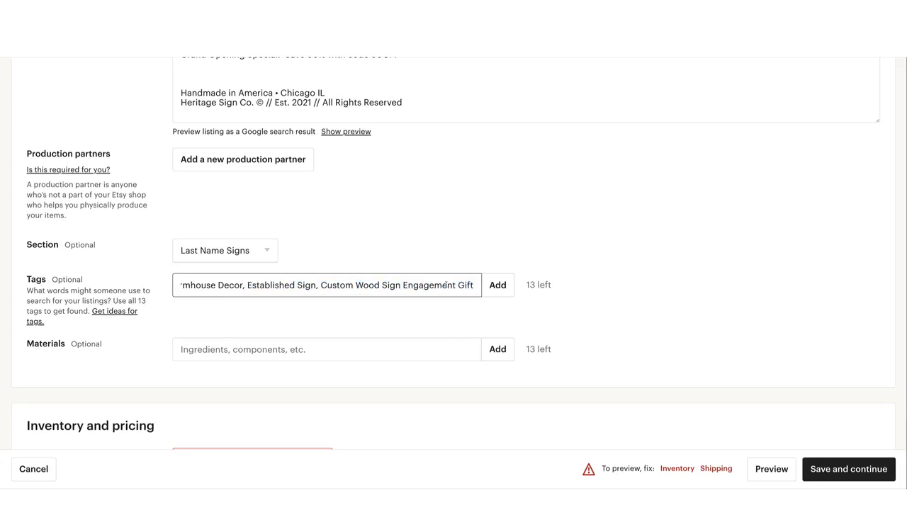
click(497, 285)
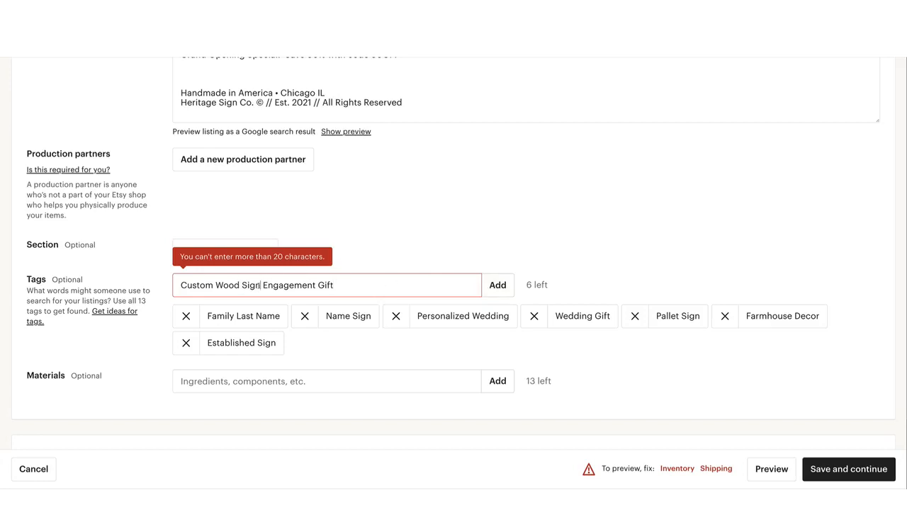
Split the remaining tag text into "Custom Wood Sign" and "Engagement Gift" with a comma and add both tags
text(,)
key(Return)
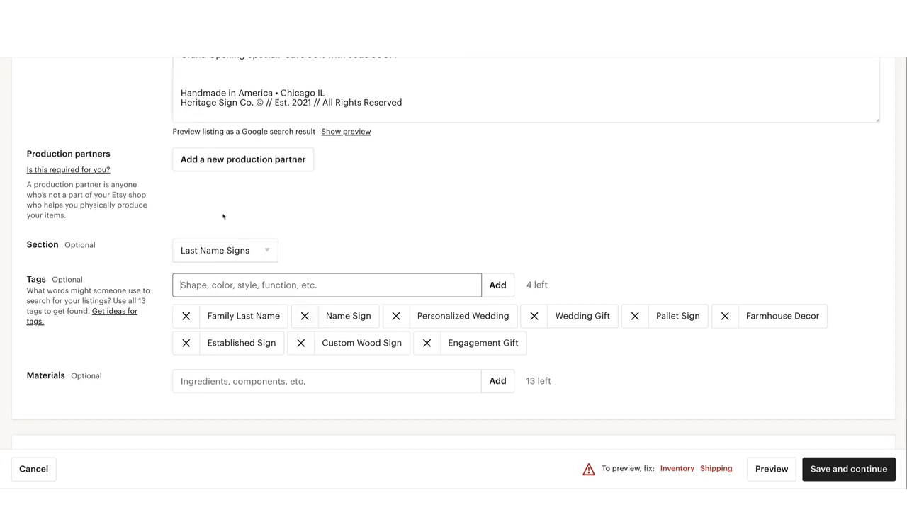
Remove all the existing tags from the listing
click(187, 320)
click(186, 316)
click(186, 316)
click(186, 316)
click(186, 316)
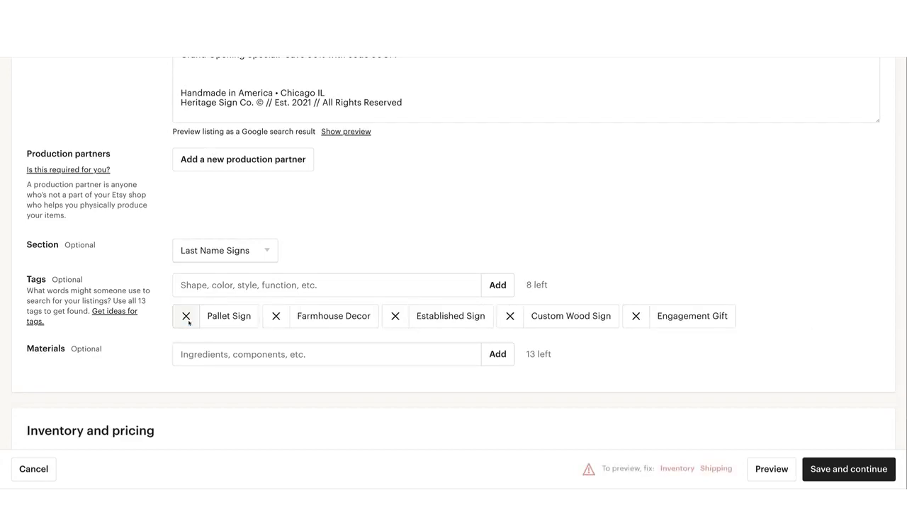
click(186, 316)
click(187, 316)
click(186, 316)
click(186, 316)
click(187, 316)
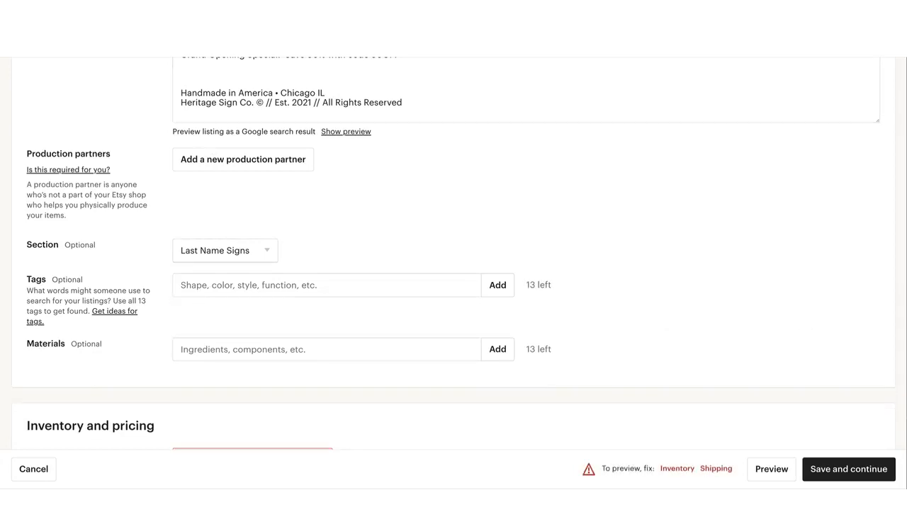
Switch to the Heritage Listing Info document in Google Docs and copy the full list of entries under TAGS
click(213, 24)
click(379, 138)
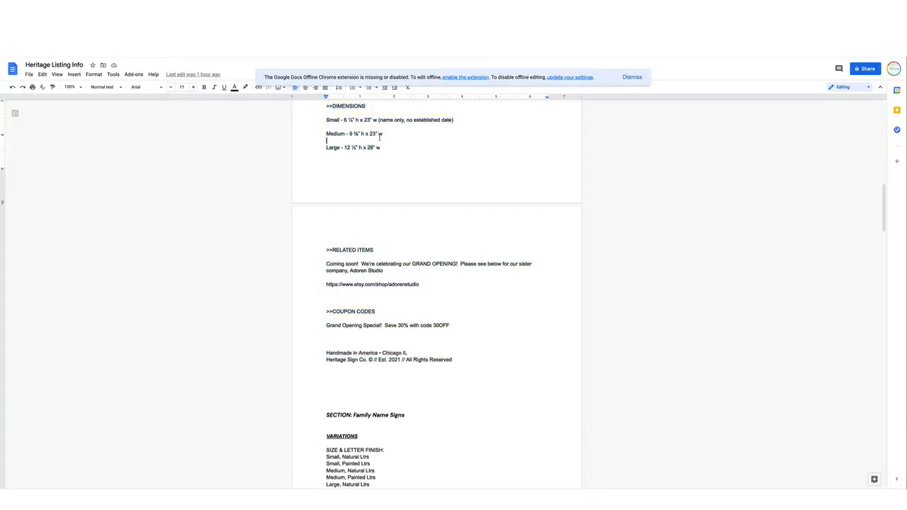
scroll(379, 138, down, 1)
scroll(379, 138, down, 1)
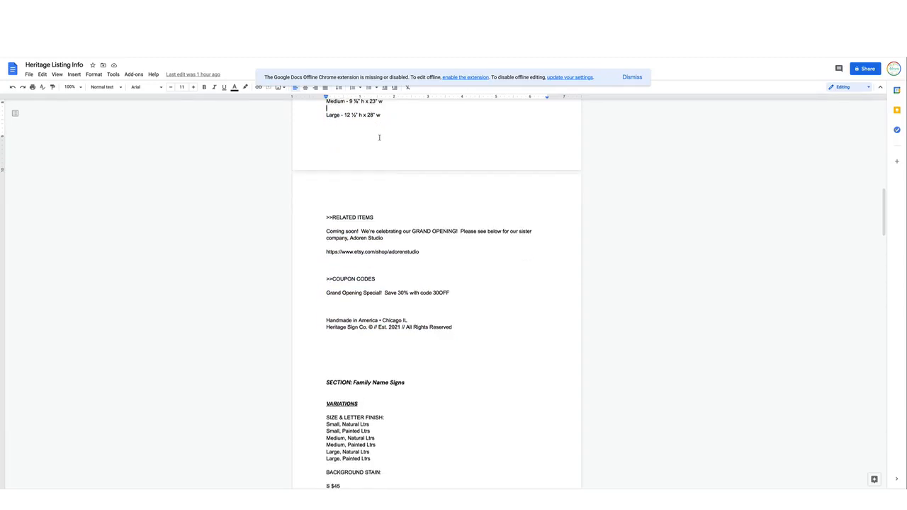
scroll(379, 138, up, 3)
scroll(379, 137, down, 8)
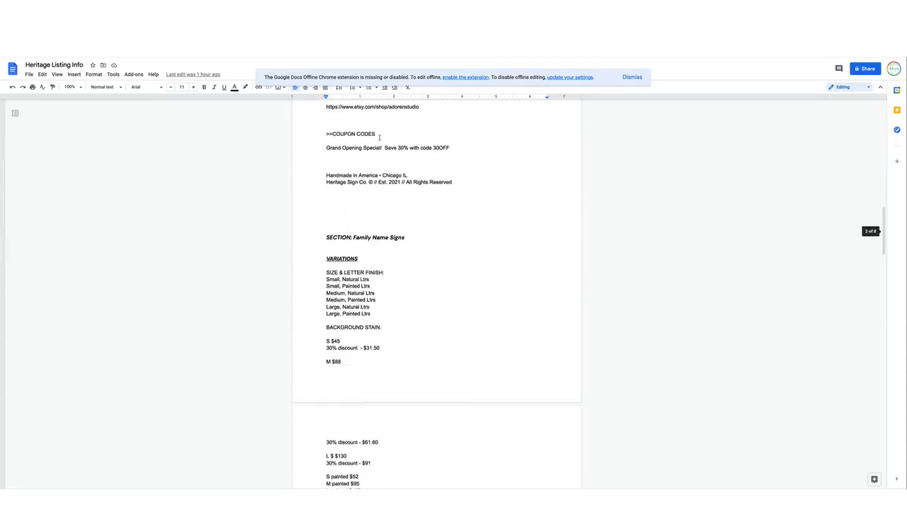
scroll(379, 138, down, 5)
scroll(379, 138, up, 8)
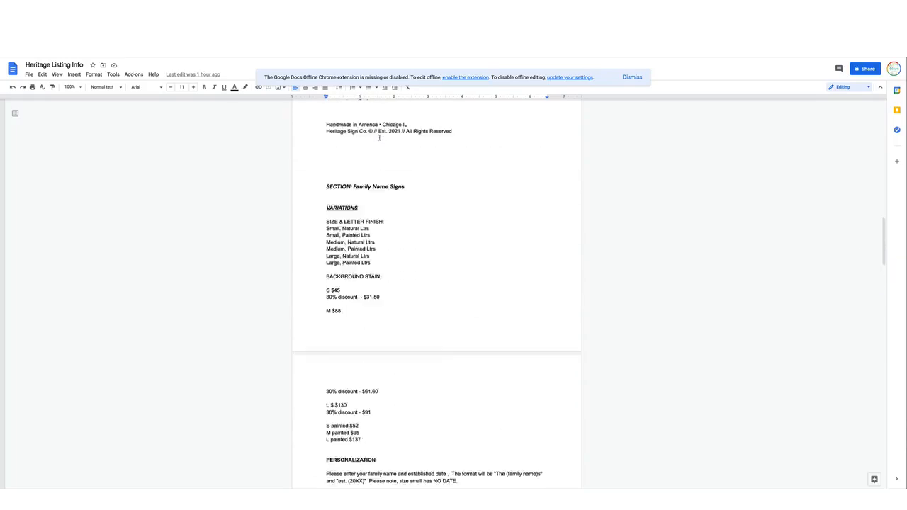
scroll(379, 137, up, 6)
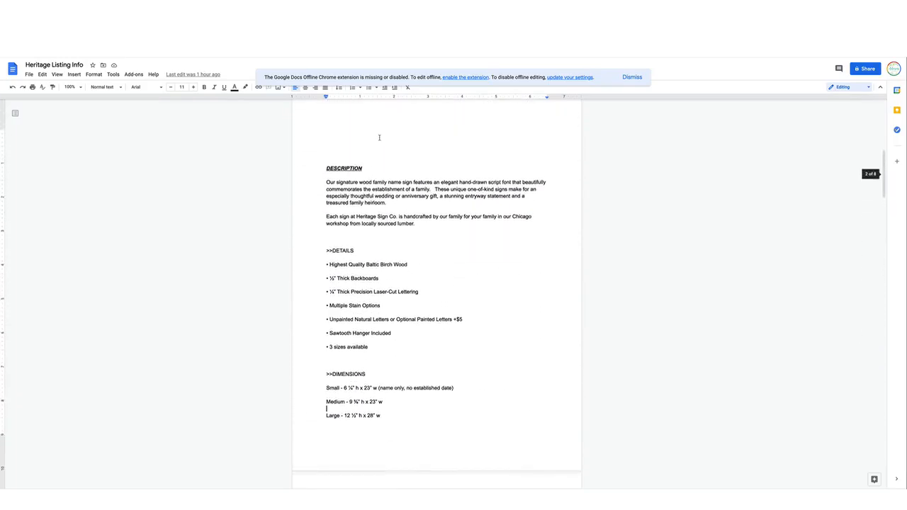
scroll(379, 137, up, 5)
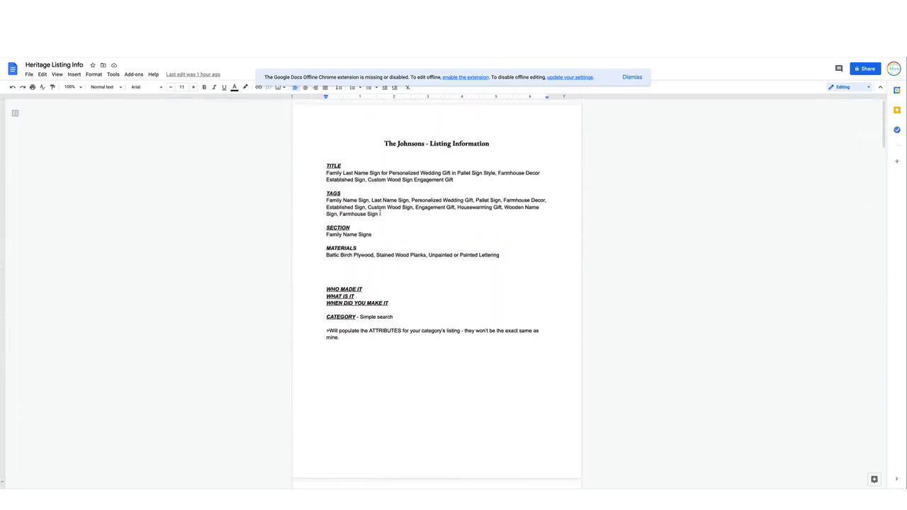
drag(379, 214, 321, 203)
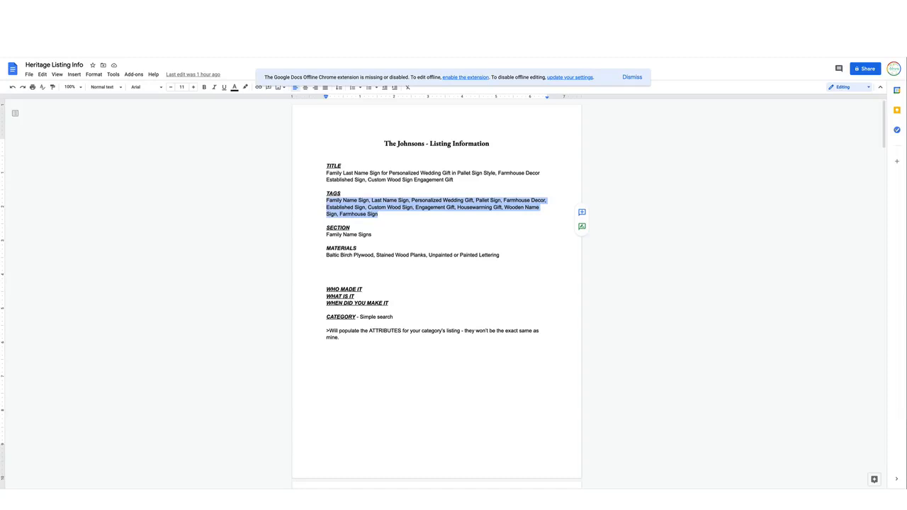
Return to the Etsy listing, paste the copied list into the Tags field and add the tags
key(ctrl+Tab)
click(305, 285)
key(ctrl+v)
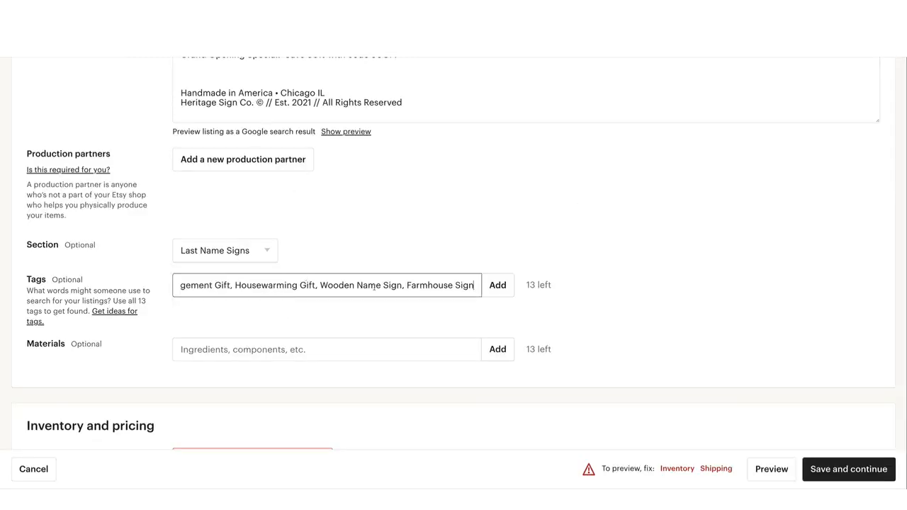
click(505, 286)
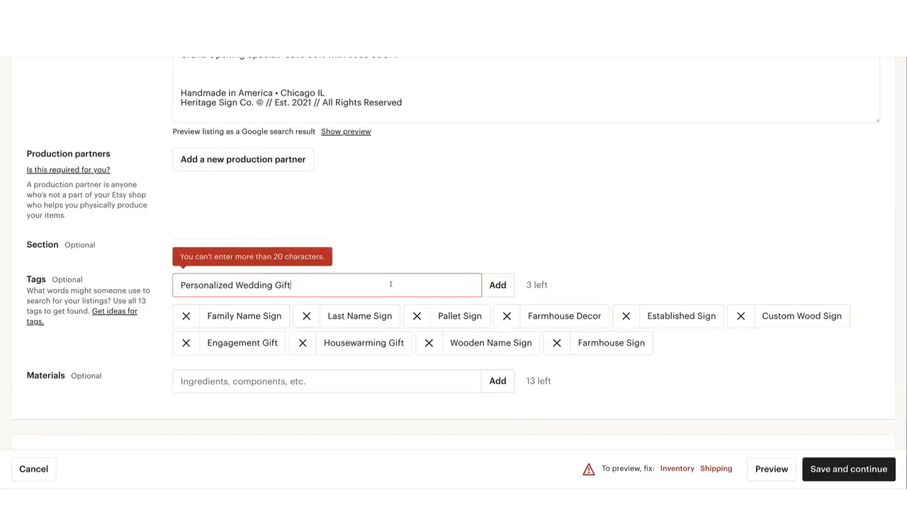
Rework the leftover tag text into "Personalized Wedding, Wedding Gift, Personalized Gift" and add these as the last three tags
click(272, 285)
text(, Wed )
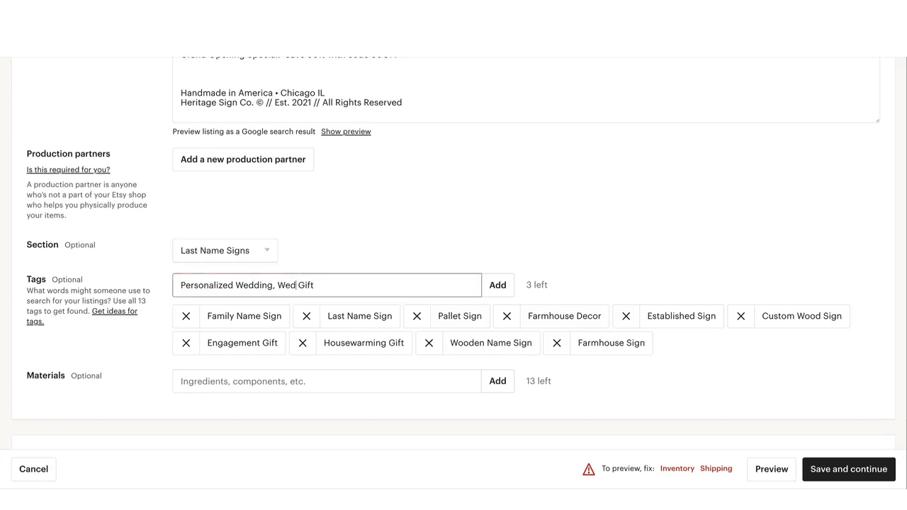
text(ding)
text(, person)
key(BackSpace)
key(BackSpace)
key(BackSpace)
key(BackSpace)
key(BackSpace)
key(BackSpace)
text(Personalized Gift)
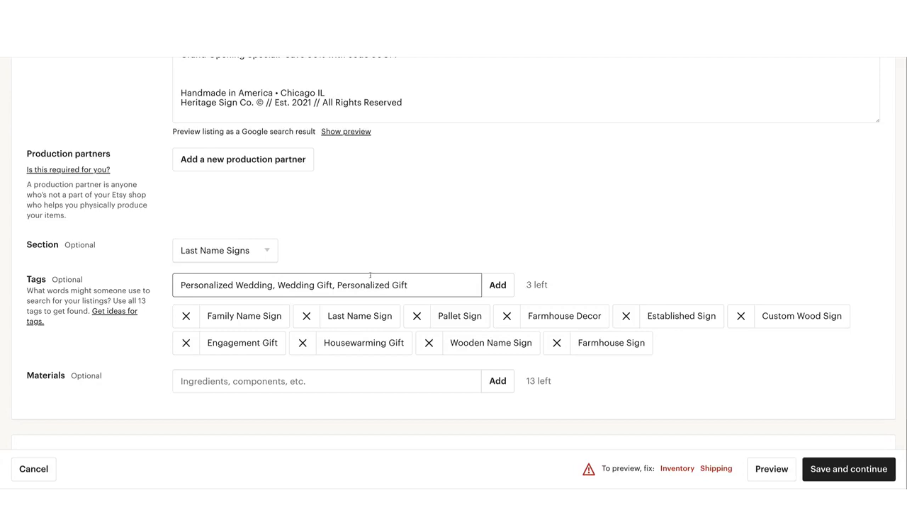
click(496, 287)
Copy "Baltic Birch Plywood, Stained Wood Planks, Unpainted or Painted Lettering" from the listing document and add it as the listing's materials
scroll(397, 234, down, 3)
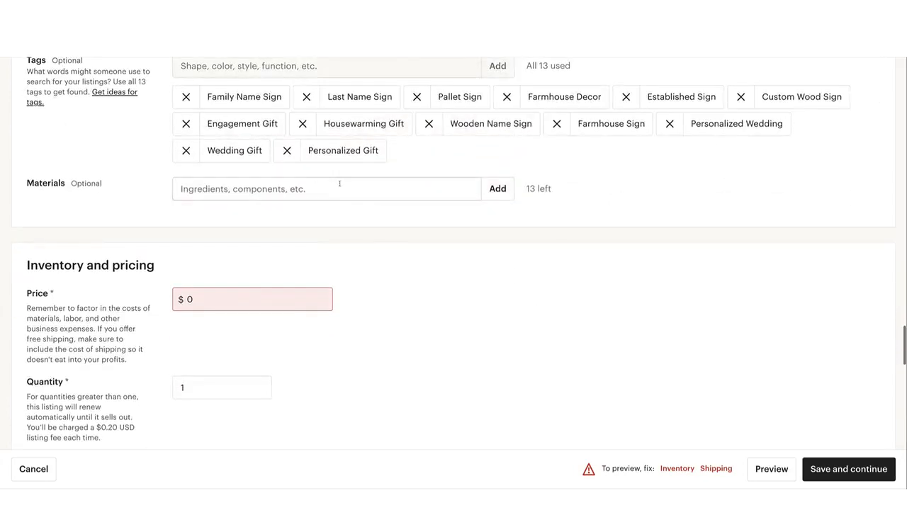
click(269, 42)
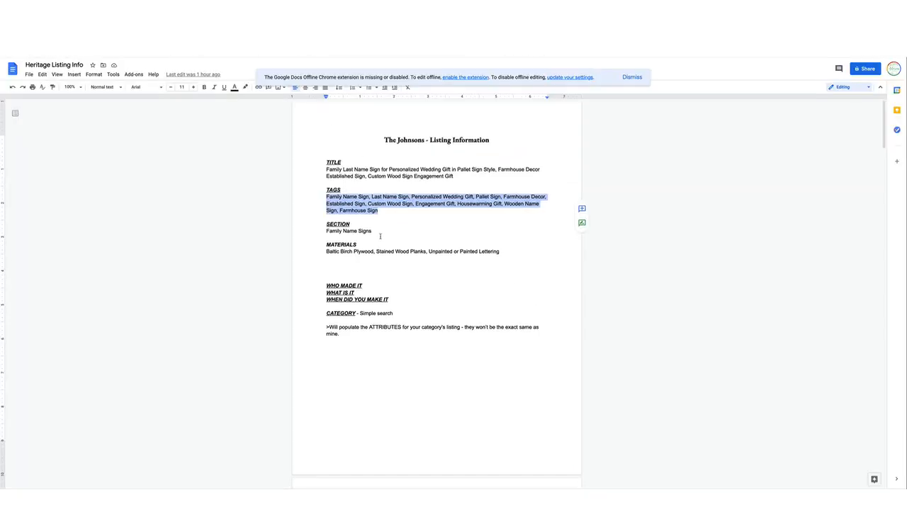
drag(500, 251, 321, 253)
key(super+c)
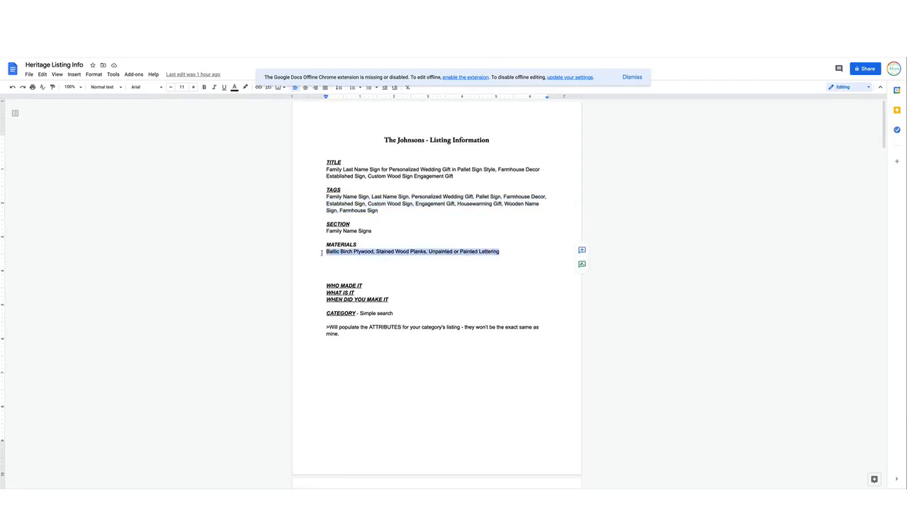
click(177, 43)
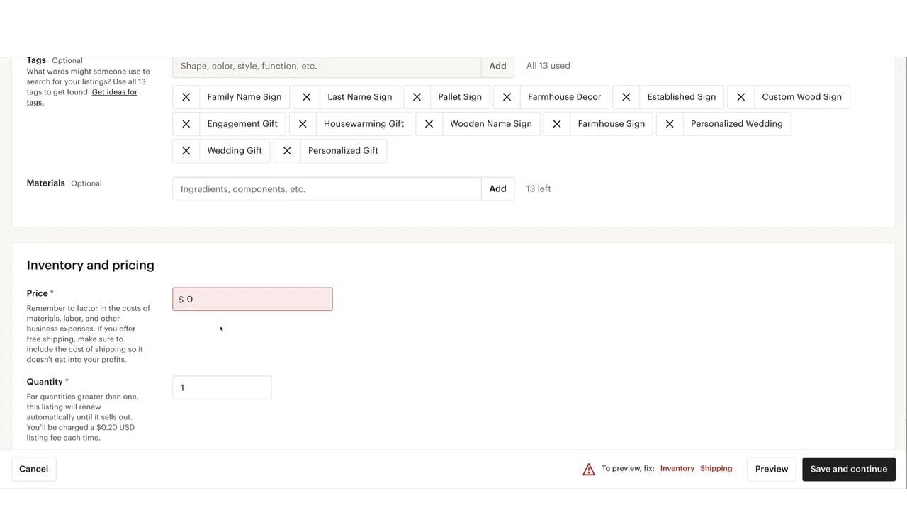
click(276, 189)
key(super+v)
click(500, 193)
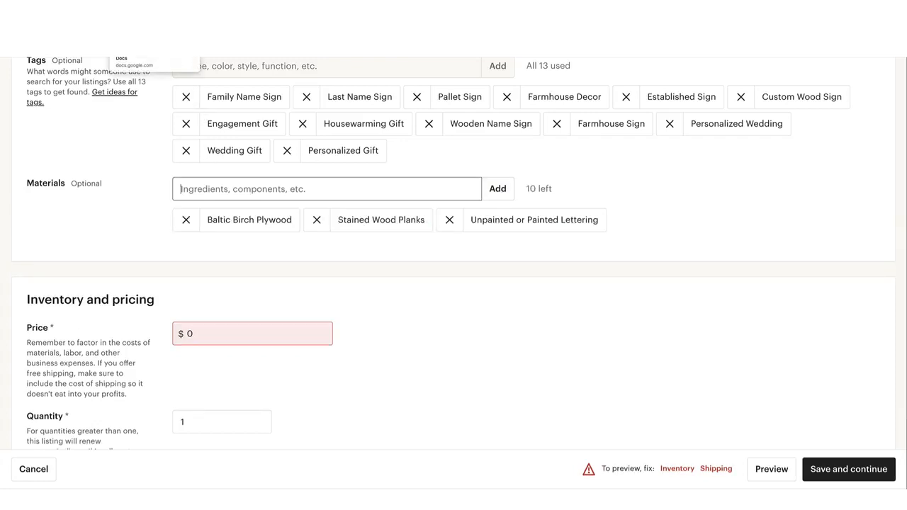
click(152, 38)
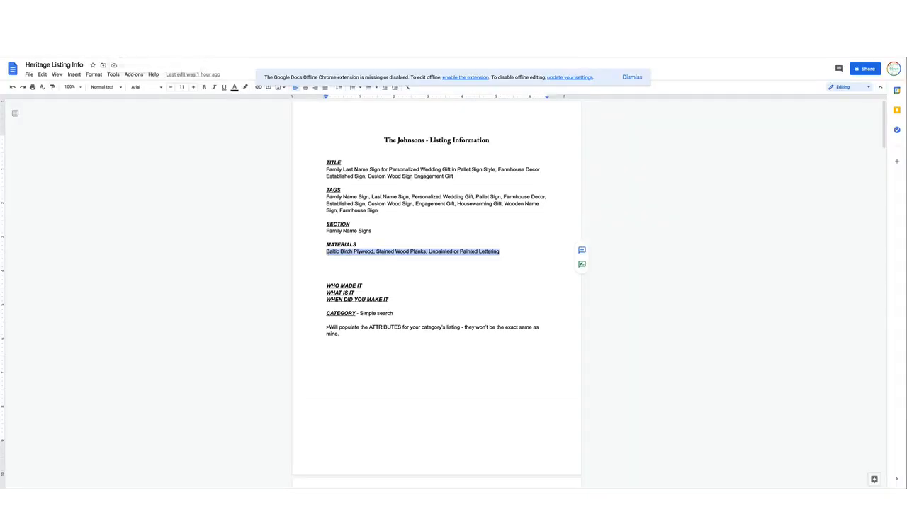
click(70, 38)
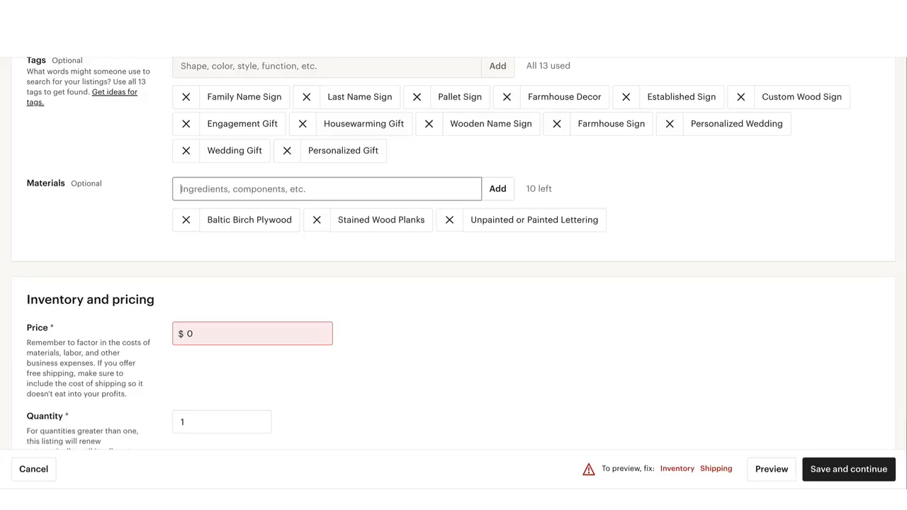
Set the listing's price to $1.00
click(253, 332)
scroll(253, 328, down, 2)
double_click(216, 185)
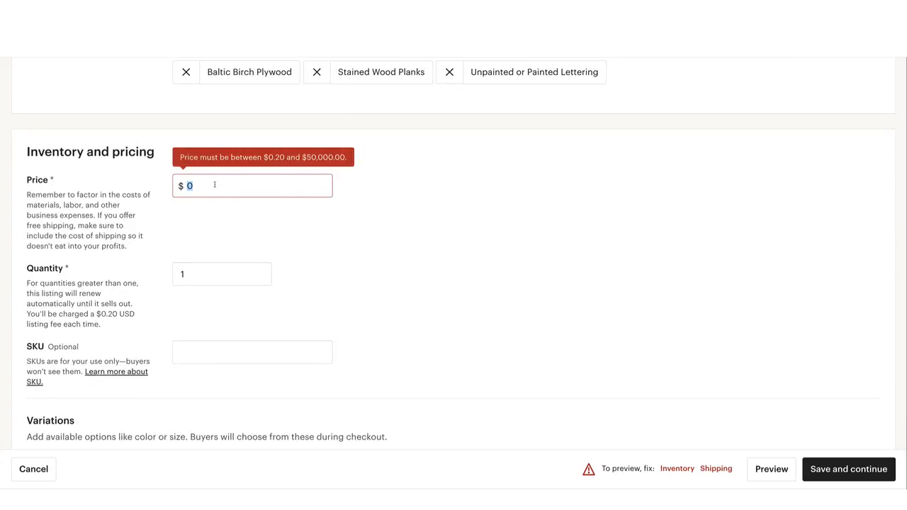
click(214, 185)
double_click(193, 186)
text(1)
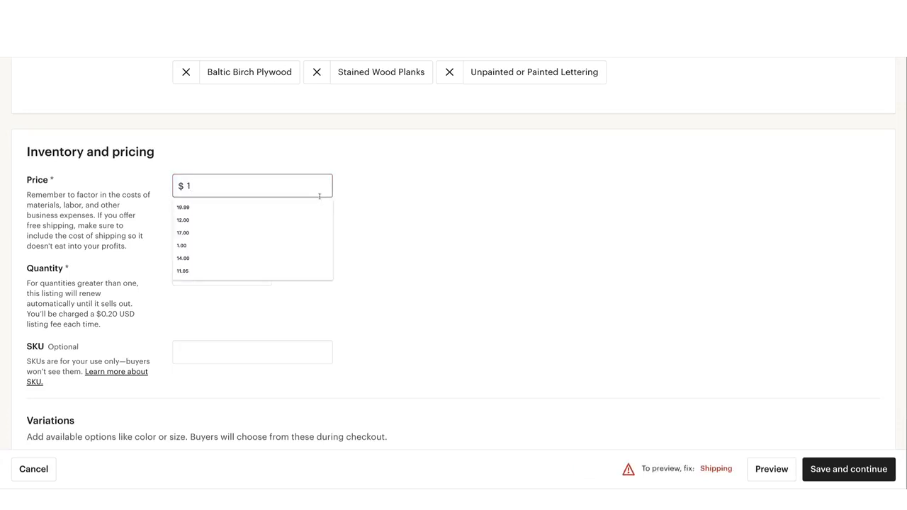
click(362, 196)
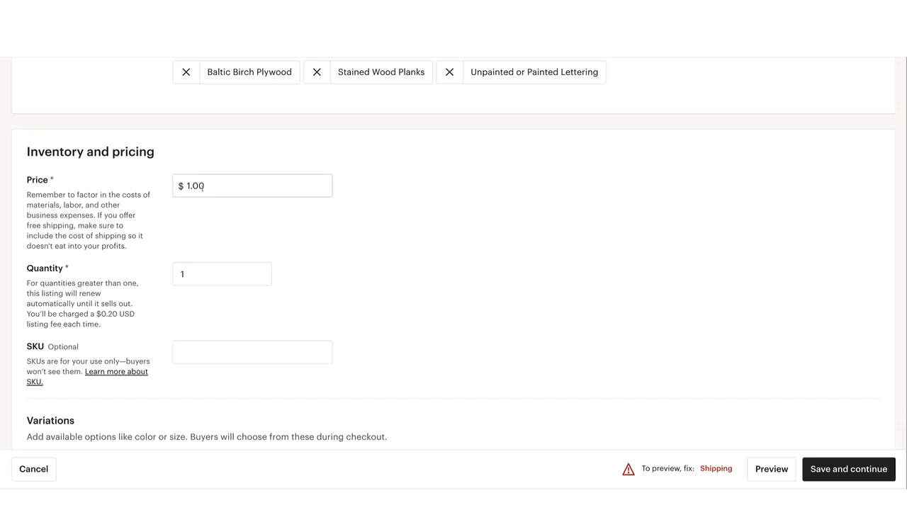
drag(186, 185, 207, 187)
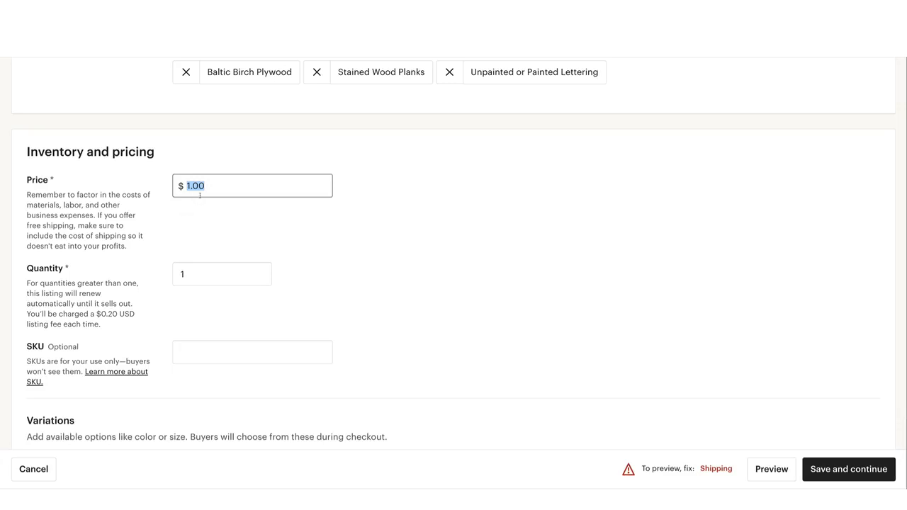
Set the listing's quantity to 999
scroll(380, 207, down, 2)
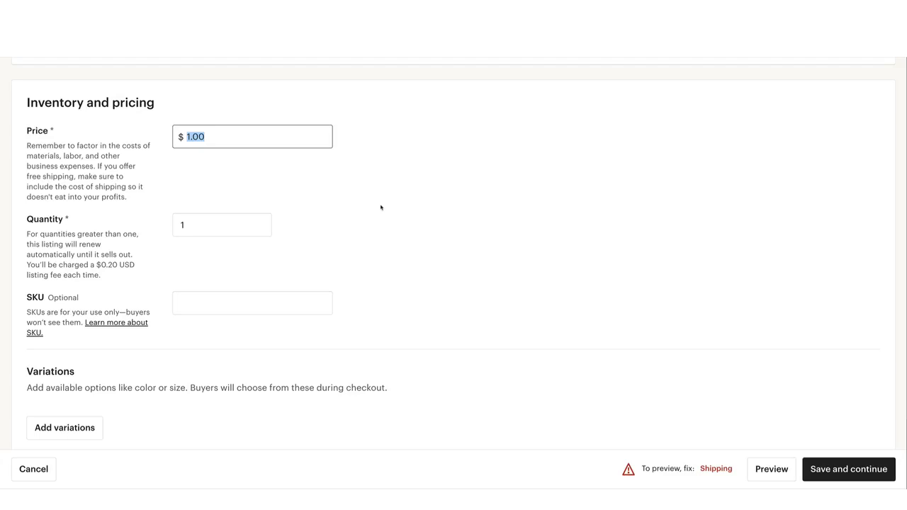
scroll(278, 196, down, 1)
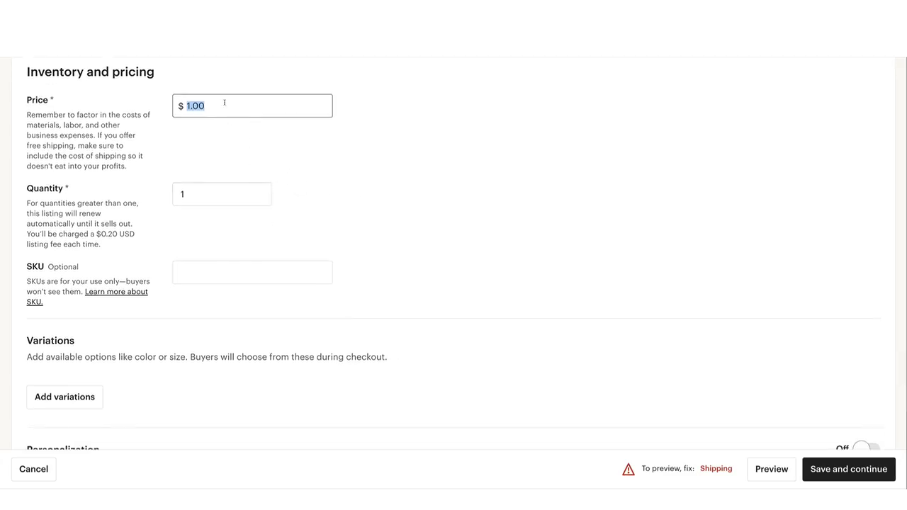
click(189, 193)
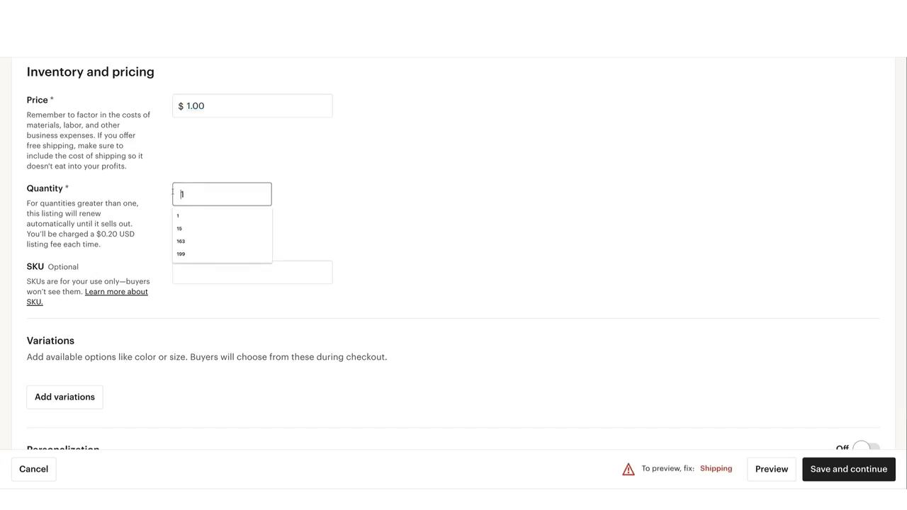
double_click(188, 194)
text(999)
click(277, 177)
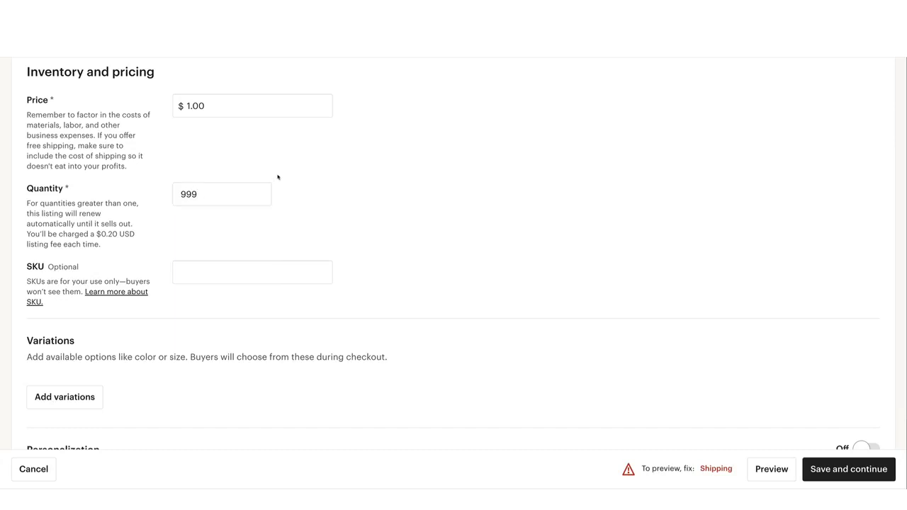
scroll(278, 177, down, 2)
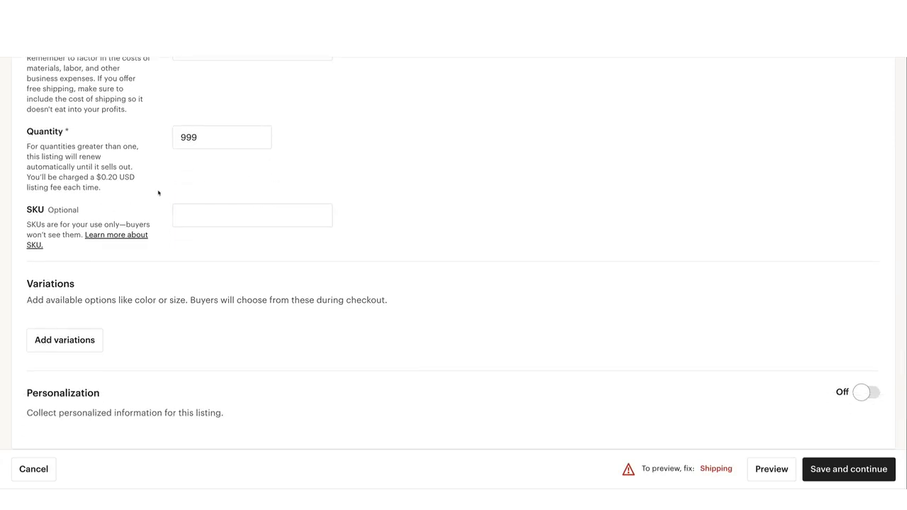
double_click(202, 137)
click(295, 143)
scroll(203, 139, down, 1)
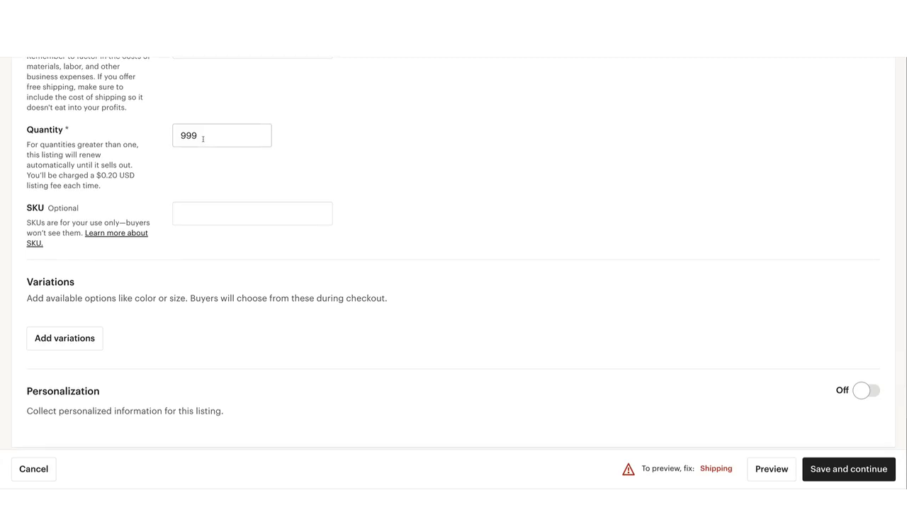
double_click(203, 139)
click(202, 139)
click(287, 139)
Start adding variations to the listing and open the choice of variation types
scroll(288, 140, down, 2)
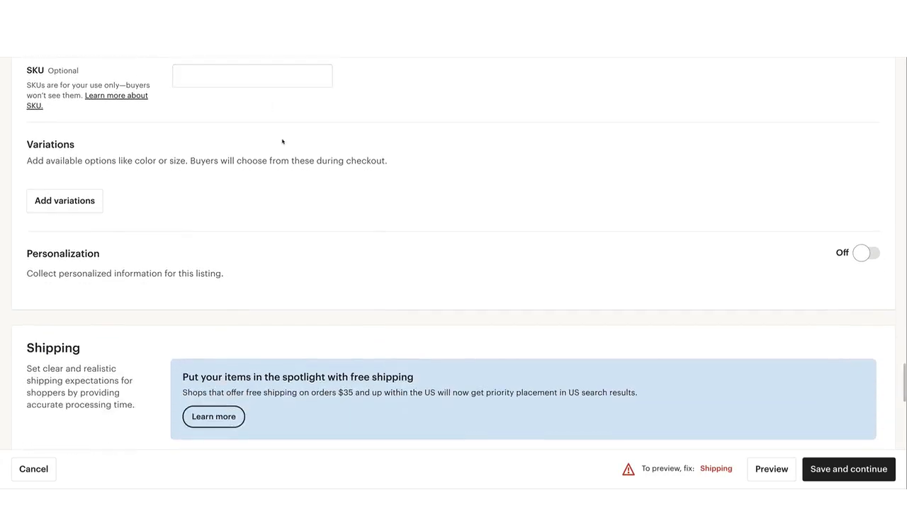
click(64, 201)
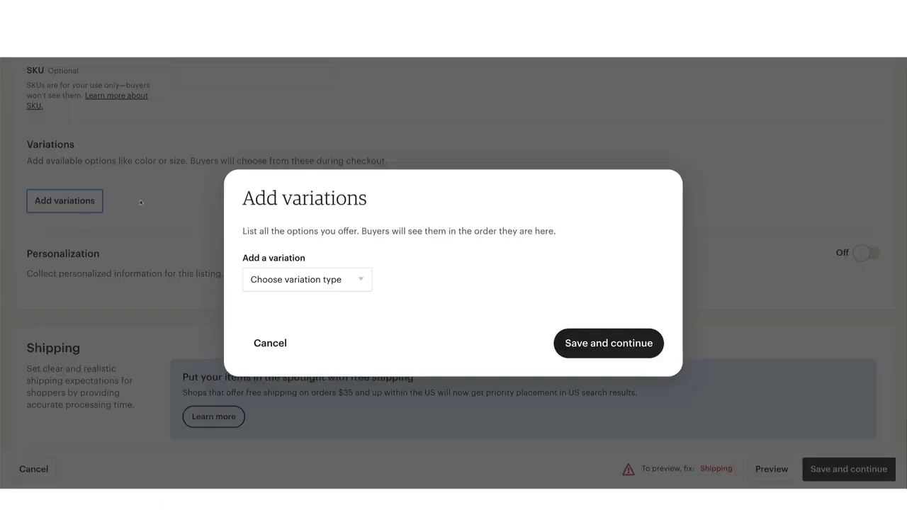
click(350, 284)
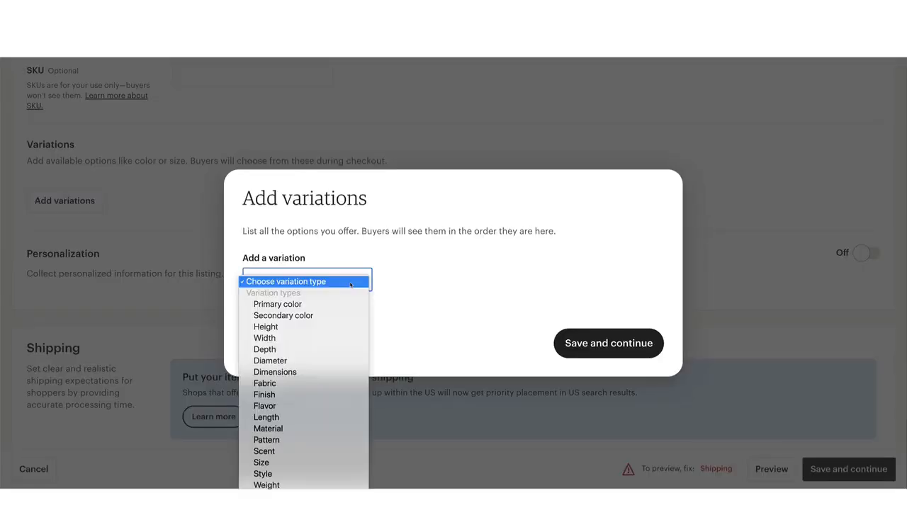
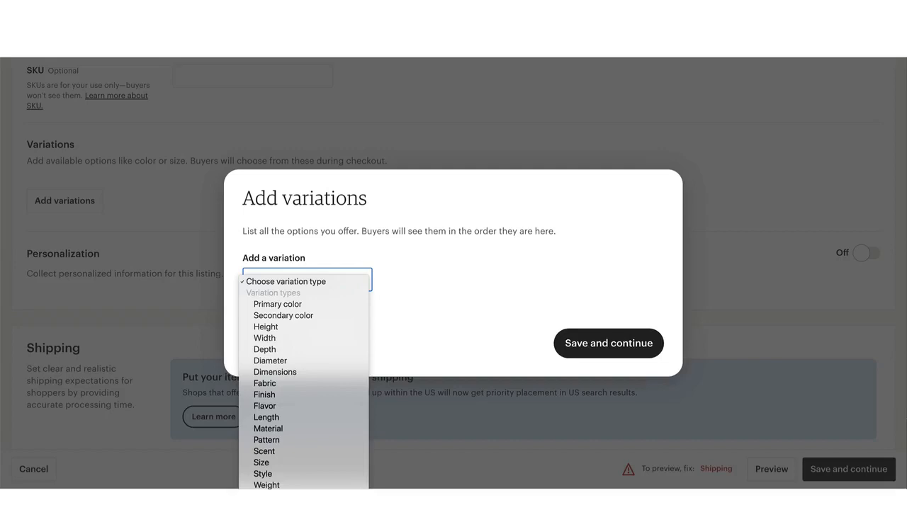
Choose to create a new custom variation and find the variation names in the listing document's VARIATIONS section
click(297, 504)
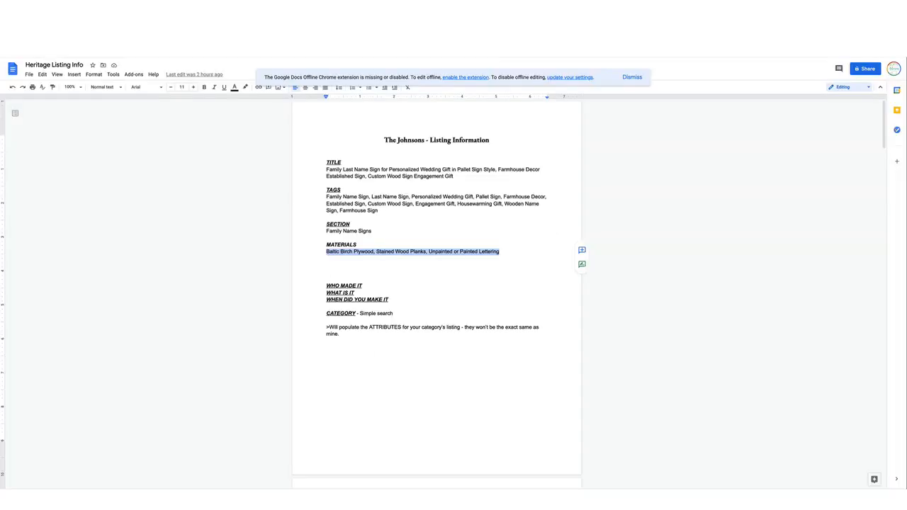
click(349, 274)
scroll(348, 274, down, 6)
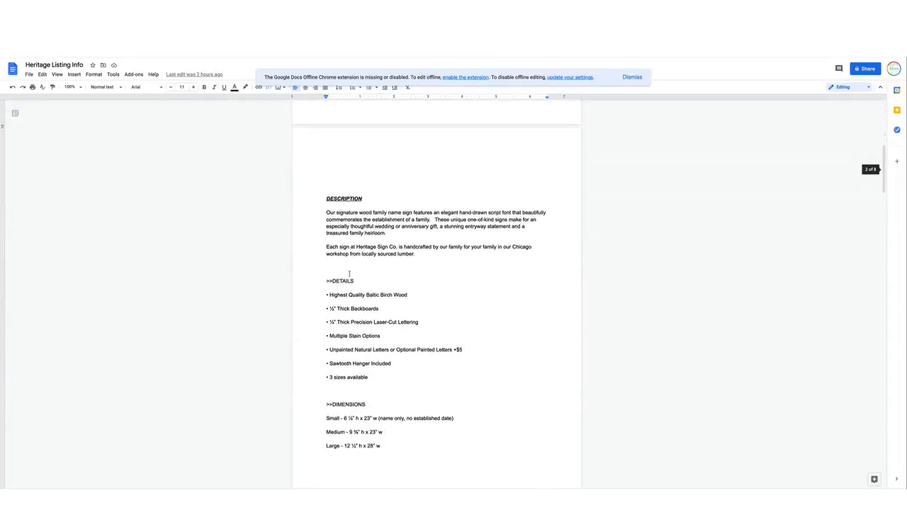
scroll(349, 274, down, 15)
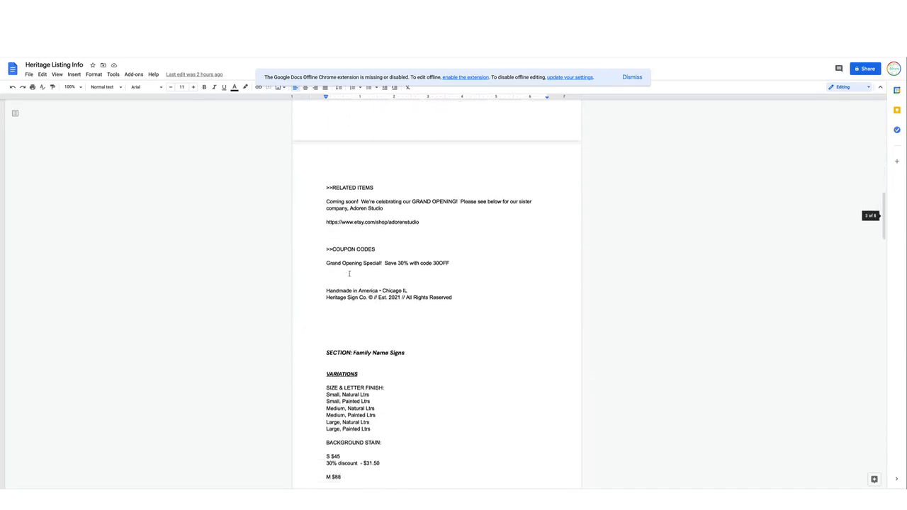
scroll(348, 273, down, 6)
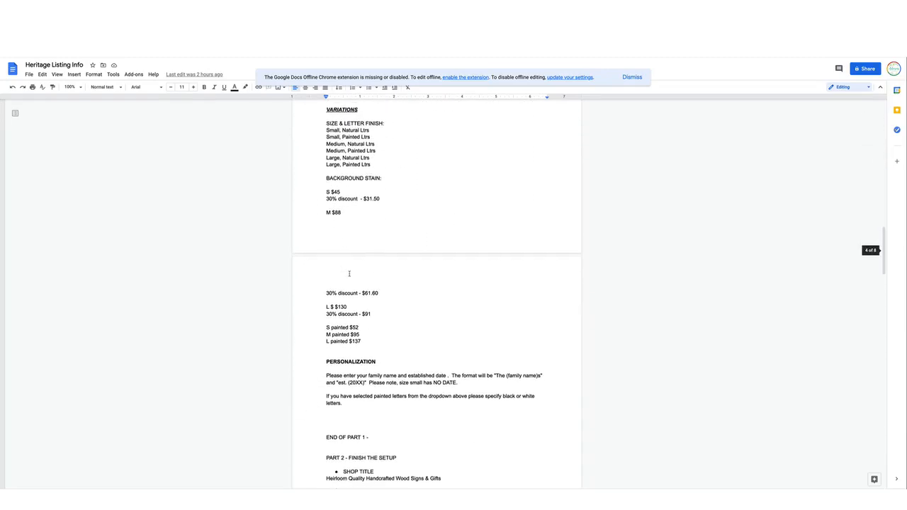
scroll(348, 274, up, 1)
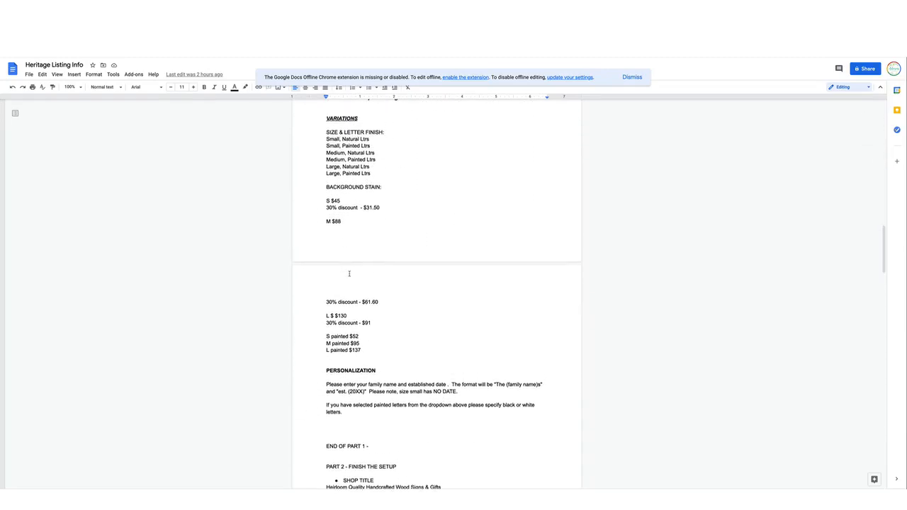
drag(327, 132, 388, 132)
click(350, 133)
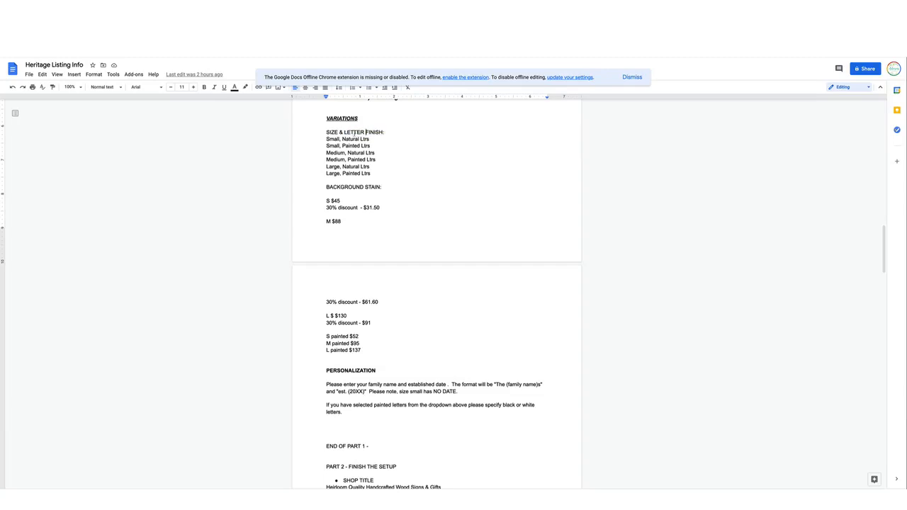
drag(323, 184, 382, 187)
click(379, 174)
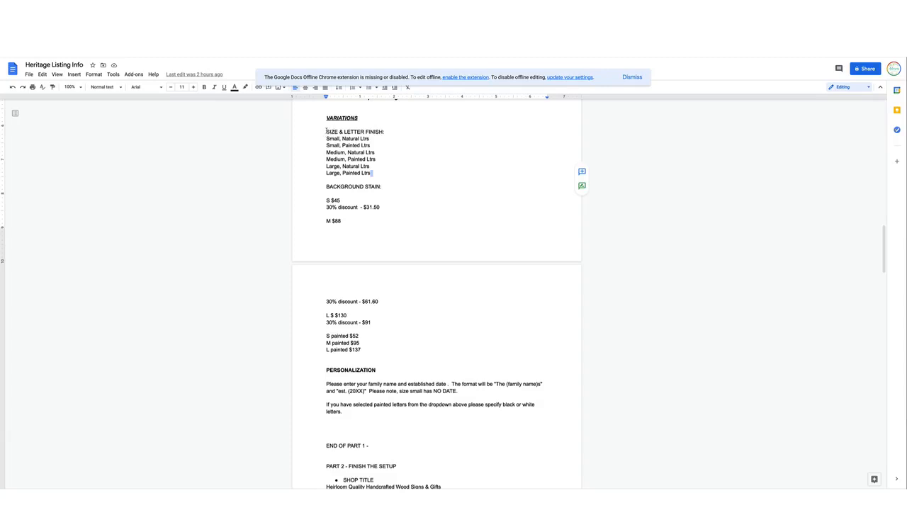
Copy "SIZE & LETTER FINISH" from the listing document and add it as the custom variation's name
drag(327, 132, 381, 131)
key(super+c)
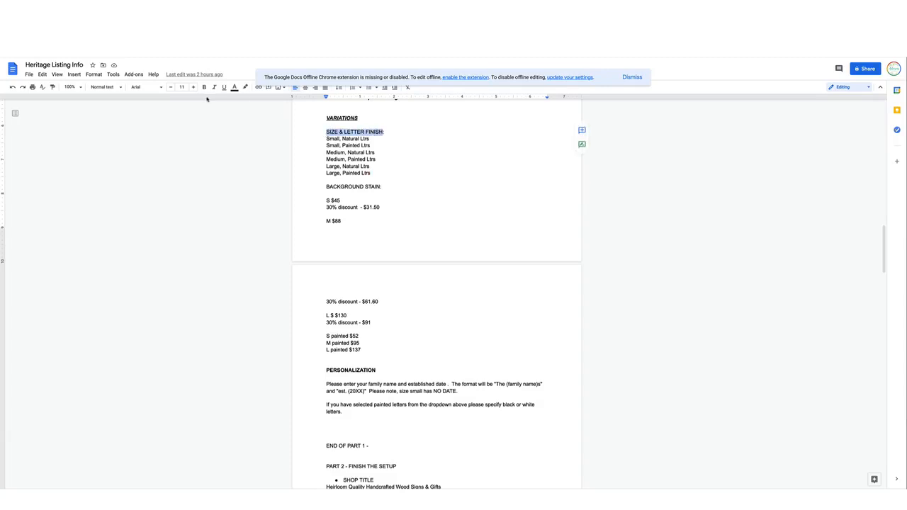
key(ctrl+Tab)
click(324, 275)
key(super+v)
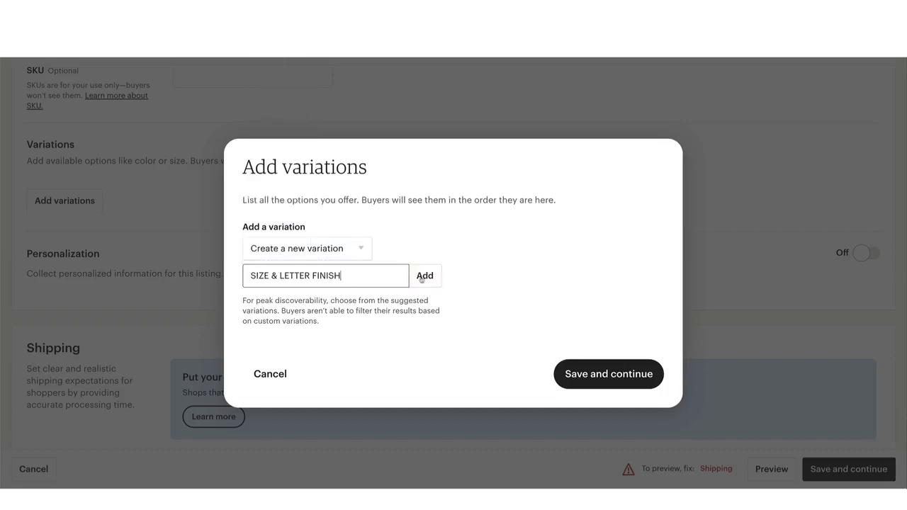
click(425, 276)
Copy "Small, Natural Ltrs" from the listing document and add it as the first size and letter finish option
key(ctrl+shift+Tab)
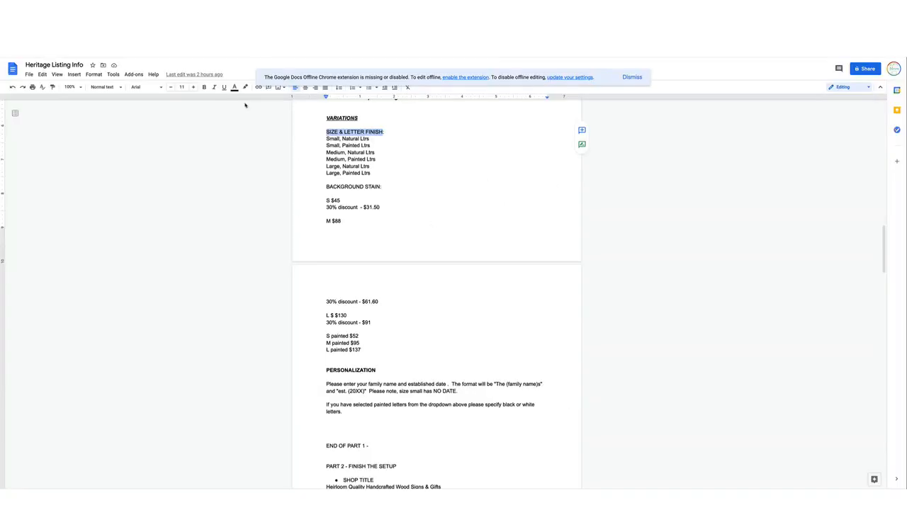
drag(327, 139, 370, 141)
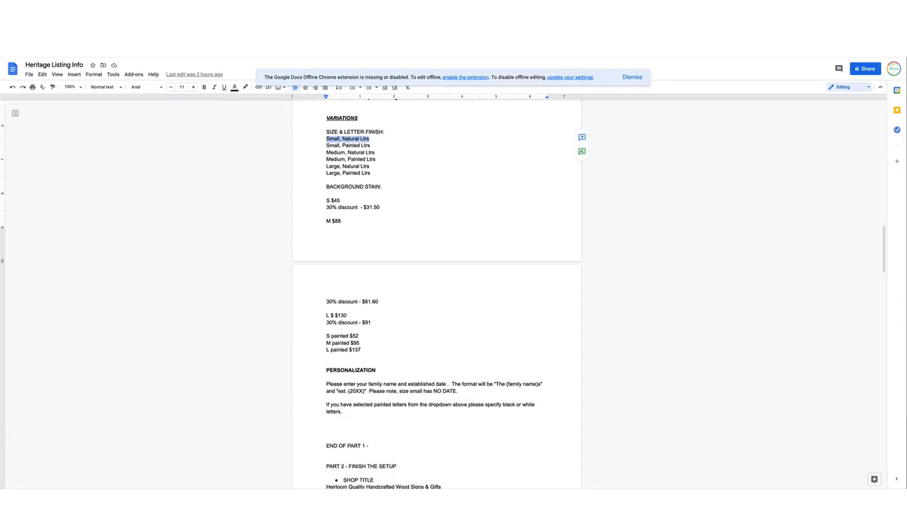
key(super+c)
key(ctrl+Tab)
click(532, 215)
key(super+v)
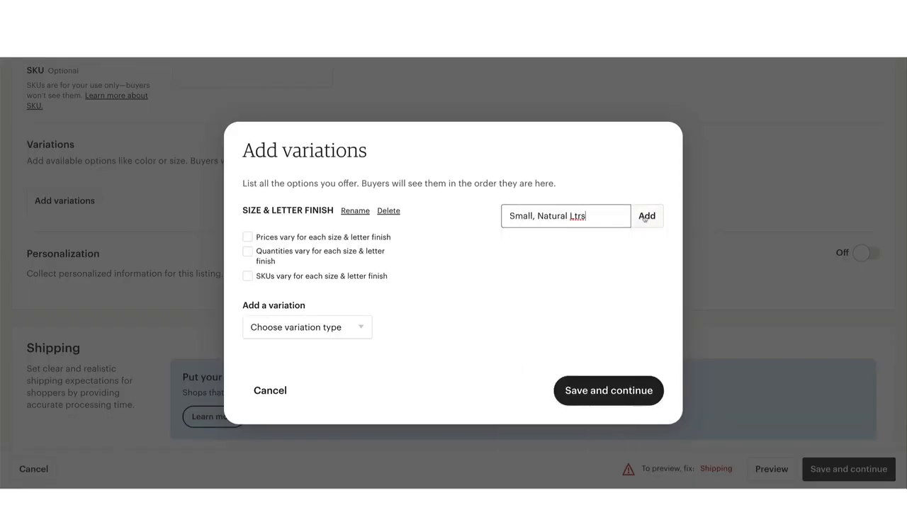
click(645, 217)
Add "Medium, Natural Ltrs" and "Large, Natural Ltrs" as size and letter finish options
click(564, 214)
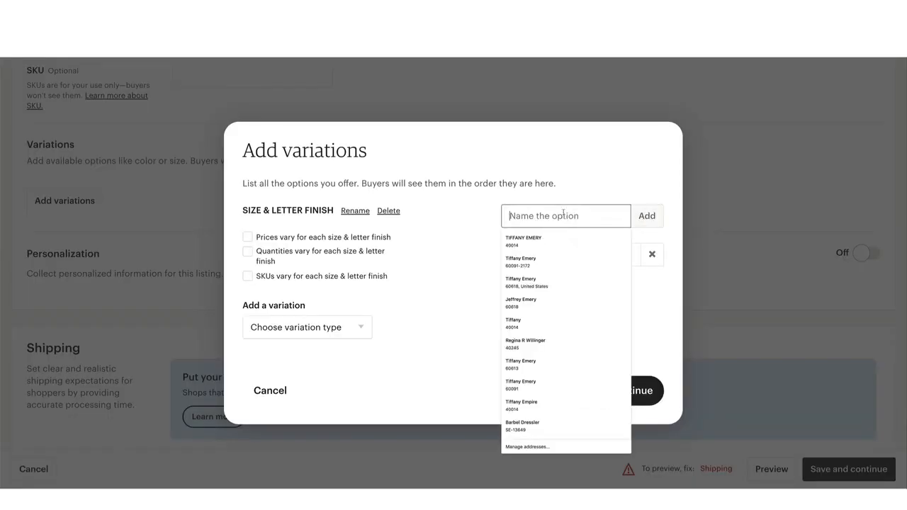
text(Me)
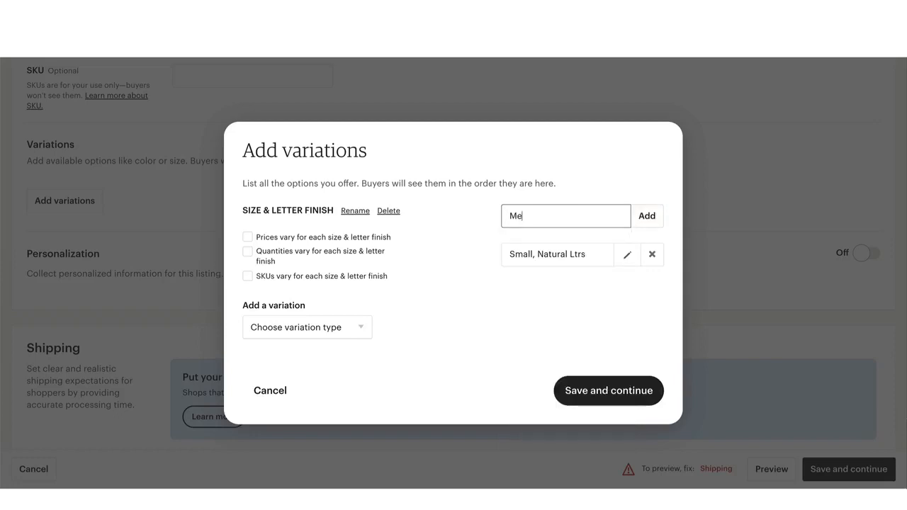
text(dium, Natural Ltrs)
key(Return)
text(Lar)
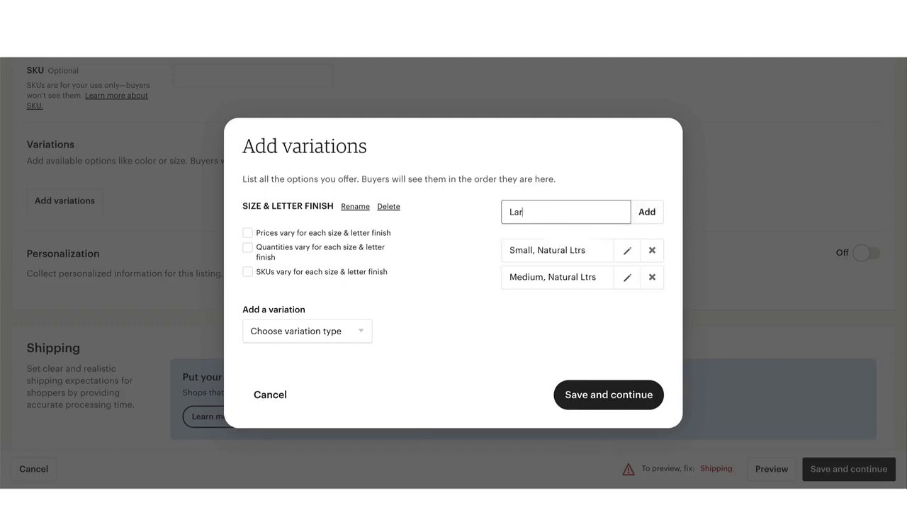
text(ge, Natural Ltrs)
key(Return)
Add the options "Small, Painted Ltrs", "Medium, Painted Ltrs" and "Large Painted Ltrs" to the size and letter finish variation
text(Small)
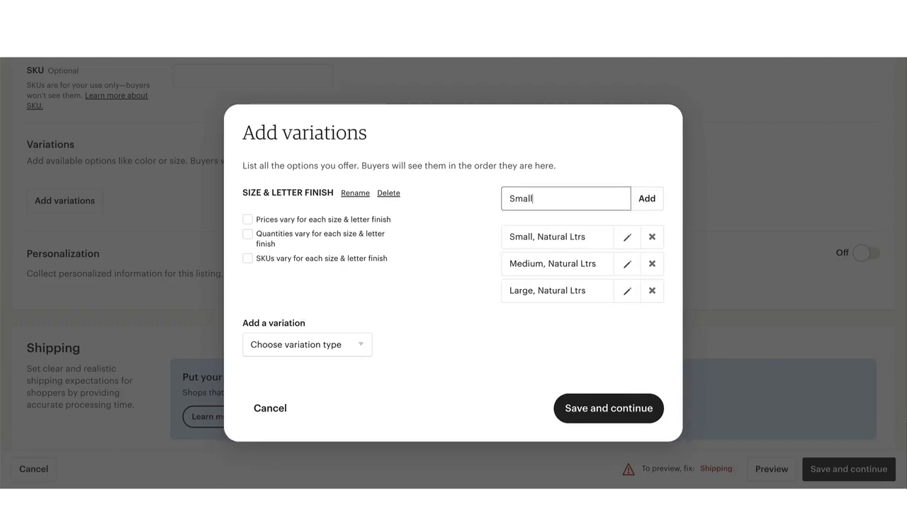
text(, Painted Ltrs)
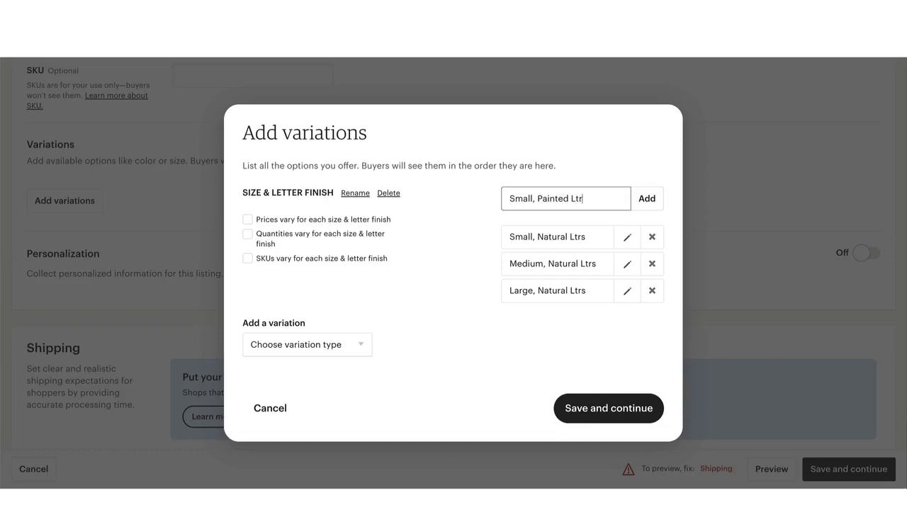
key(Return)
text(Med)
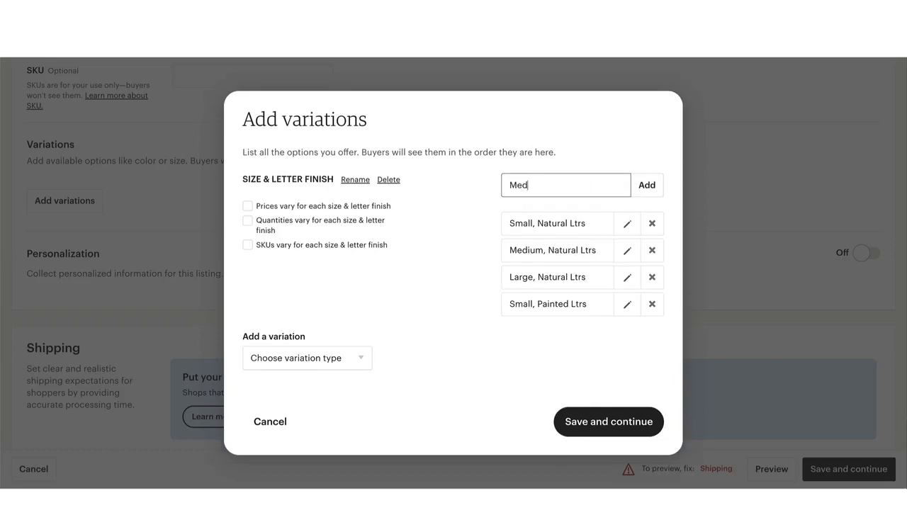
text(ium, Painted Ltrs)
key(Return)
text(Large P)
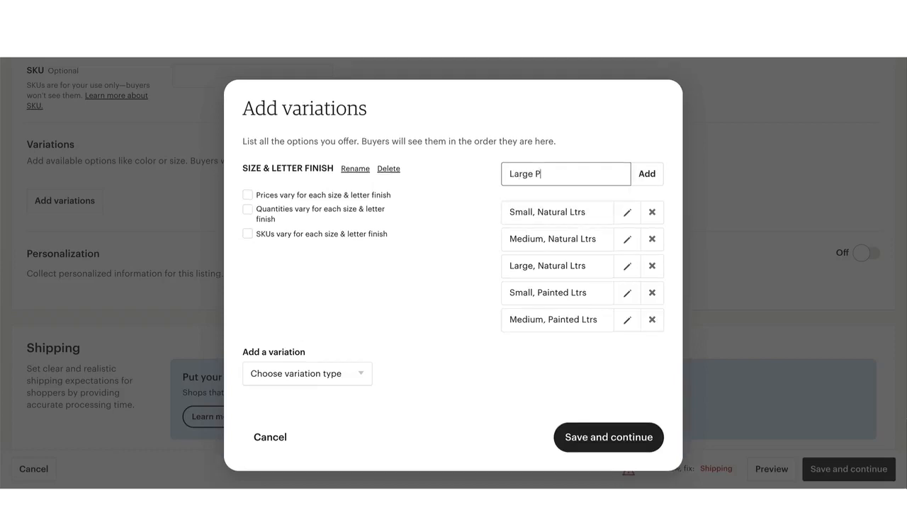
text(ainted Ltrs)
key(Return)
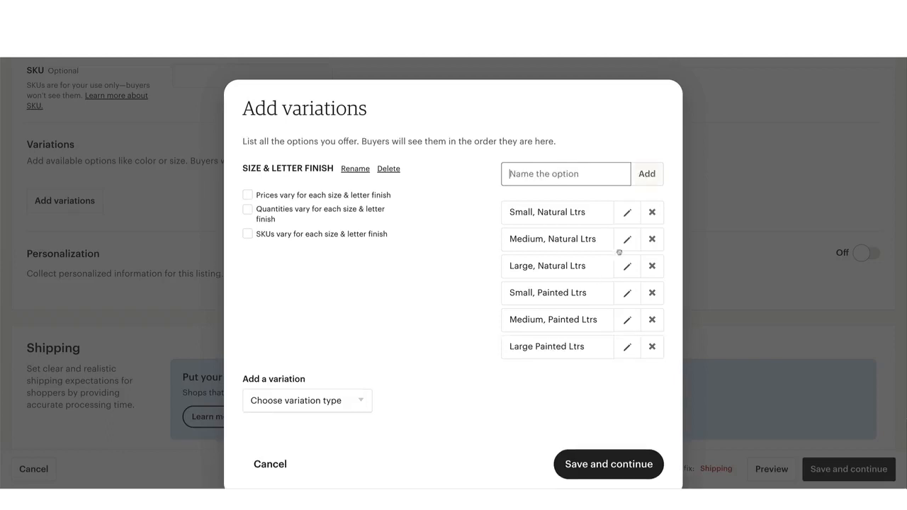
Try "Small, Natural Letters" as a size and letter finish option name, and clear the entry
click(581, 175)
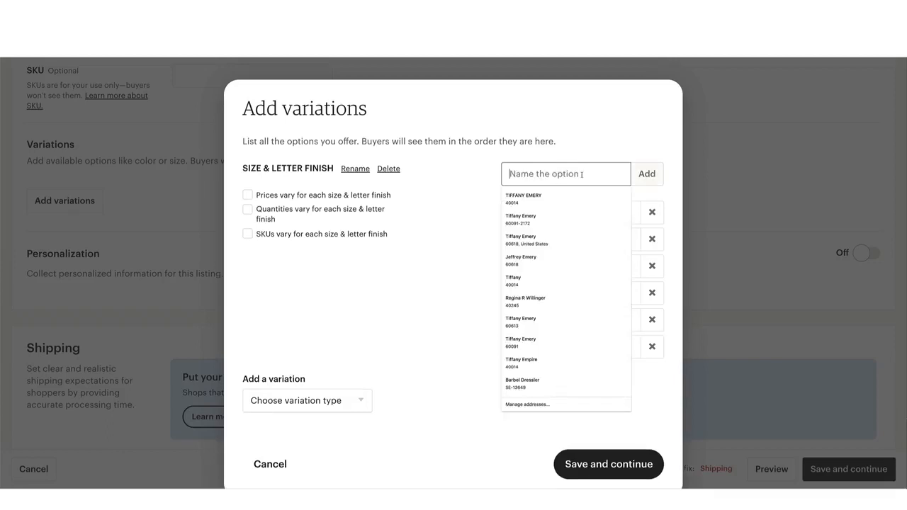
click(457, 190)
click(556, 174)
text(Small, Natural L)
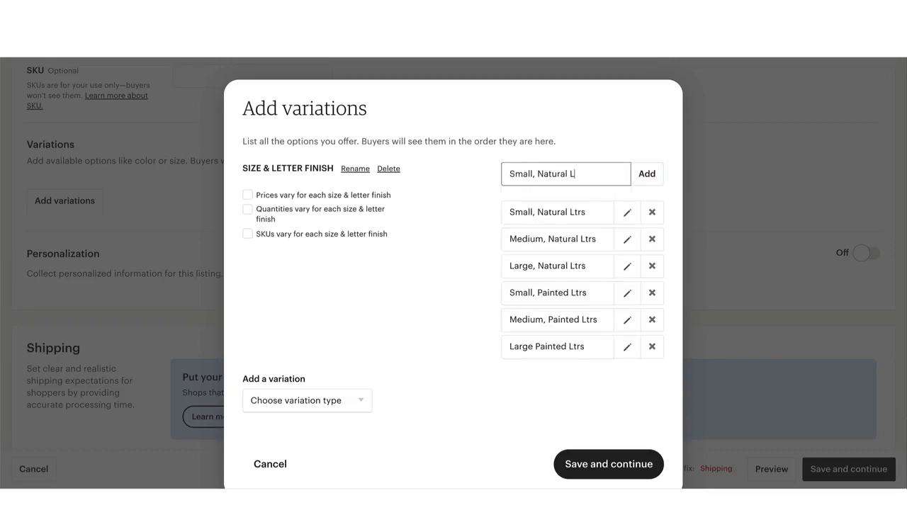
text(etters)
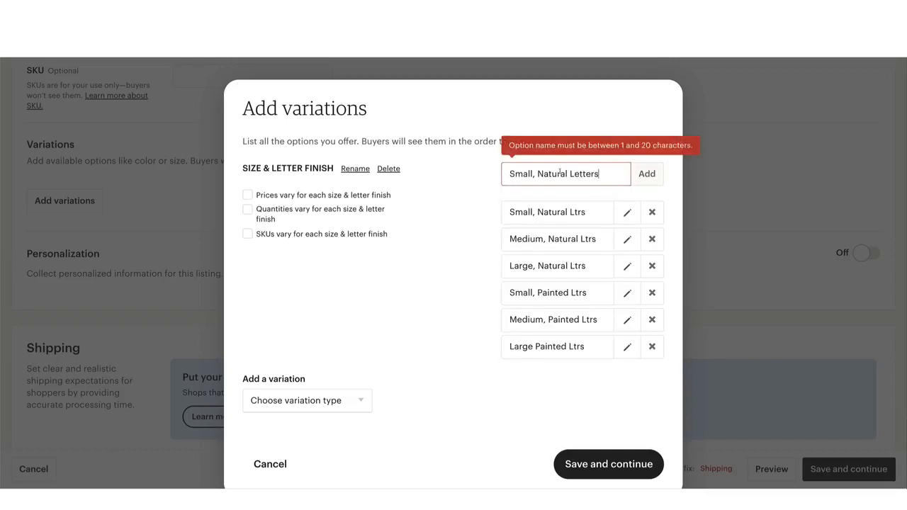
drag(602, 173, 505, 172)
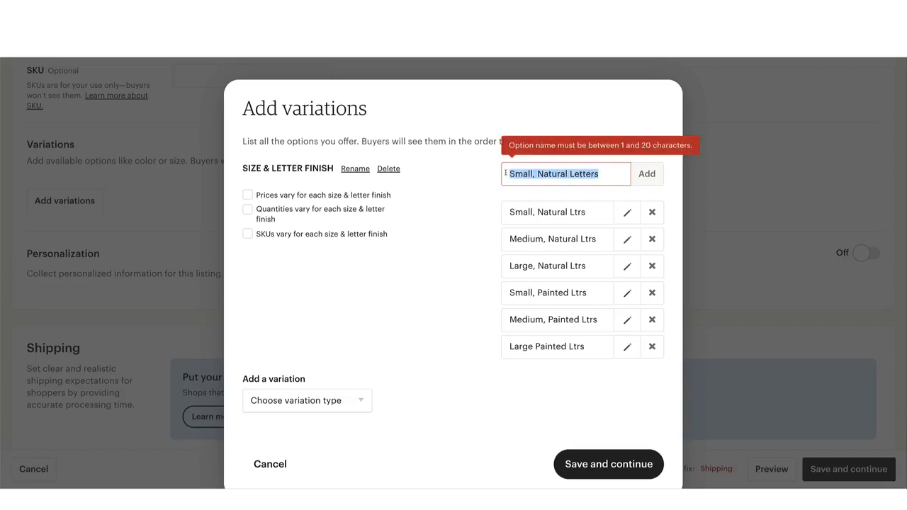
key(BackSpace)
click(452, 194)
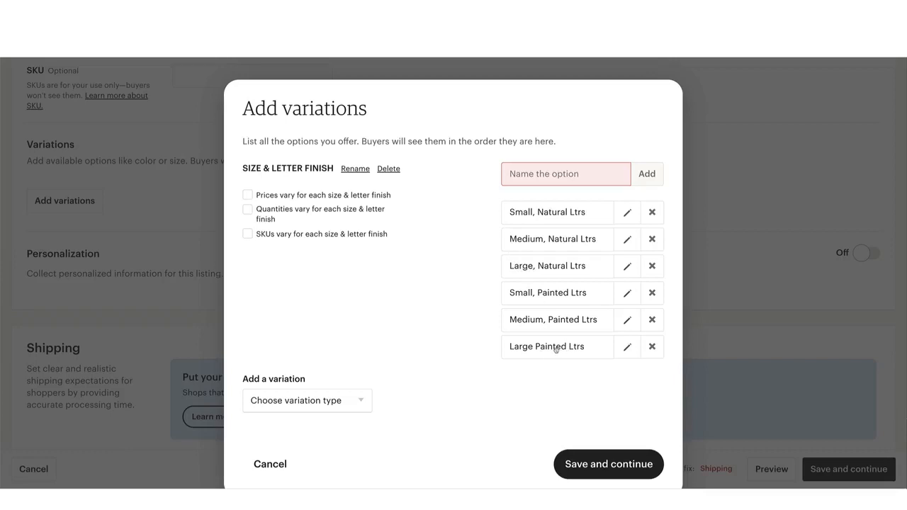
Let prices vary for each size and letter finish, and add a second custom variation named "BACKGROUND STAIN", copied from the listing document
click(249, 195)
click(358, 399)
scroll(359, 400, down, 5)
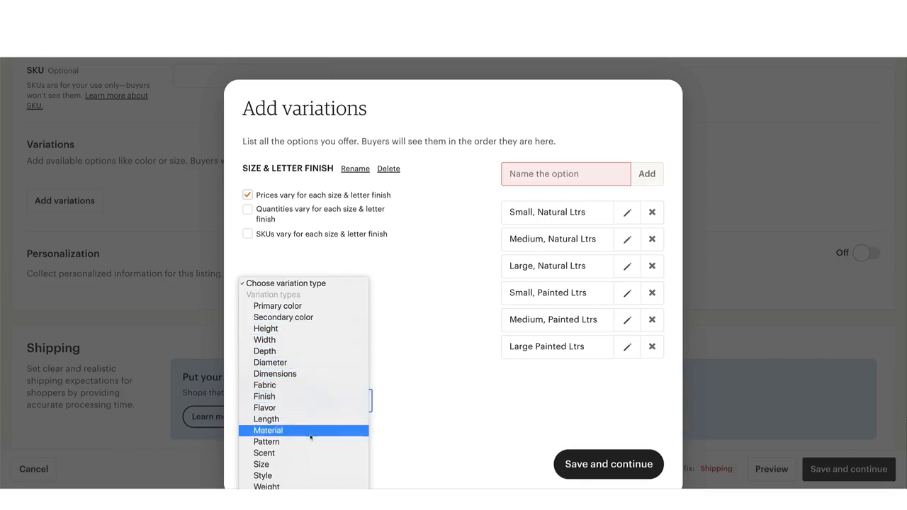
click(301, 504)
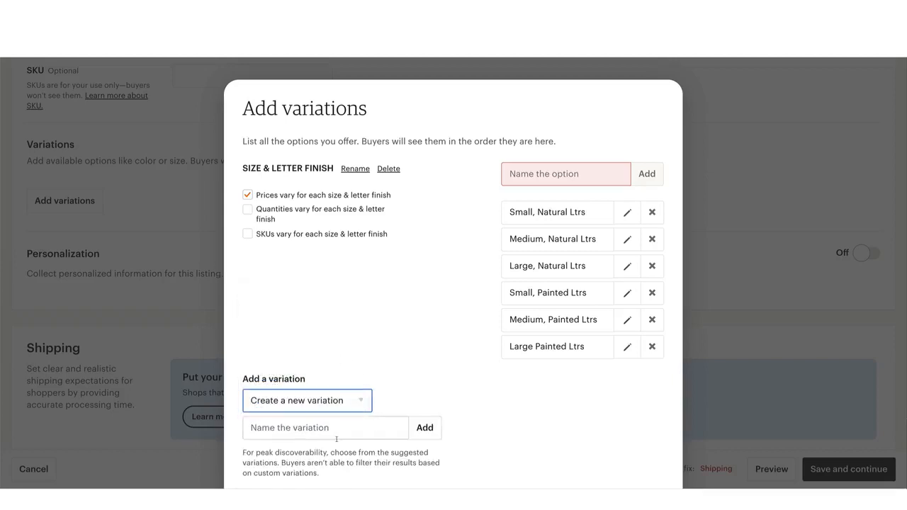
key(ctrl+Tab)
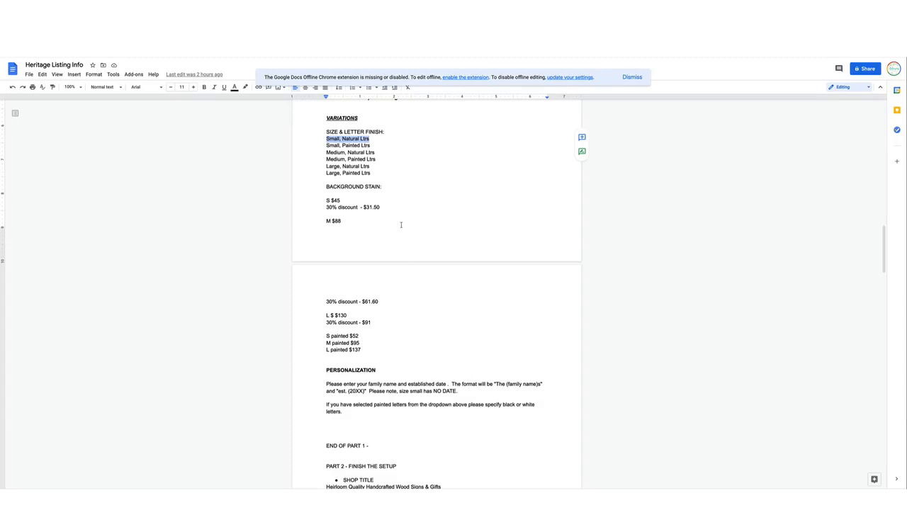
drag(384, 187, 325, 187)
key(ctrl+c)
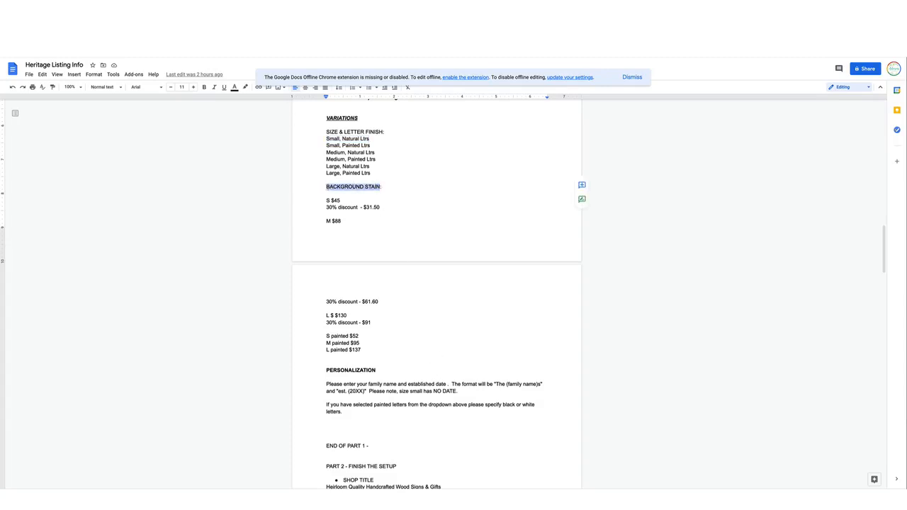
key(ctrl+shift+Tab)
click(277, 427)
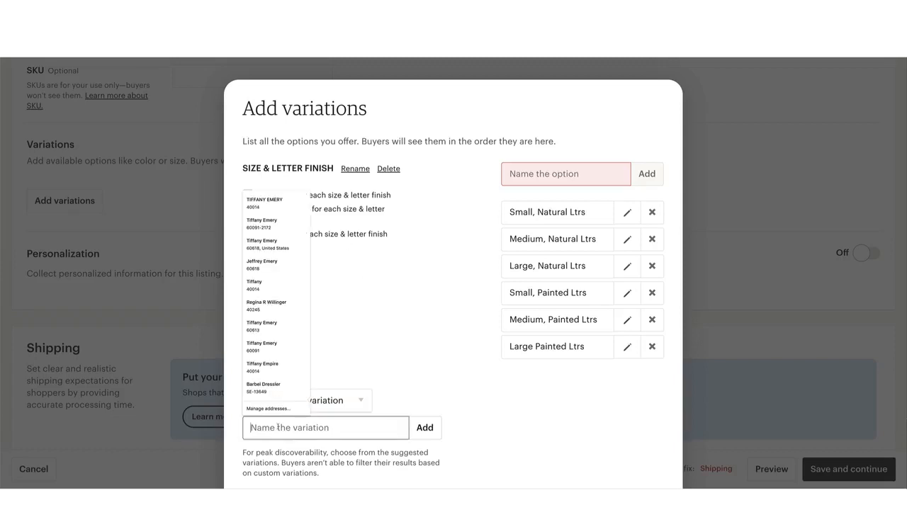
key(ctrl+v)
key(BackSpace)
click(424, 428)
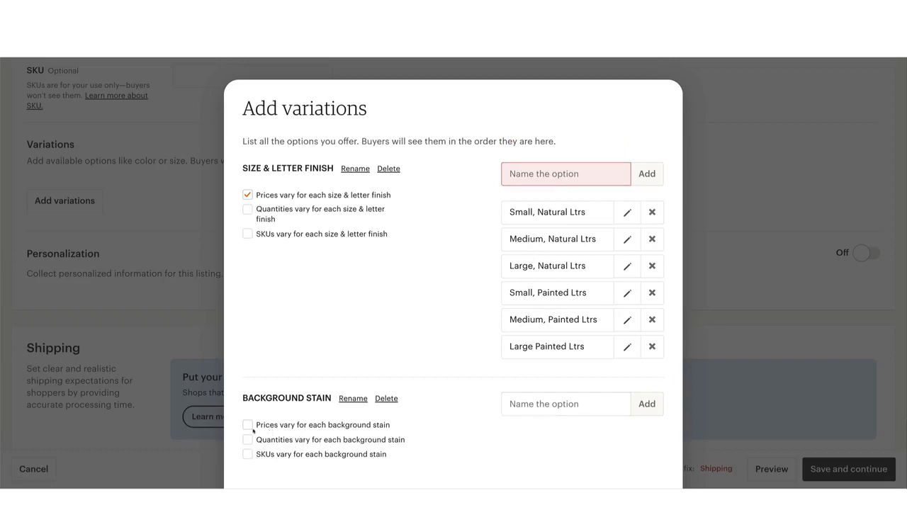
Add "Natural/No Stain" and "Clearcoat" as options of the background stain variation
scroll(360, 423, down, 2)
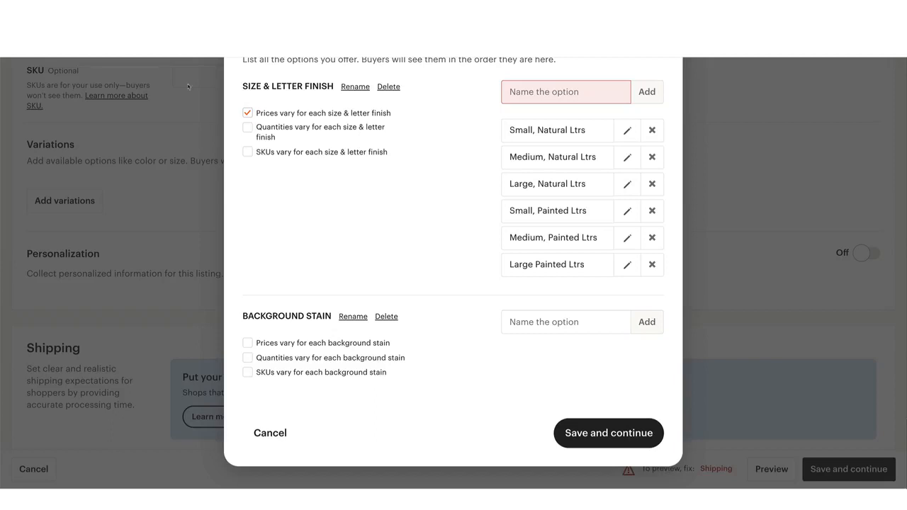
click(616, 321)
text(Natural/No Stain)
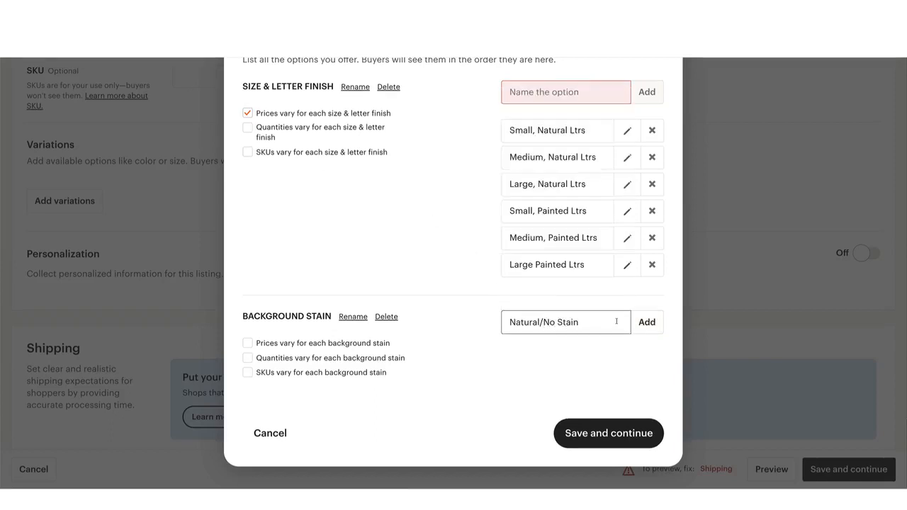
key(Return)
text(Clearcoat)
key(Return)
Add the background stain options "Golden Pecan", "Golden Oak" and "Whitewash"
text(Golden P)
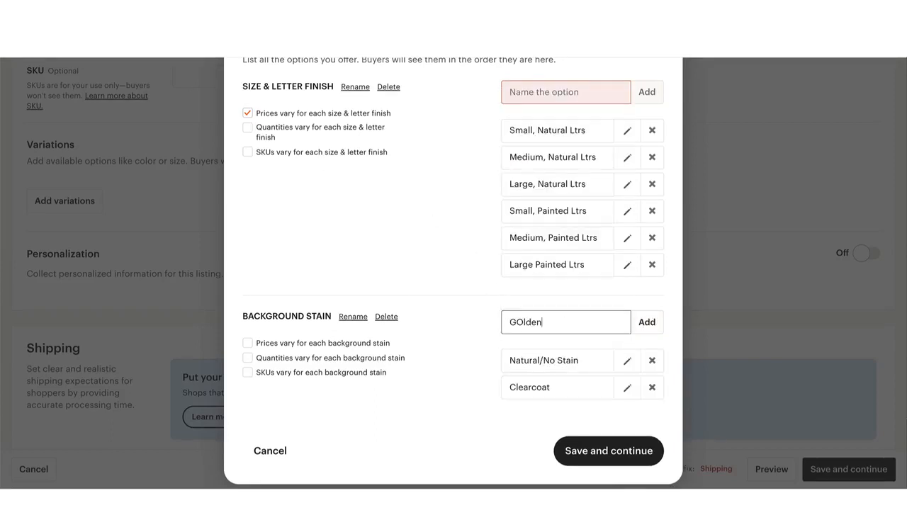
text(ecan)
key(Return)
text(Golden Oak)
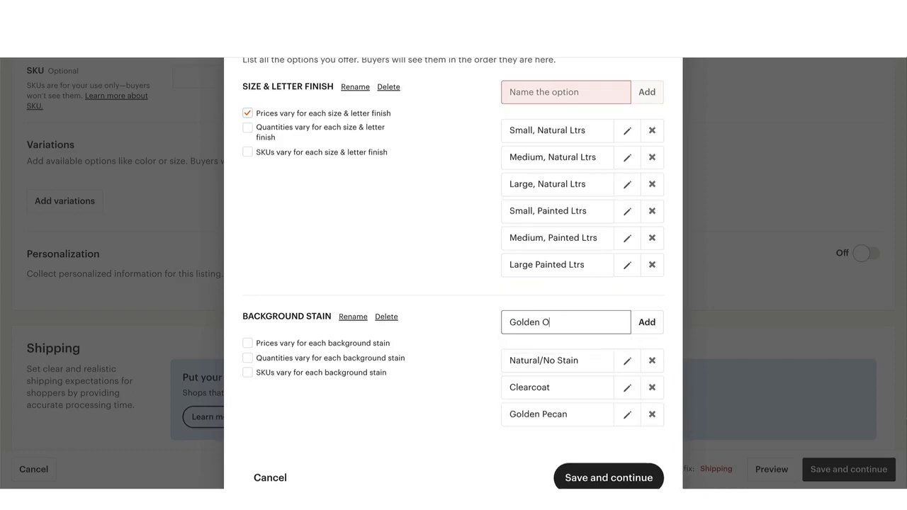
key(Return)
text(Whitewash)
key(Return)
Add the background stain options "Sunbleach", "Early American" and "Special Walnut"
text(Sunbleached)
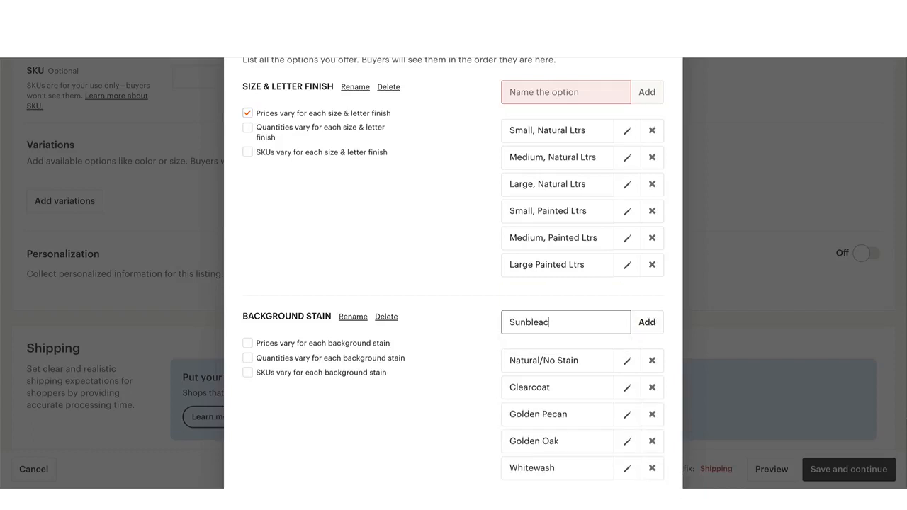
key(Return)
text(Early American)
key(Return)
text(Special Walnut)
key(Return)
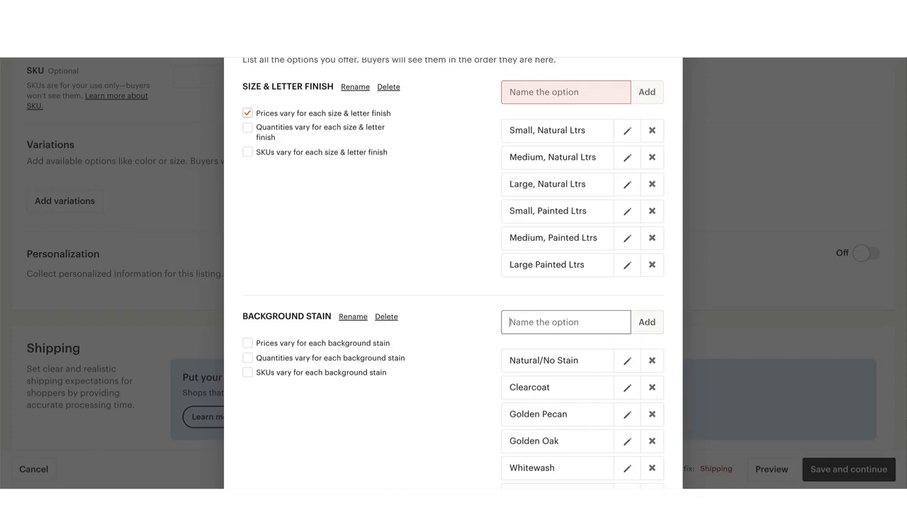
Add the background stain options "Classic Grey", "Weathered Grey", "Aged Barrel", "Gunstock" and "English Chestnut"
text(Classic)
key(Return)
text(Weathered Grey)
key(Return)
text(Aged B)
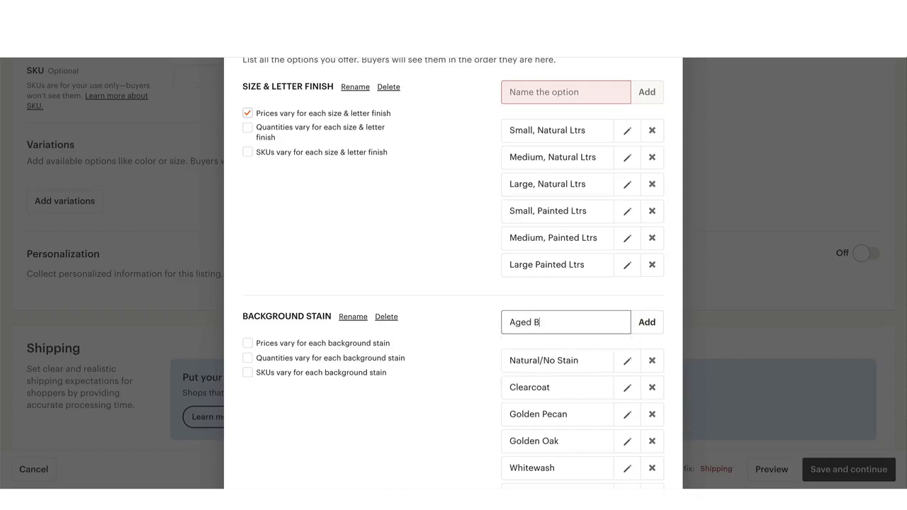
key(Return)
text(English Ch)
key(Return)
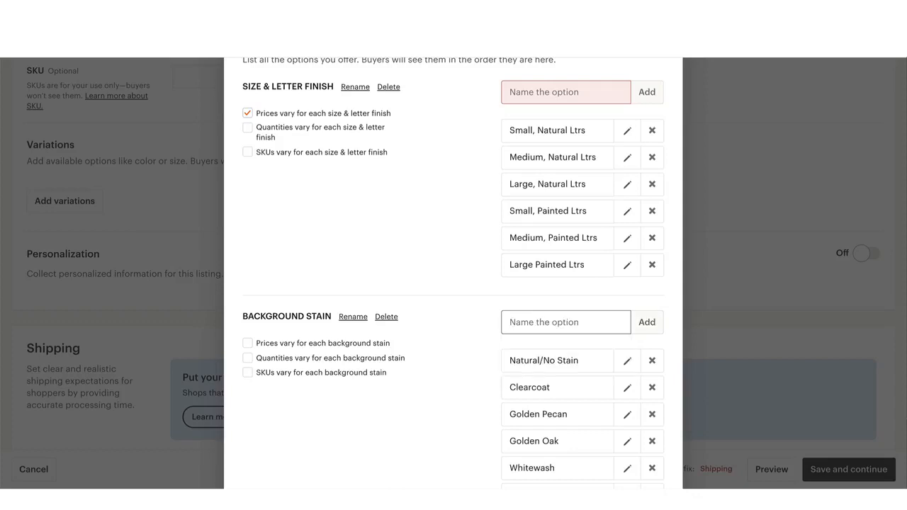
Add "Dark Walnut", "Jacobean" and "Ebony" as the last background stain options
text(Dark Walnut)
key(Return)
text(Jaco)
key(Return)
key(Return)
Review the complete list of background stain options and save the listing's variations
scroll(510, 347, down, 4)
scroll(509, 345, down, 2)
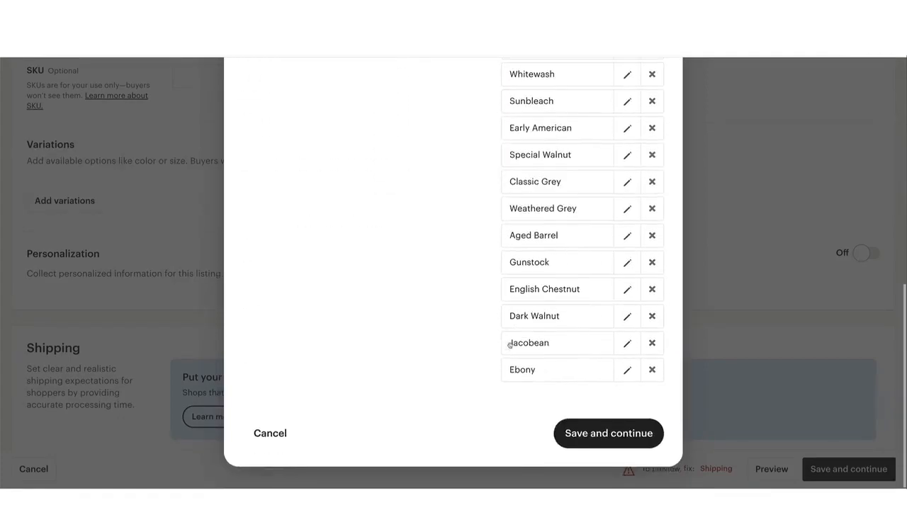
scroll(509, 345, up, 4)
scroll(508, 345, up, 1)
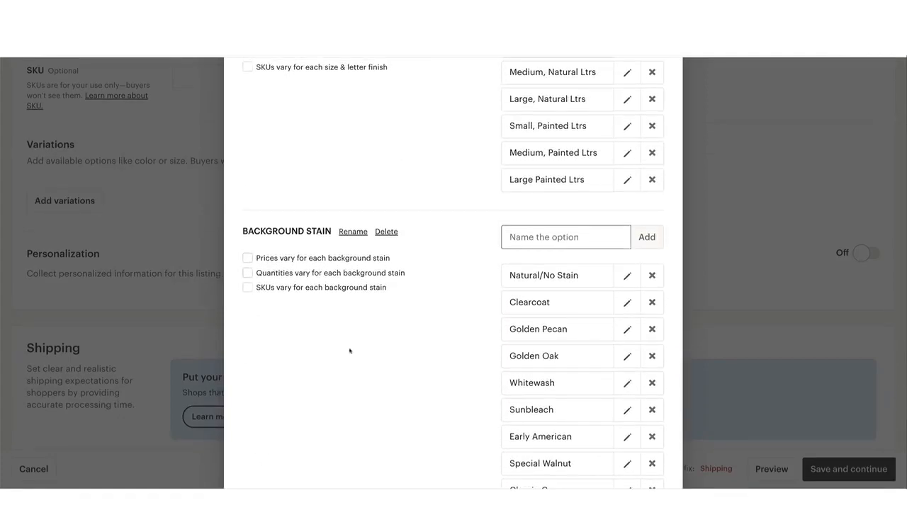
scroll(534, 290, down, 5)
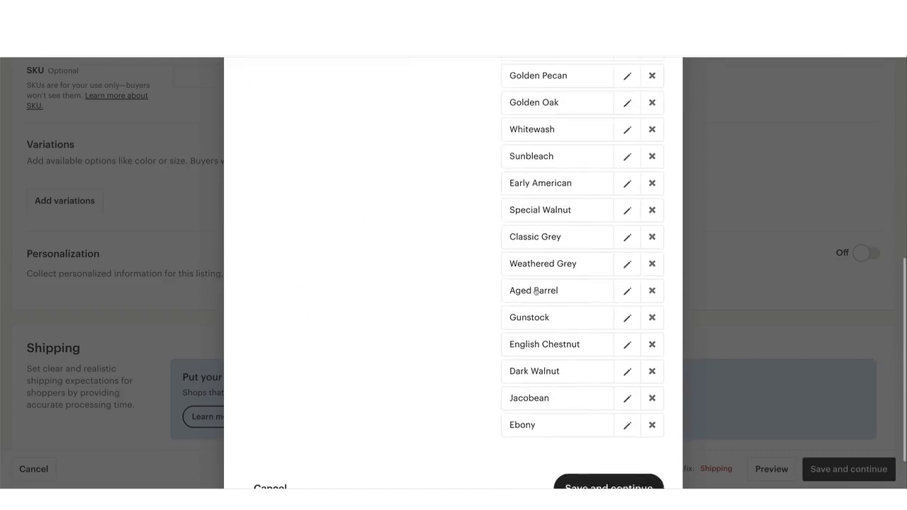
click(592, 433)
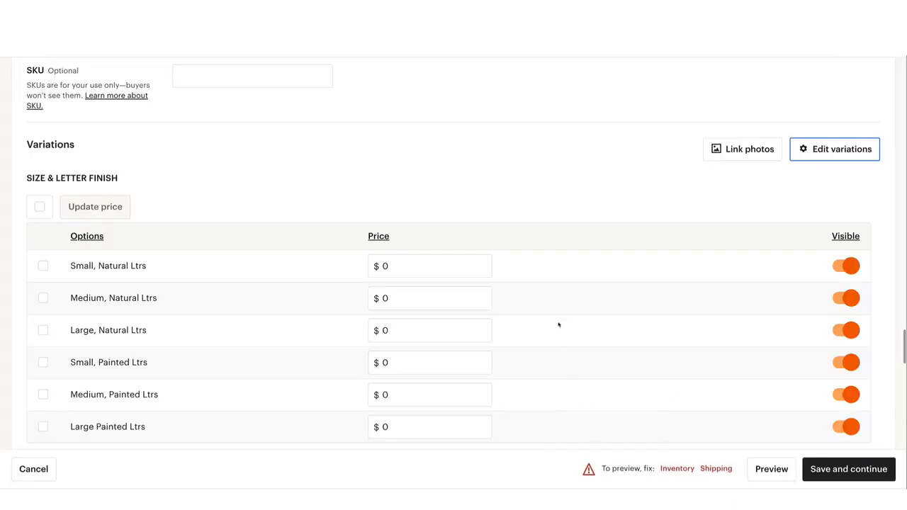
Look up the small sign's price in the listing document and set the "Small, Natural Ltrs" price to $45
scroll(421, 268, down, 1)
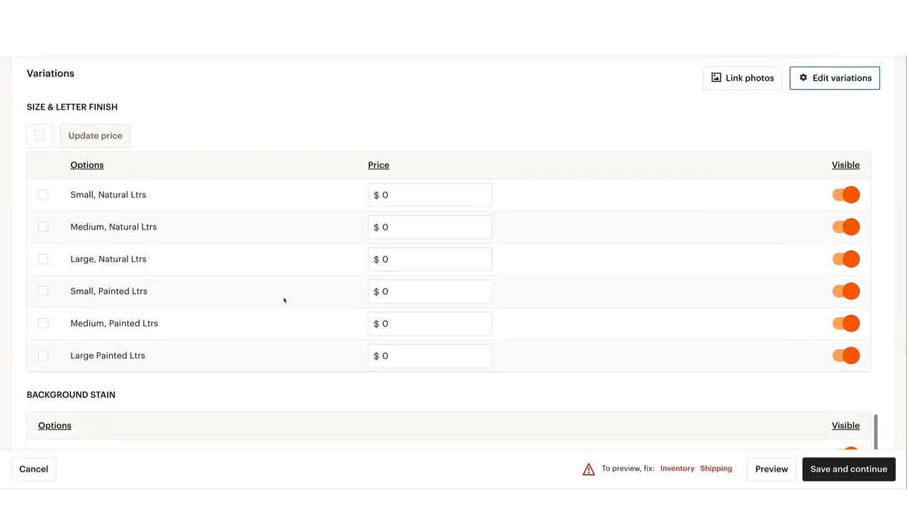
scroll(283, 300, down, 3)
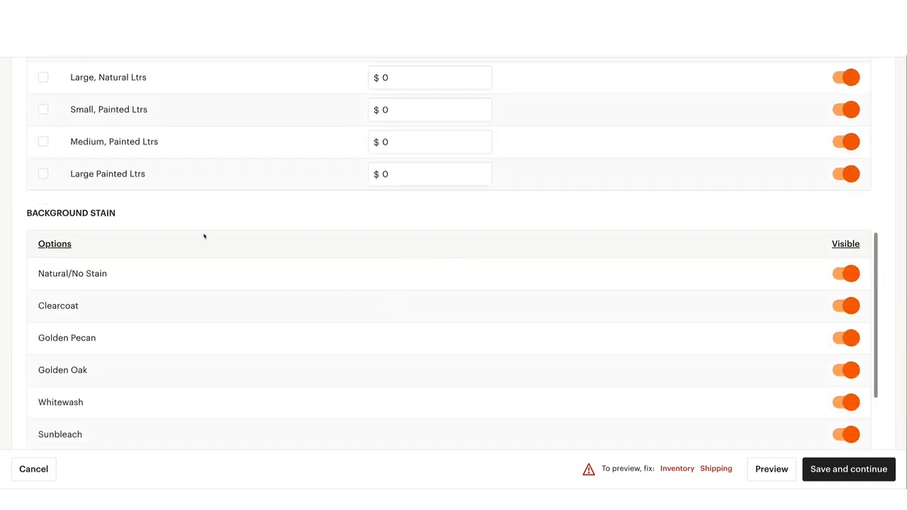
scroll(306, 251, up, 4)
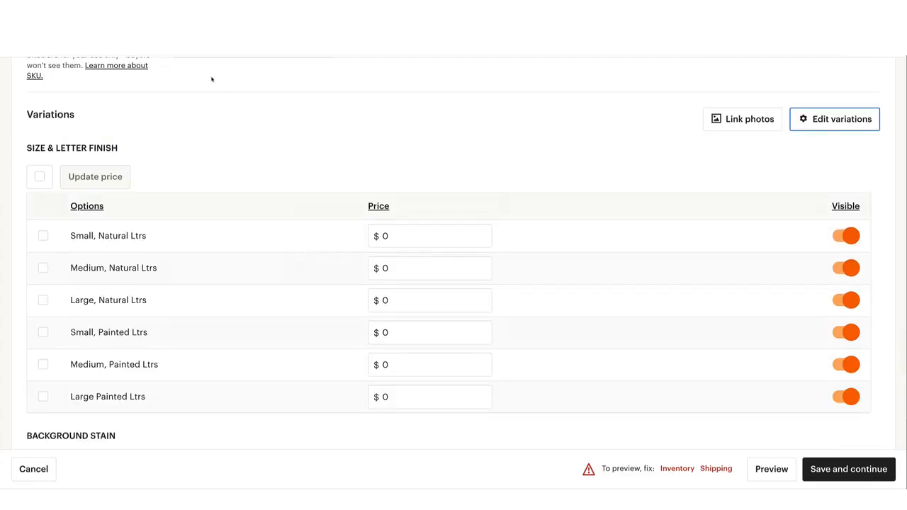
key(ctrl+Tab)
scroll(452, 245, down, 1)
scroll(440, 250, up, 2)
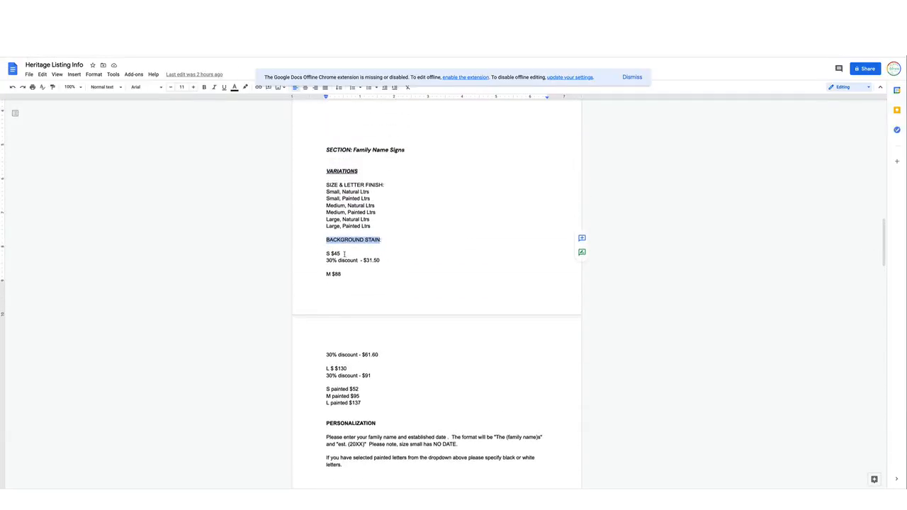
drag(346, 253, 331, 253)
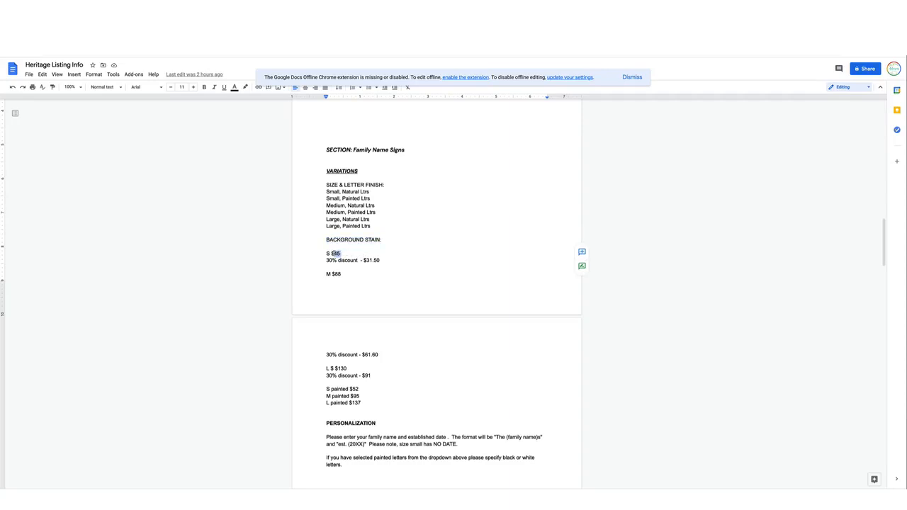
key(ctrl+Tab)
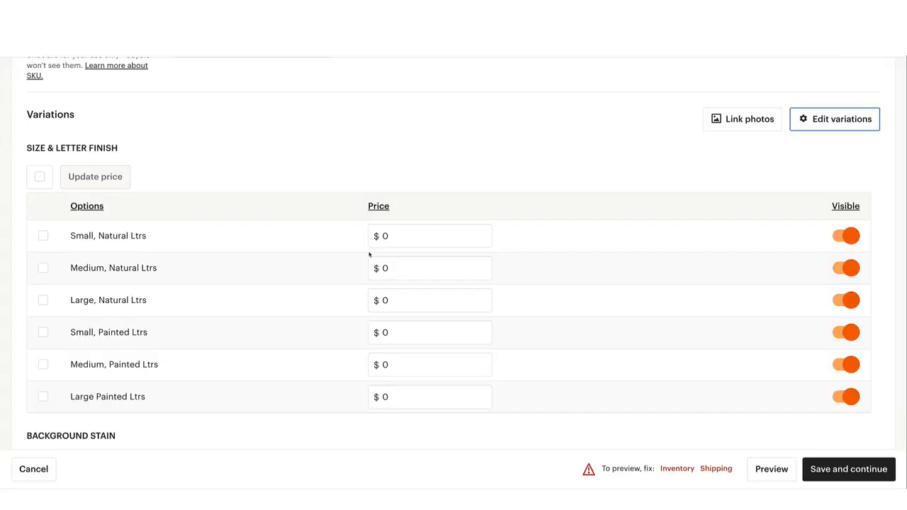
click(385, 236)
drag(391, 236, 383, 236)
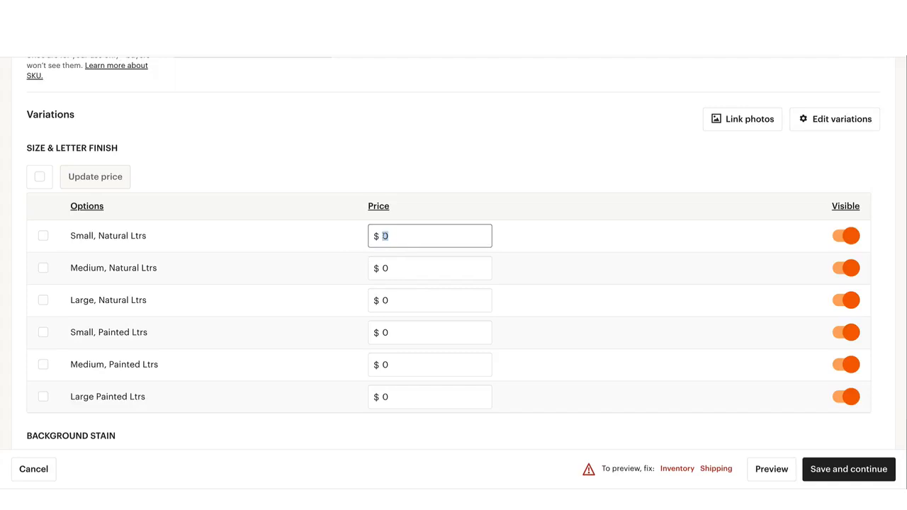
text(45)
Set the "Medium, Natural Ltrs" price to $88 and the "Large, Natural Ltrs" price to $130, following the listing document
drag(394, 270, 350, 221)
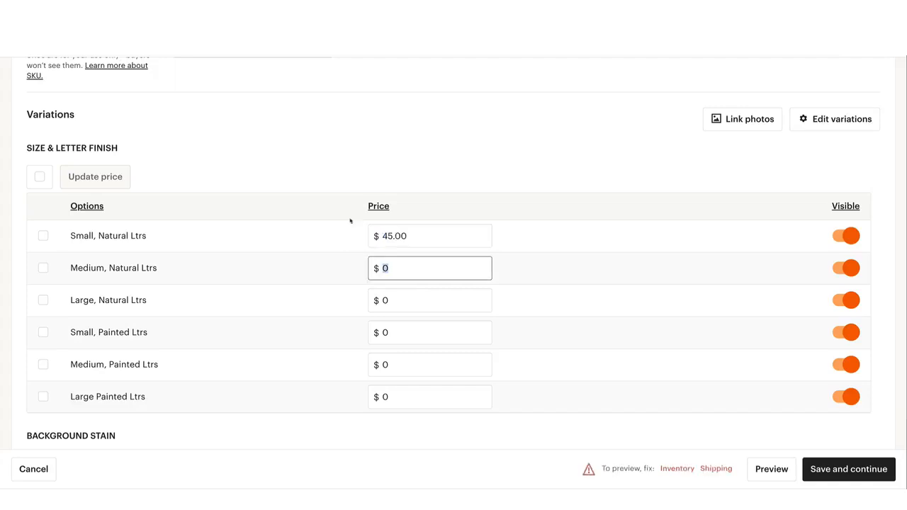
key(ctrl+shift+Tab)
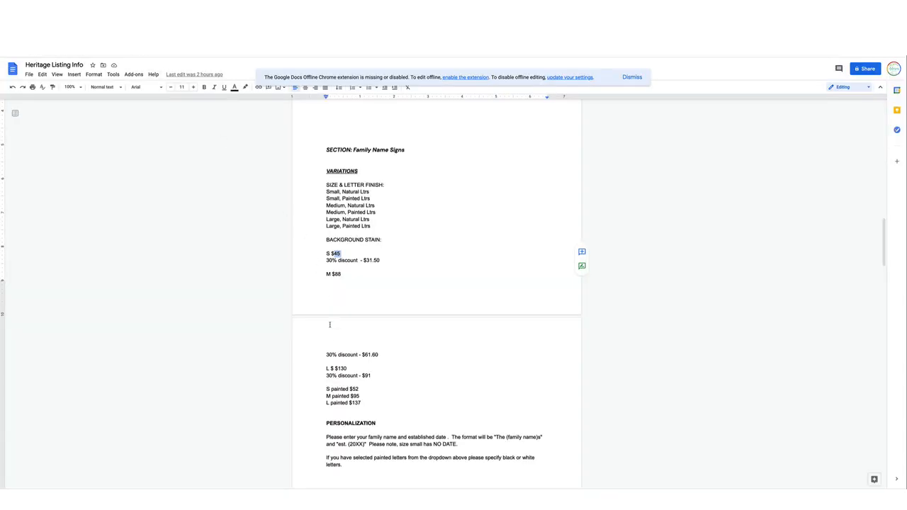
key(ctrl+Tab)
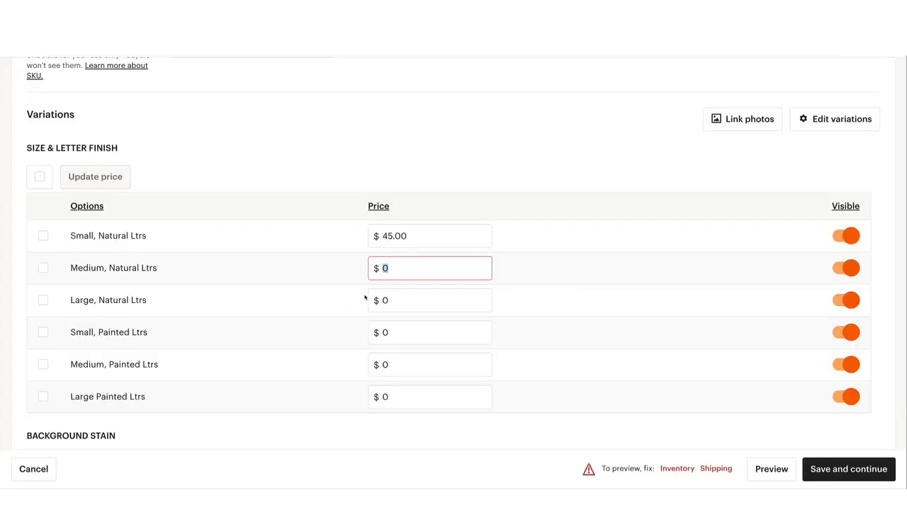
text(88)
click(415, 304)
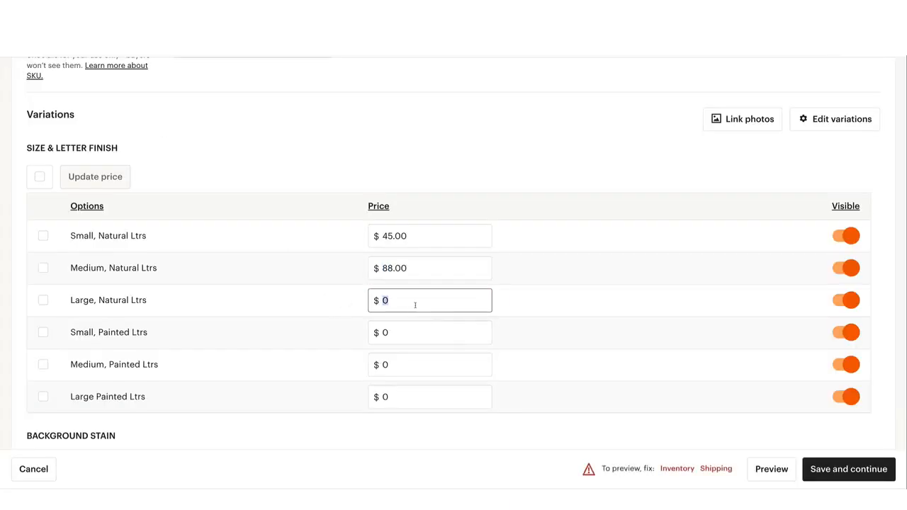
text(130)
Set the painted letter prices to $52 for small, $95 for medium and $137 for large
click(413, 333)
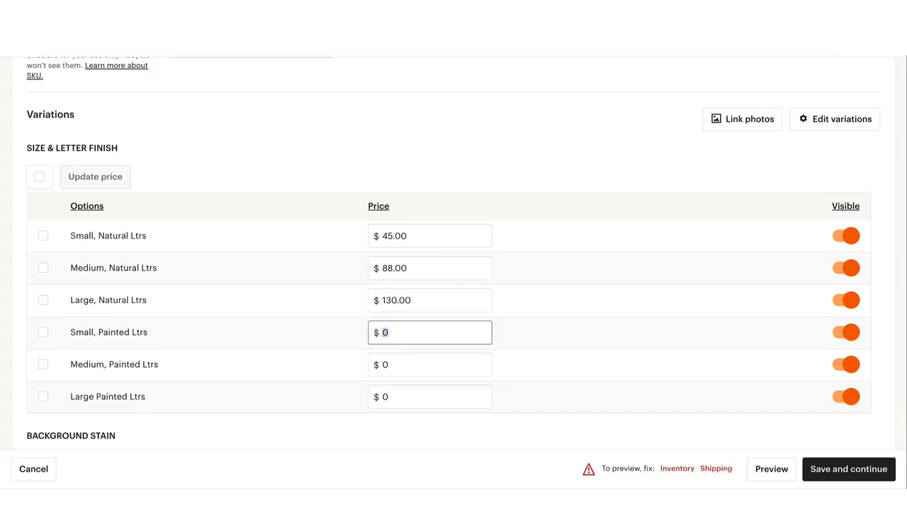
text(52.5)
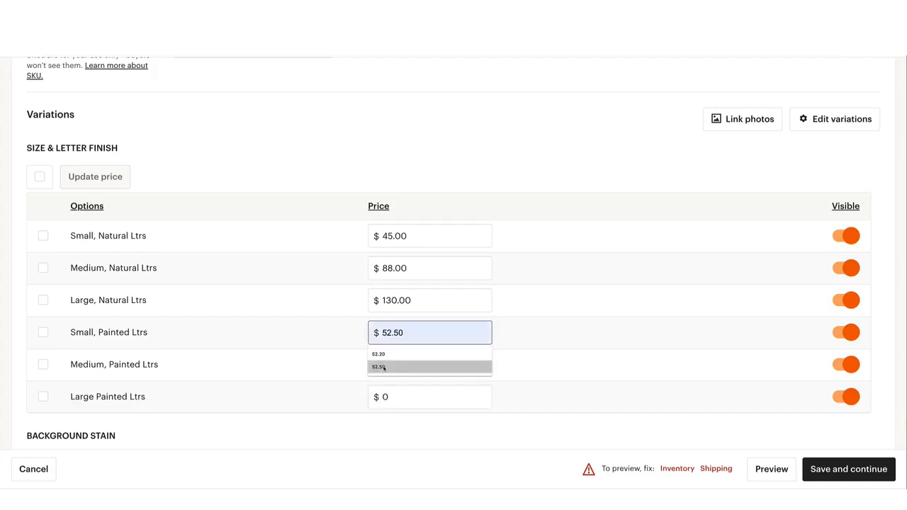
click(384, 366)
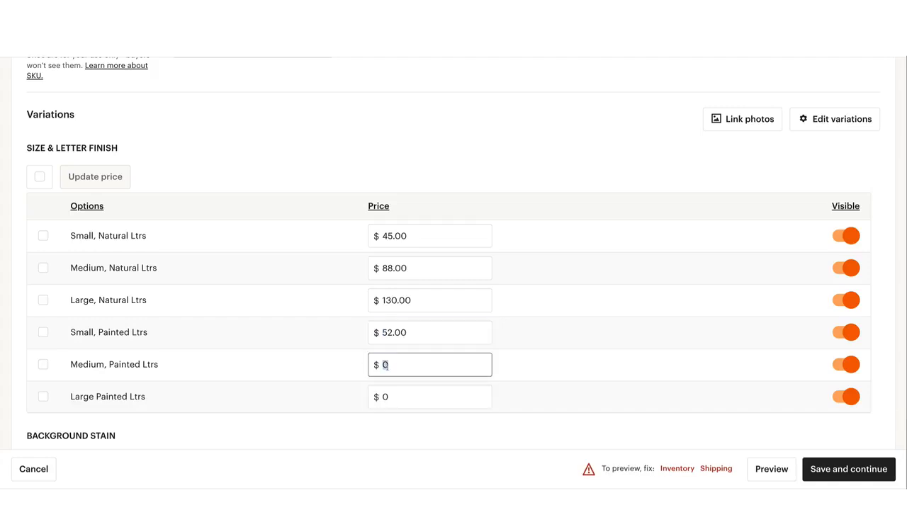
text(95)
click(390, 394)
text(137)
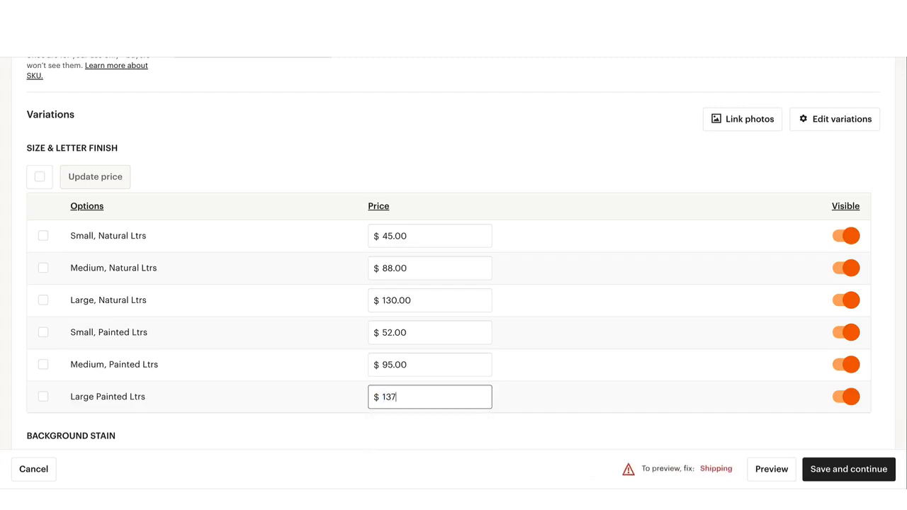
click(391, 437)
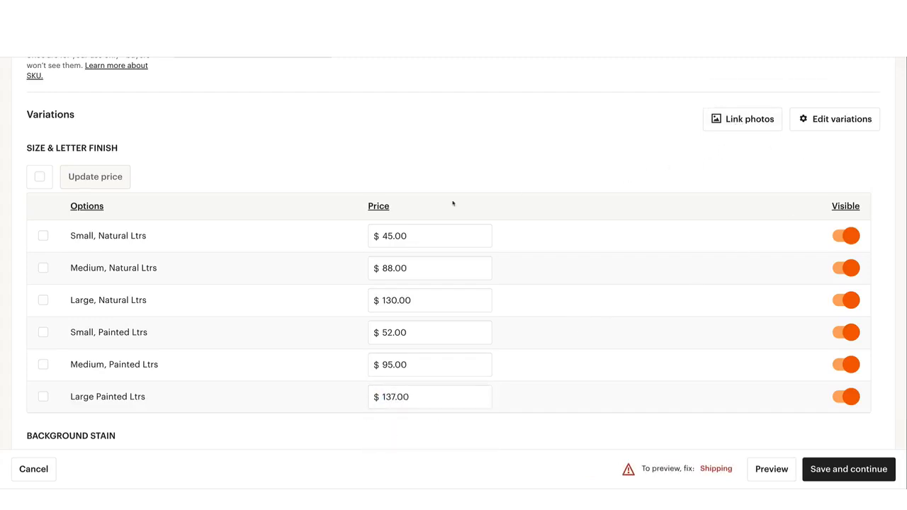
Start linking listing photos to the Size & Letter Finish variation
scroll(429, 210, down, 4)
scroll(430, 211, up, 6)
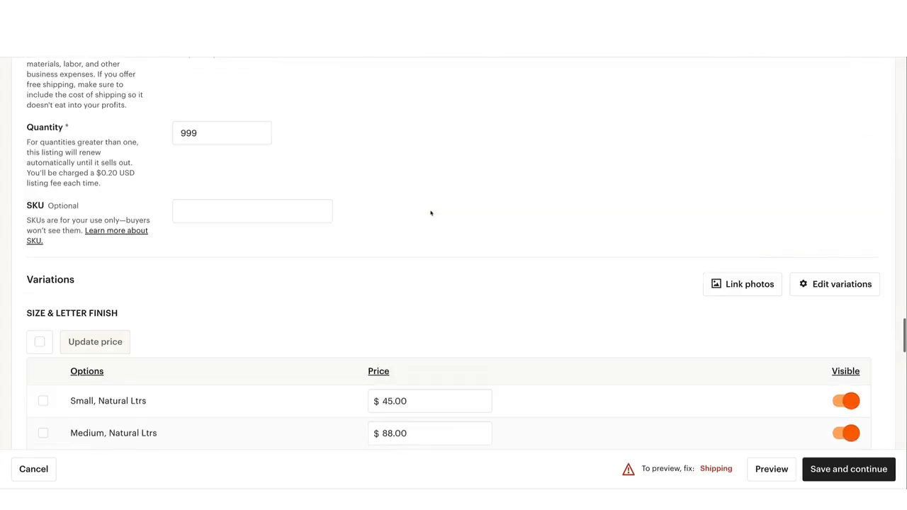
scroll(496, 233, down, 2)
scroll(499, 233, down, 1)
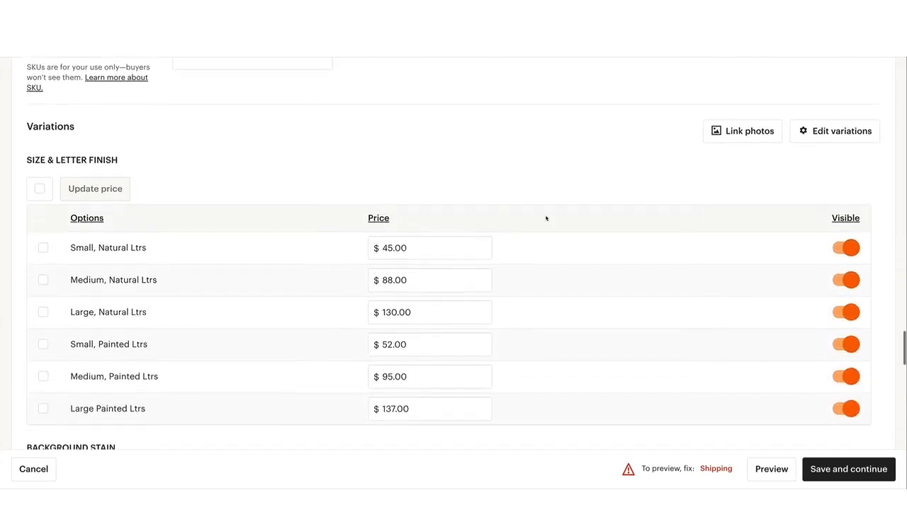
click(748, 137)
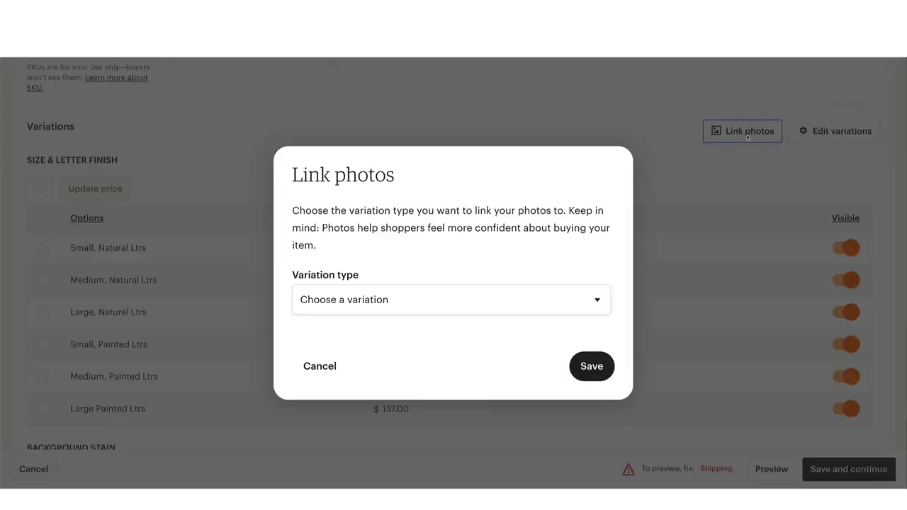
click(398, 299)
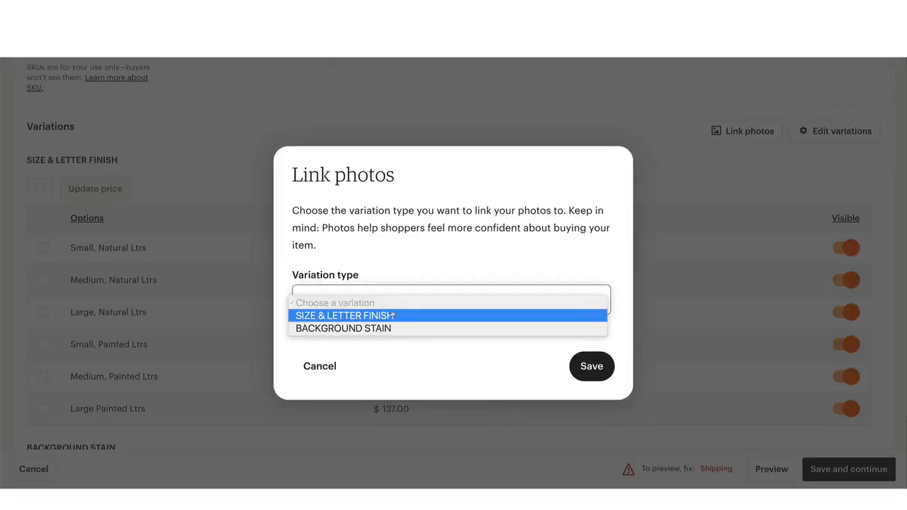
click(394, 316)
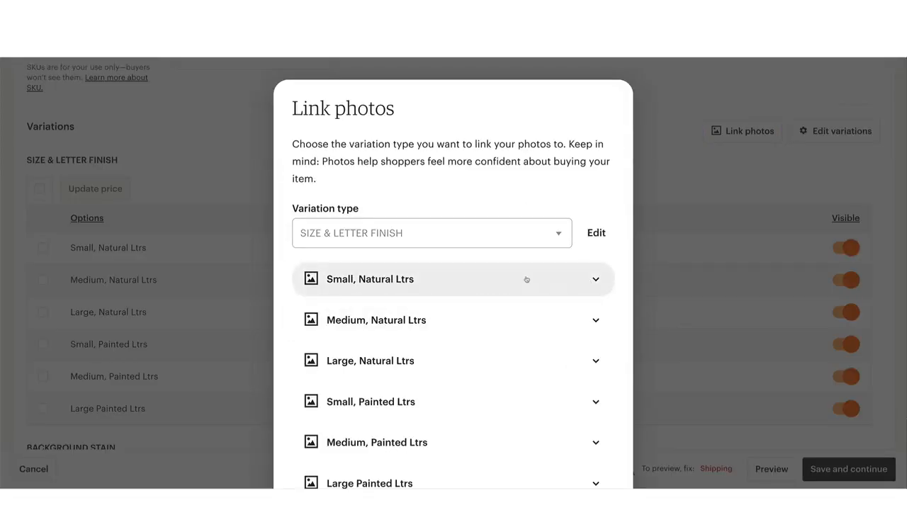
Link the ninth listing photo, the sign on weathered boards, to the "Small, Painted Ltrs" option and save
scroll(526, 279, down, 2)
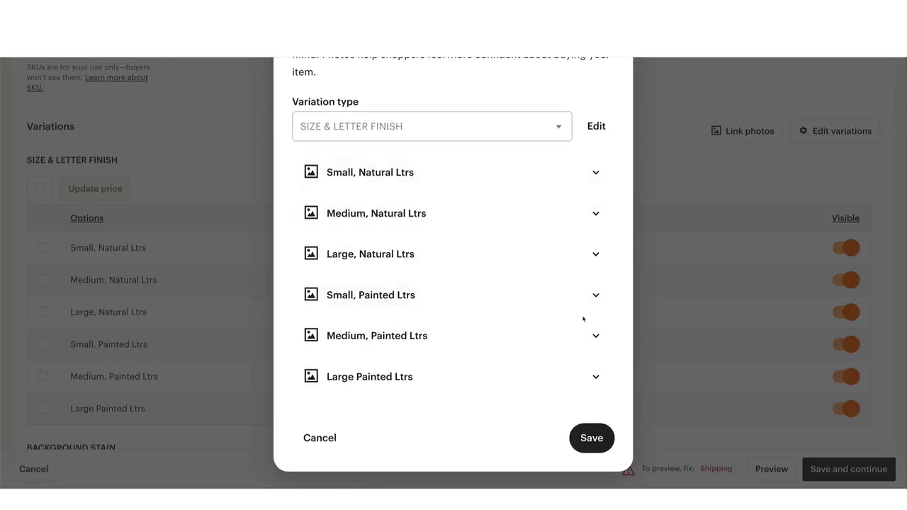
scroll(596, 308, down, 1)
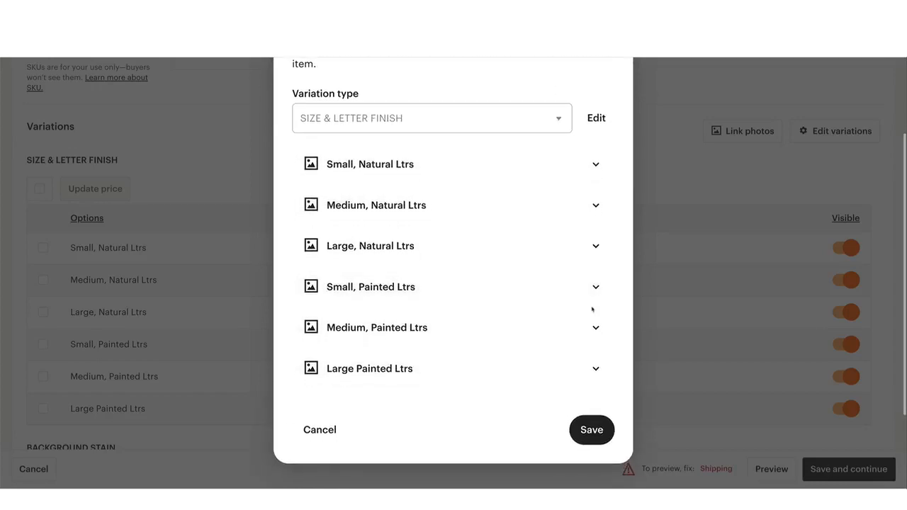
click(596, 287)
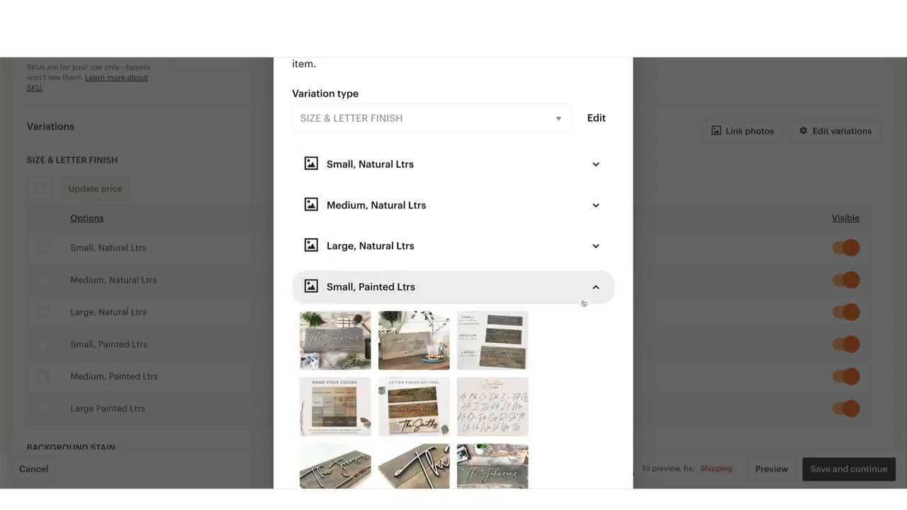
scroll(421, 411, down, 2)
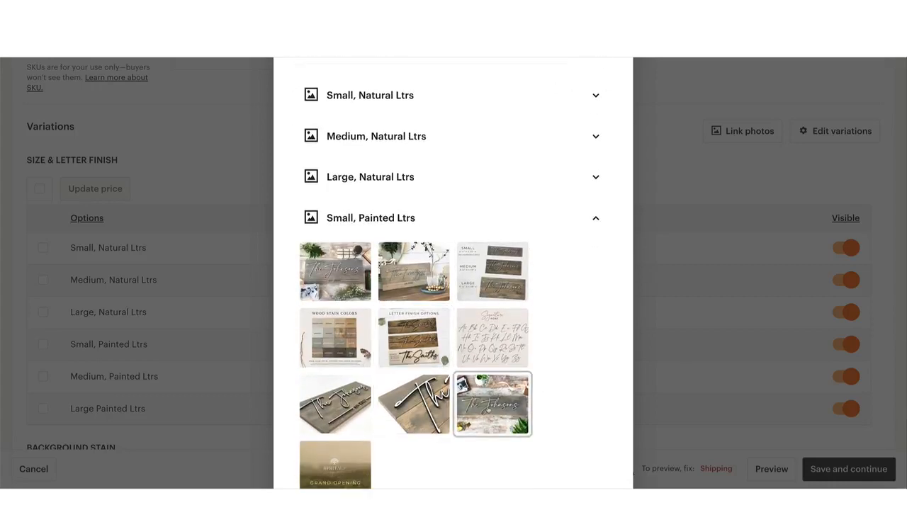
click(488, 411)
scroll(532, 414, down, 4)
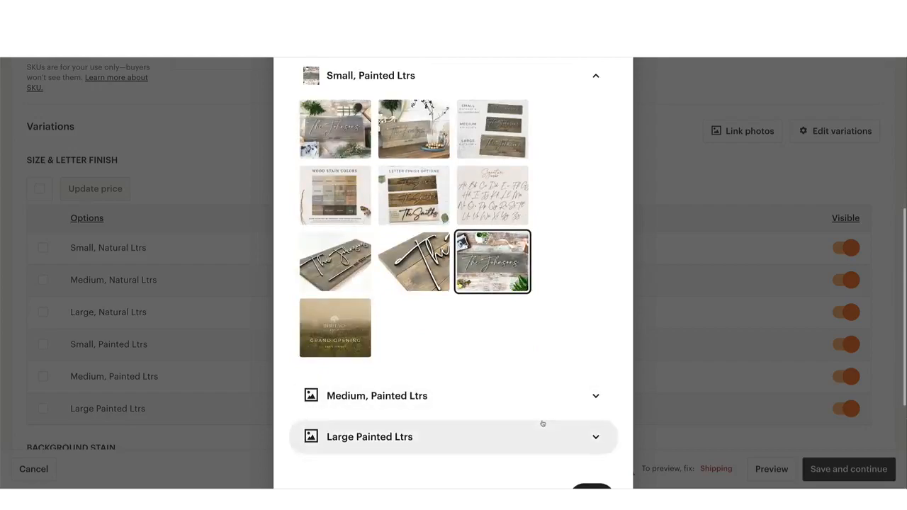
scroll(543, 423, down, 2)
click(588, 438)
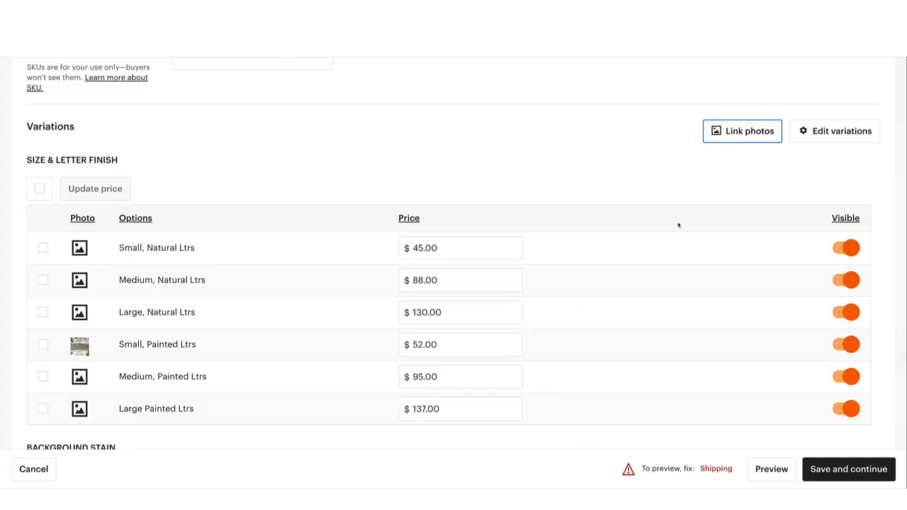
Link the first listing photo to the "Medium, Painted Ltrs" option and save the link
click(725, 134)
scroll(405, 271, down, 2)
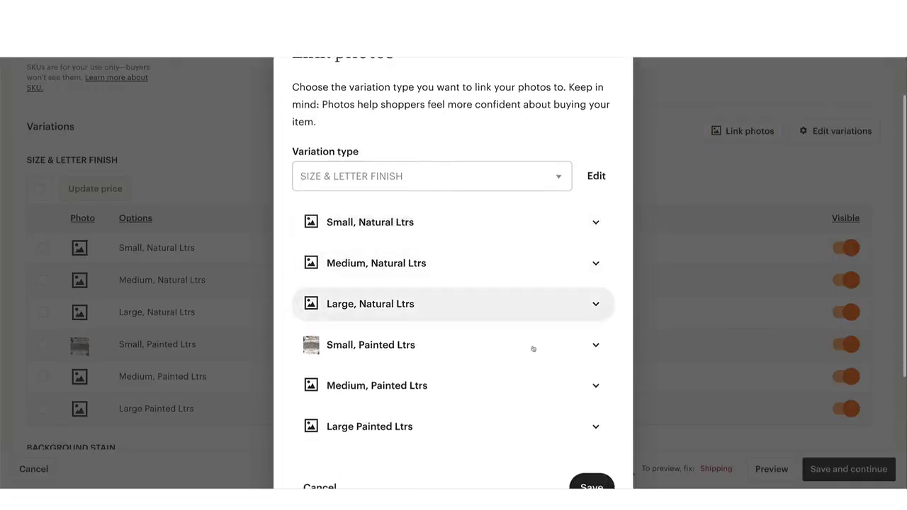
click(574, 385)
scroll(560, 385, down, 2)
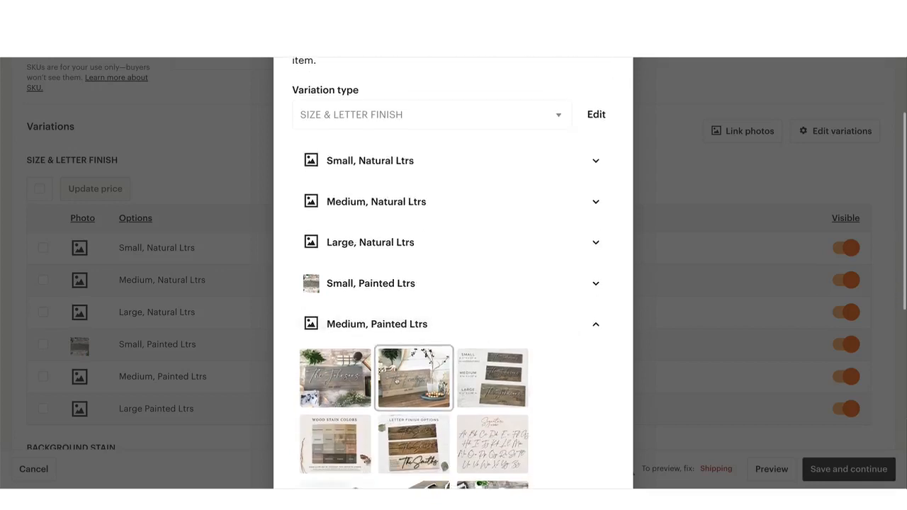
click(335, 377)
click(340, 391)
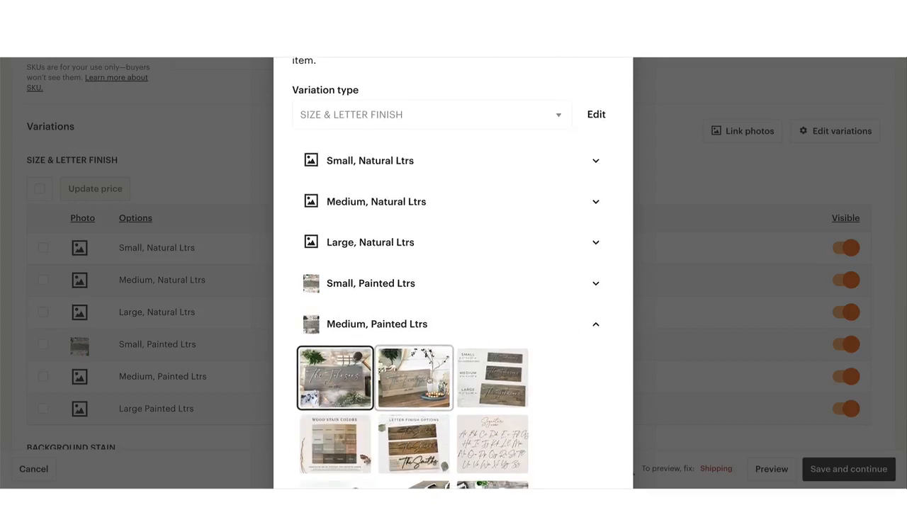
scroll(513, 377, down, 4)
click(591, 453)
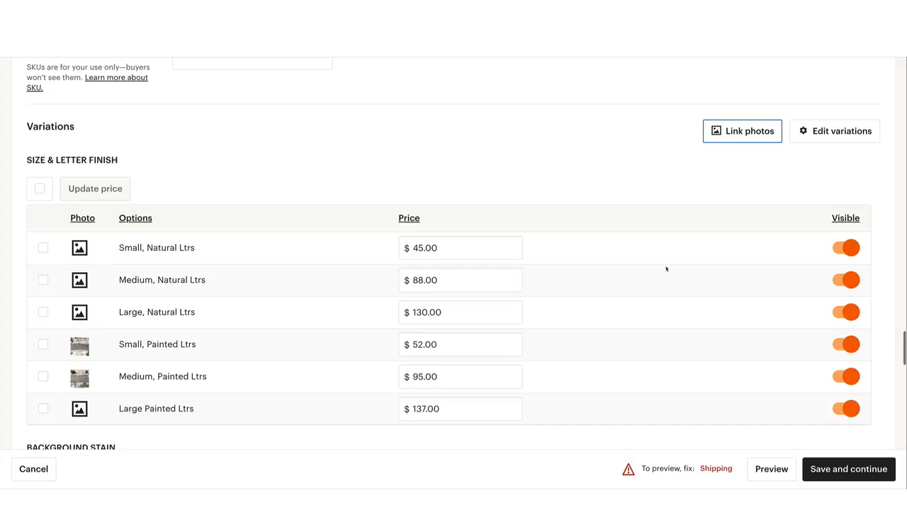
Link the second listing photo, the sign standing on a table, to the "Large Painted Ltrs" option and save
click(728, 134)
scroll(520, 276, down, 3)
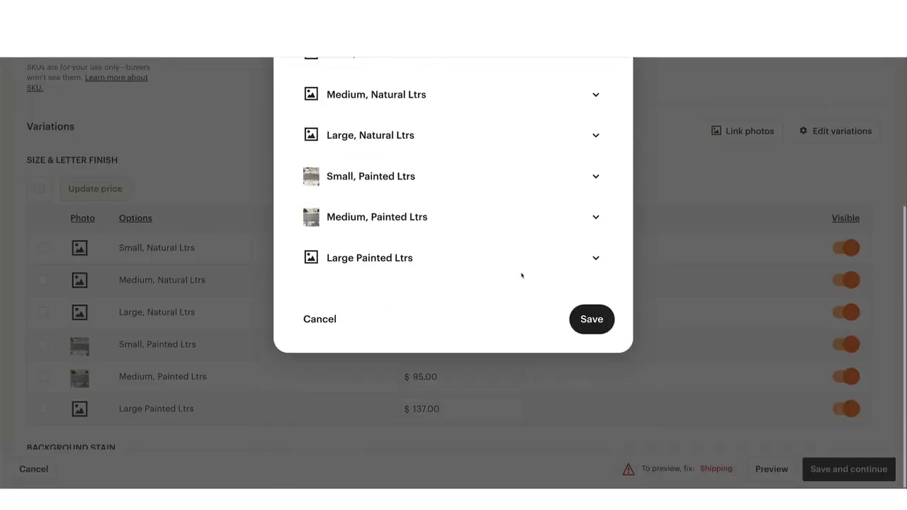
click(571, 255)
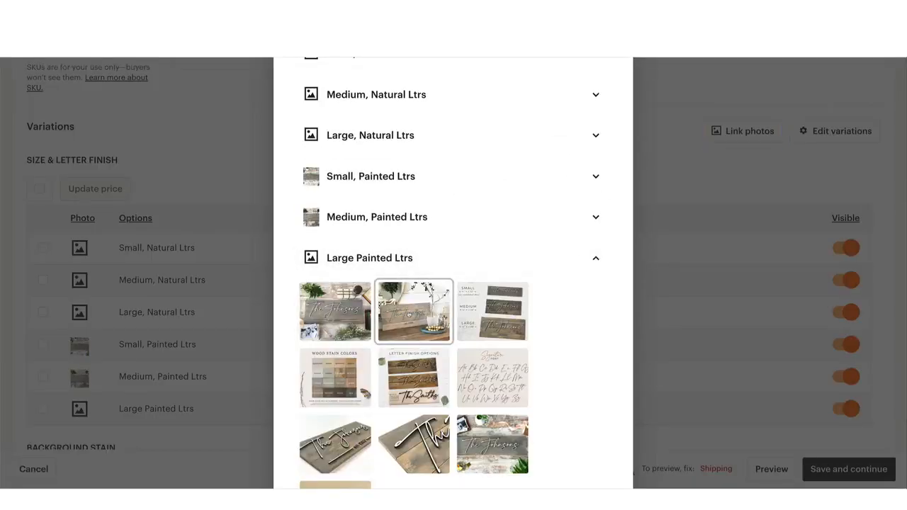
click(408, 314)
scroll(468, 340, down, 2)
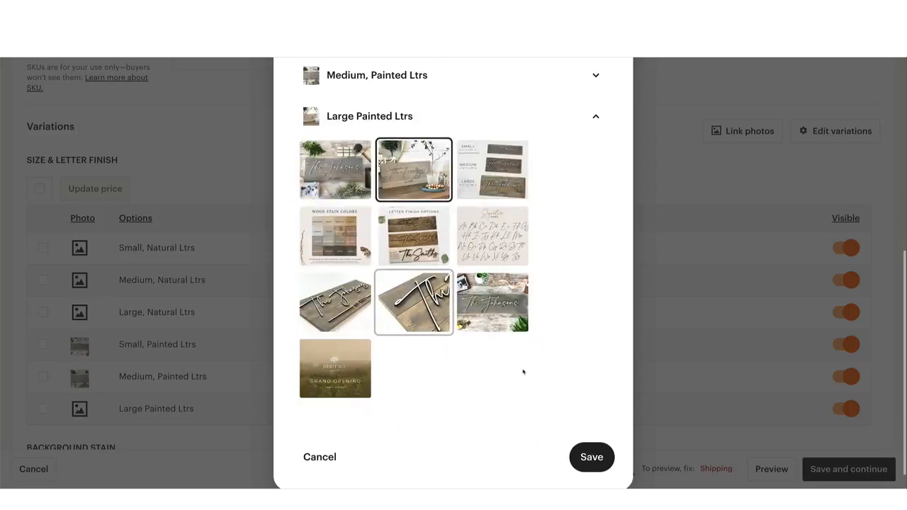
click(589, 460)
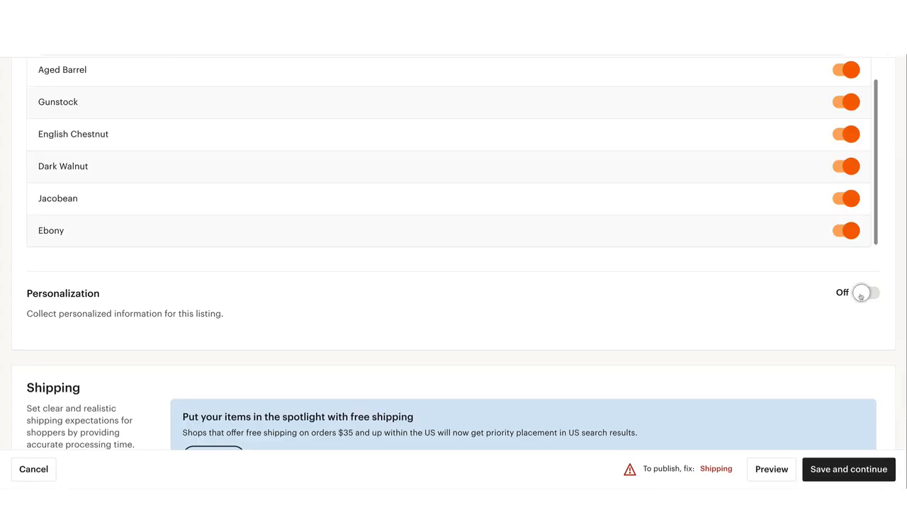
Turn on personalization for the listing and begin the buyer instructions with "Please list your"
click(861, 294)
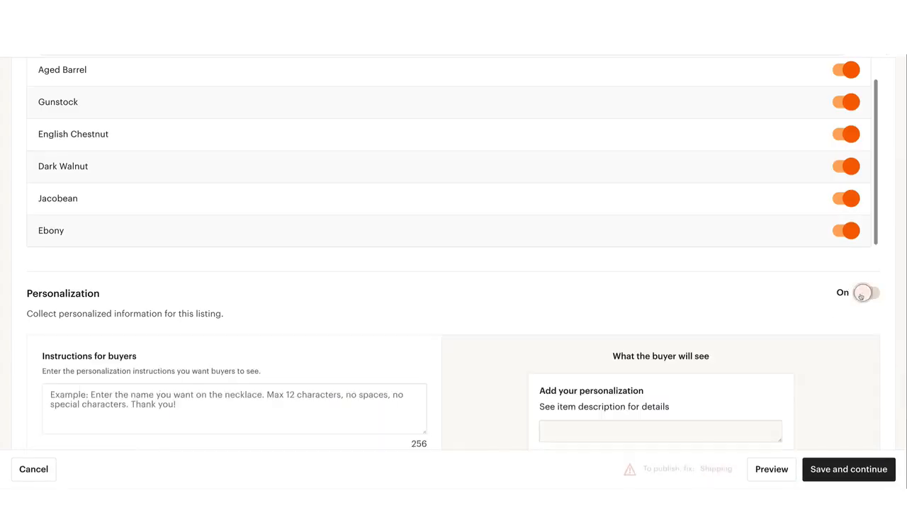
scroll(160, 324, down, 2)
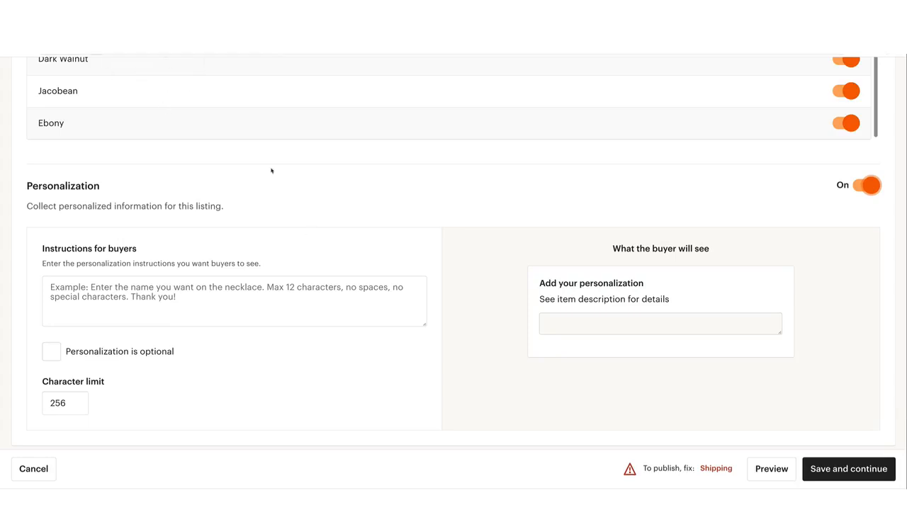
click(273, 303)
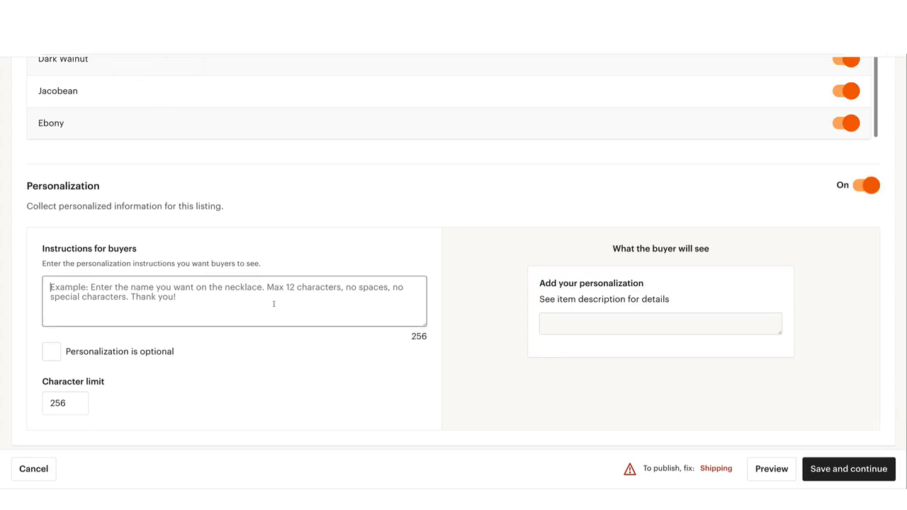
text(Please list your)
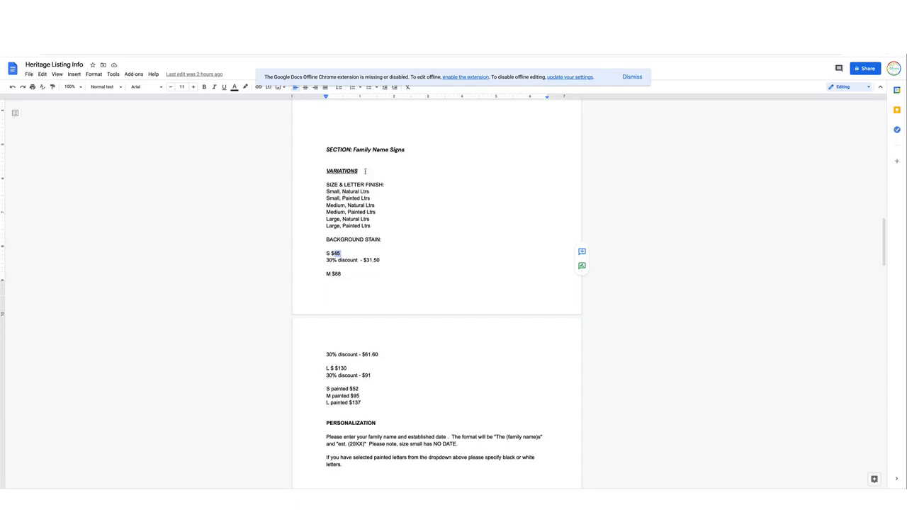
Replace the draft buyer instructions with the two-paragraph personalization text copied from the Heritage Listing Info document
scroll(343, 196, down, 5)
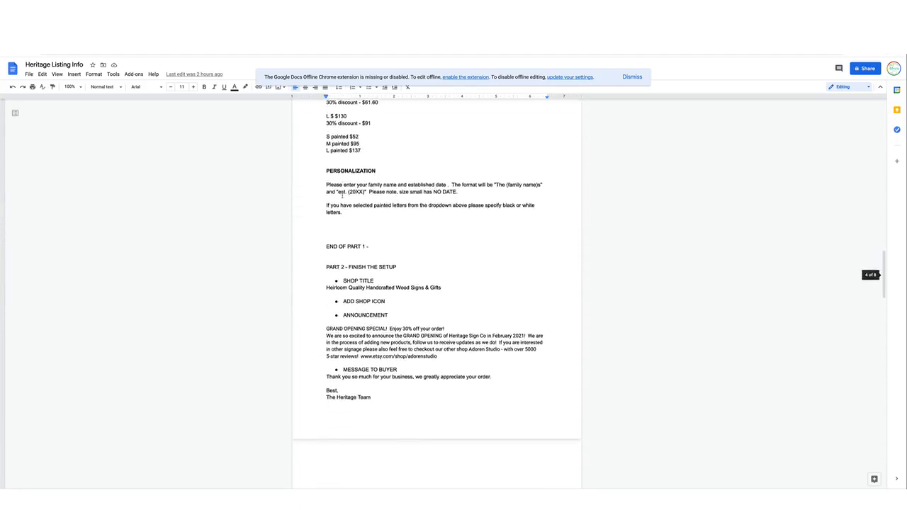
drag(325, 185, 353, 210)
key(ctrl+c)
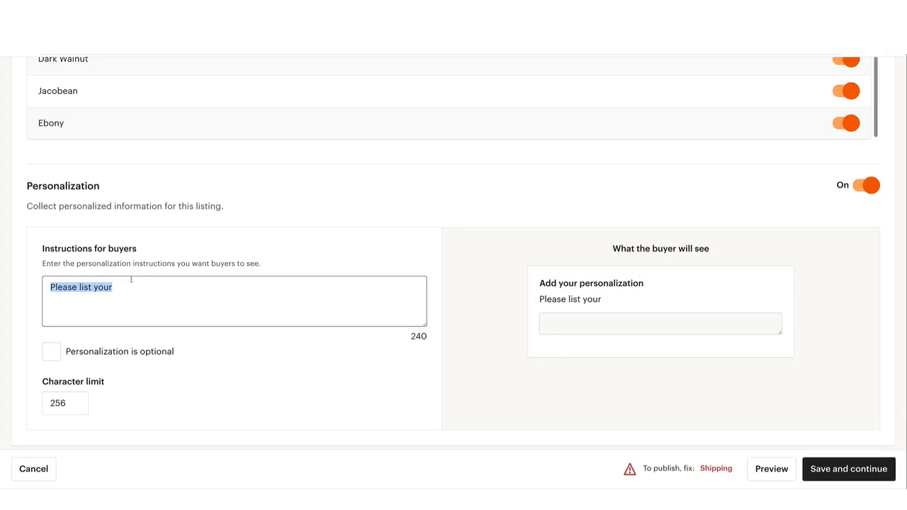
click(131, 282)
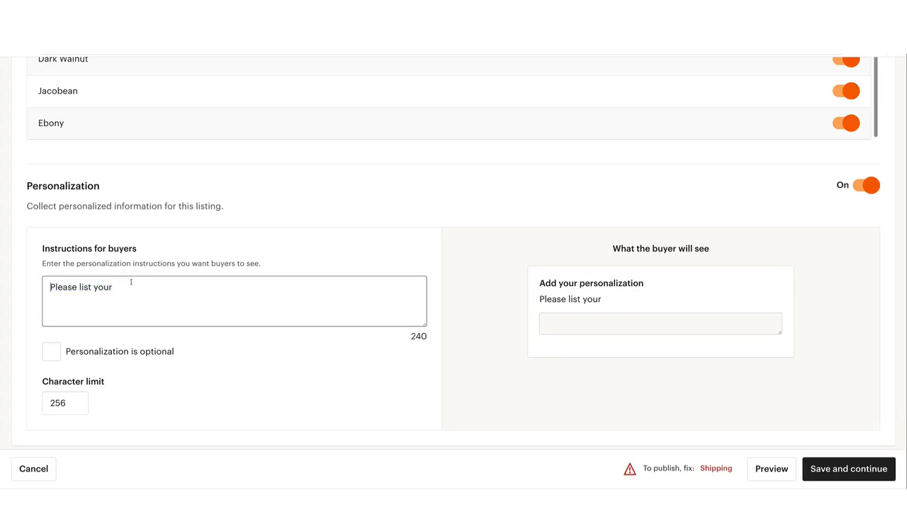
key(ctrl+a)
key(BackSpace)
key(ctrl+v)
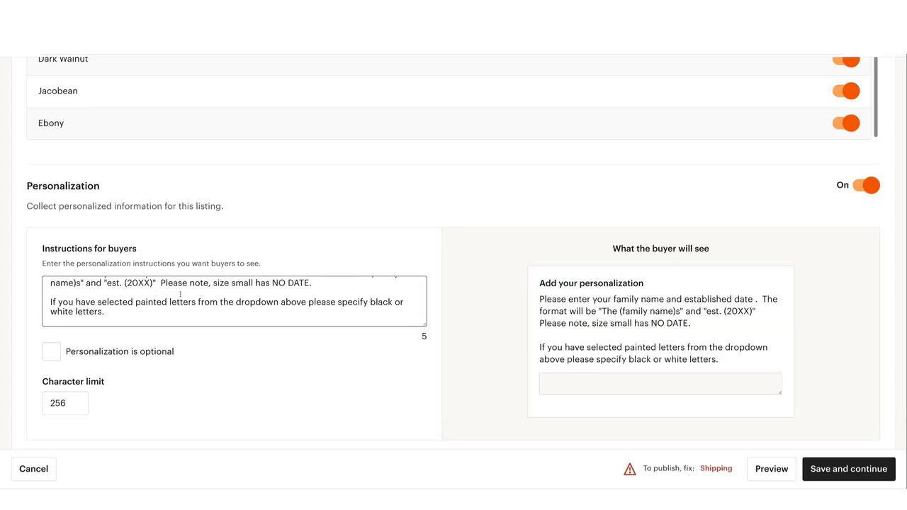
Review the personalization instructions, their buyer preview, and the listing's size, letter finish and background stain variations
scroll(181, 295, up, 1)
scroll(183, 297, down, 1)
scroll(200, 302, up, 1)
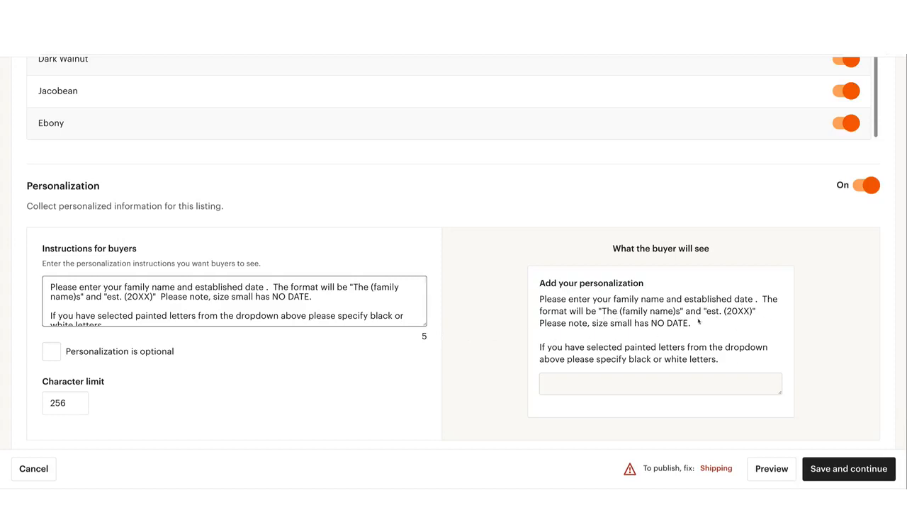
scroll(698, 322, down, 1)
scroll(650, 318, down, 1)
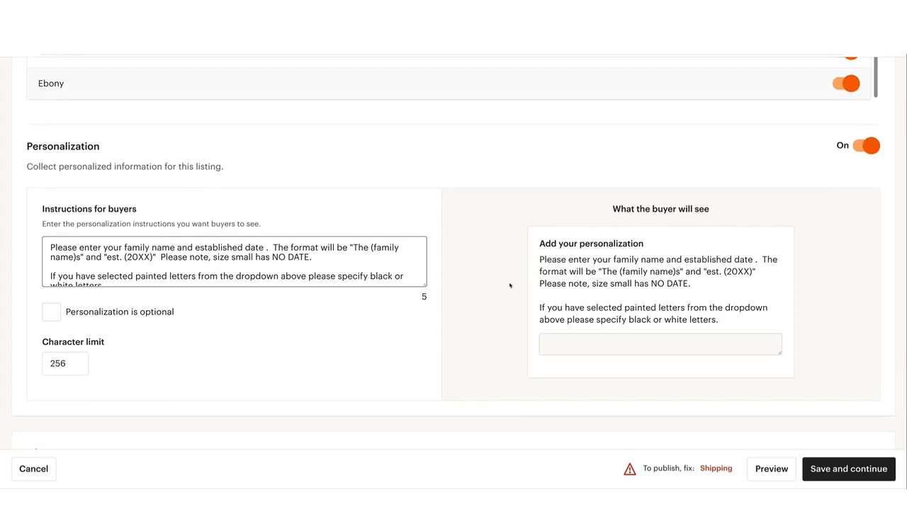
scroll(687, 293, down, 1)
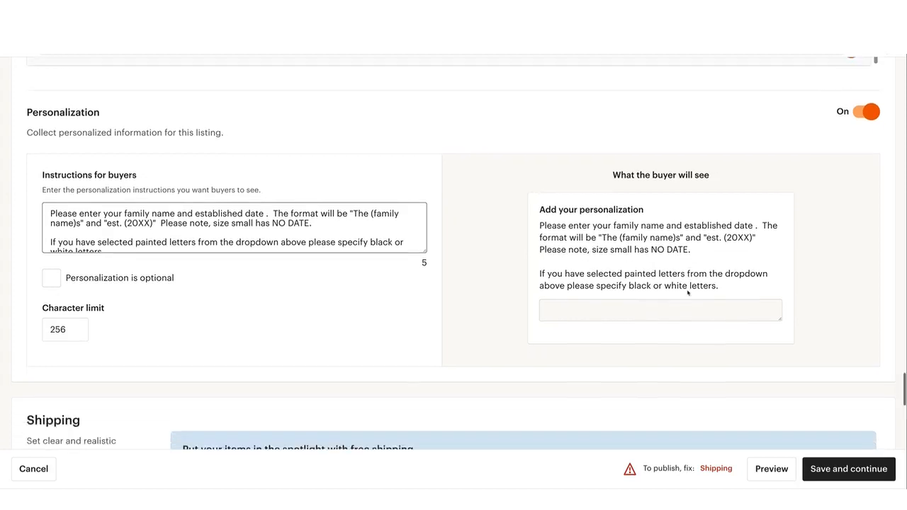
scroll(627, 276, down, 1)
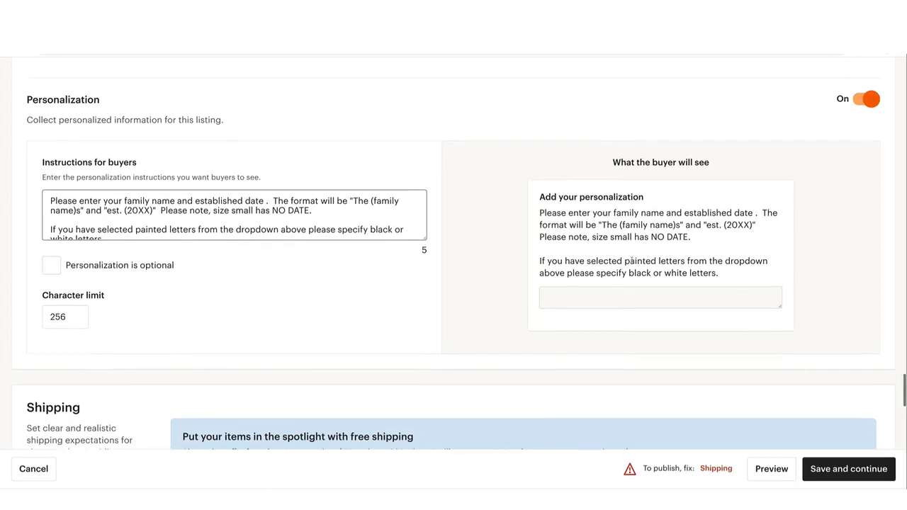
scroll(631, 261, up, 1)
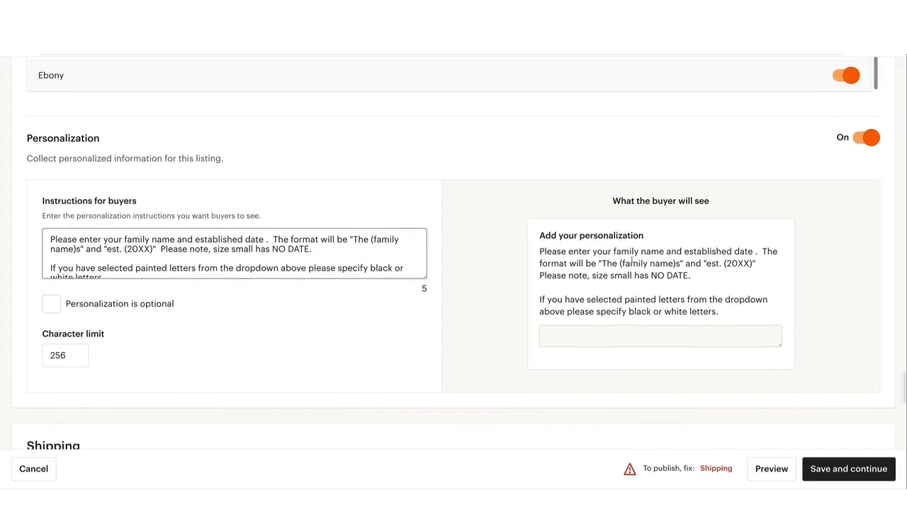
scroll(630, 261, up, 10)
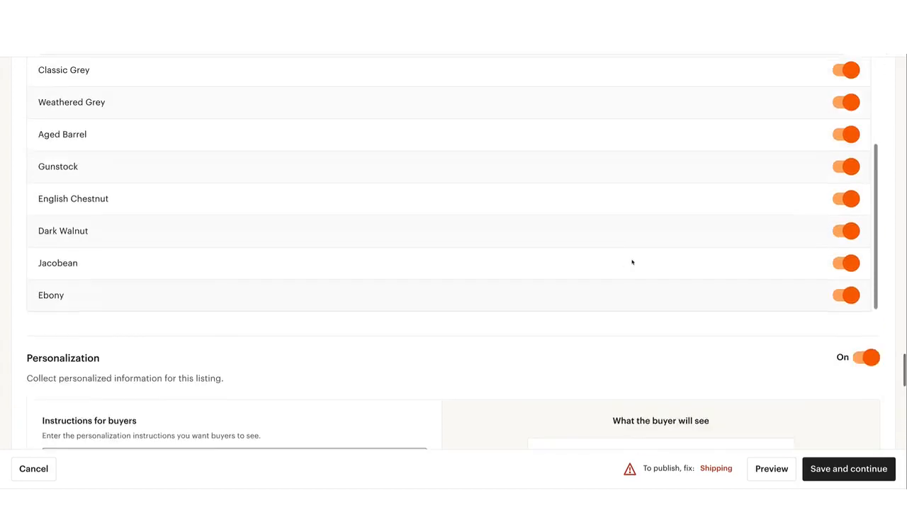
scroll(631, 262, up, 10)
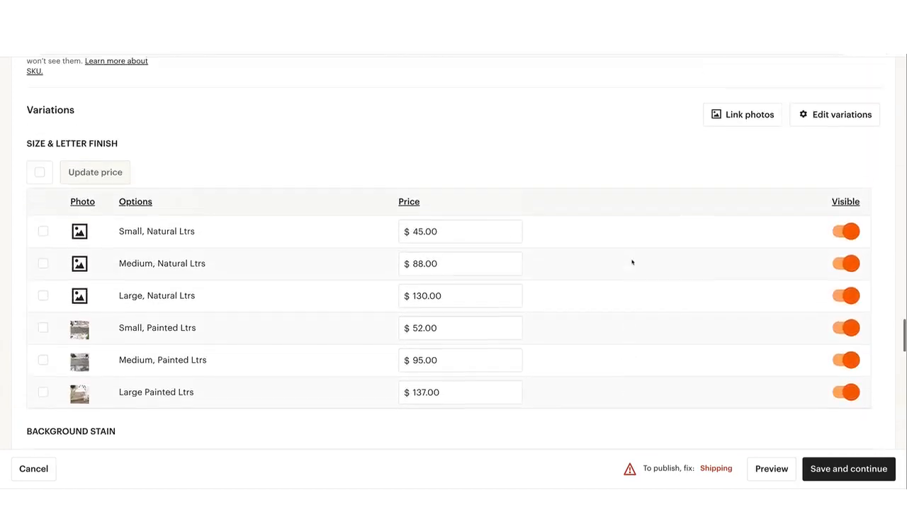
scroll(631, 262, down, 5)
scroll(633, 261, up, 3)
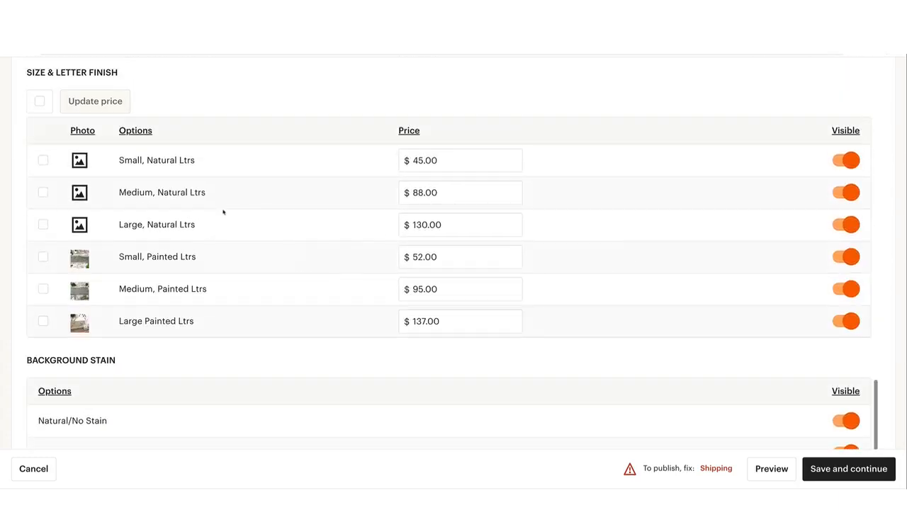
Review the listing's stain options, personalization settings with their buyer preview, and the start of the Shipping section
scroll(223, 212, down, 10)
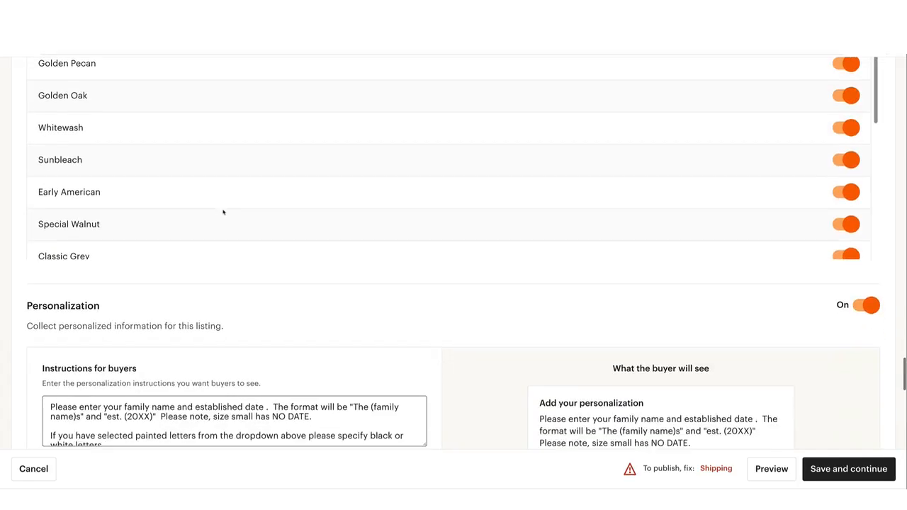
scroll(604, 383, down, 4)
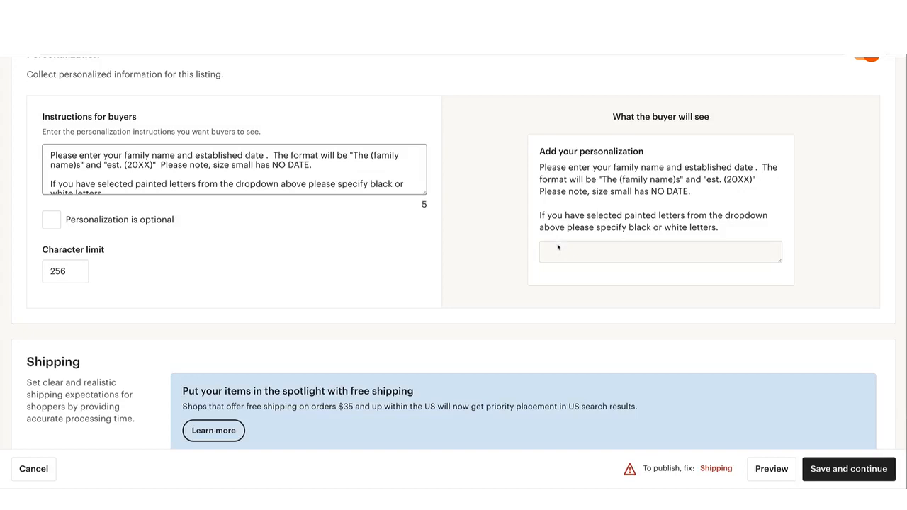
scroll(694, 190, down, 1)
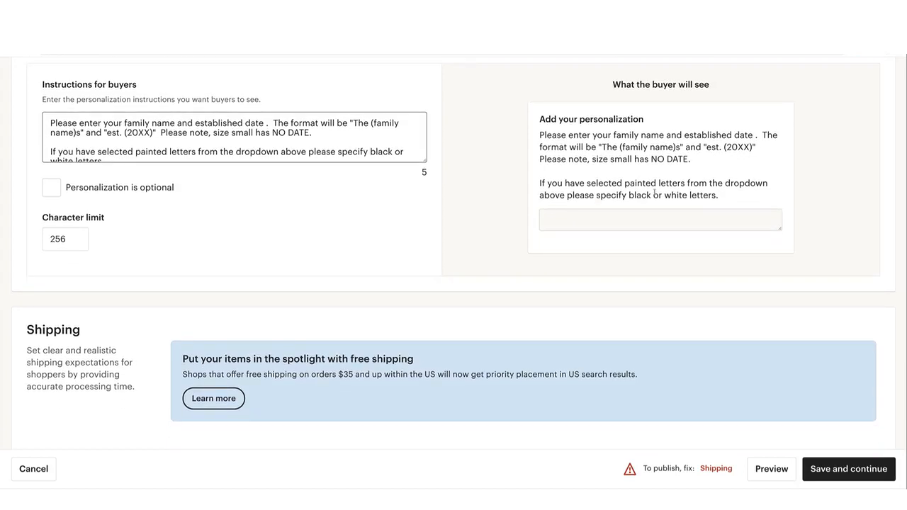
scroll(655, 193, down, 1)
scroll(496, 195, down, 3)
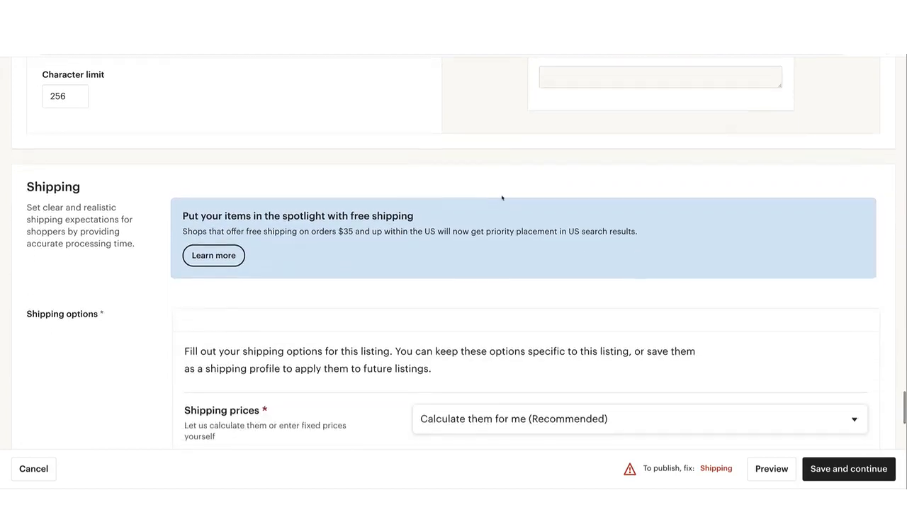
scroll(502, 197, down, 3)
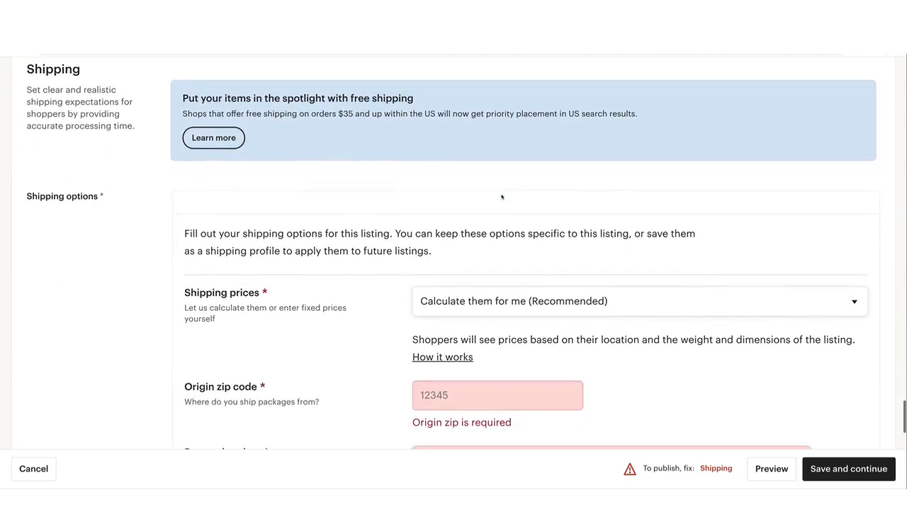
scroll(502, 198, up, 1)
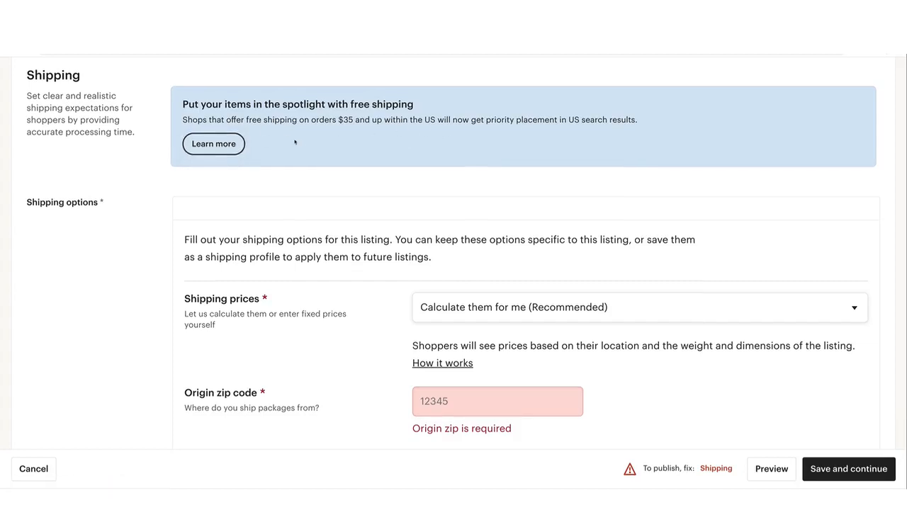
Check the shipping price options and choose "Calculate them for me (Recommended)"
scroll(296, 144, down, 2)
click(458, 206)
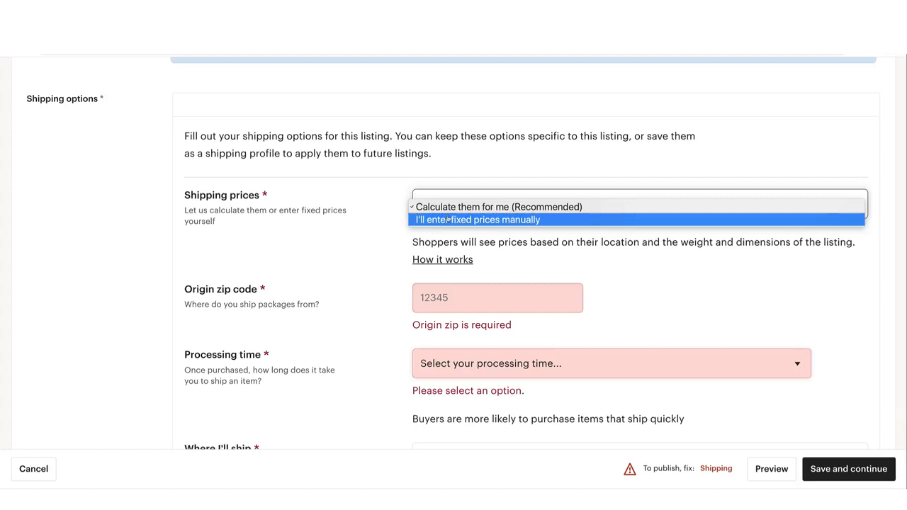
click(454, 207)
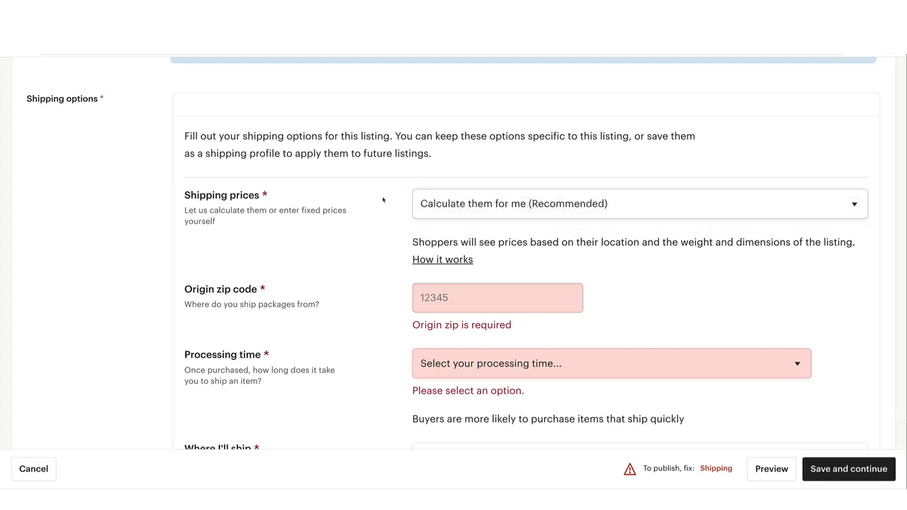
click(461, 206)
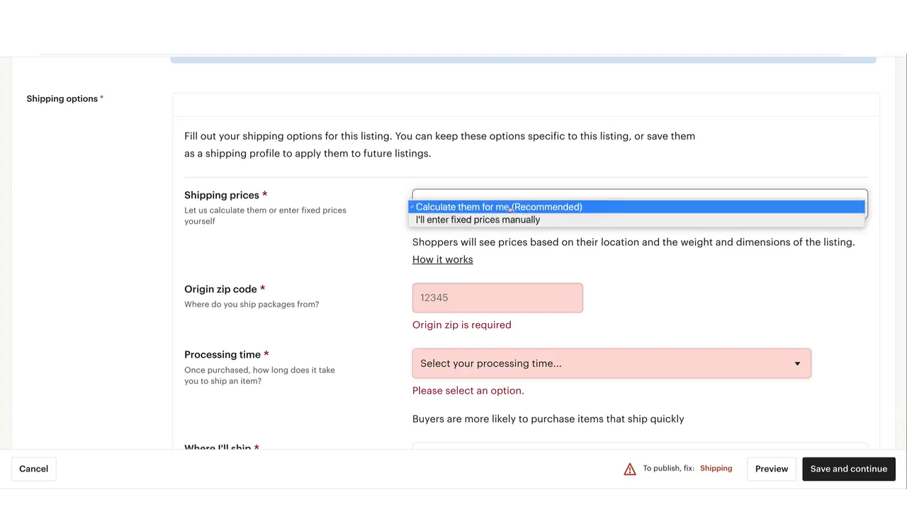
click(511, 207)
Enter the shop's origin zip code in the shipping options
scroll(510, 256, down, 1)
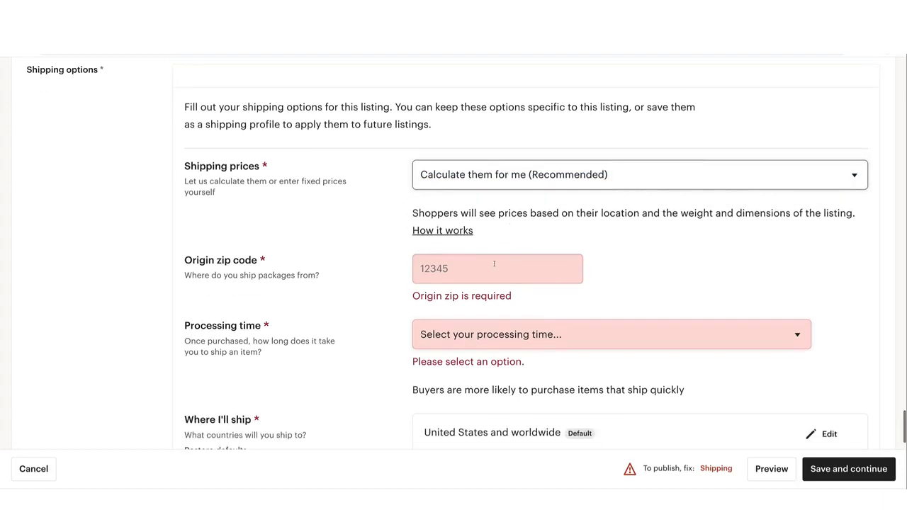
click(490, 265)
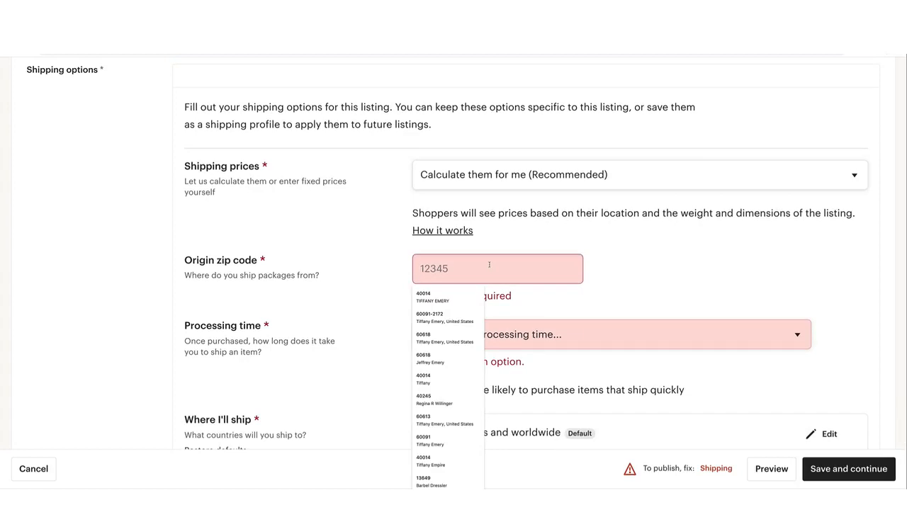
text(400014)
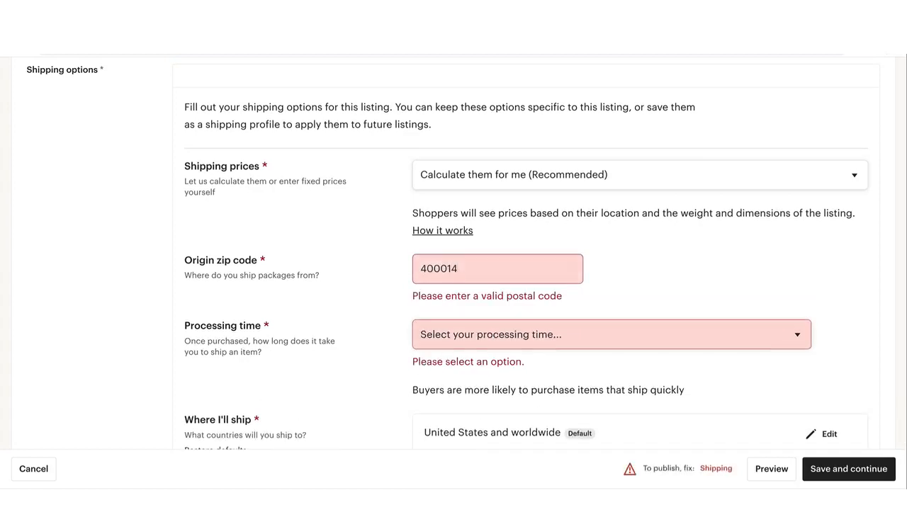
click(443, 269)
key(BackSpace)
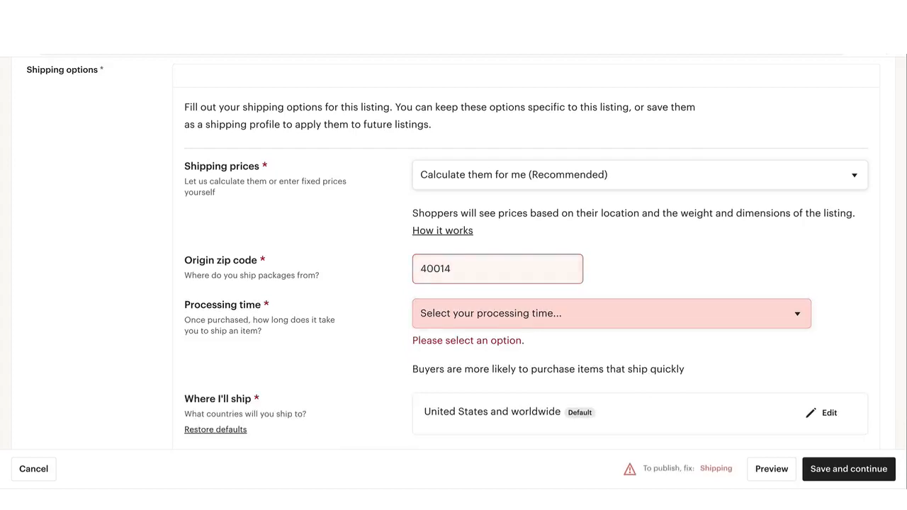
Set the listing's processing time to 3-5 business days
click(486, 316)
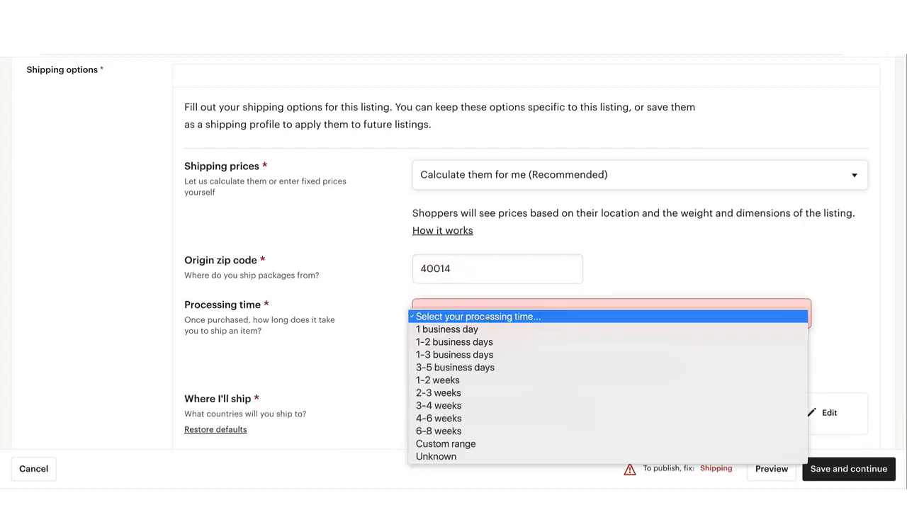
click(465, 368)
scroll(566, 293, down, 2)
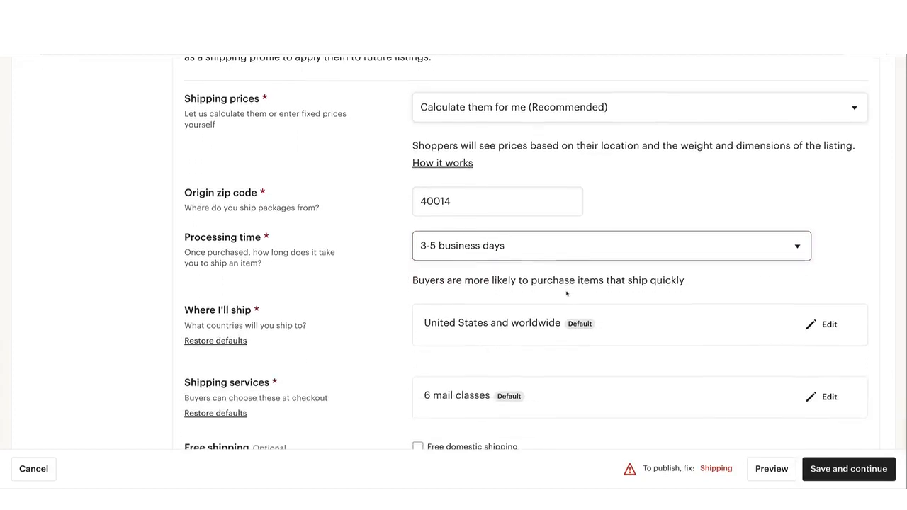
Restrict the shipping destinations to the United States only by deselecting all countries, and check the North America country list
scroll(507, 278, down, 1)
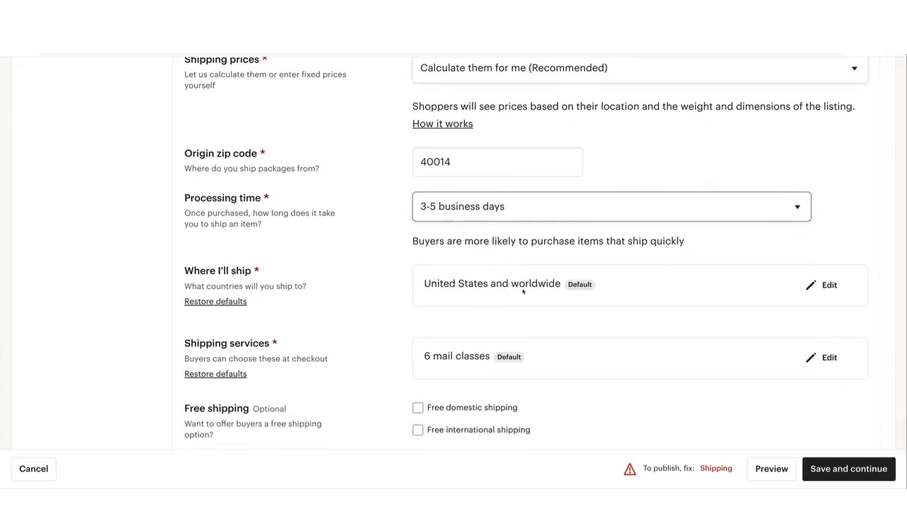
click(826, 285)
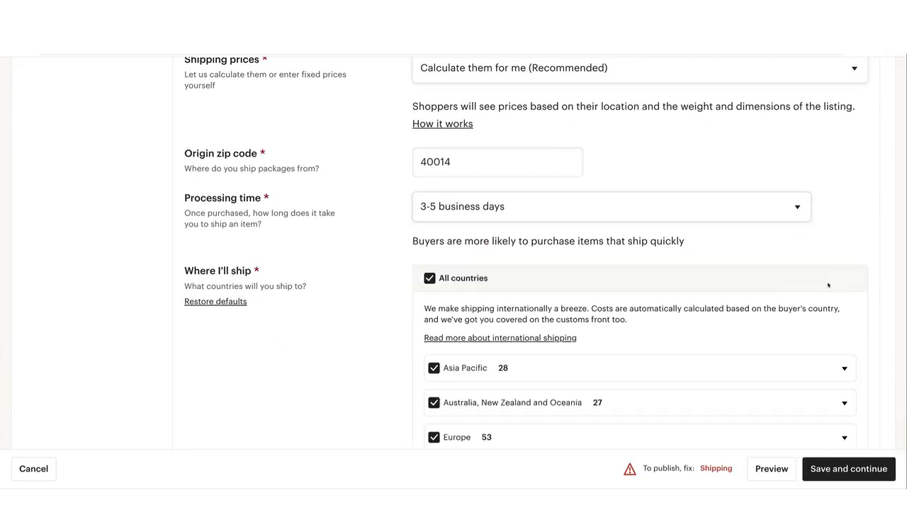
scroll(761, 288, down, 1)
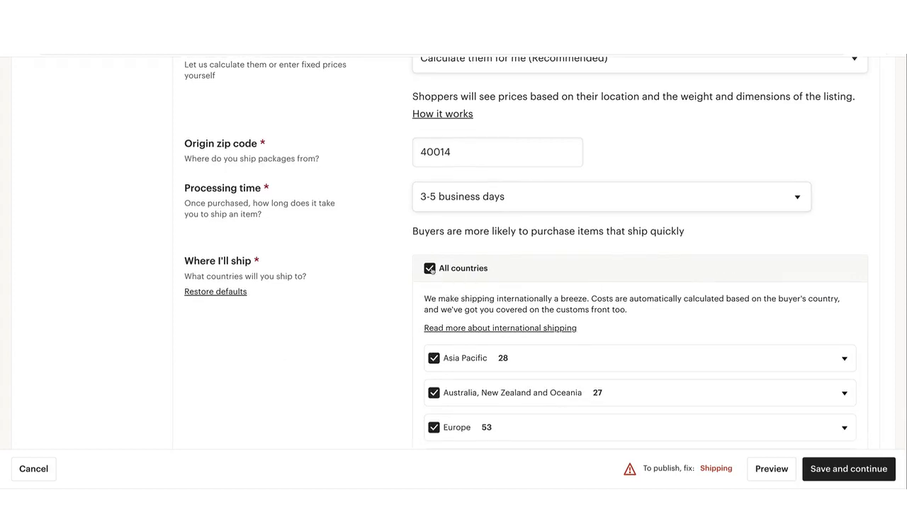
click(429, 268)
scroll(514, 318, down, 5)
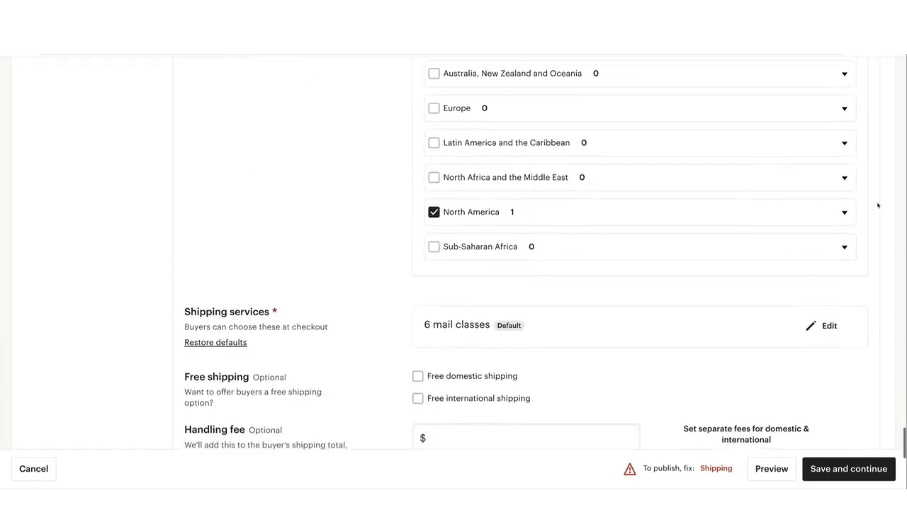
click(844, 214)
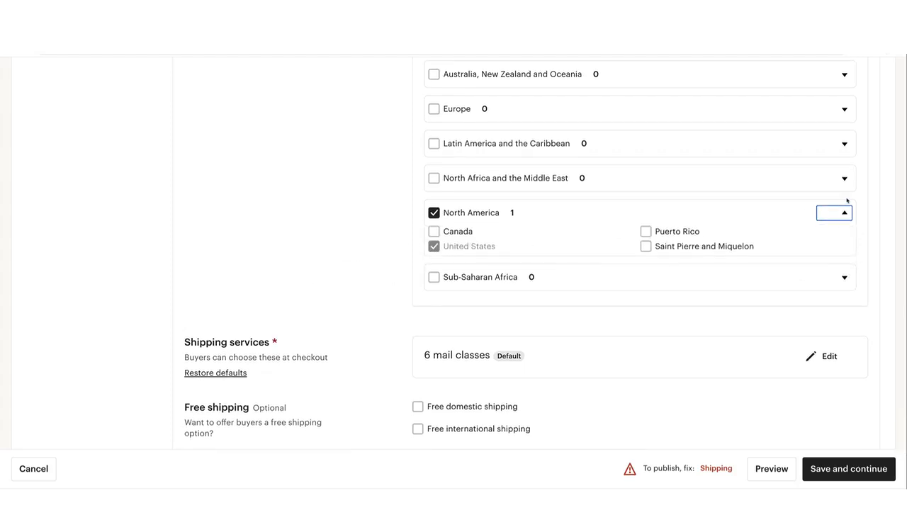
click(844, 213)
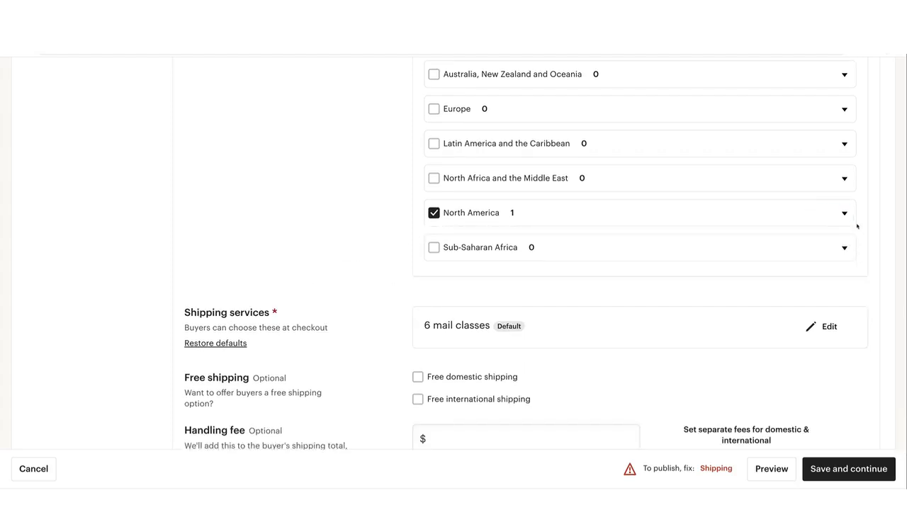
Open the shipping services for editing and examine the domestic and international mail classes offered to buyers
scroll(854, 225, up, 6)
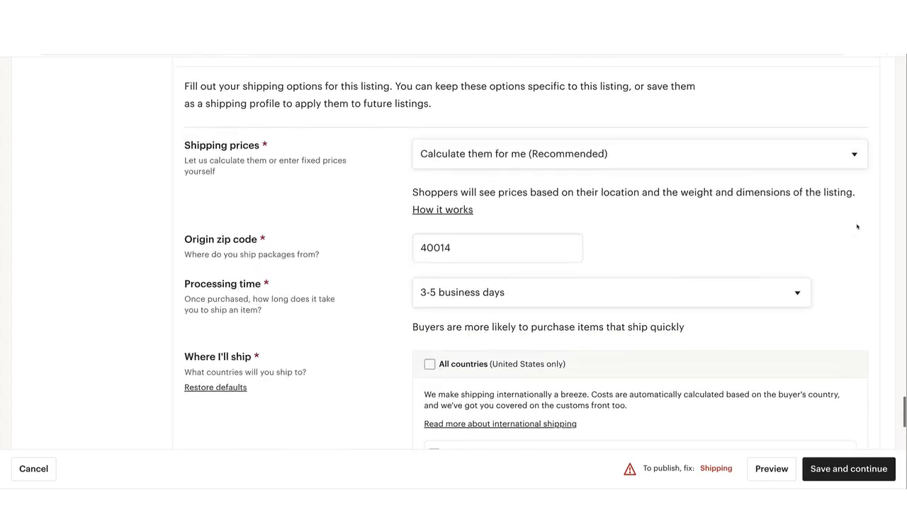
scroll(848, 224, down, 8)
scroll(757, 203, up, 8)
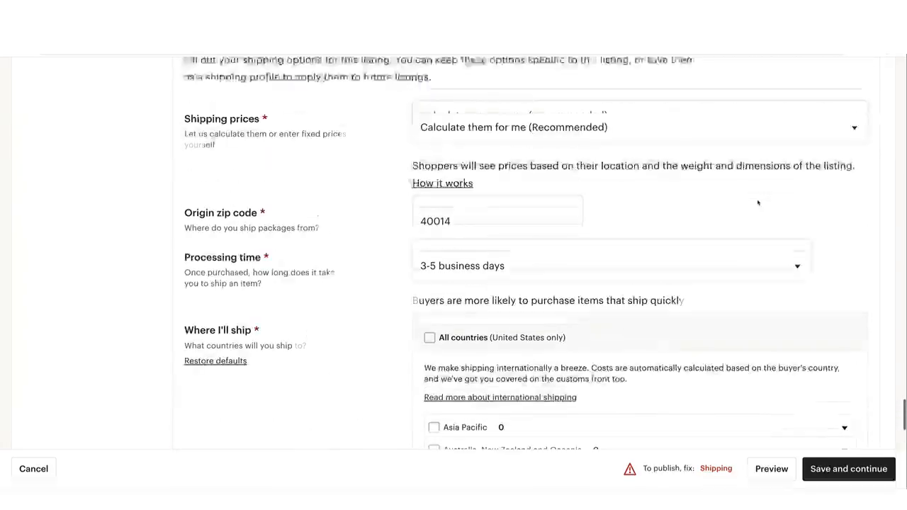
scroll(532, 191, down, 6)
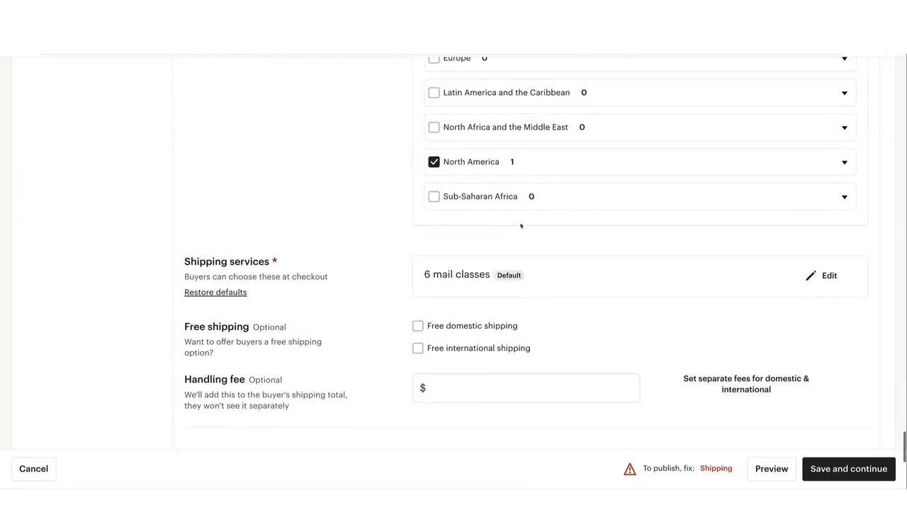
click(822, 276)
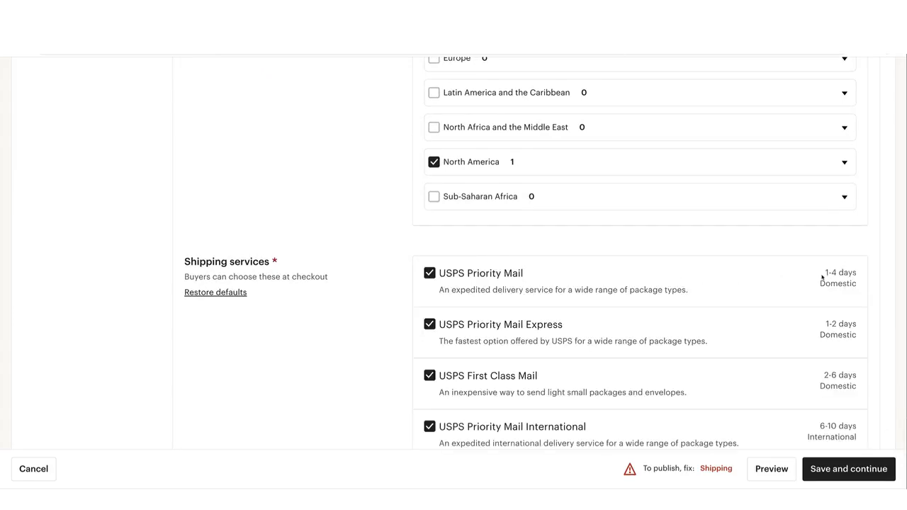
scroll(810, 276, down, 5)
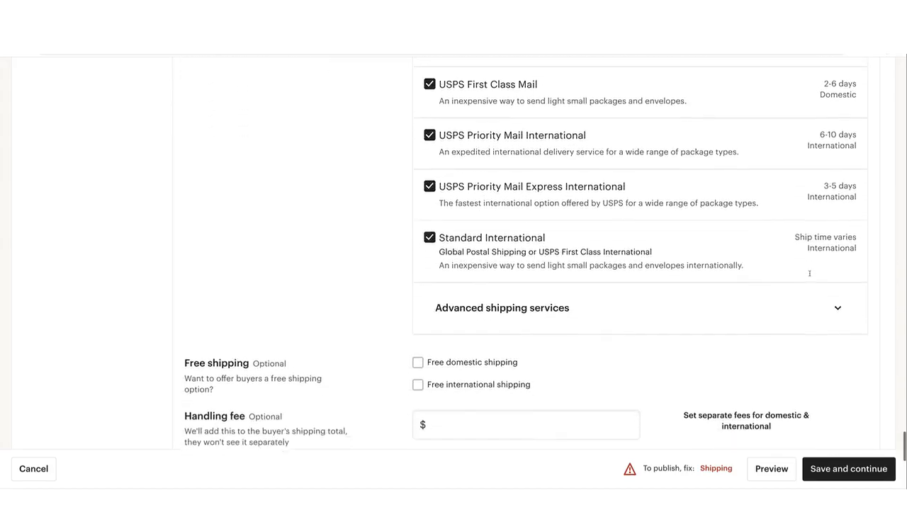
scroll(810, 276, up, 4)
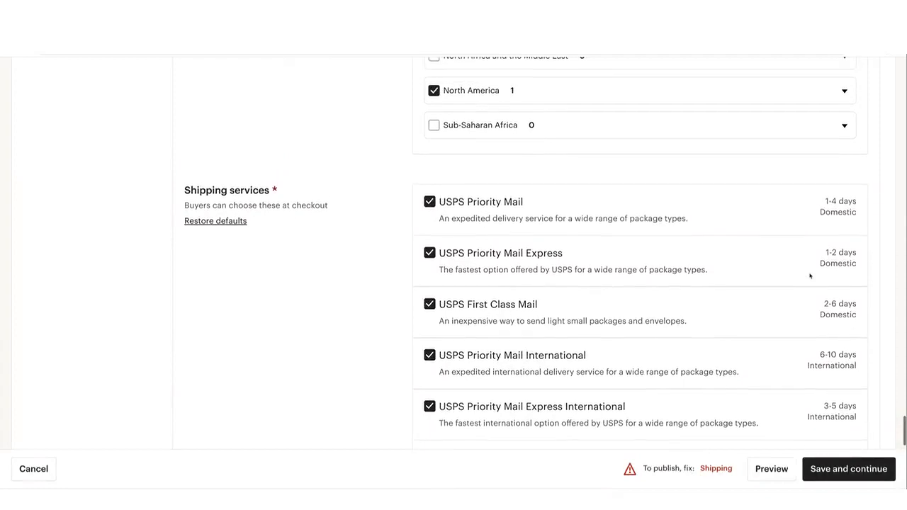
scroll(488, 247, down, 5)
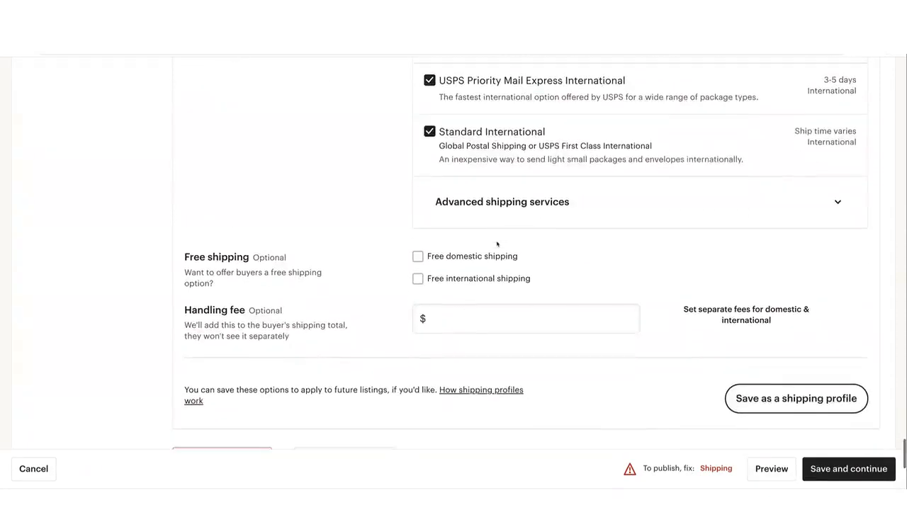
click(418, 237)
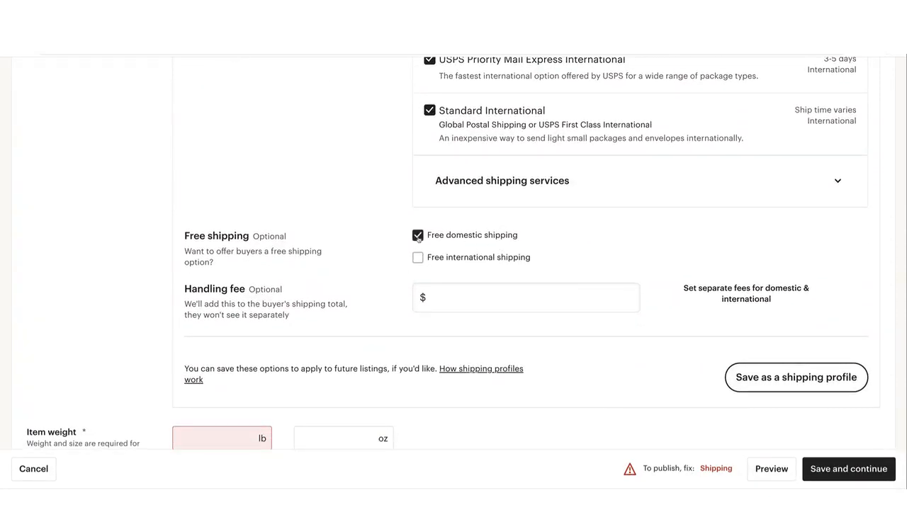
click(418, 258)
click(418, 258)
click(418, 236)
Examine the optional handling fee, the free shipping options and the selected USPS shipping services
click(465, 295)
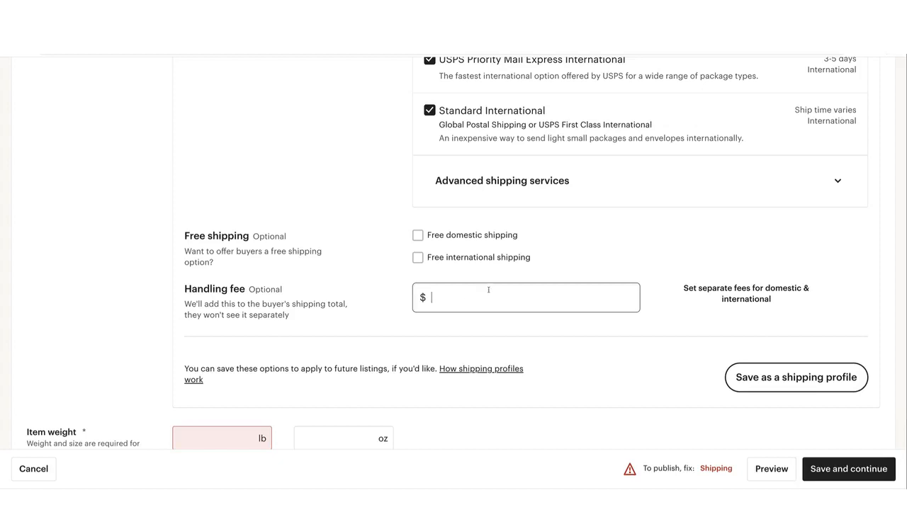
scroll(487, 292, up, 2)
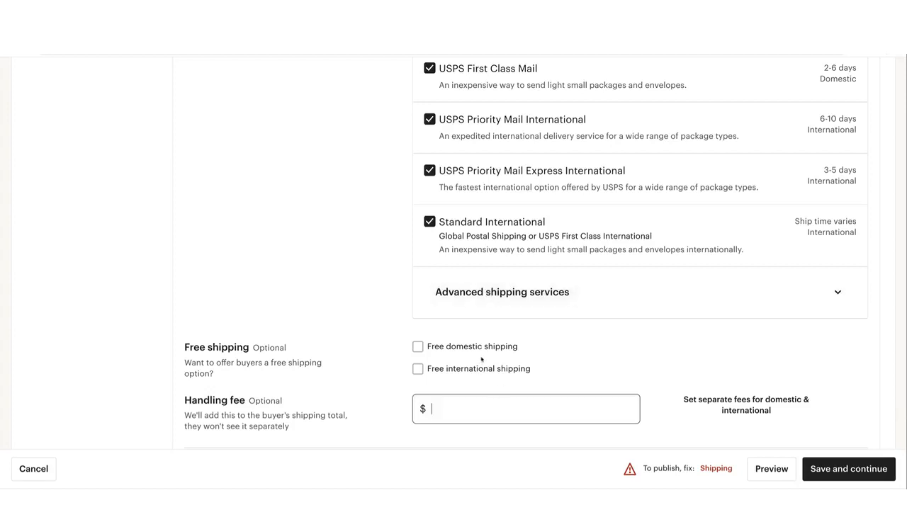
scroll(501, 379, up, 1)
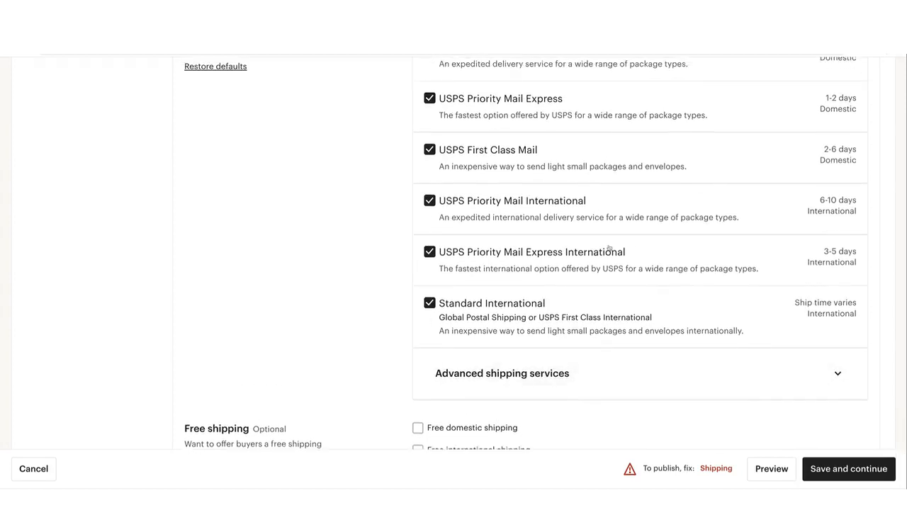
scroll(556, 259, down, 2)
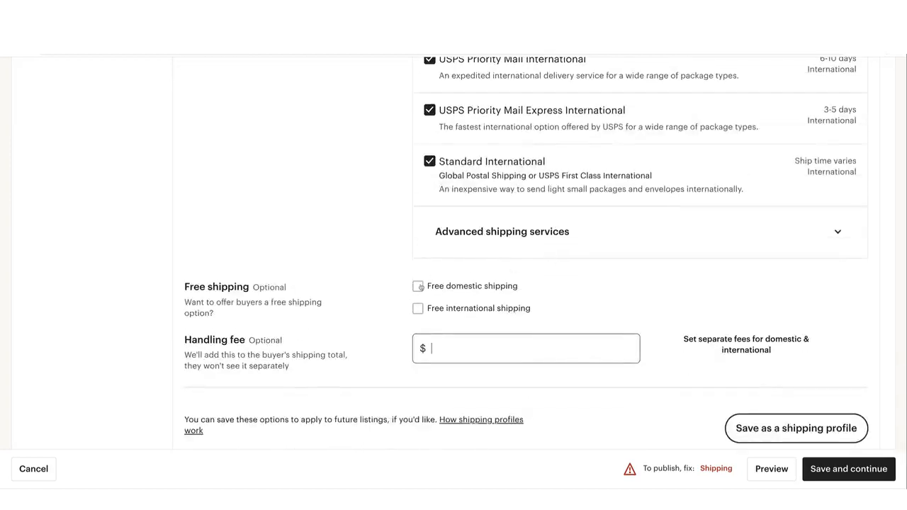
scroll(419, 287, down, 1)
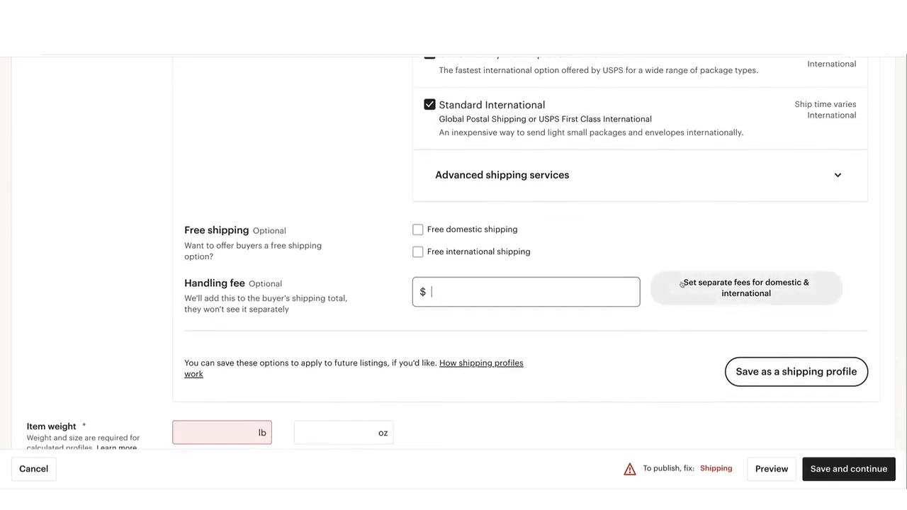
scroll(682, 283, down, 1)
scroll(681, 283, up, 6)
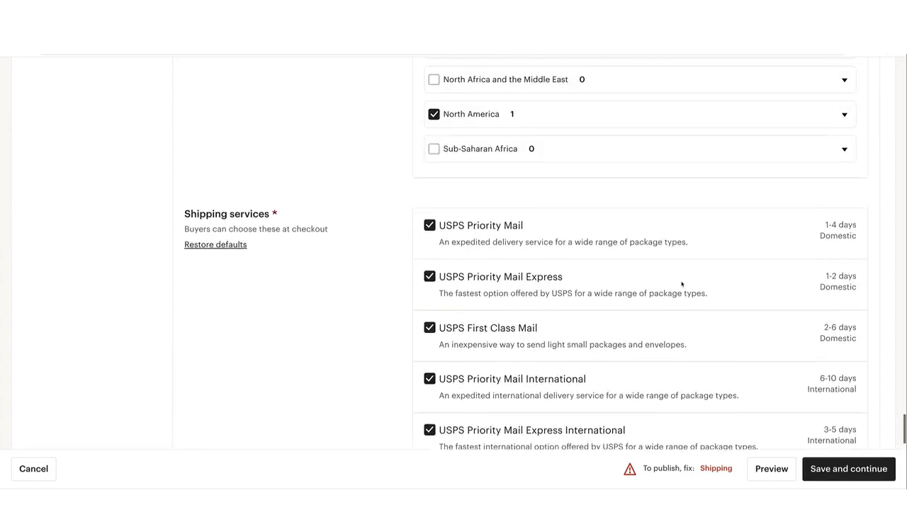
Switch the listing's shipping prices from calculated to fixed prices entered manually
scroll(682, 283, down, 2)
scroll(682, 284, down, 6)
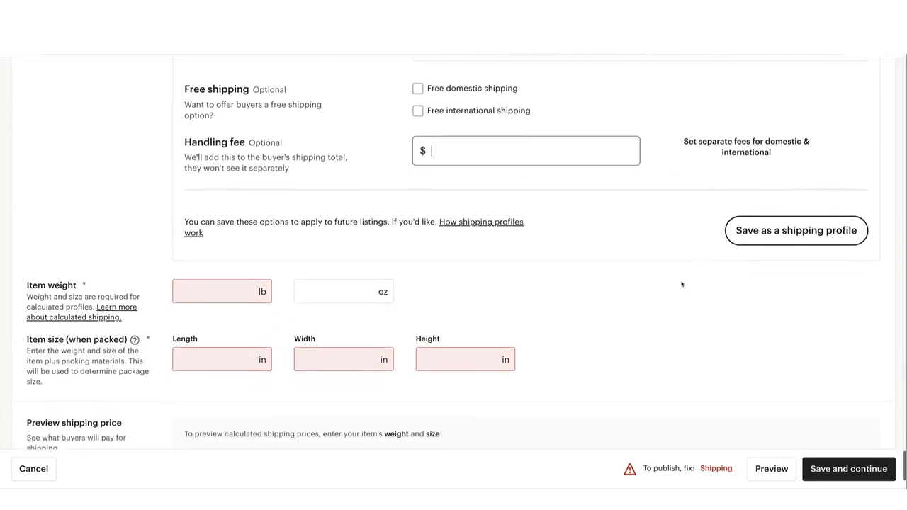
click(221, 282)
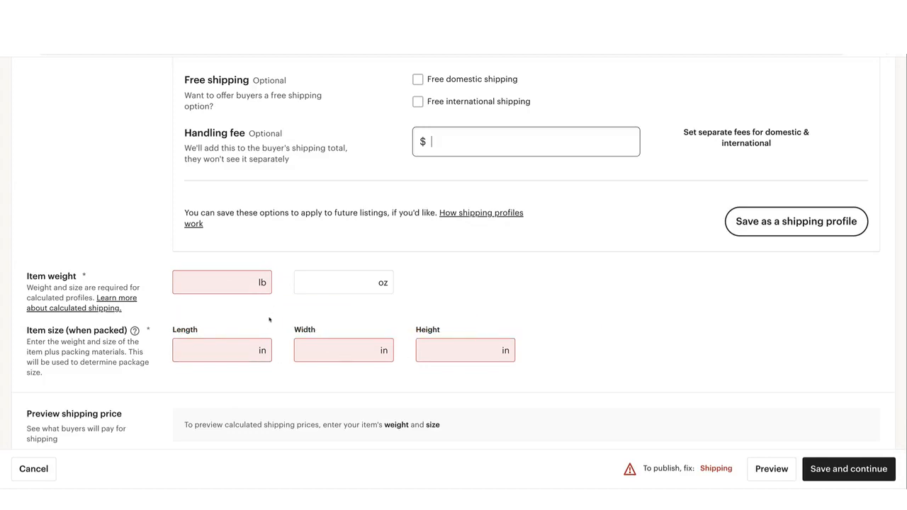
scroll(270, 319, up, 10)
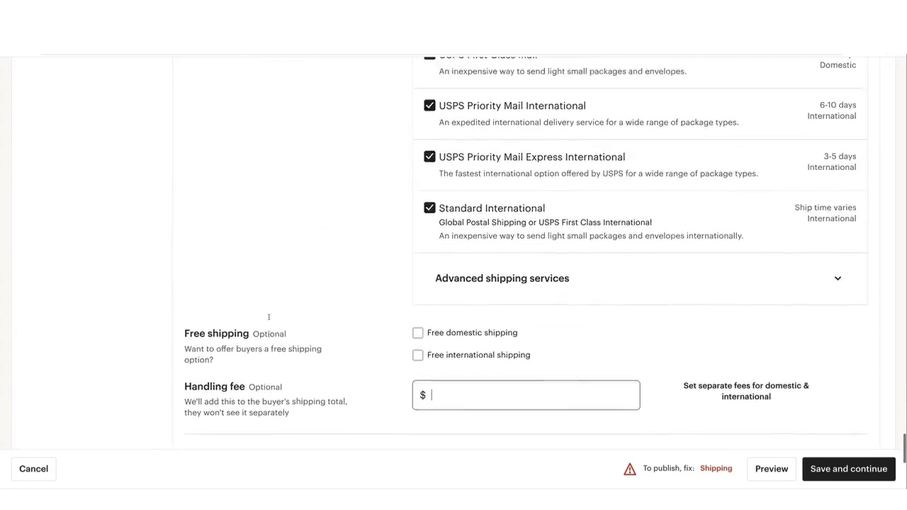
scroll(270, 319, up, 1)
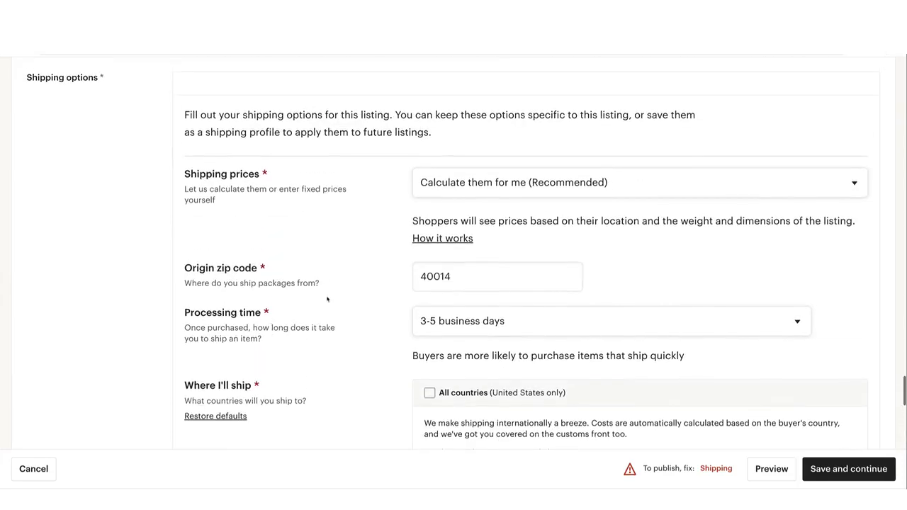
click(448, 182)
click(452, 199)
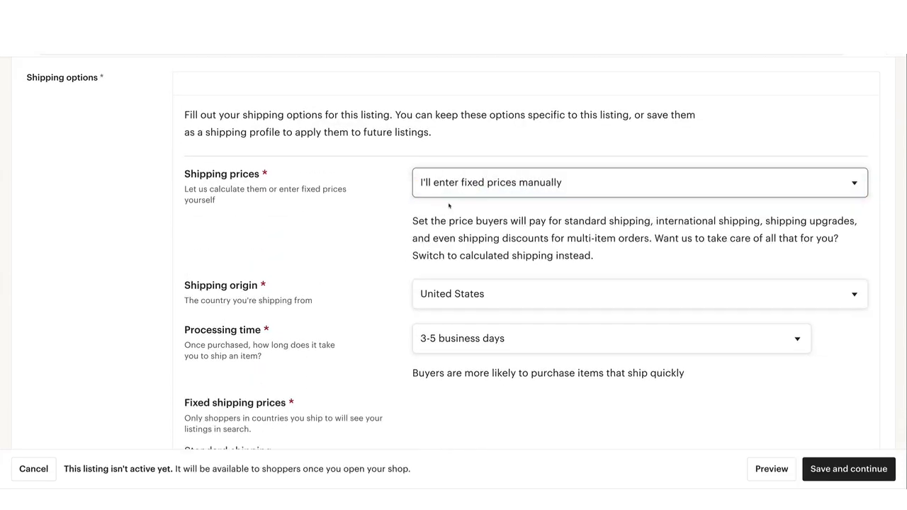
Set the United States standard shipping carrier to UPS with the UPS Ground mail class
scroll(448, 205, down, 2)
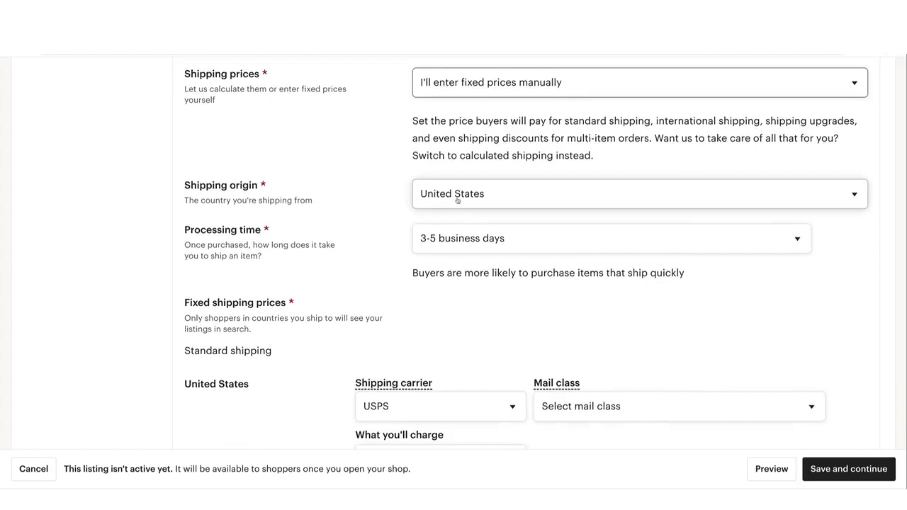
scroll(444, 238, down, 2)
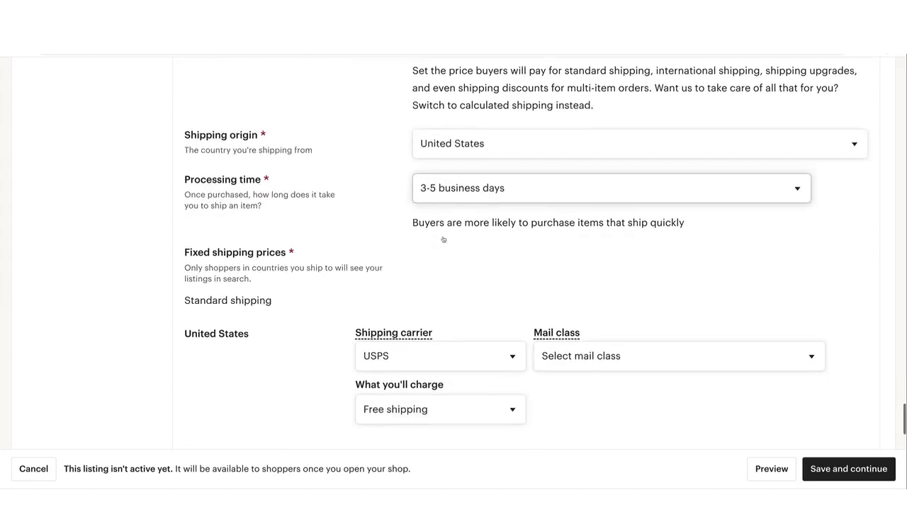
scroll(443, 239, down, 1)
click(440, 231)
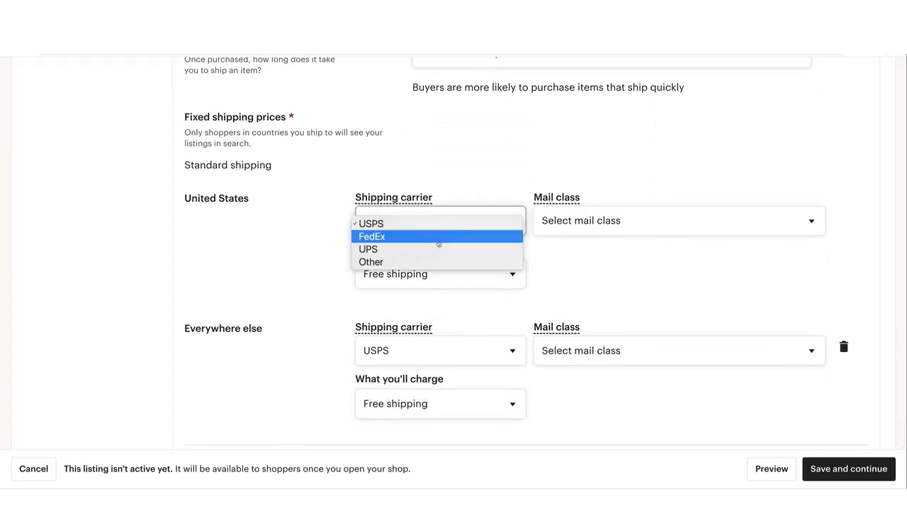
click(438, 249)
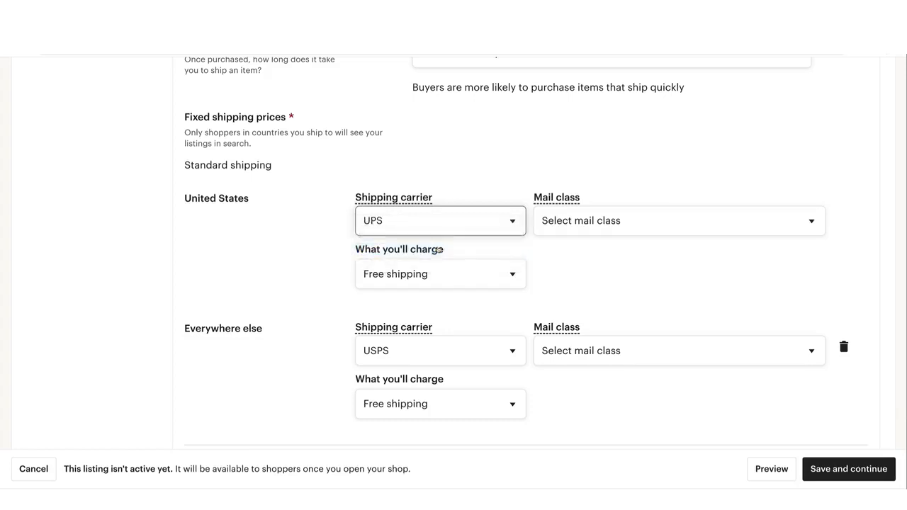
click(616, 220)
click(603, 262)
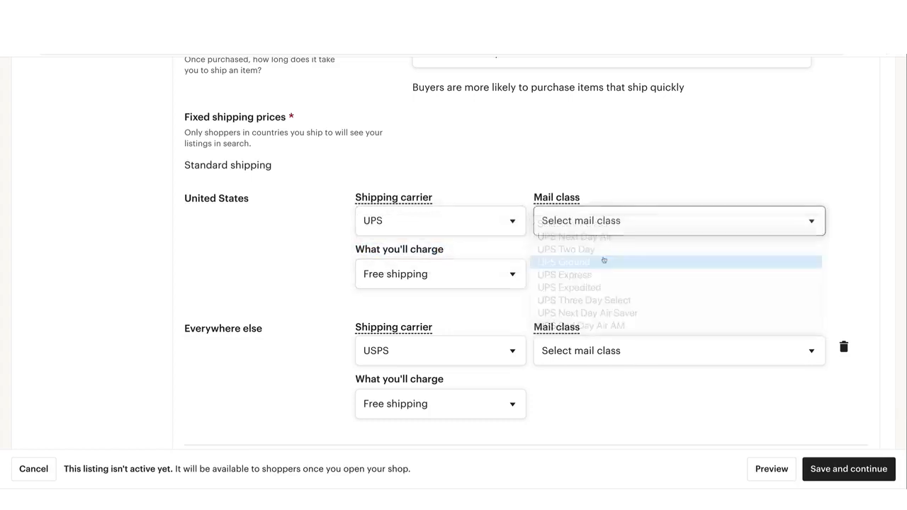
Charge a fixed United States shipping price of $7.50 for one item and remove the Everywhere else destination
click(490, 274)
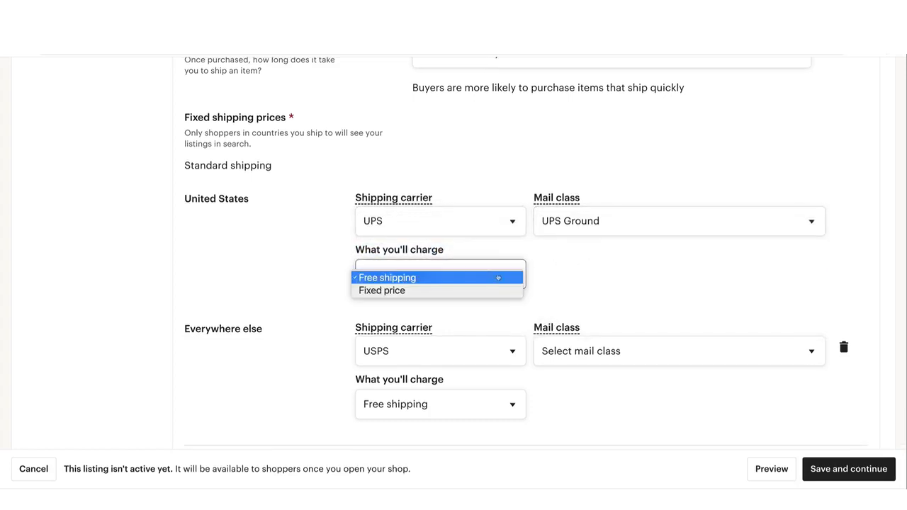
click(493, 291)
click(551, 272)
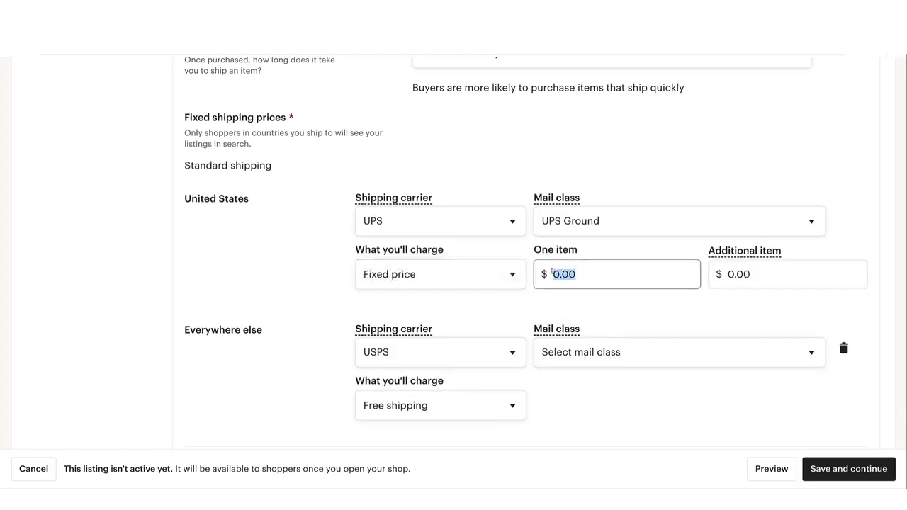
text(7.50)
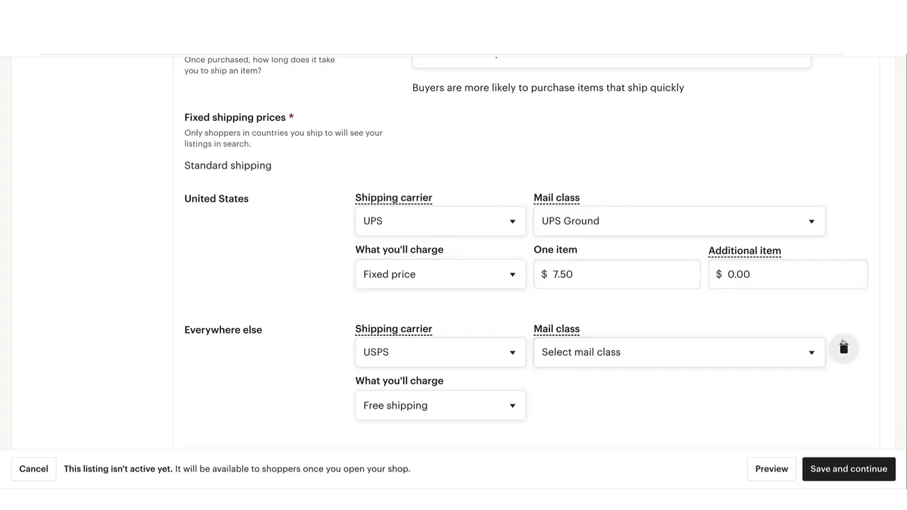
click(844, 346)
click(843, 348)
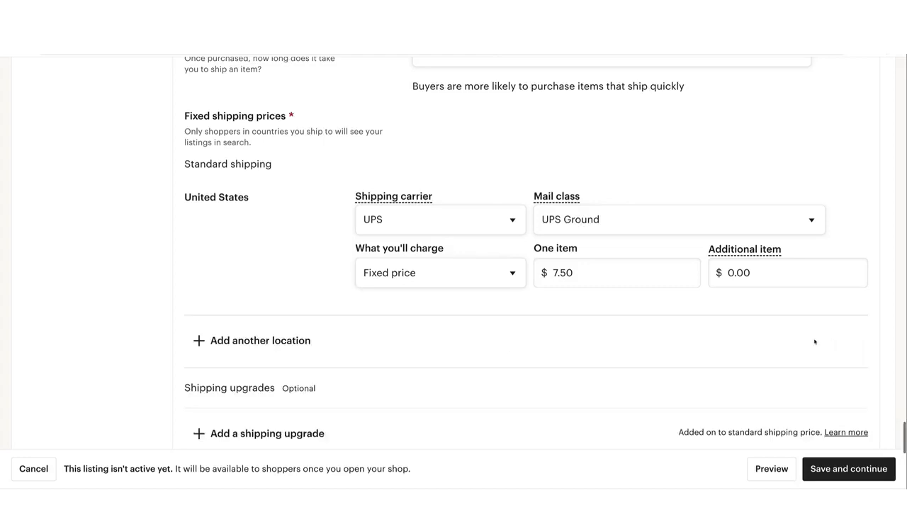
Review the fixed shipping prices, the additional location and shipping upgrade options, the item weight and size fields, and the shipping price preview
scroll(726, 331, down, 1)
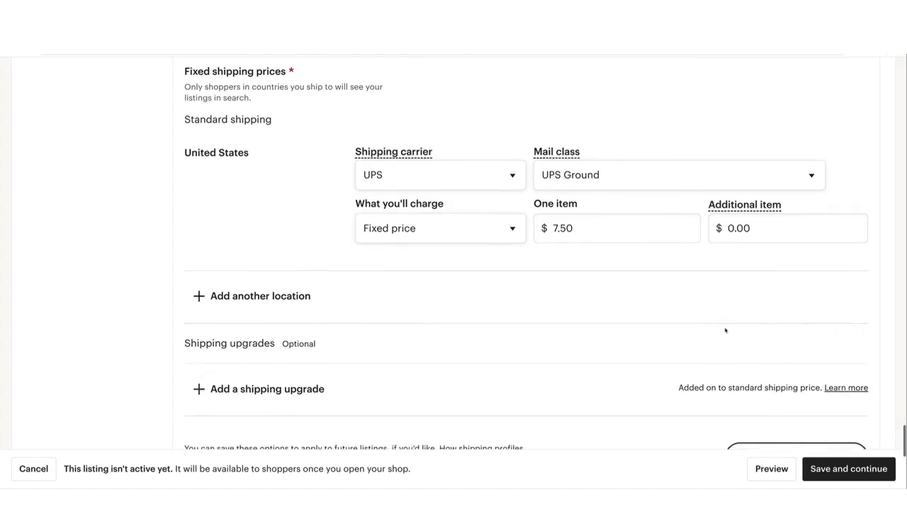
scroll(726, 331, up, 1)
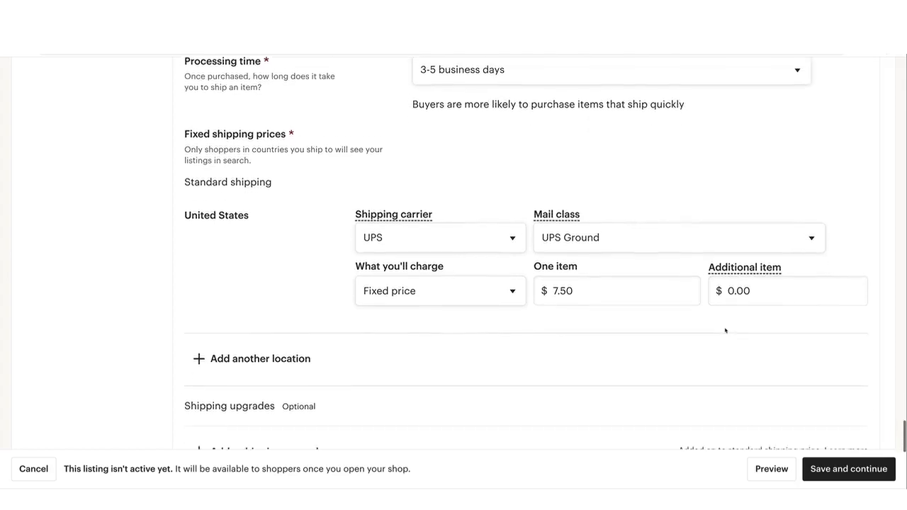
scroll(725, 330, down, 1)
scroll(725, 330, up, 1)
scroll(725, 331, up, 1)
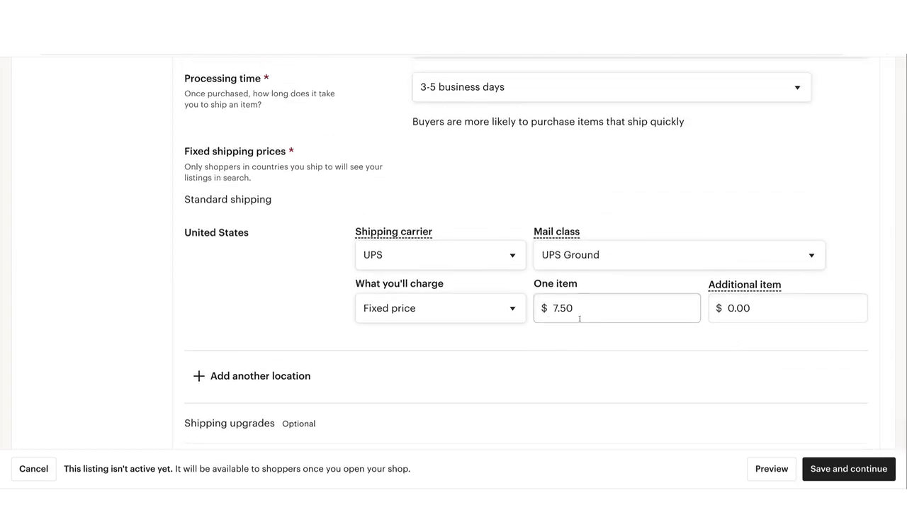
scroll(579, 319, down, 3)
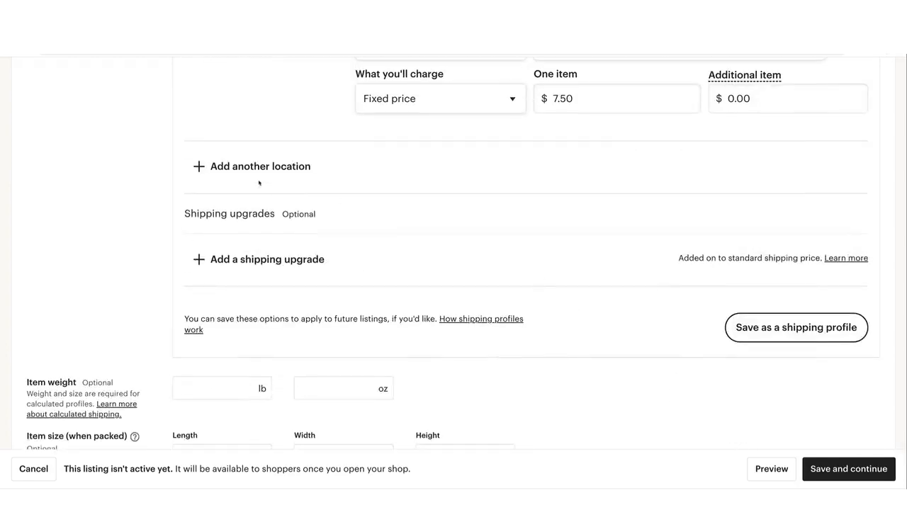
scroll(392, 255, up, 2)
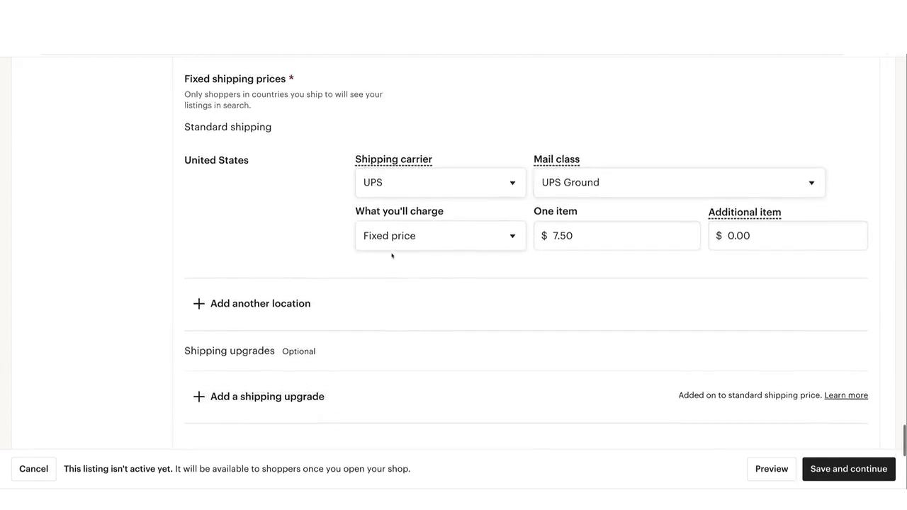
scroll(315, 283, up, 3)
scroll(265, 332, down, 2)
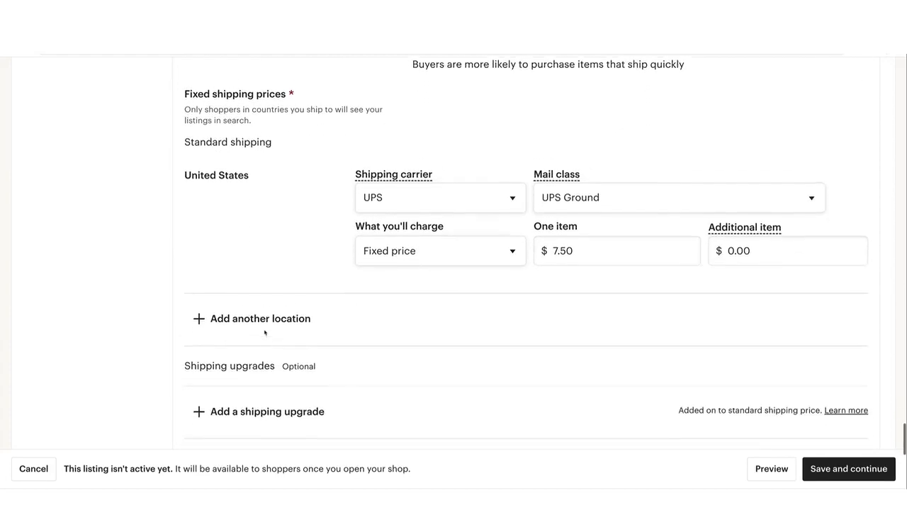
scroll(265, 332, down, 5)
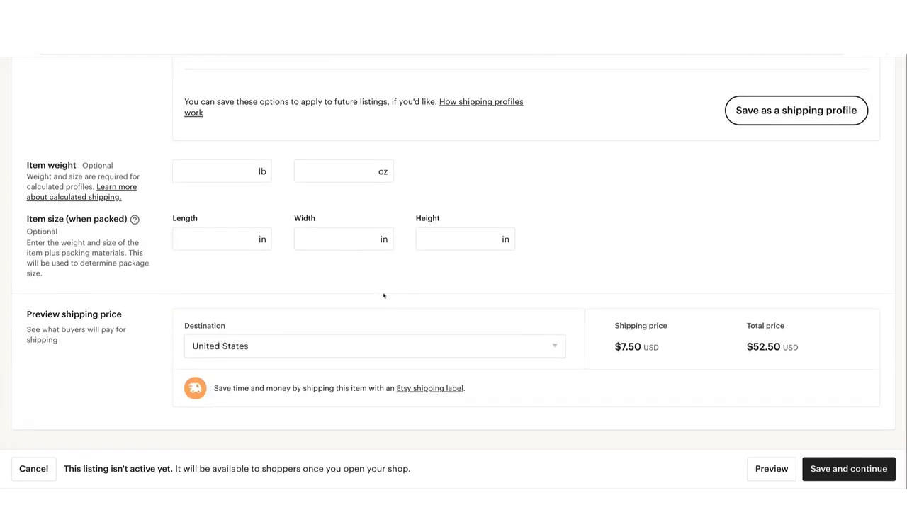
scroll(383, 296, up, 1)
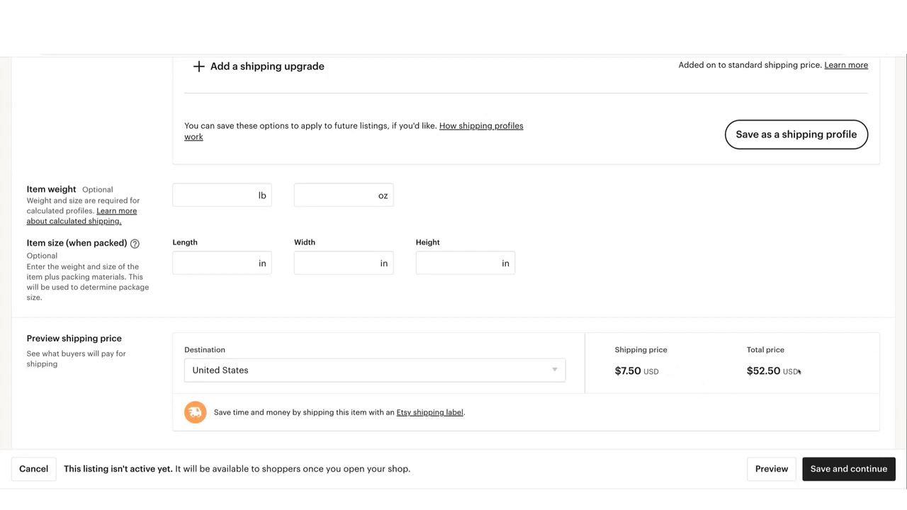
scroll(799, 372, down, 2)
scroll(799, 371, up, 4)
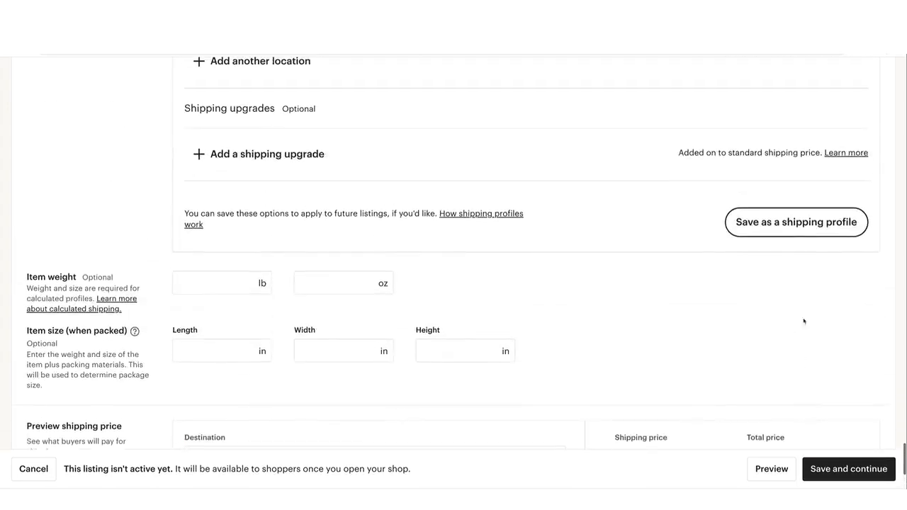
Save the shipping options as a shipping profile named Last Name Signs, accepting the raised domestic shipping price
click(780, 229)
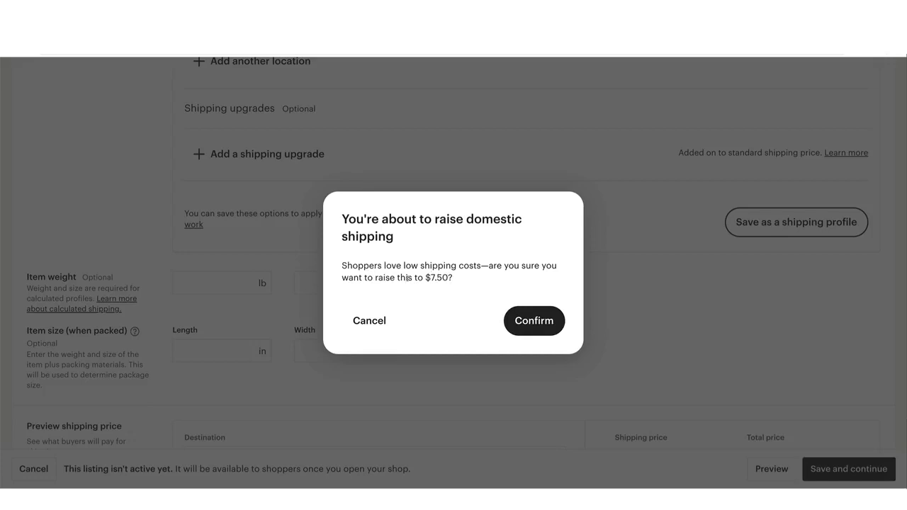
click(522, 319)
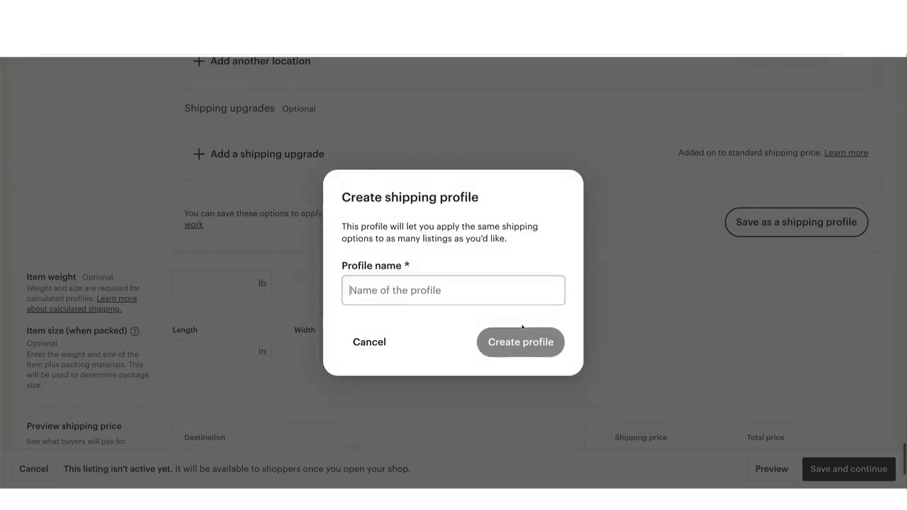
click(447, 289)
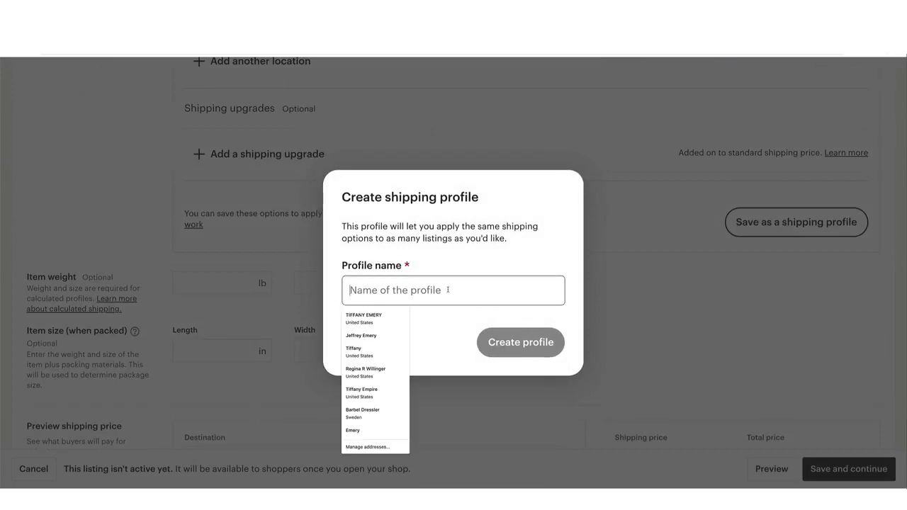
text(La)
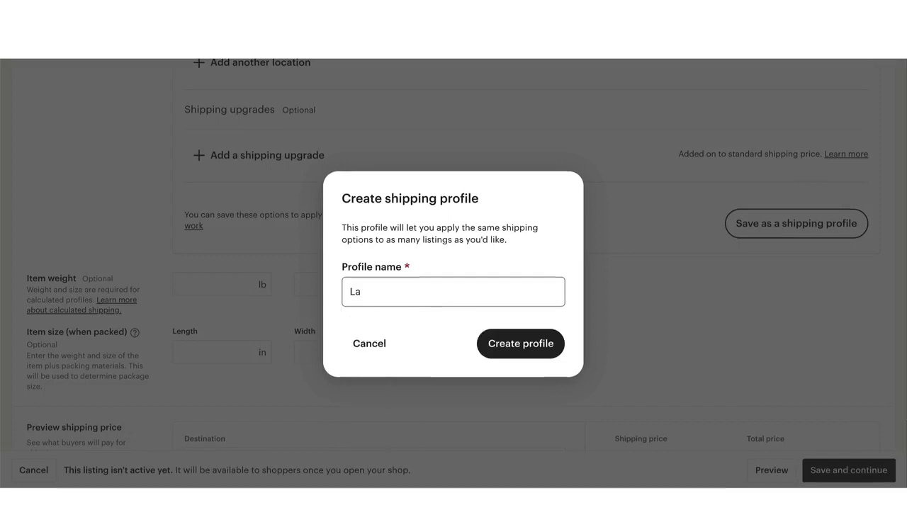
text(st Name Si)
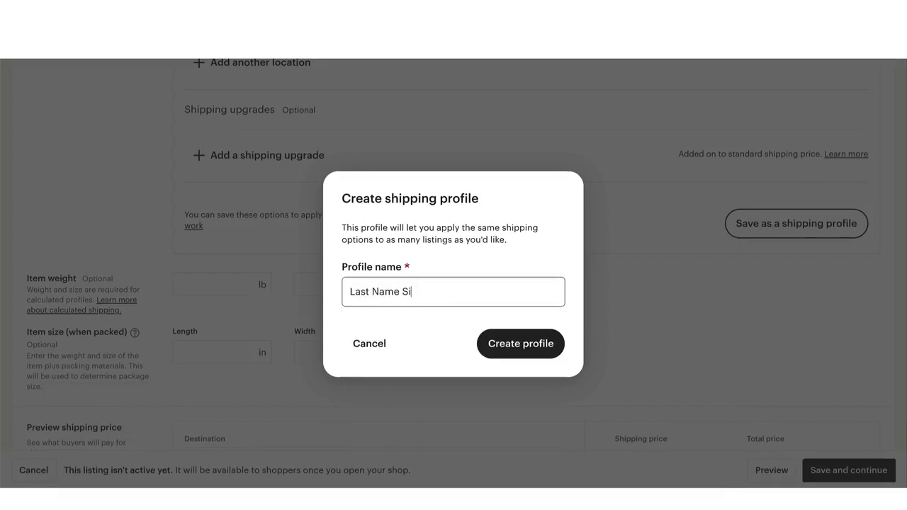
text(gns)
click(508, 346)
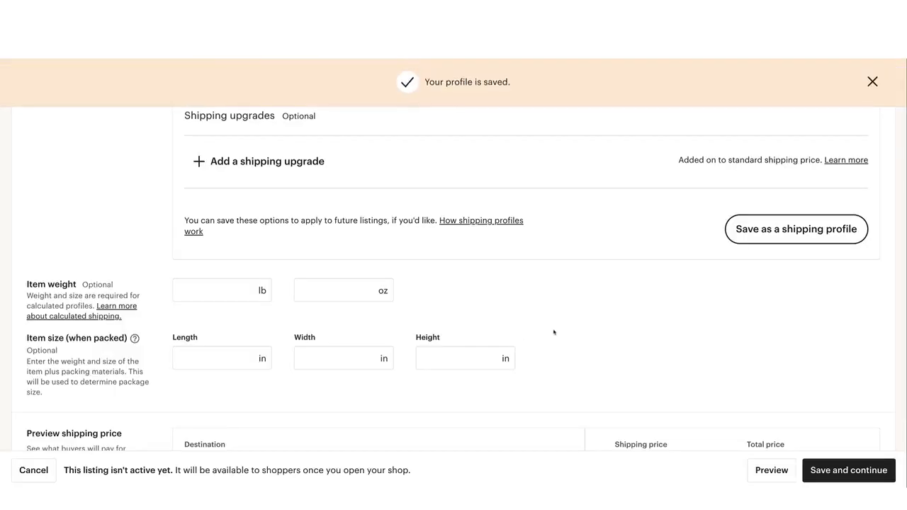
Save the finished sign listing and continue from stocking the shop to the payment setup
scroll(554, 333, down, 3)
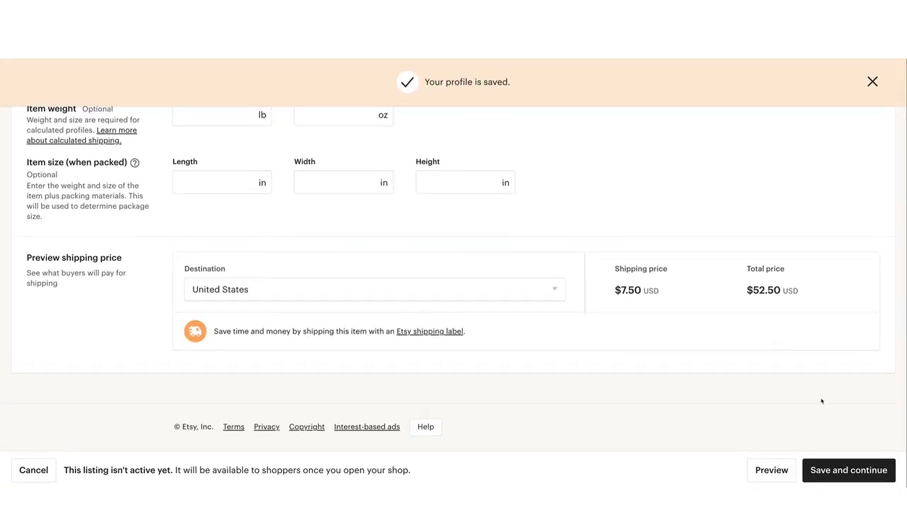
click(833, 471)
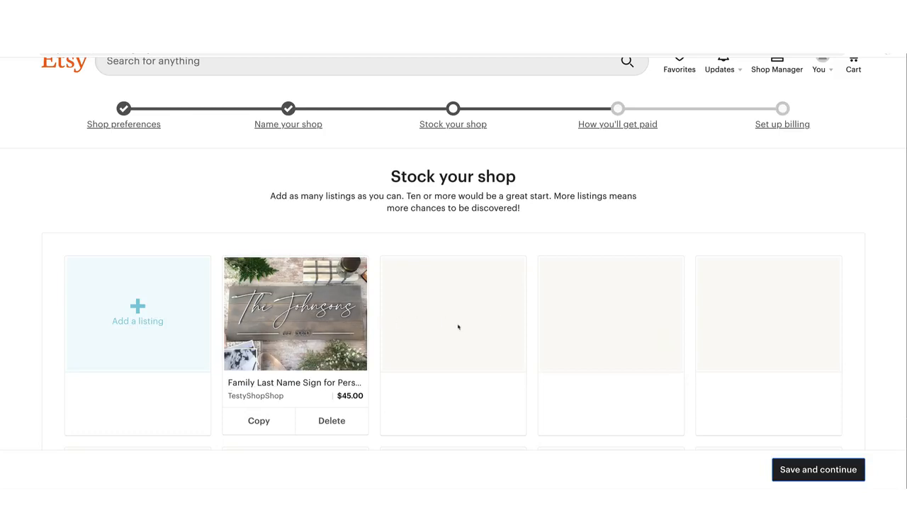
scroll(571, 315, down, 1)
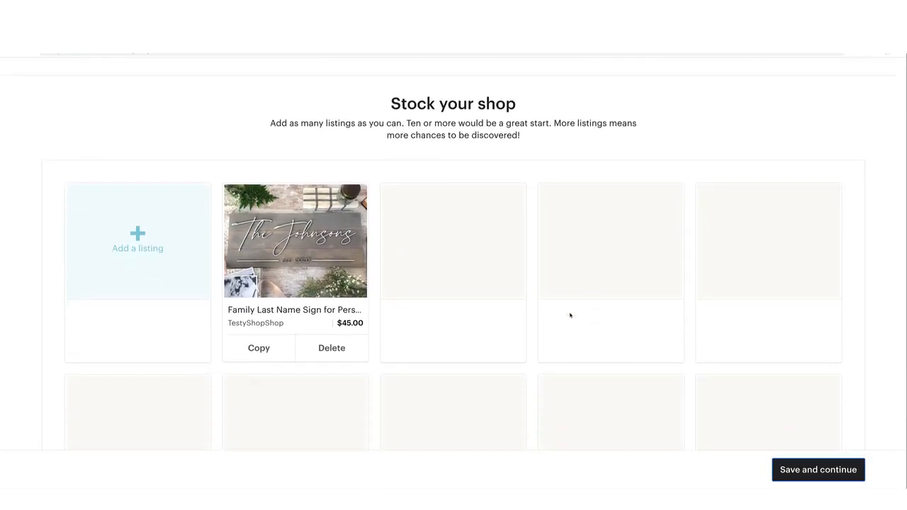
scroll(754, 397, up, 1)
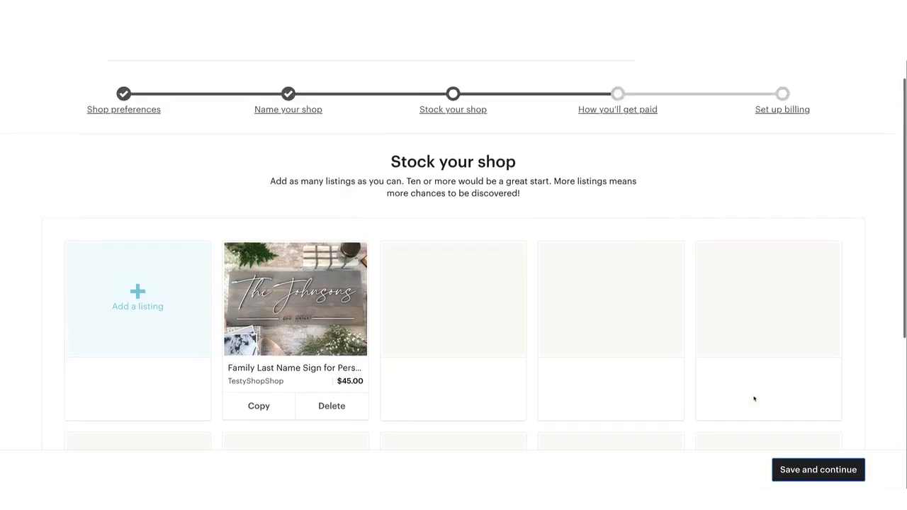
click(817, 474)
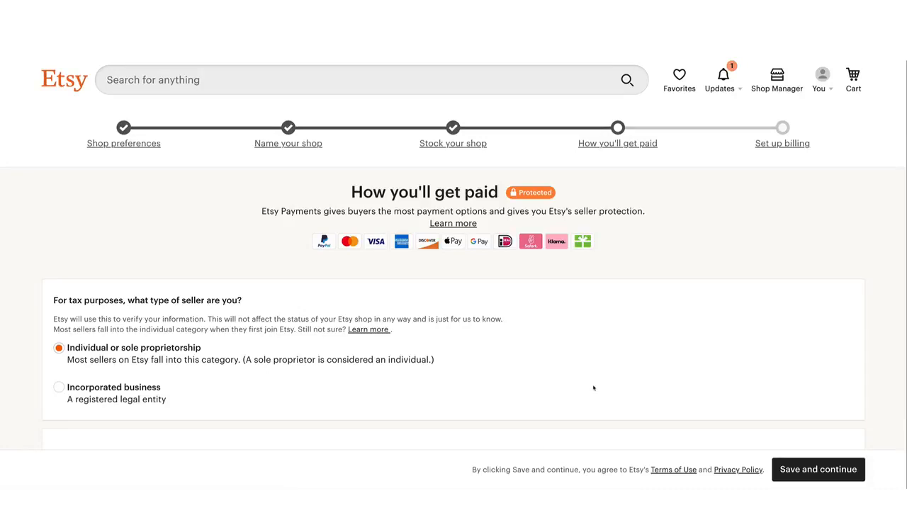
Examine the payment setup form, from seller type and personal details to home address and bank location
scroll(594, 387, down, 1)
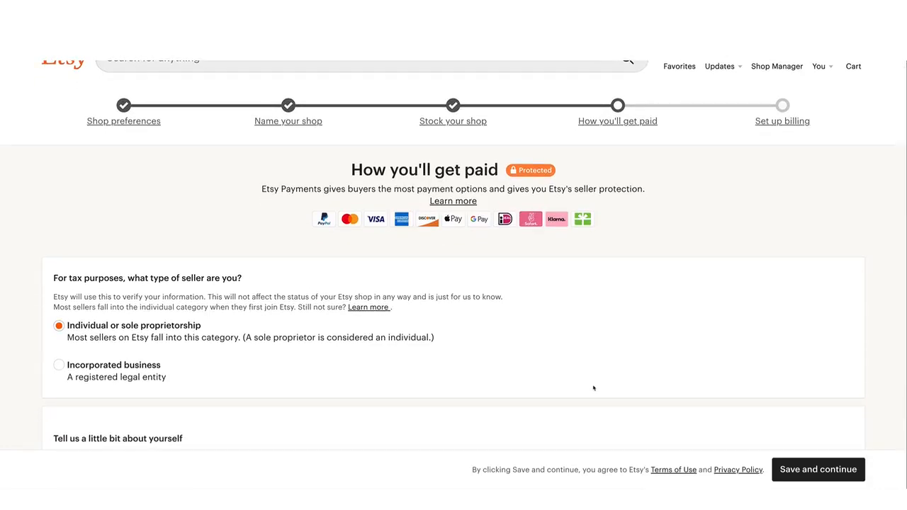
scroll(593, 387, down, 3)
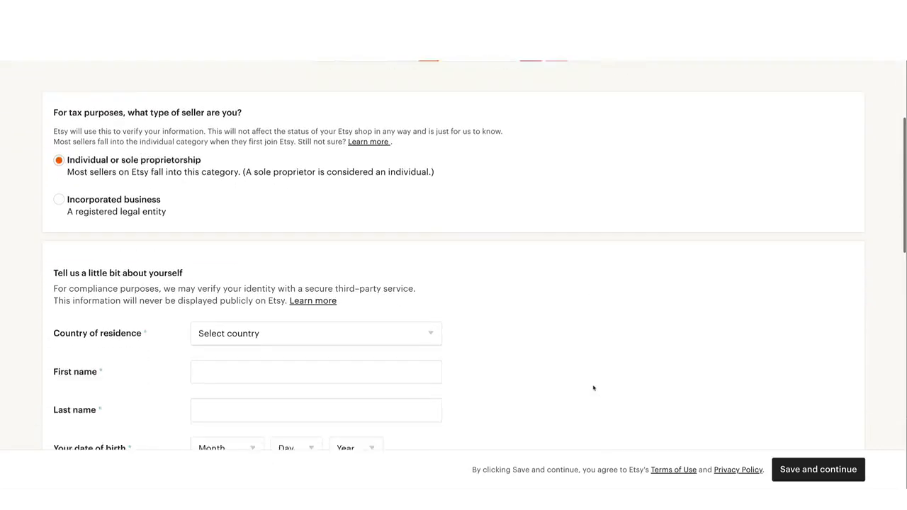
scroll(594, 387, down, 1)
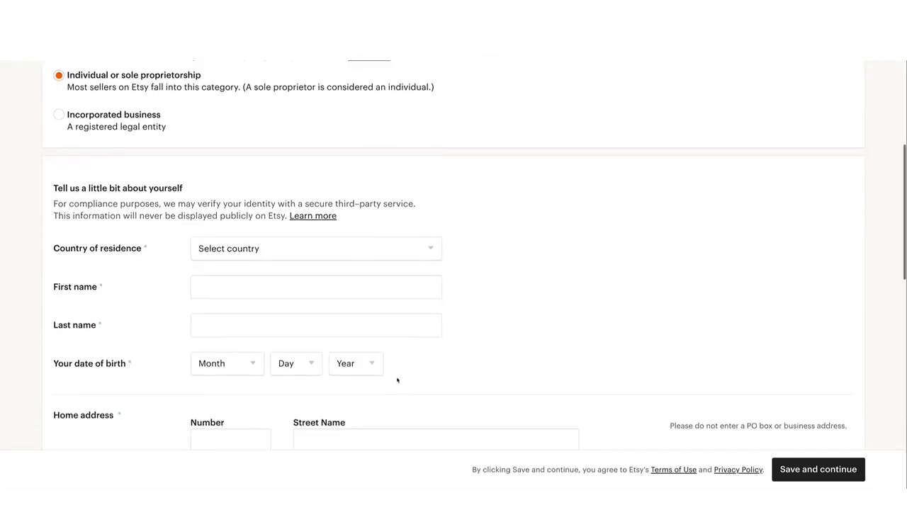
scroll(397, 380, down, 5)
scroll(397, 380, down, 2)
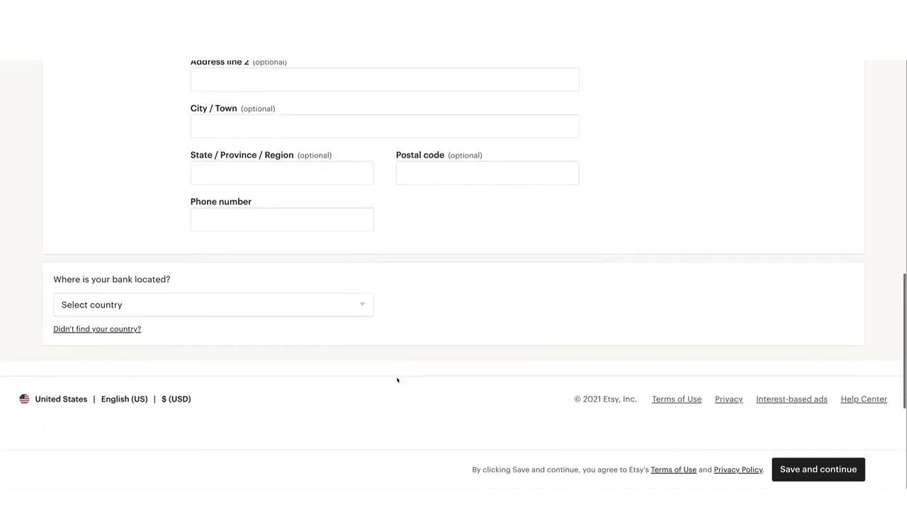